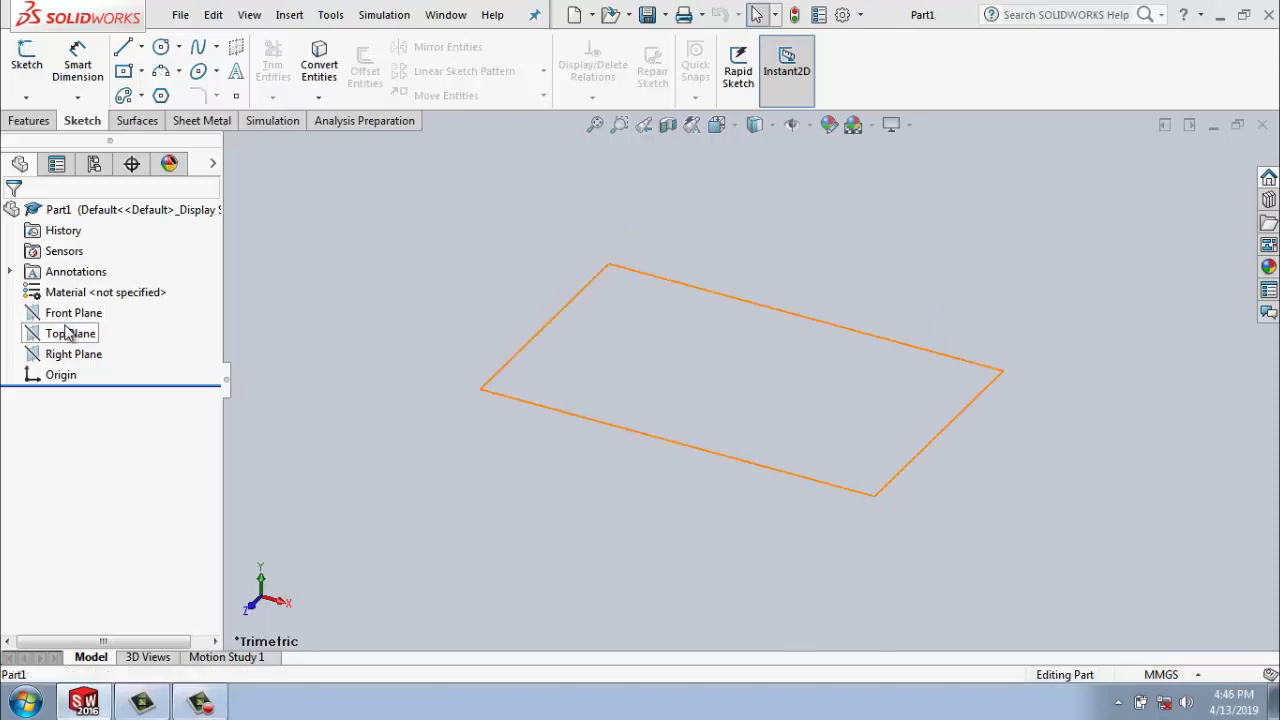
Select Top Plane in the tree, zoom to fit, and bring up the Features tools.
{"action": "left_click", "coordinate": [67, 333]}
{"action": "key", "text": "f"}
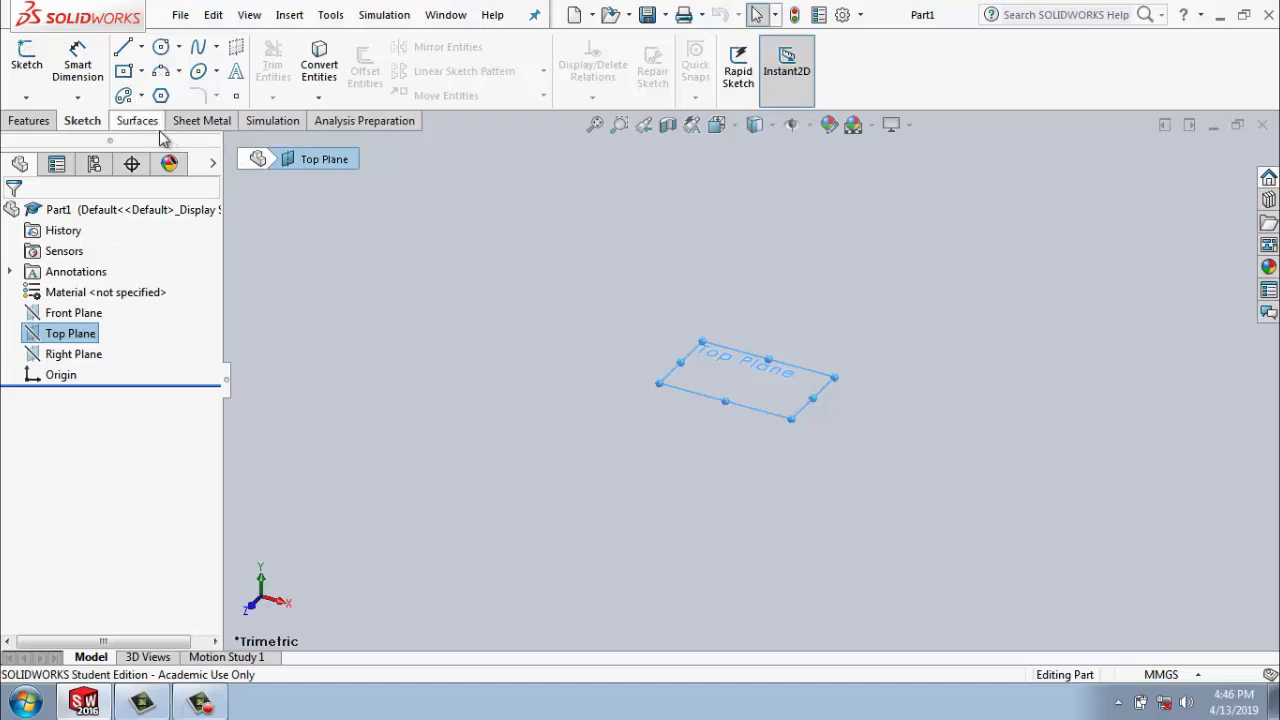
{"action": "left_click", "coordinate": [28, 120]}
Create two offset reference planes above Top Plane, spaced 90mm apart.
{"action": "left_click", "coordinate": [757, 68]}
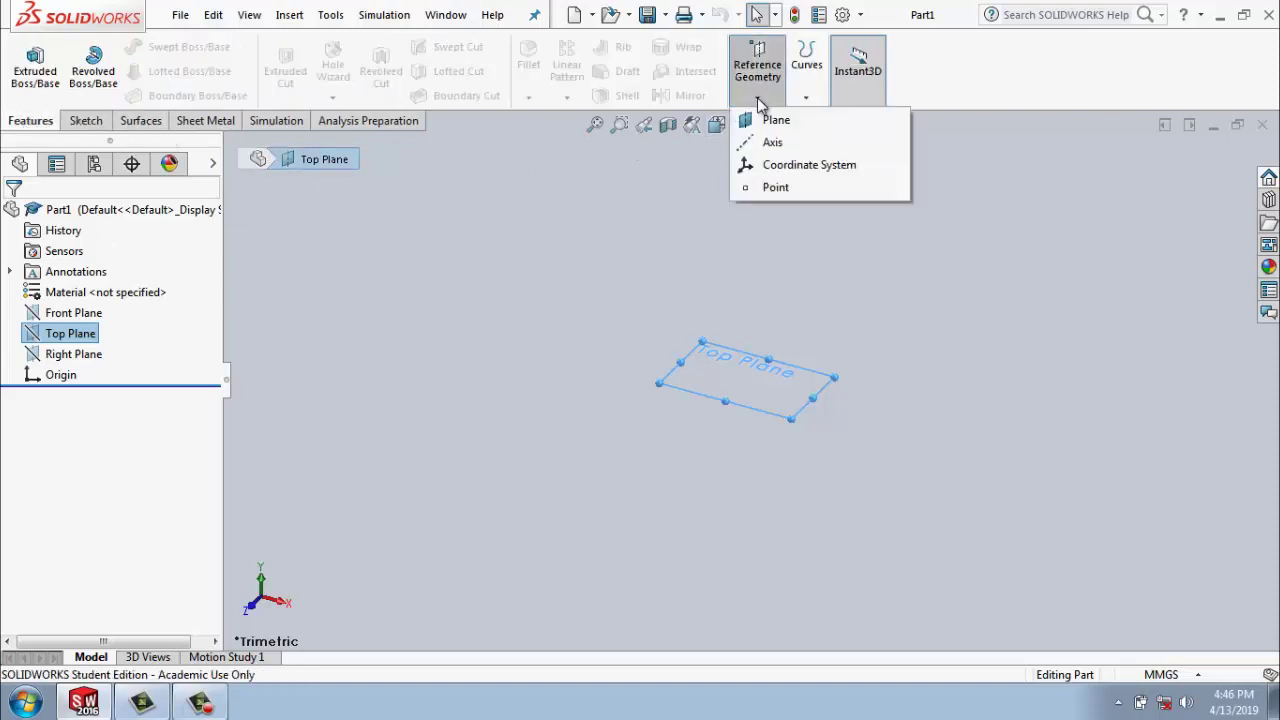
{"action": "left_click", "coordinate": [770, 122]}
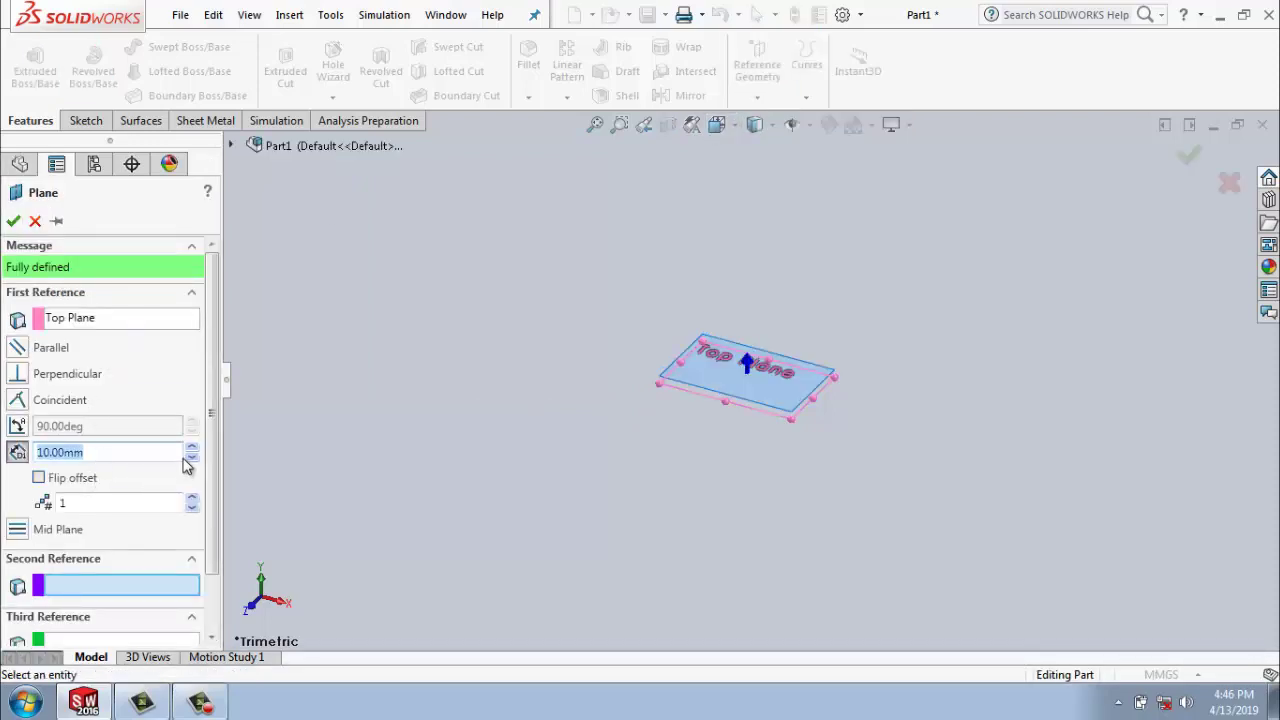
{"action": "left_click", "coordinate": [193, 500]}
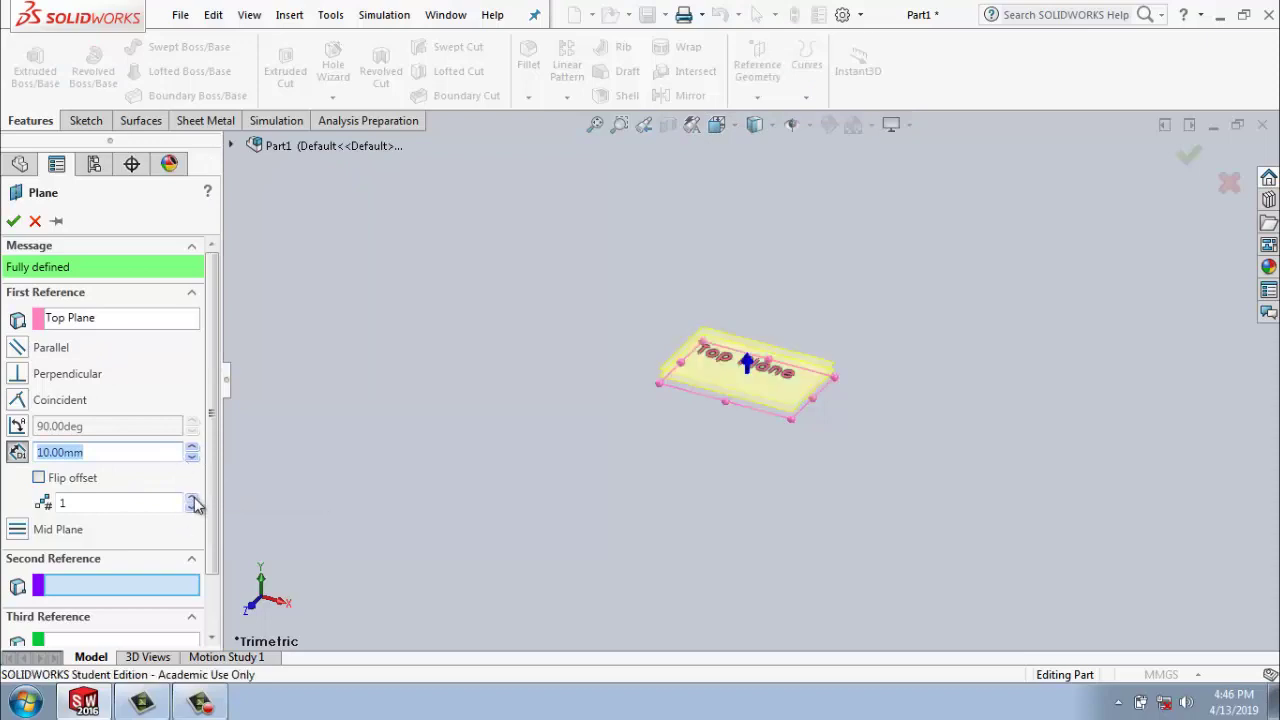
{"action": "left_click", "coordinate": [191, 448]}
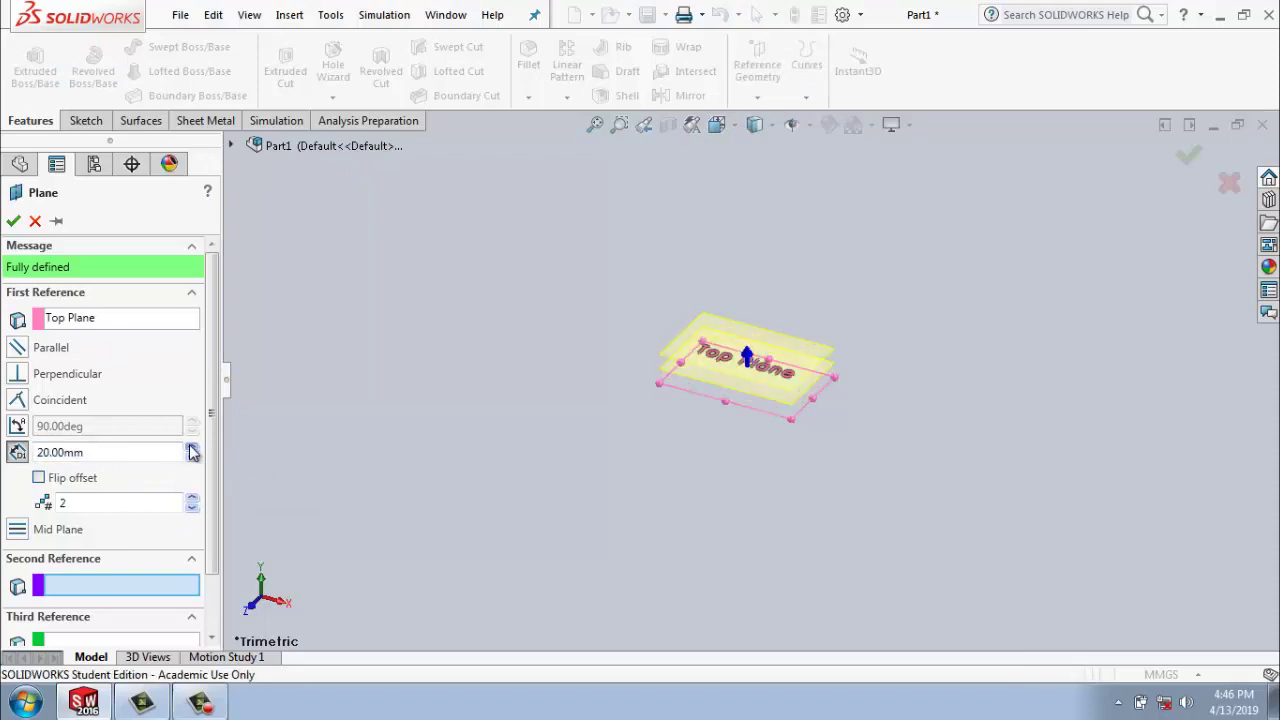
{"action": "left_click", "coordinate": [191, 448]}
{"action": "left_click", "coordinate": [191, 448]}
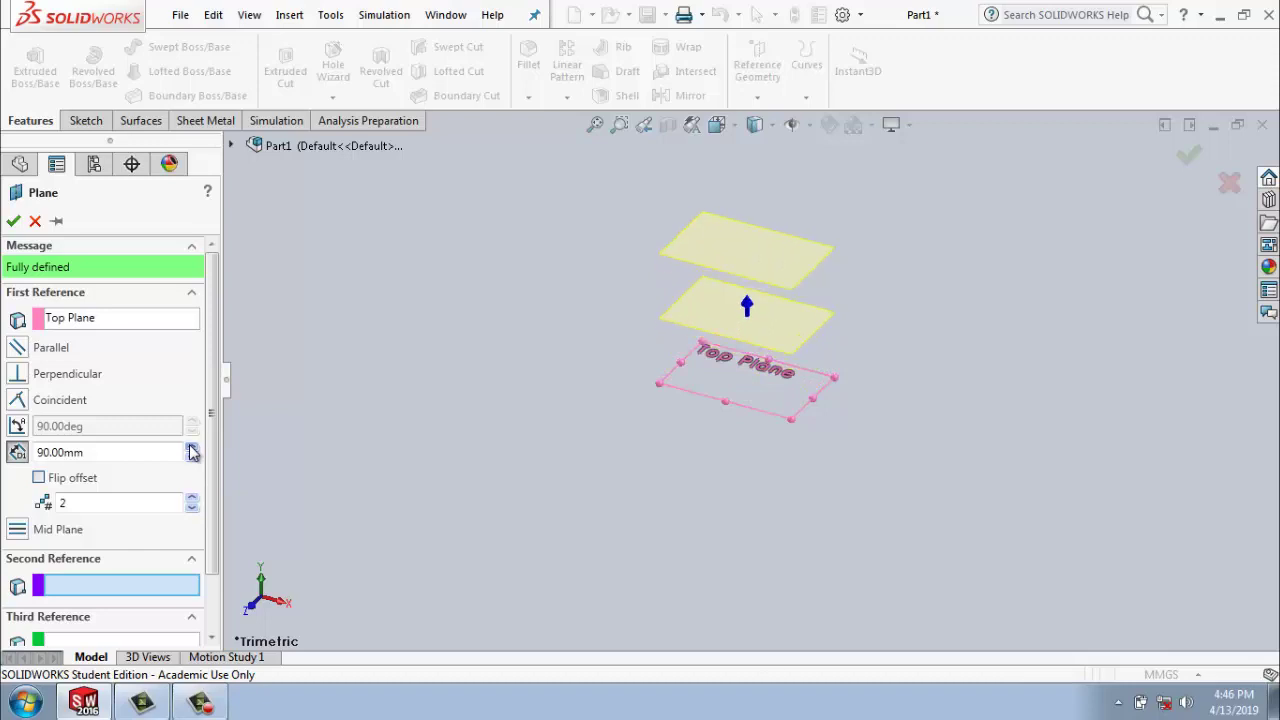
{"action": "left_click", "coordinate": [1190, 157]}
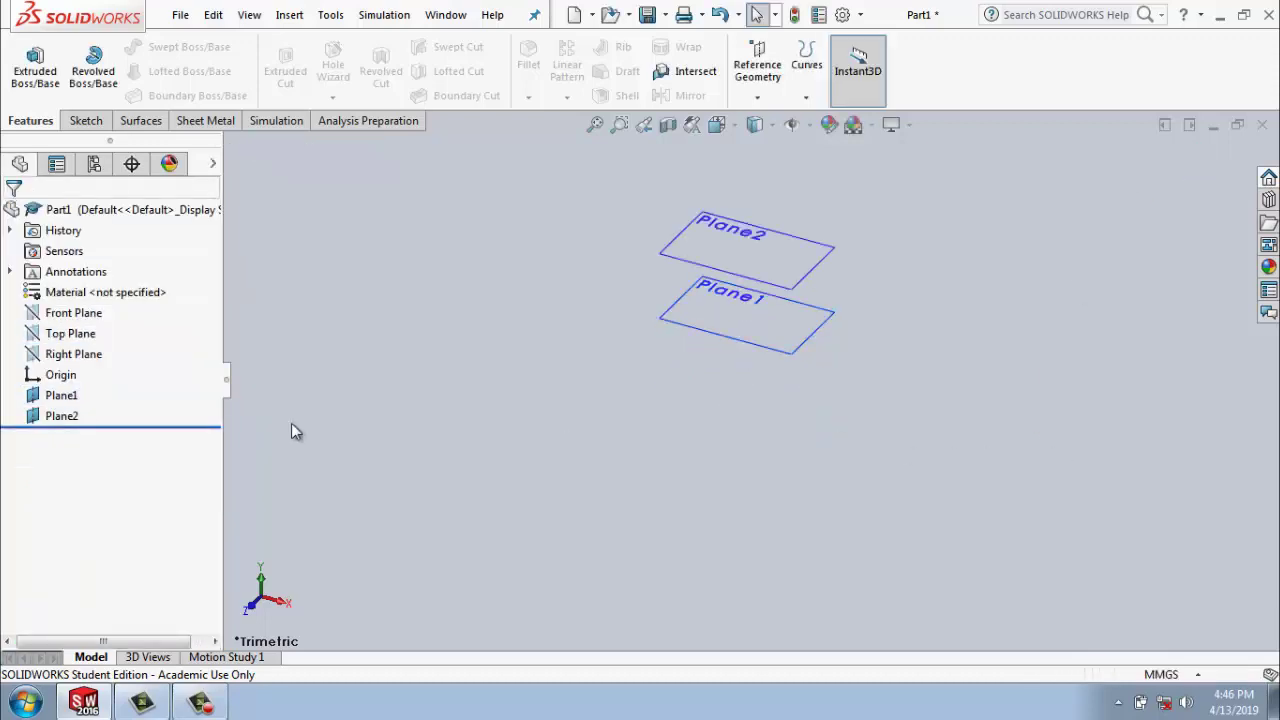
Show the Top Plane in the graphics area.
{"action": "left_click", "coordinate": [87, 336]}
{"action": "right_click", "coordinate": [87, 336]}
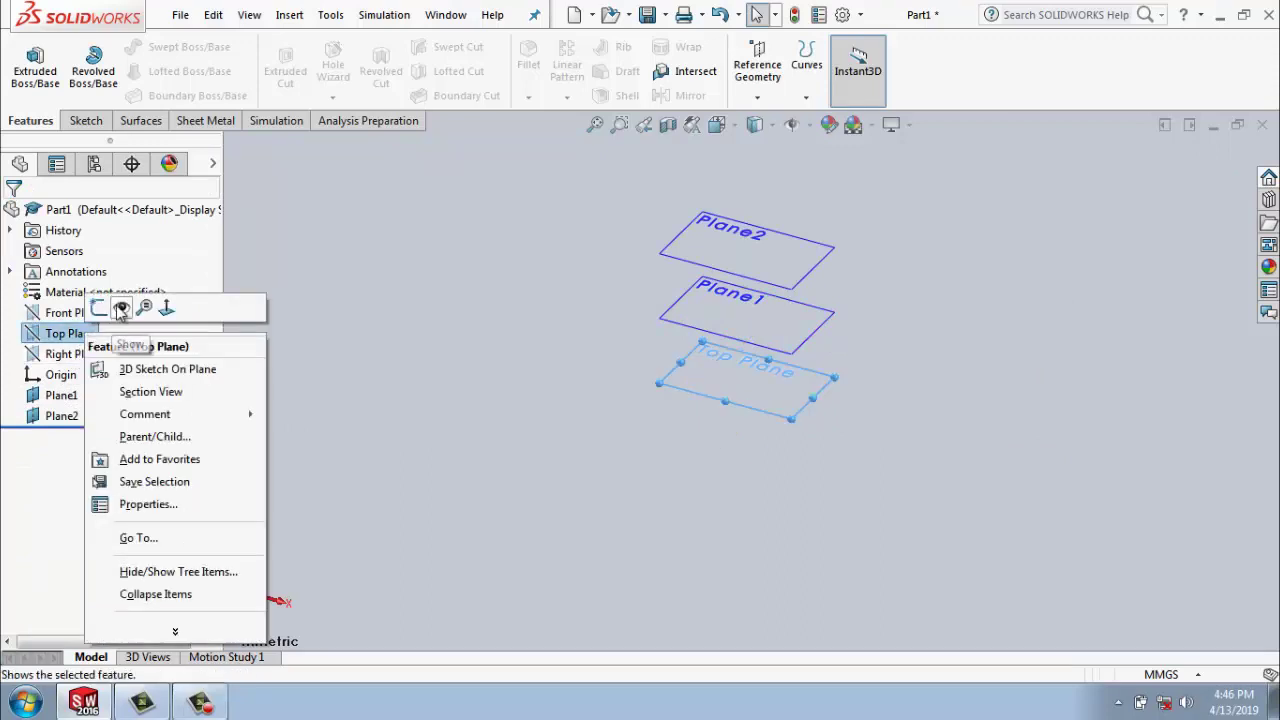
{"action": "left_click", "coordinate": [120, 309]}
{"action": "left_click", "coordinate": [441, 428]}
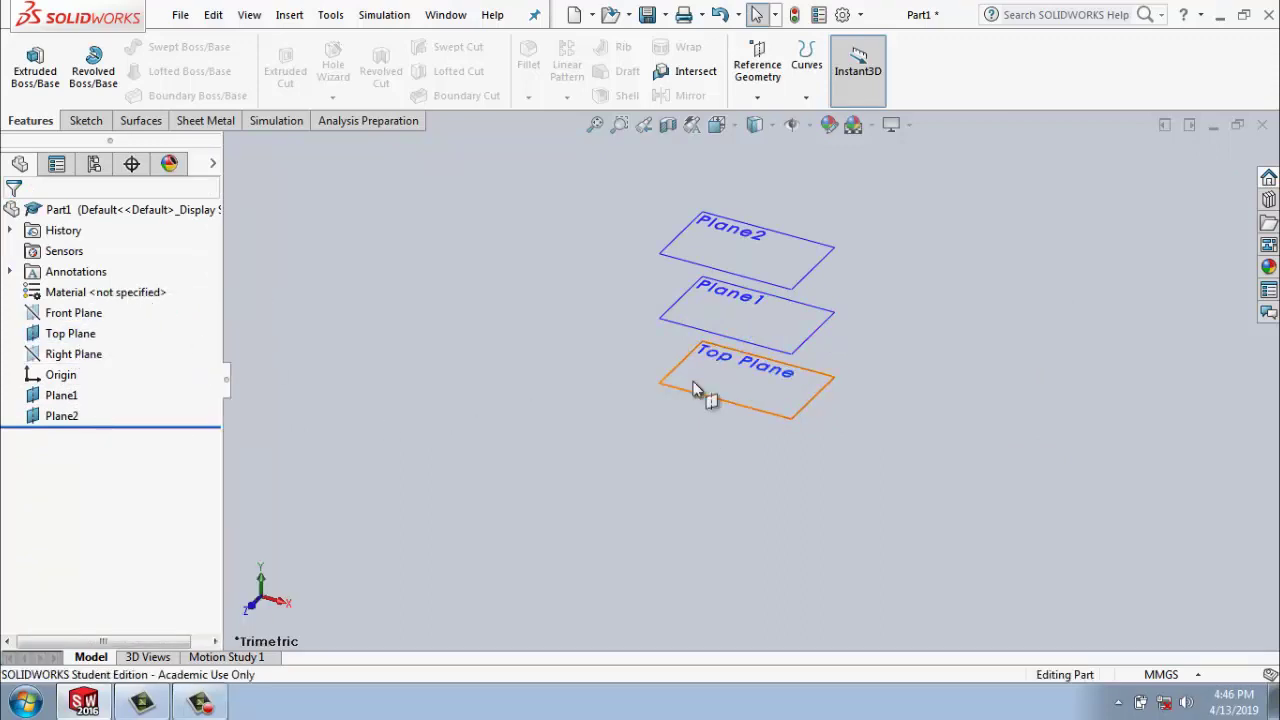
Sketch a circle centred on the origin on Top Plane, viewed from the top.
{"action": "left_click", "coordinate": [743, 406]}
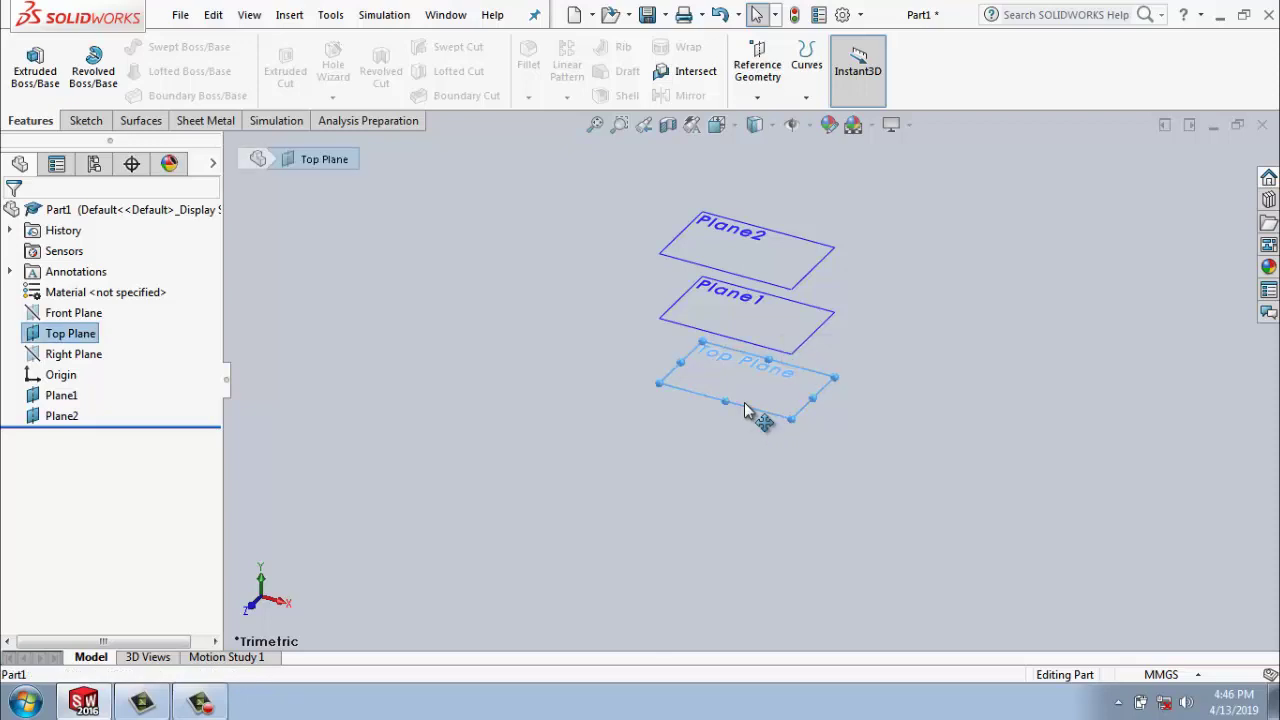
{"action": "key", "text": "ctrl+8"}
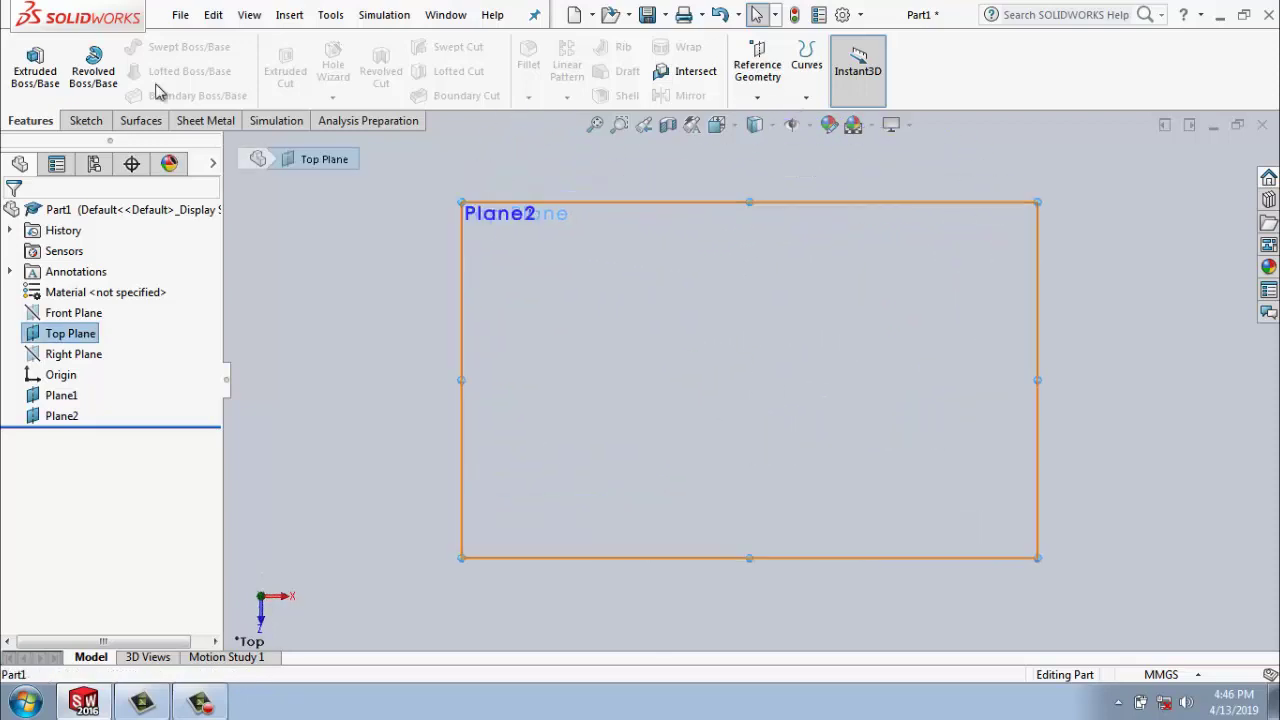
{"action": "left_click", "coordinate": [98, 122]}
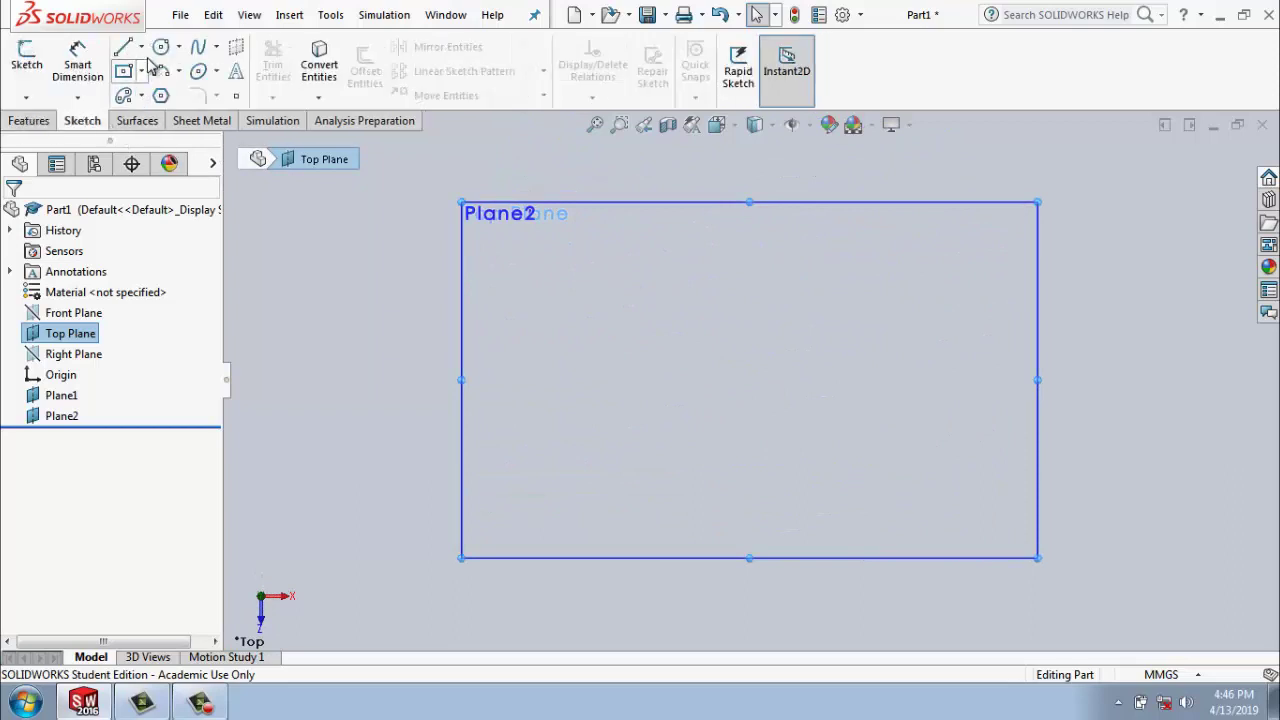
{"action": "left_click", "coordinate": [161, 47]}
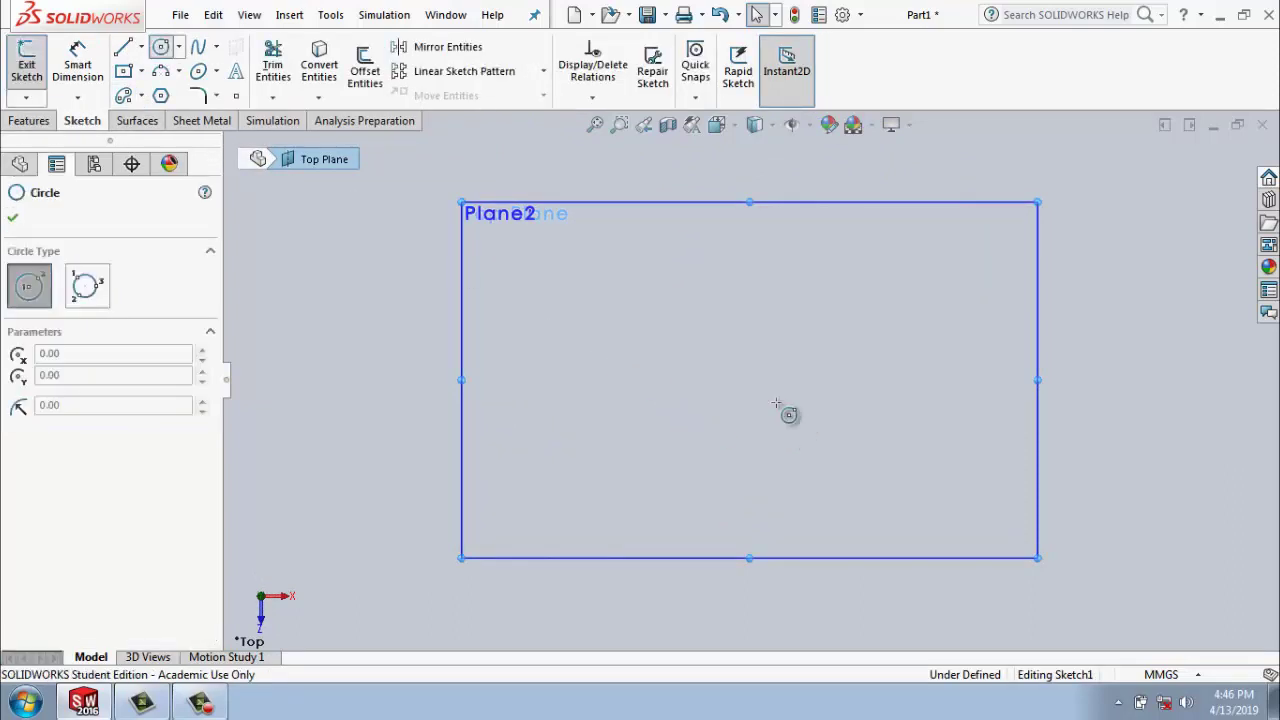
{"action": "left_click", "coordinate": [750, 380]}
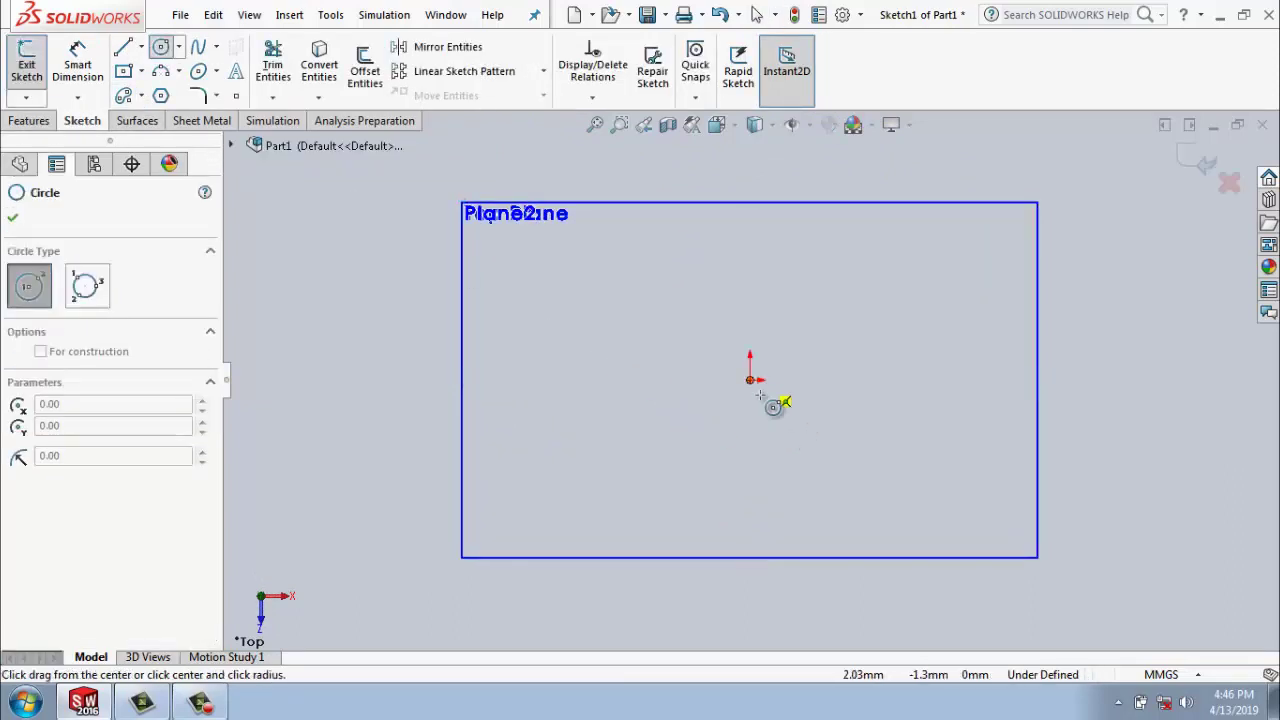
{"action": "left_click", "coordinate": [772, 454]}
{"action": "left_click", "coordinate": [1205, 161]}
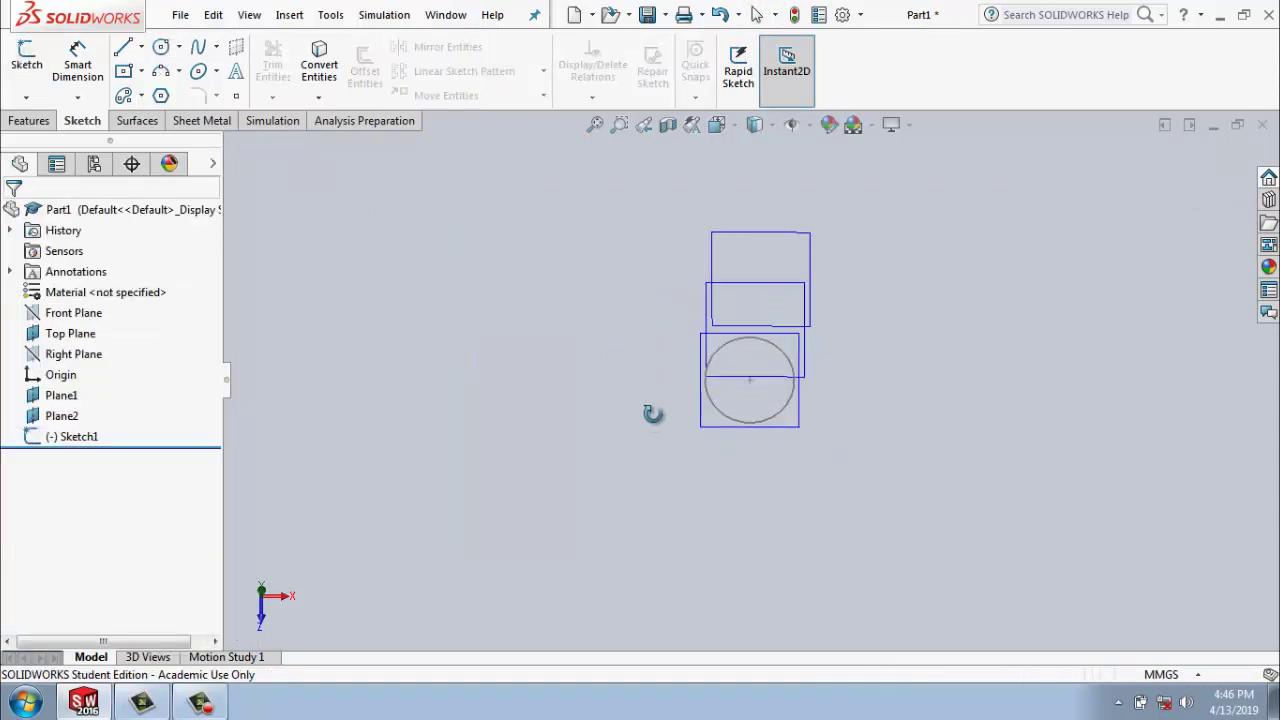
Draw a center rectangle at the origin on Plane1, enclosing the circle.
{"action": "left_click", "coordinate": [800, 348]}
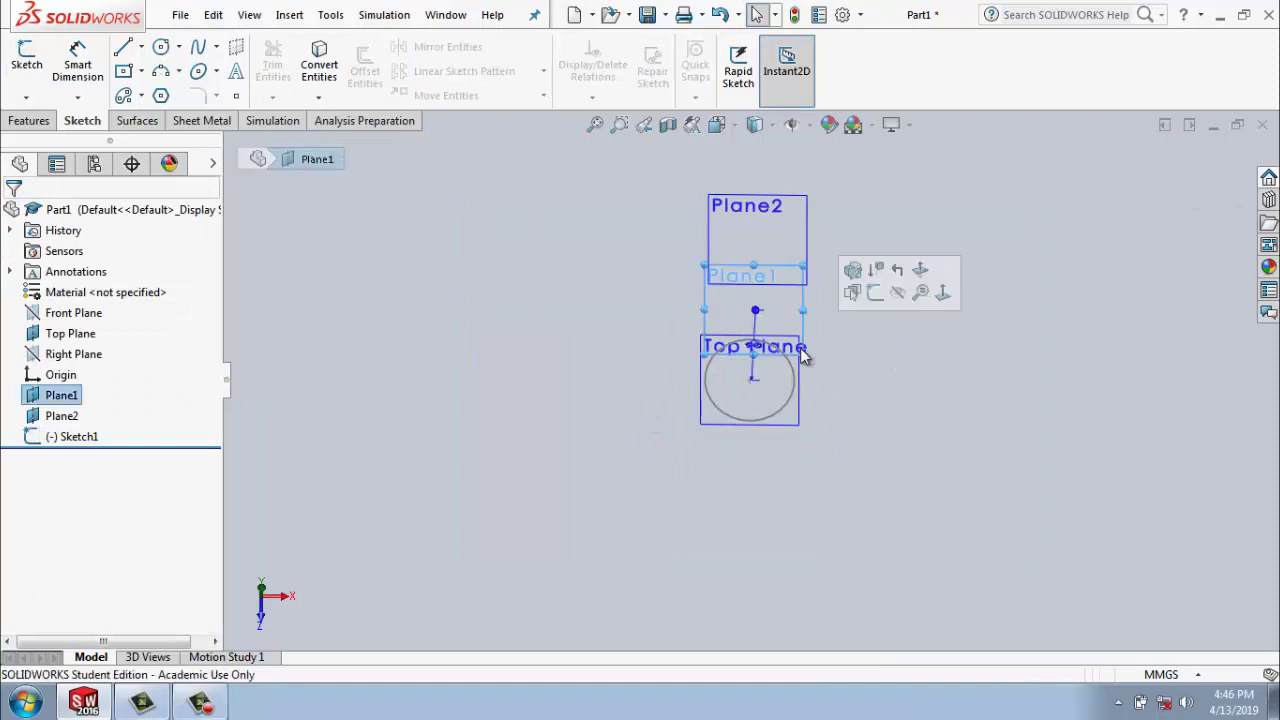
{"action": "key", "text": "ctrl+8"}
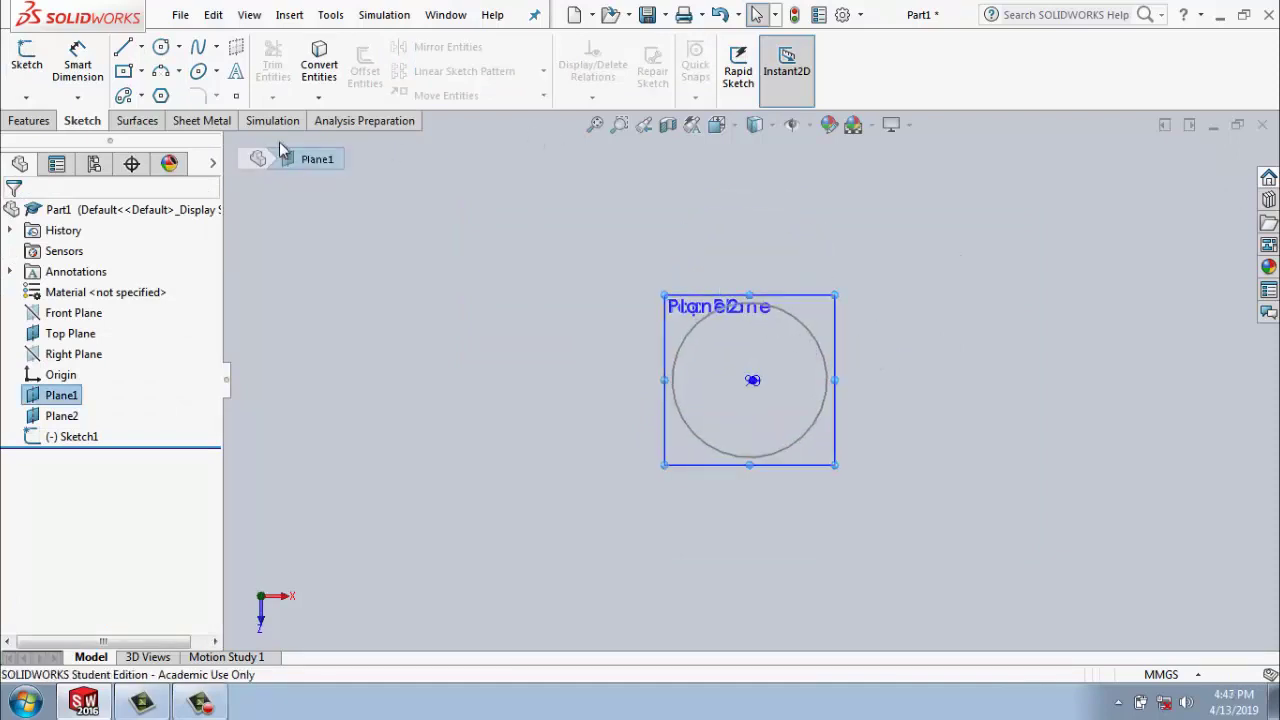
{"action": "left_click", "coordinate": [143, 72]}
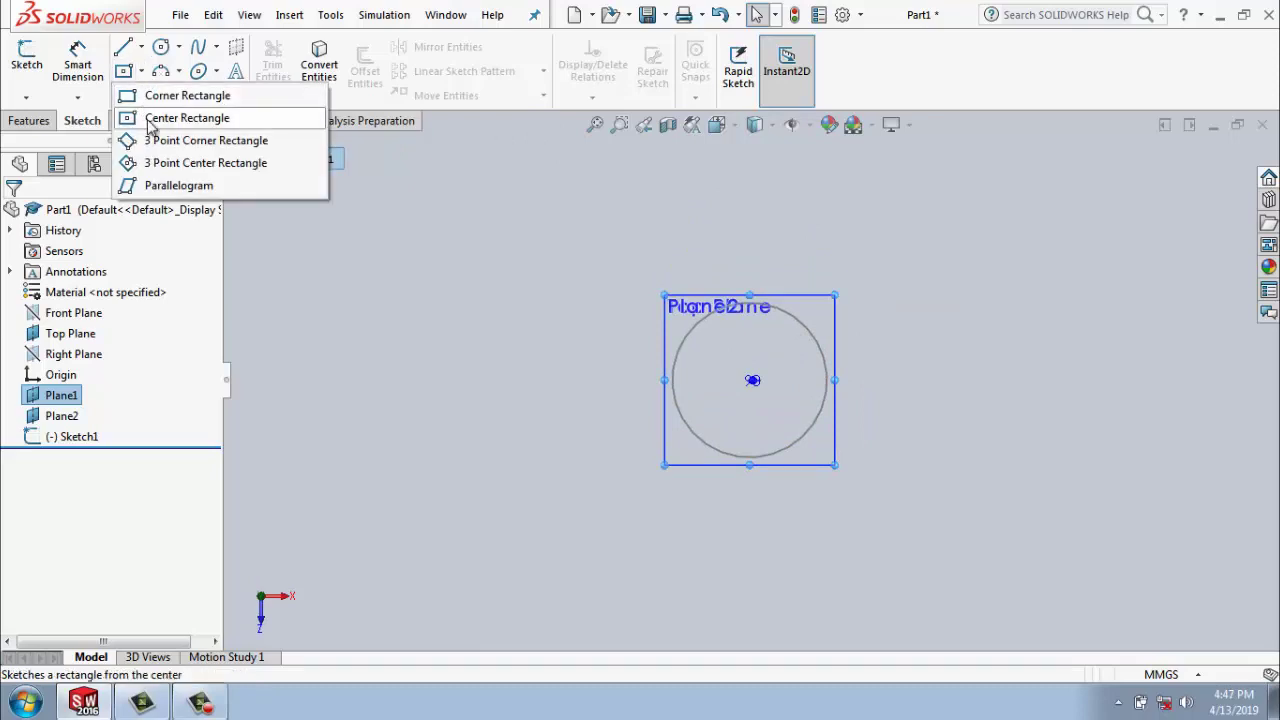
{"action": "left_click", "coordinate": [152, 117]}
{"action": "left_click", "coordinate": [750, 380]}
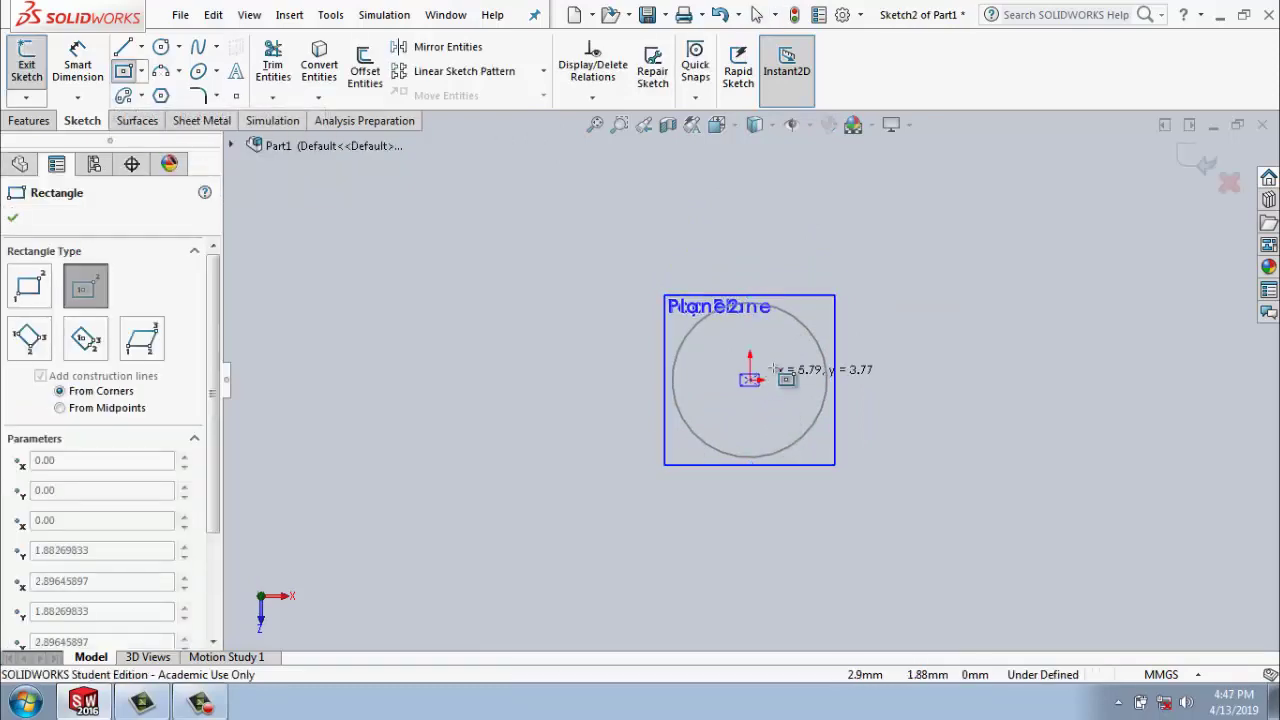
{"action": "left_click", "coordinate": [844, 282]}
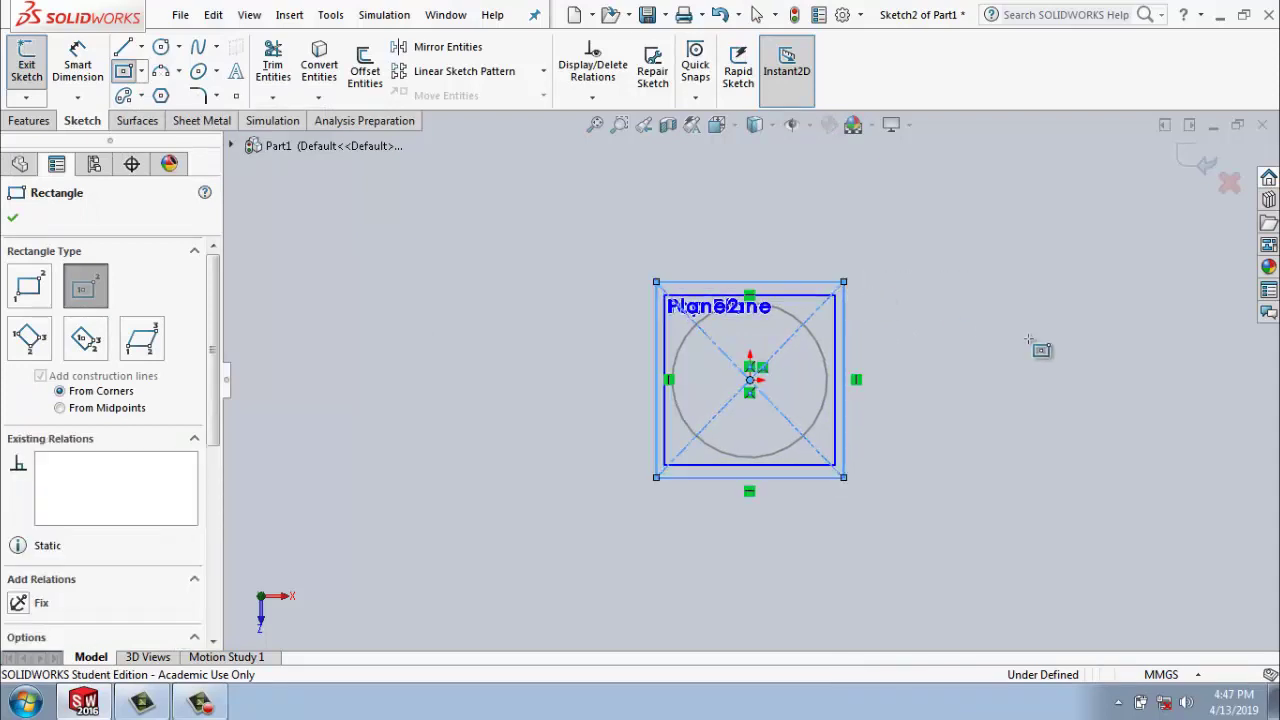
{"action": "left_click", "coordinate": [1202, 166]}
Zoom and orbit to see the three stacked planes, then select Plane2.
{"action": "scroll", "coordinate": [727, 484], "scroll_direction": "up", "scroll_amount": 2}
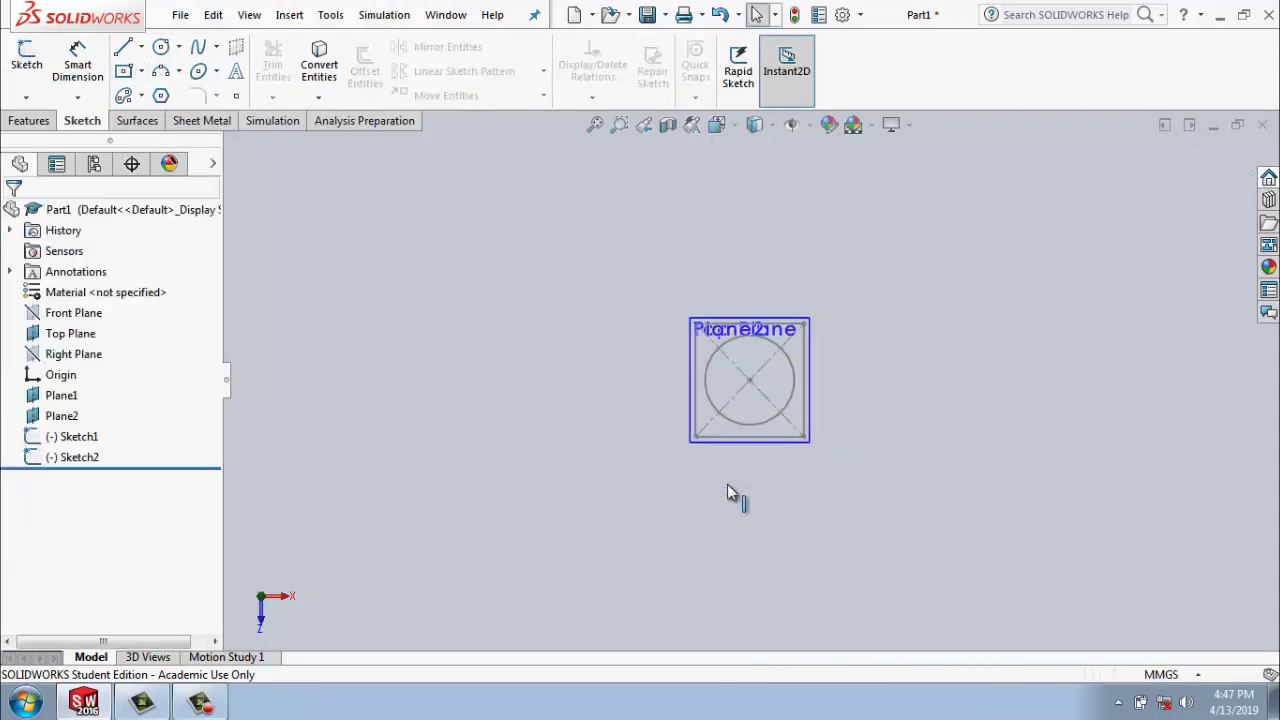
{"action": "middle_click_drag", "start_coordinate": [727, 484], "coordinate": [805, 315]}
{"action": "left_click", "coordinate": [836, 250]}
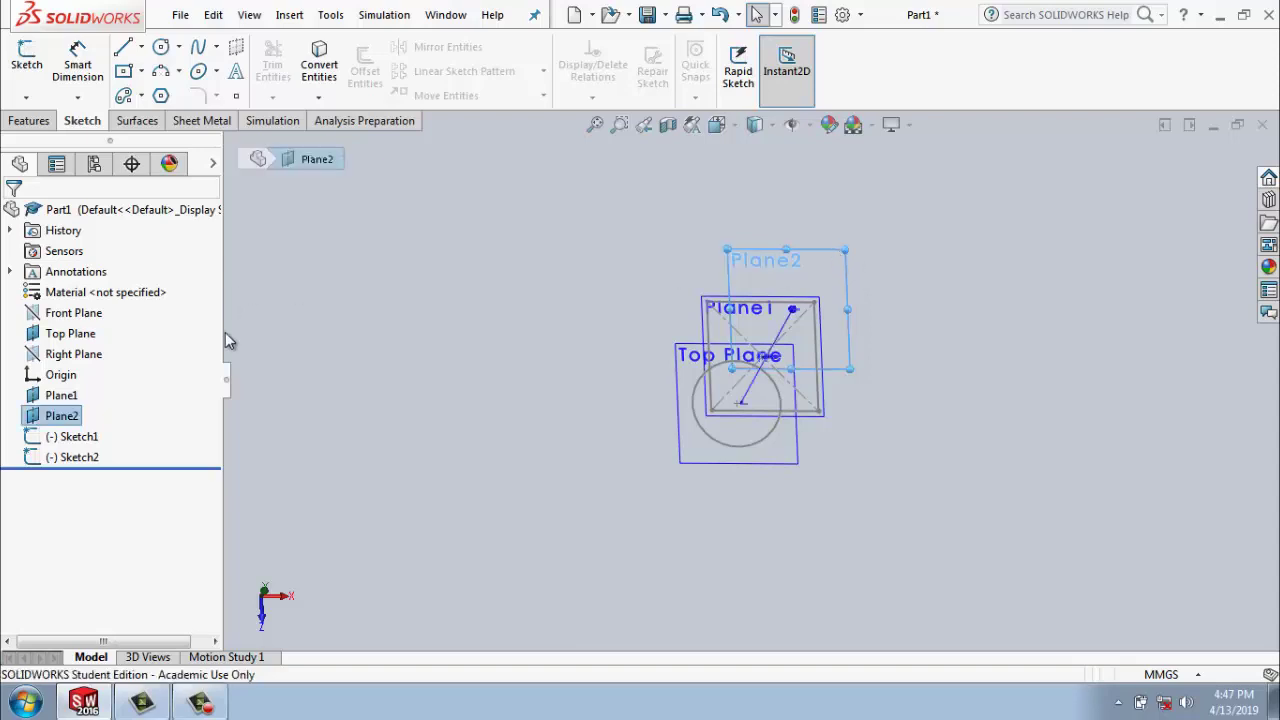
Draw a closed triangle of three connected lines on Plane2, then orbit to view all sketches.
{"action": "key", "text": "ctrl+8"}
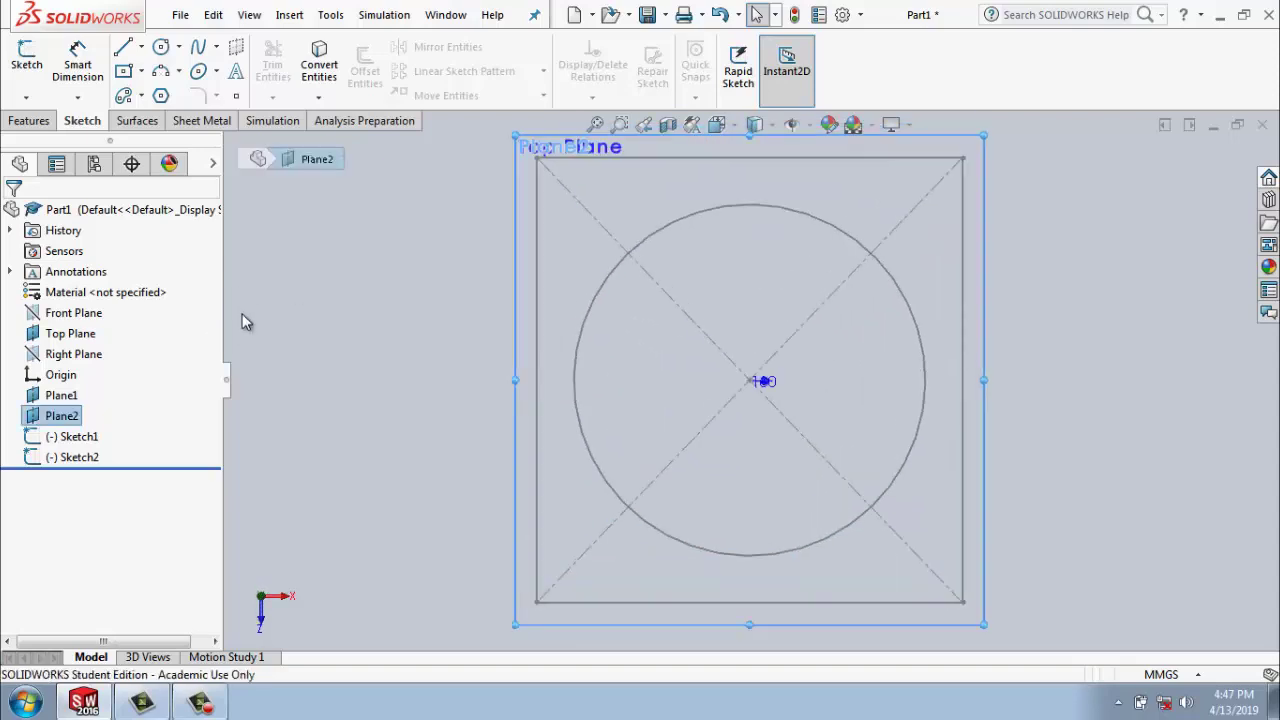
{"action": "left_click", "coordinate": [123, 47]}
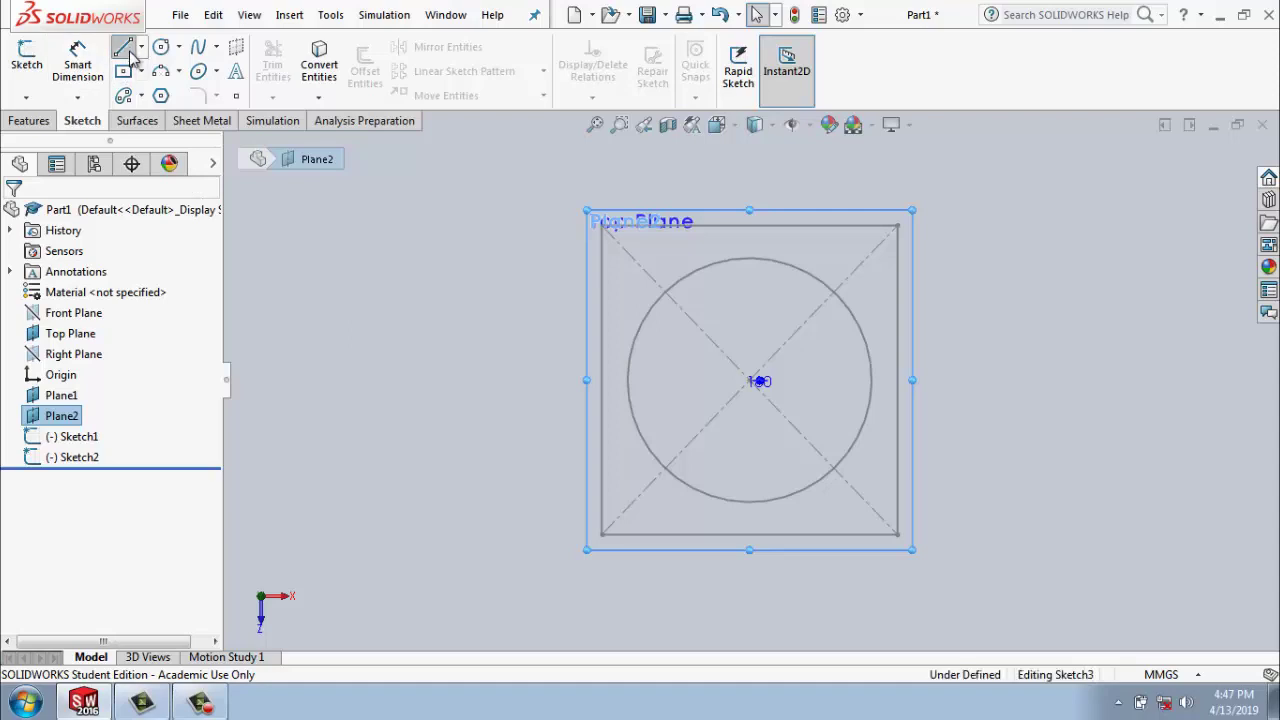
{"action": "left_click", "coordinate": [612, 464]}
{"action": "left_click", "coordinate": [771, 238]}
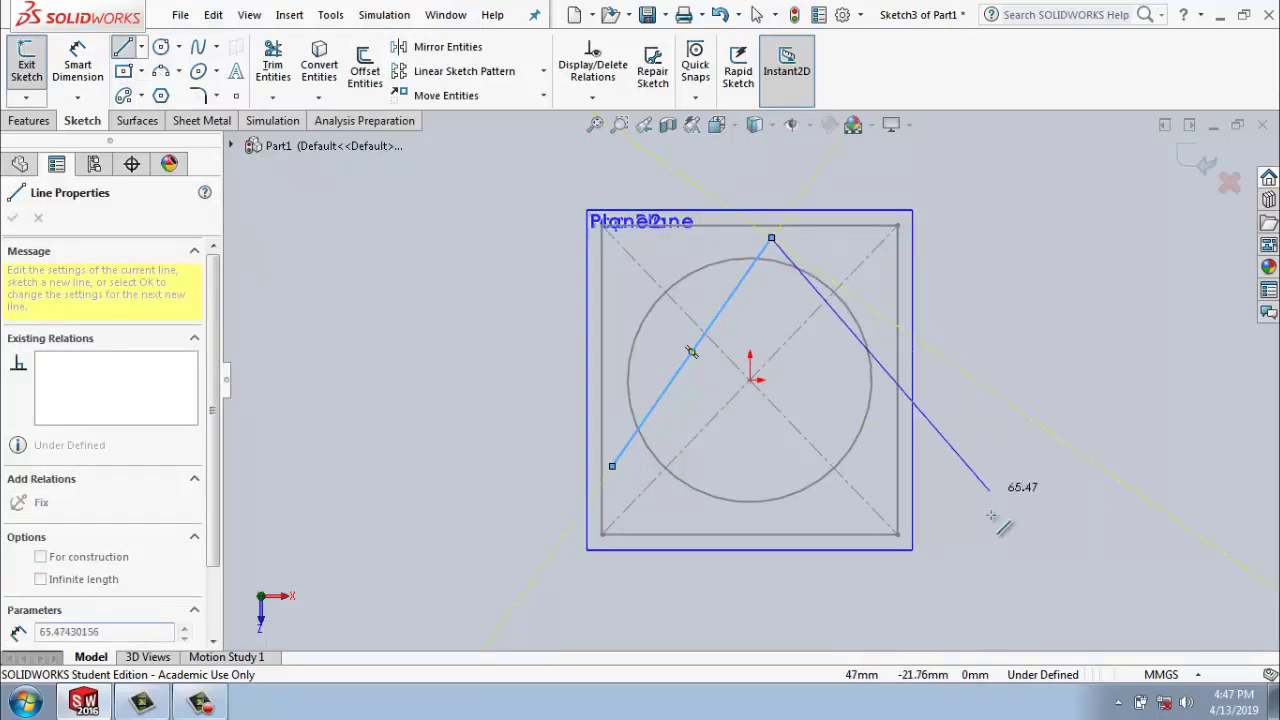
{"action": "left_click", "coordinate": [948, 467]}
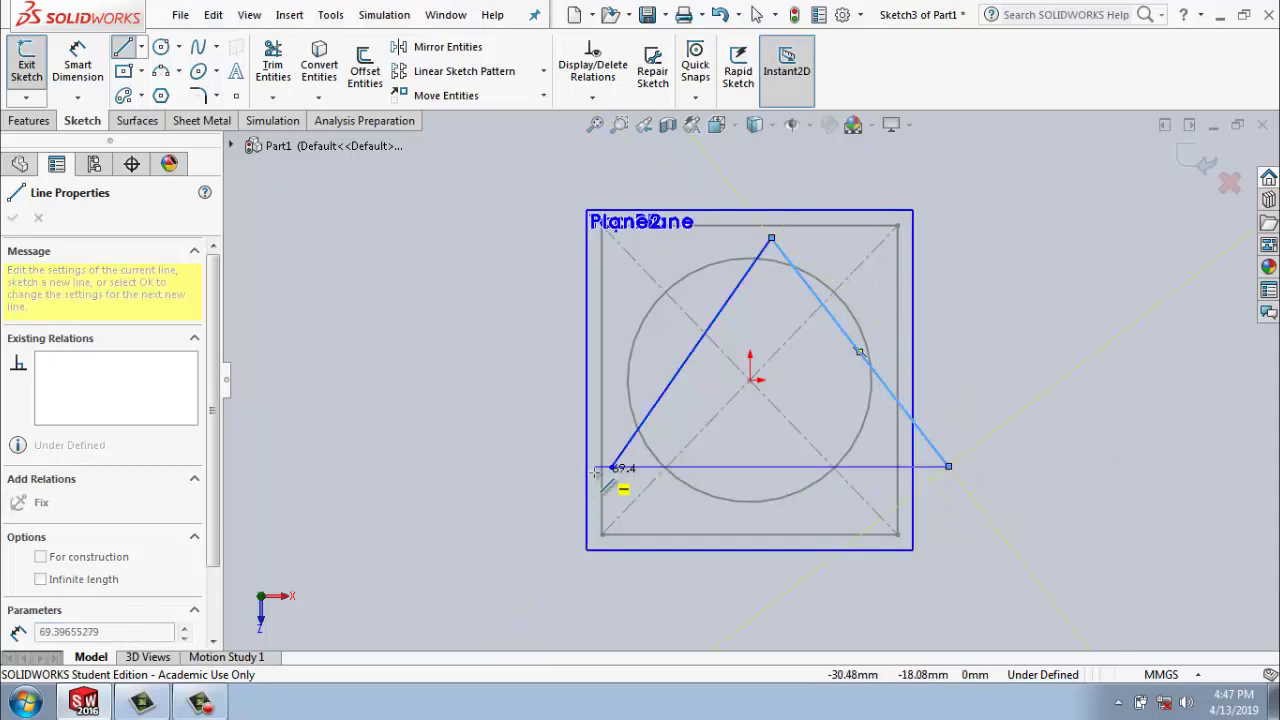
{"action": "left_click", "coordinate": [612, 466]}
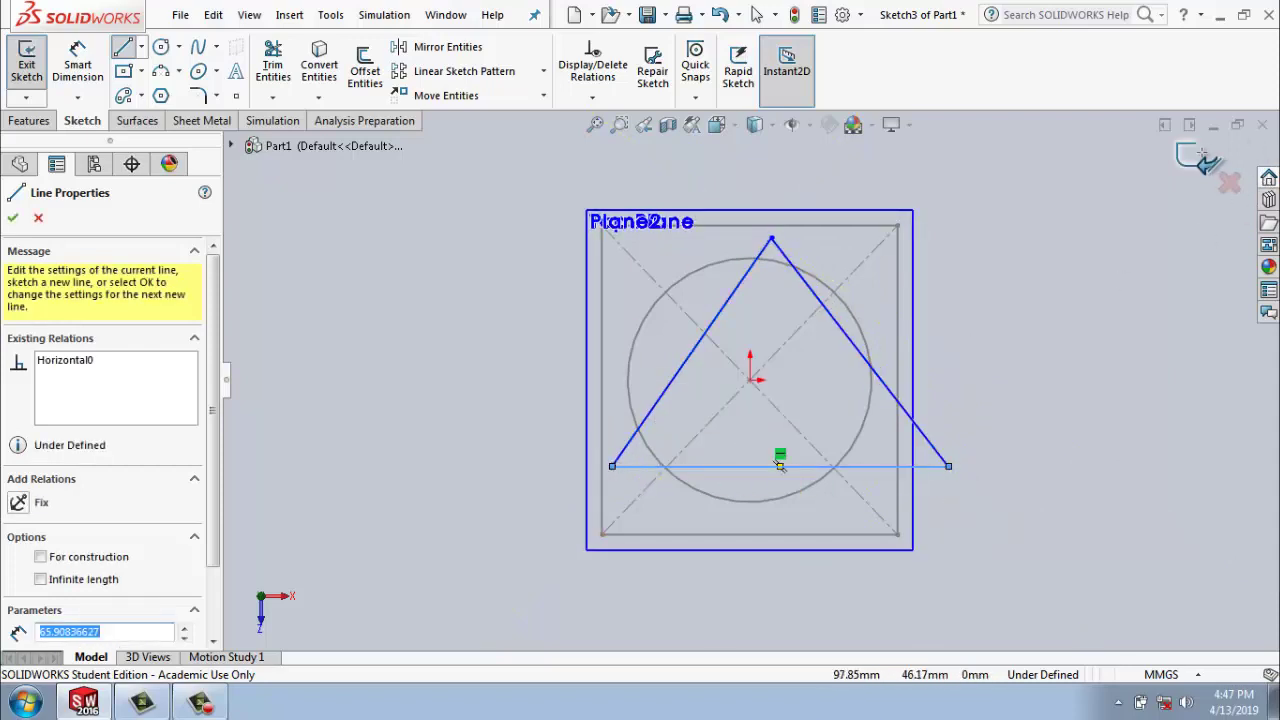
{"action": "left_click", "coordinate": [1207, 163]}
{"action": "middle_click_drag", "start_coordinate": [549, 468], "coordinate": [647, 441]}
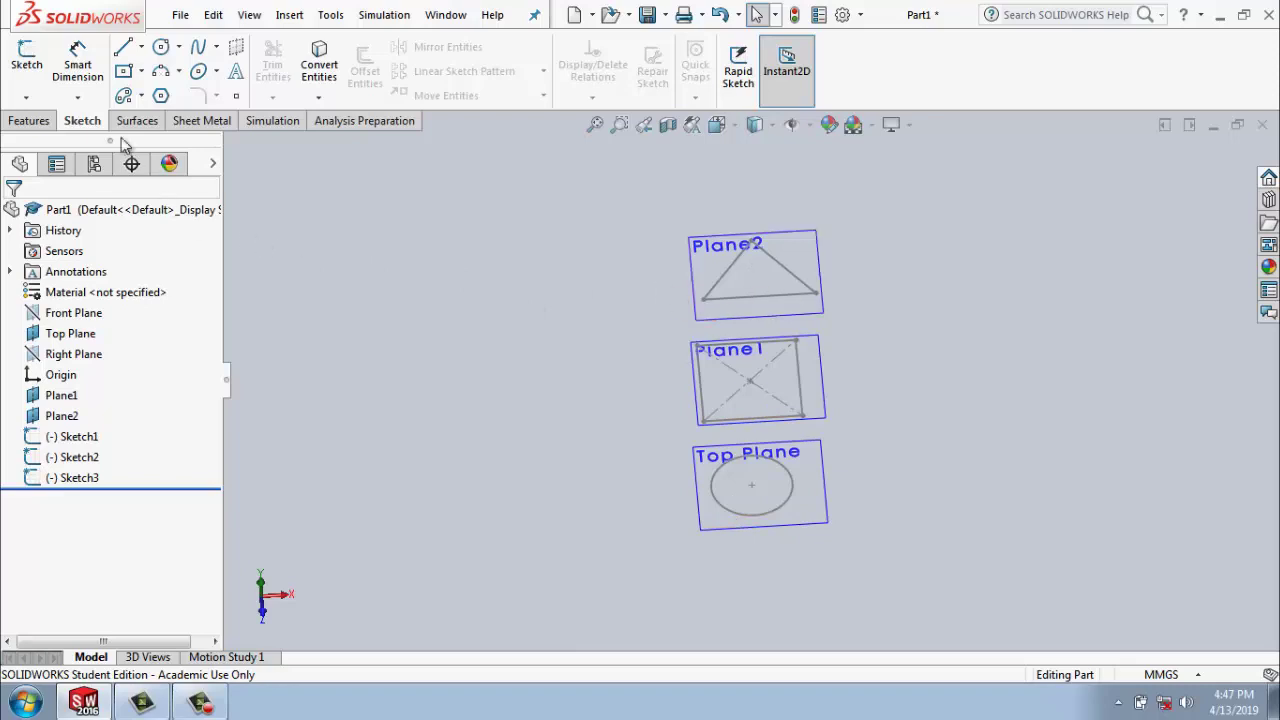
Loft through the circle, square and triangle profiles, checking the preview from two angles.
{"action": "left_click", "coordinate": [30, 121]}
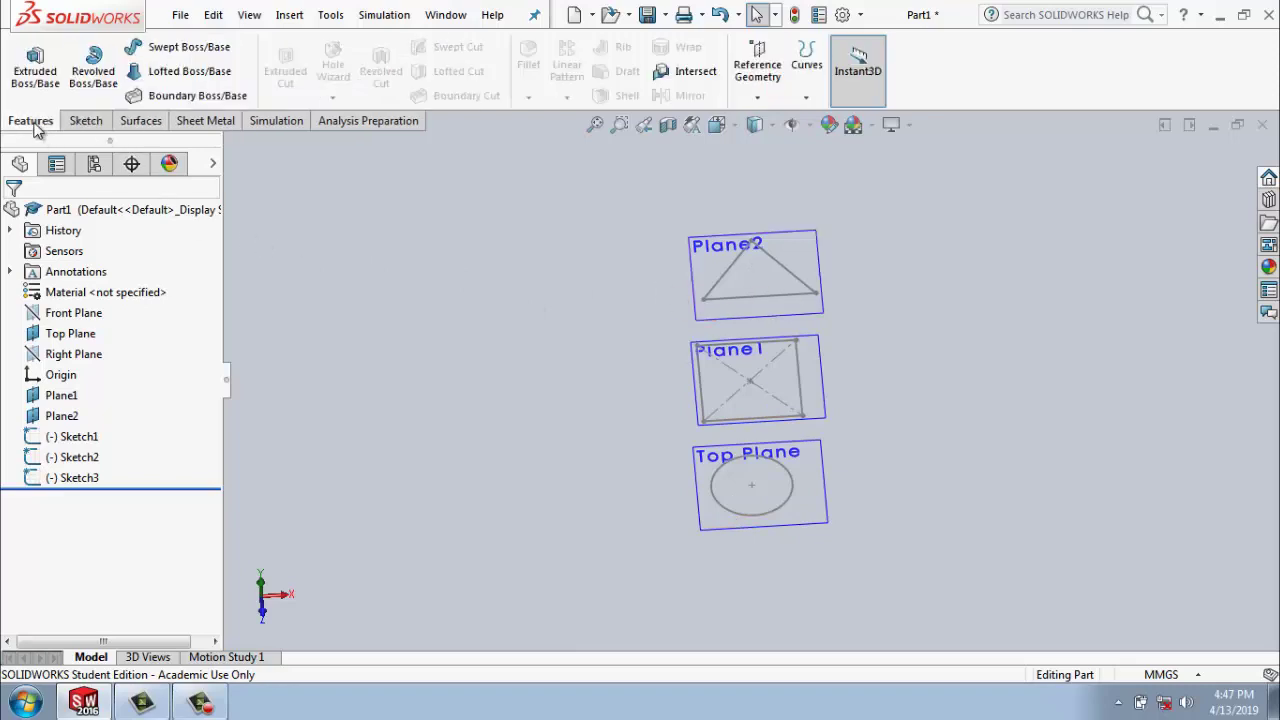
{"action": "left_click", "coordinate": [168, 88]}
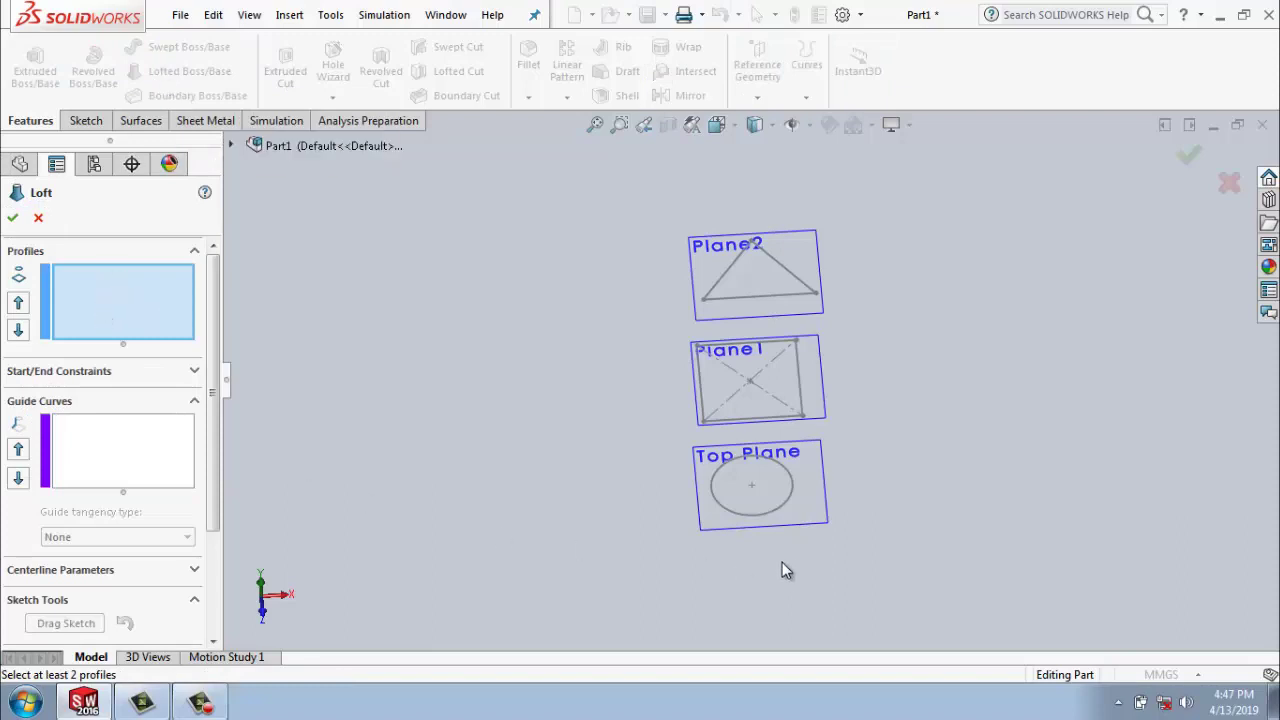
{"action": "left_click", "coordinate": [757, 514]}
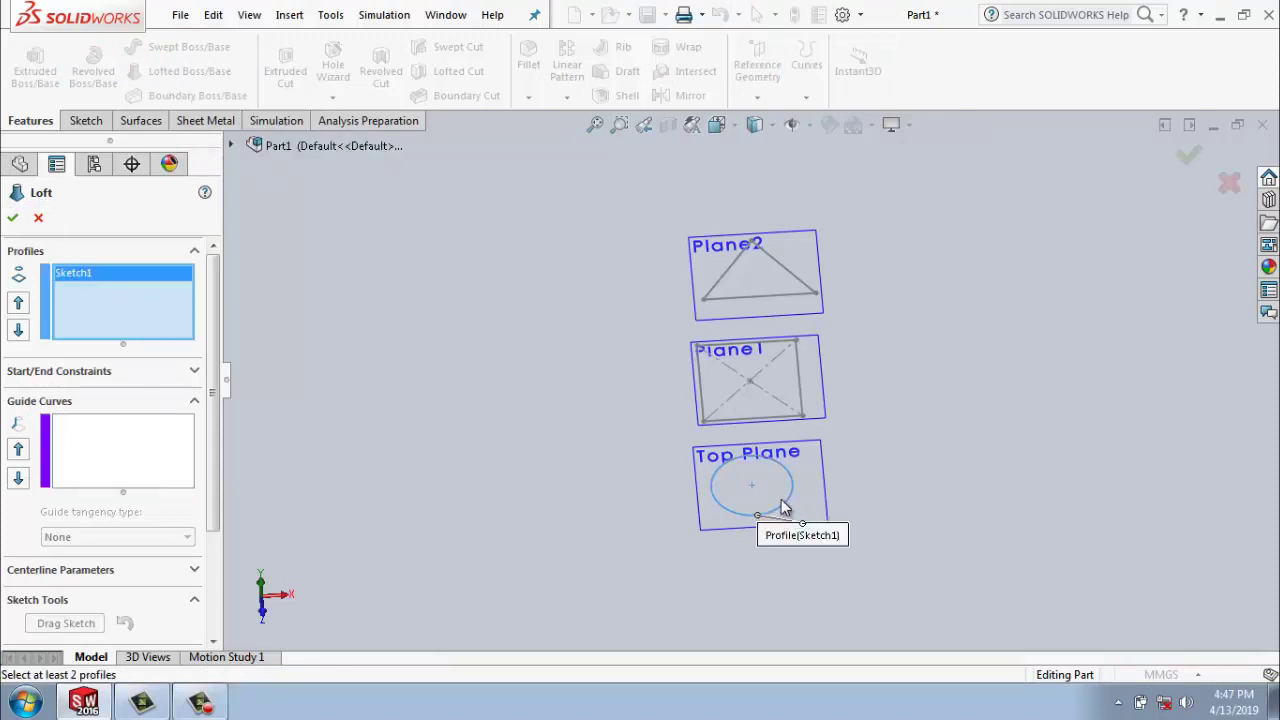
{"action": "left_click", "coordinate": [801, 417]}
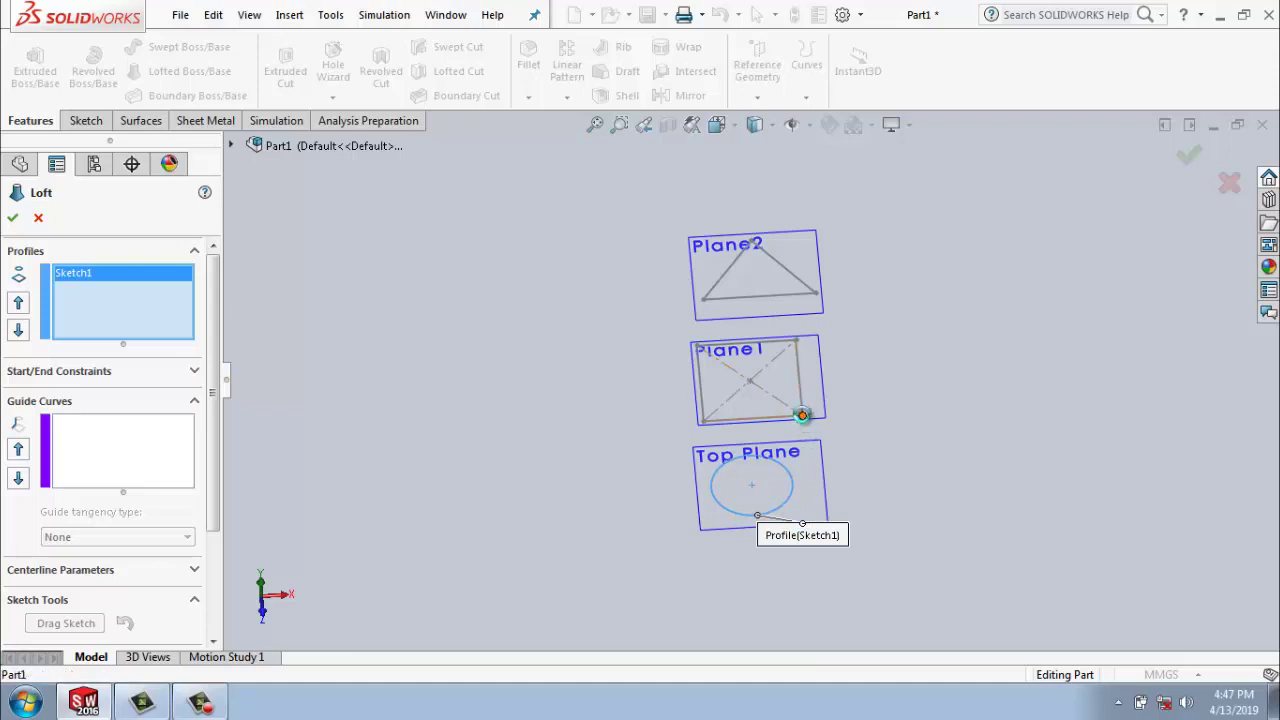
{"action": "left_click", "coordinate": [816, 297]}
{"action": "mouse_move", "coordinate": [997, 446]}
{"action": "middle_mouse_down"}
{"action": "mouse_move", "coordinate": [871, 463]}
{"action": "mouse_move", "coordinate": [907, 455]}
{"action": "mouse_move", "coordinate": [898, 448]}
{"action": "middle_mouse_up"}
{"action": "mouse_move", "coordinate": [877, 389]}
{"action": "middle_mouse_down"}
{"action": "mouse_move", "coordinate": [800, 457]}
{"action": "mouse_move", "coordinate": [760, 469]}
{"action": "mouse_move", "coordinate": [739, 508]}
{"action": "mouse_move", "coordinate": [1137, 242]}
{"action": "middle_mouse_up"}
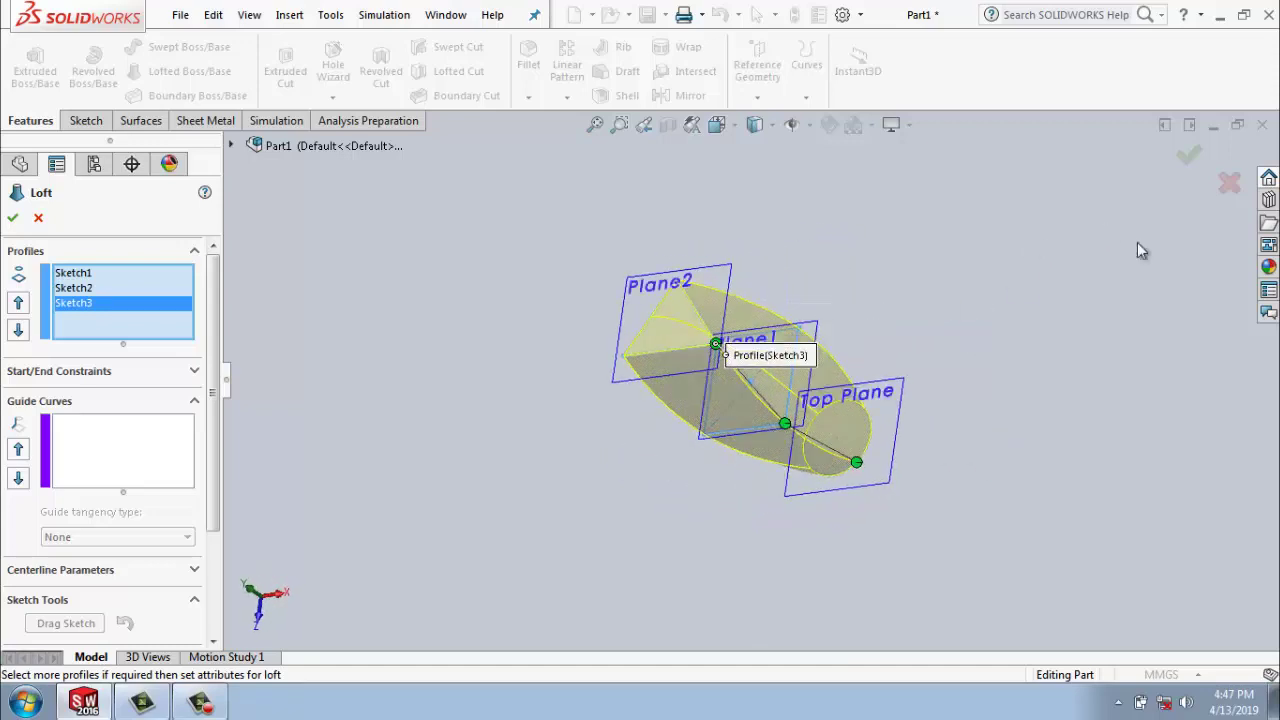
{"action": "left_click", "coordinate": [1190, 155]}
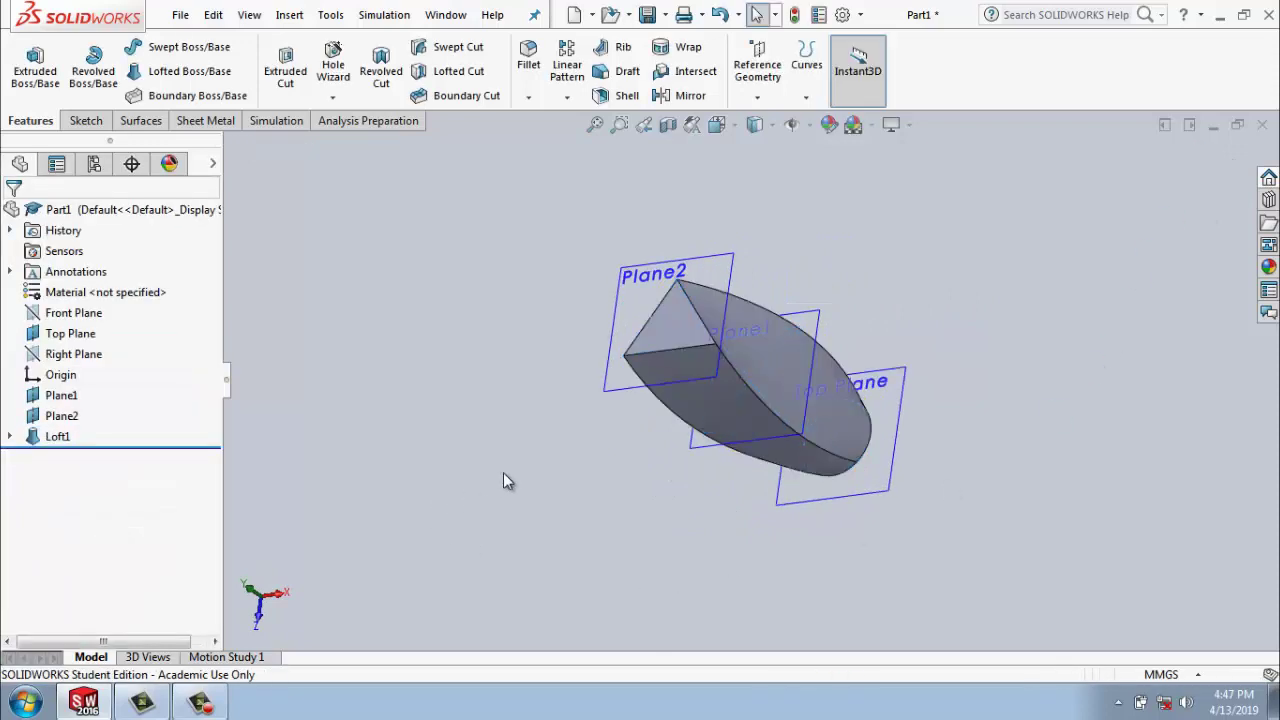
Review Loft1's centerline parameters in Edit Feature and cancel without changes.
{"action": "mouse_move", "coordinate": [503, 473]}
{"action": "middle_mouse_down"}
{"action": "mouse_move", "coordinate": [580, 351]}
{"action": "mouse_move", "coordinate": [623, 314]}
{"action": "middle_mouse_up"}
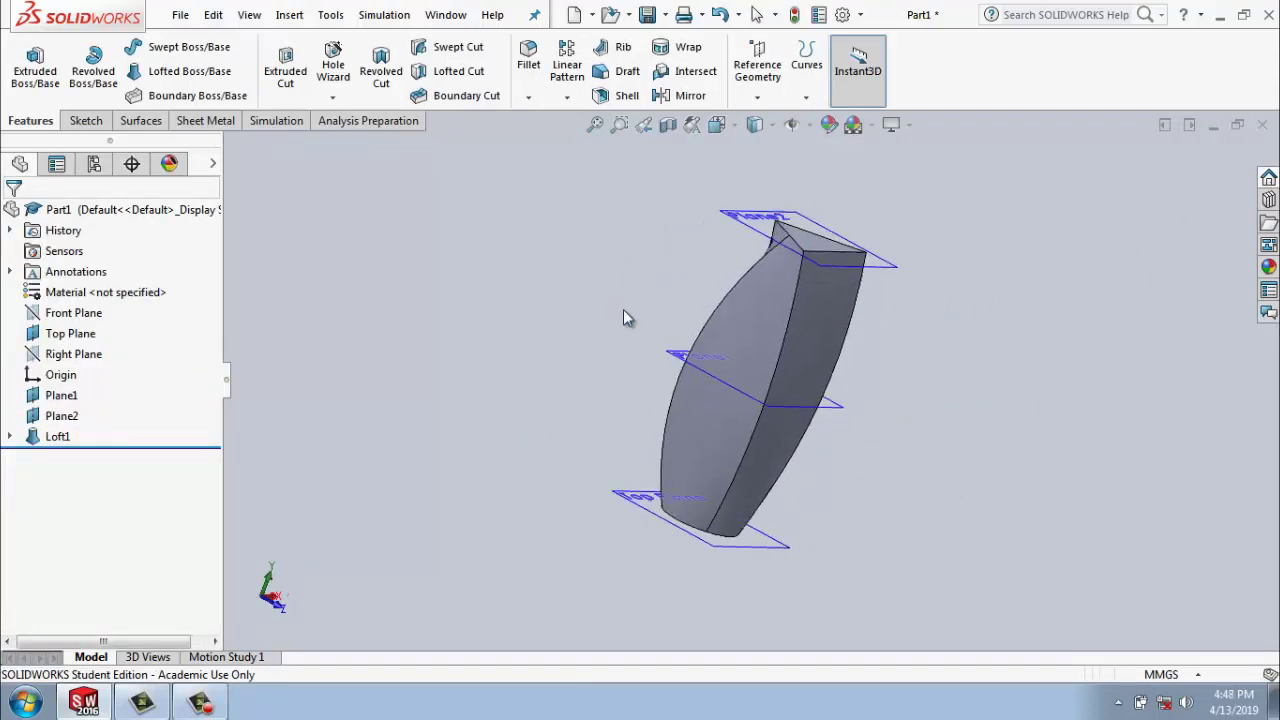
{"action": "left_click", "coordinate": [58, 440]}
{"action": "left_click", "coordinate": [78, 390]}
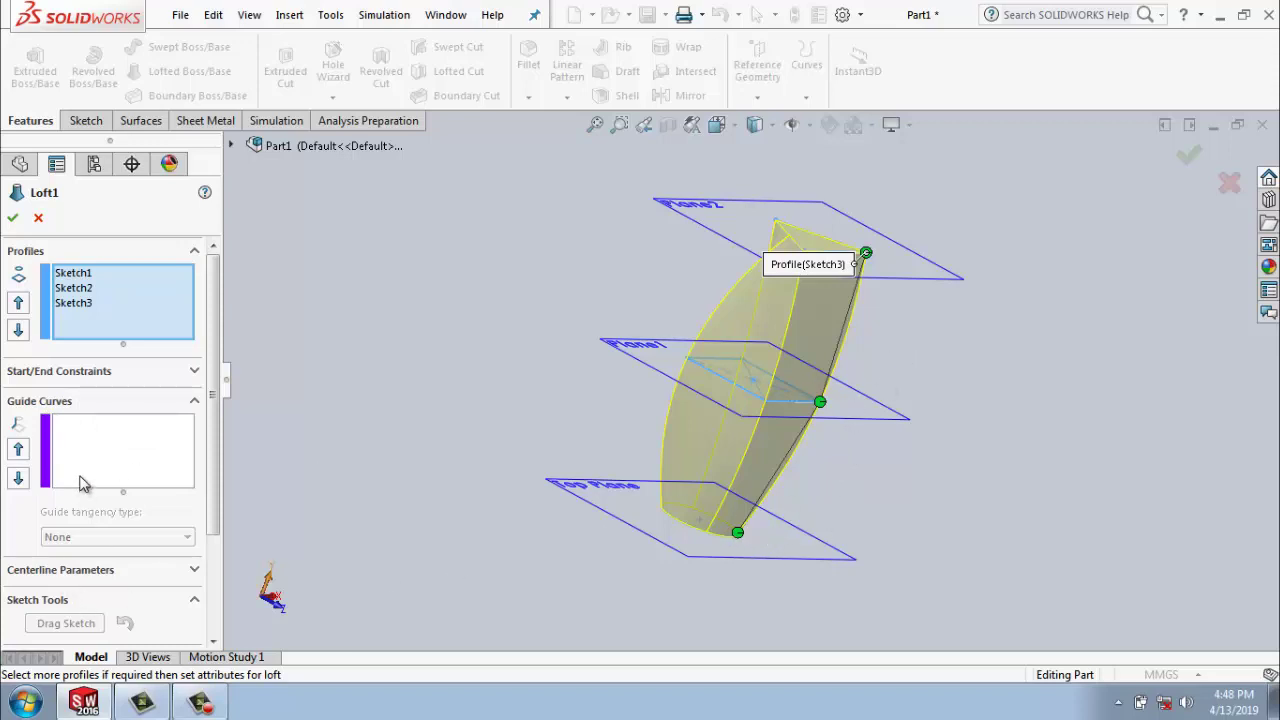
{"action": "left_click", "coordinate": [114, 578]}
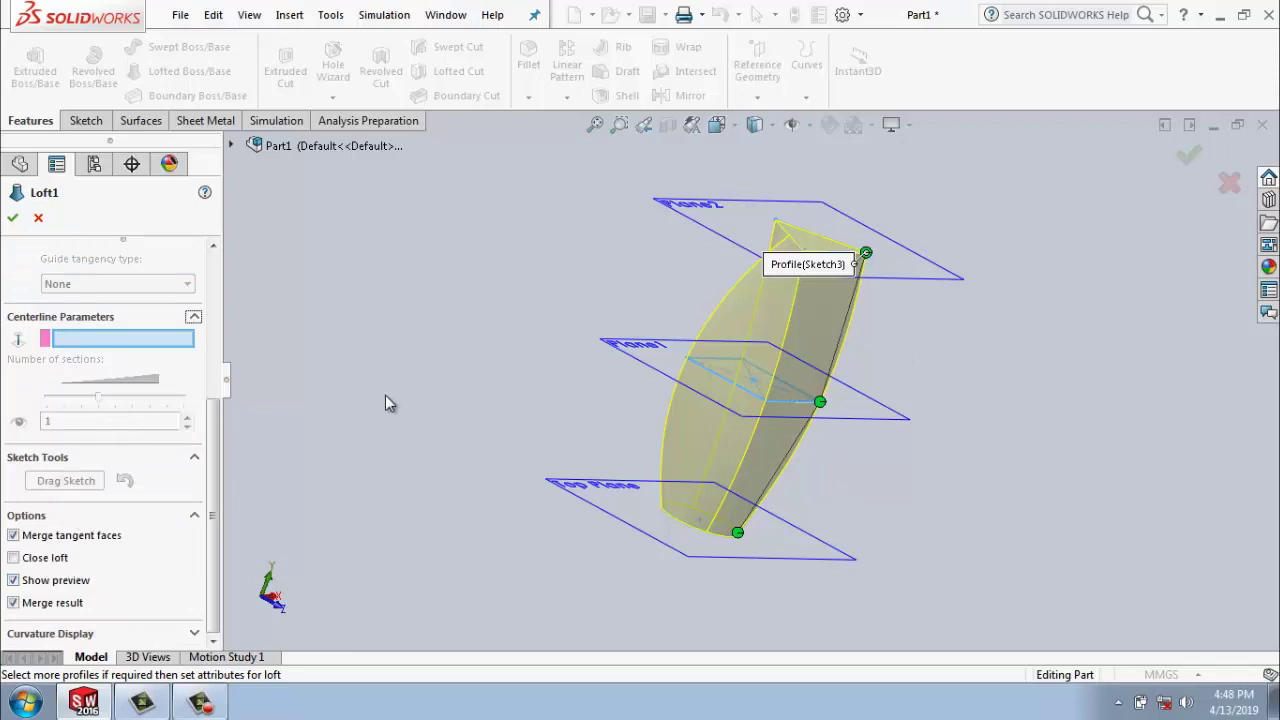
{"action": "left_click", "coordinate": [183, 15]}
{"action": "mouse_move", "coordinate": [213, 15]}
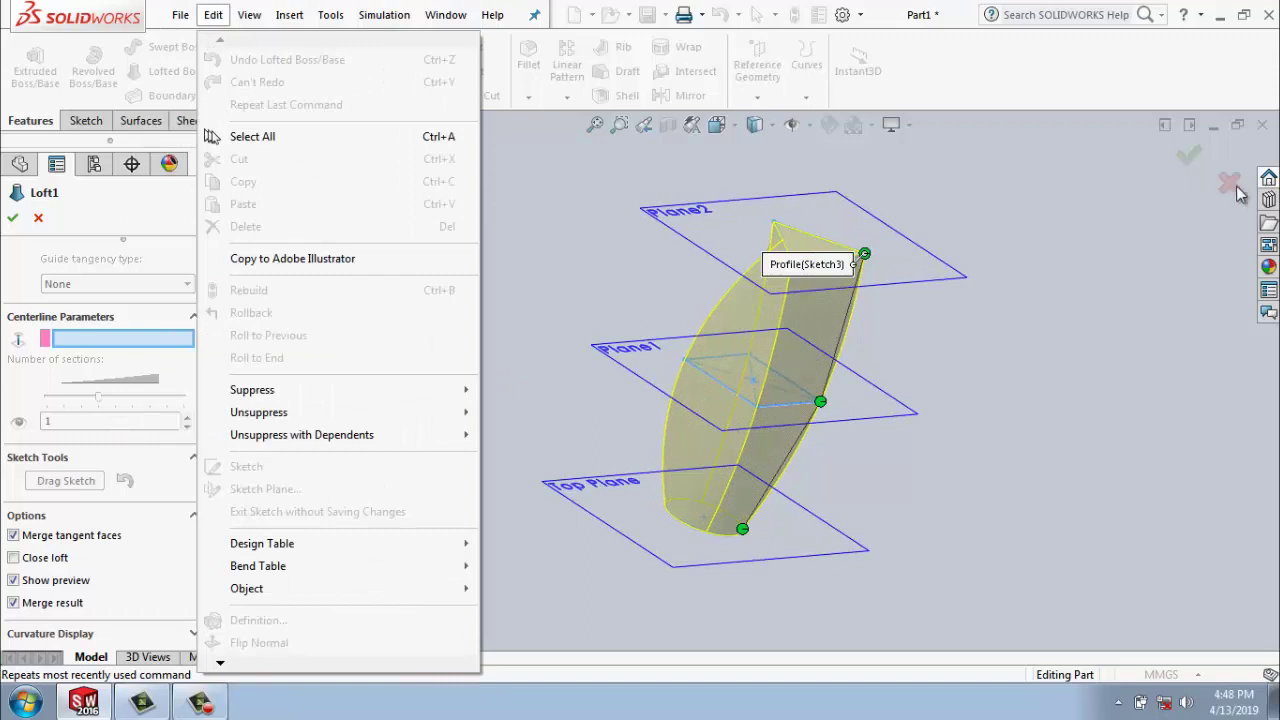
{"action": "left_click", "coordinate": [1233, 186]}
Create a new blank part document from File > New.
{"action": "left_click", "coordinate": [180, 15]}
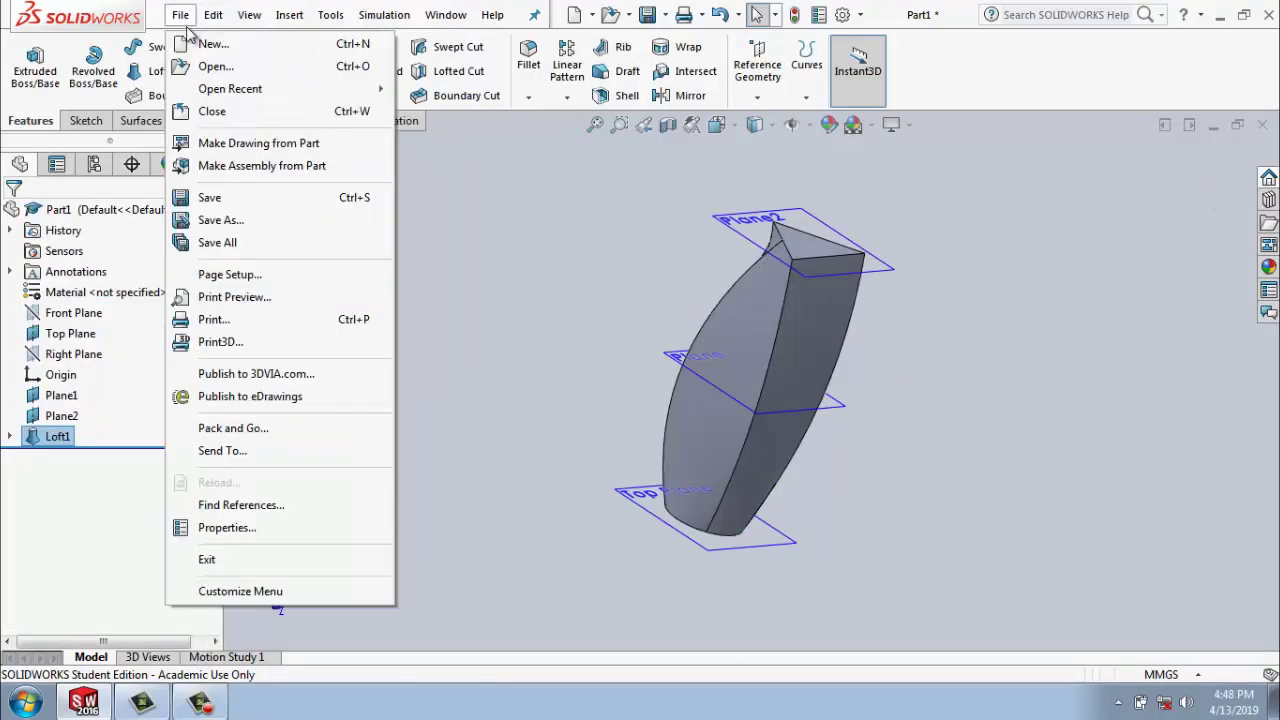
{"action": "left_click", "coordinate": [190, 42]}
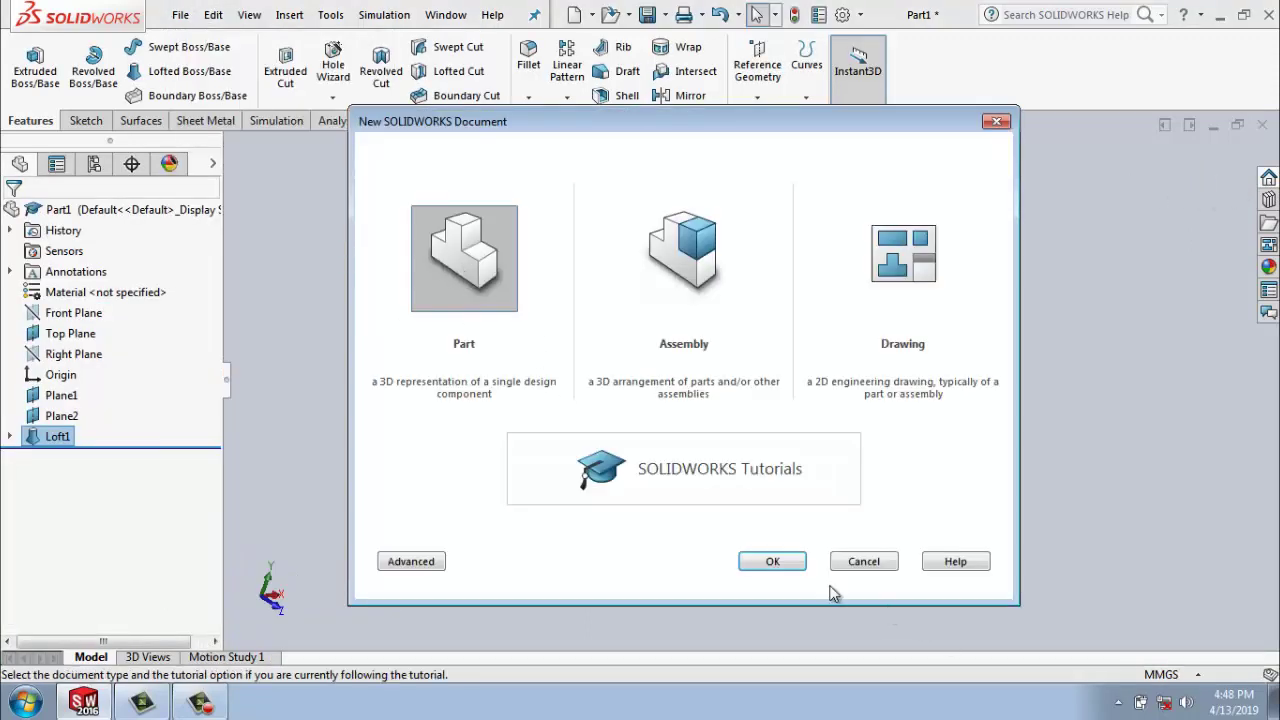
{"action": "left_click", "coordinate": [772, 562]}
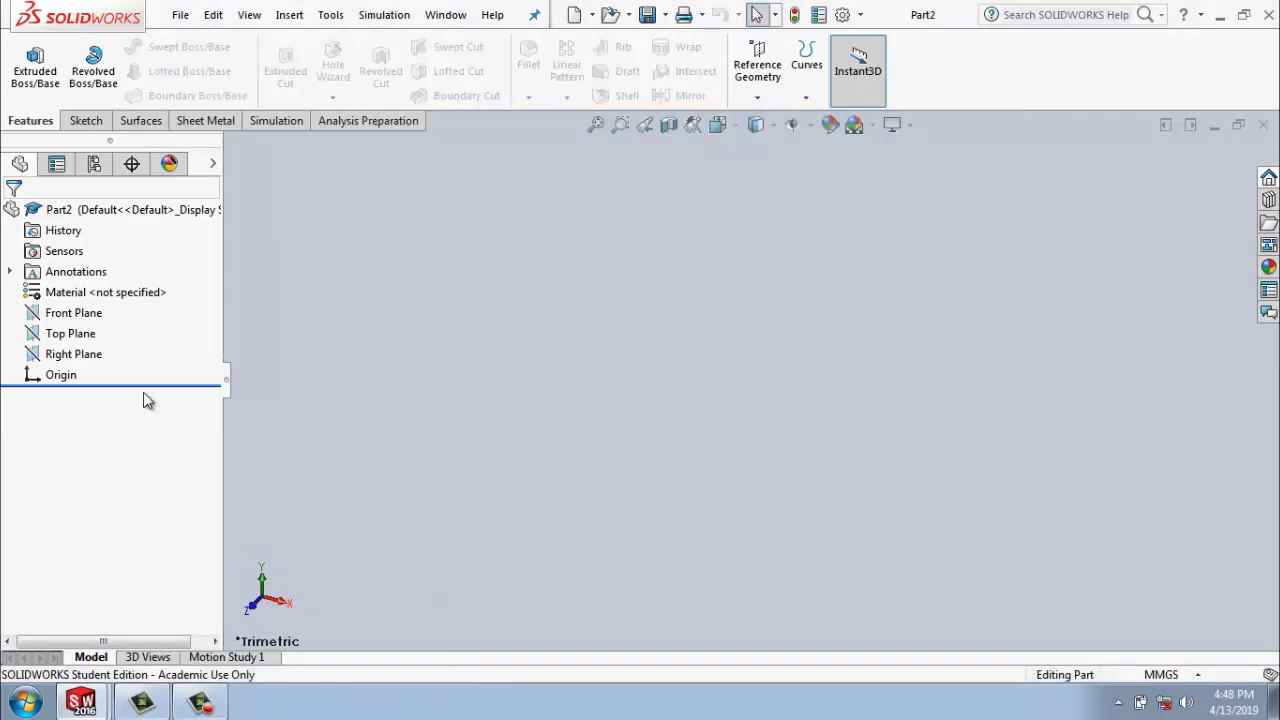
Draw a four-point S-shaped spline on Part2's Top Plane.
{"action": "left_click", "coordinate": [88, 340]}
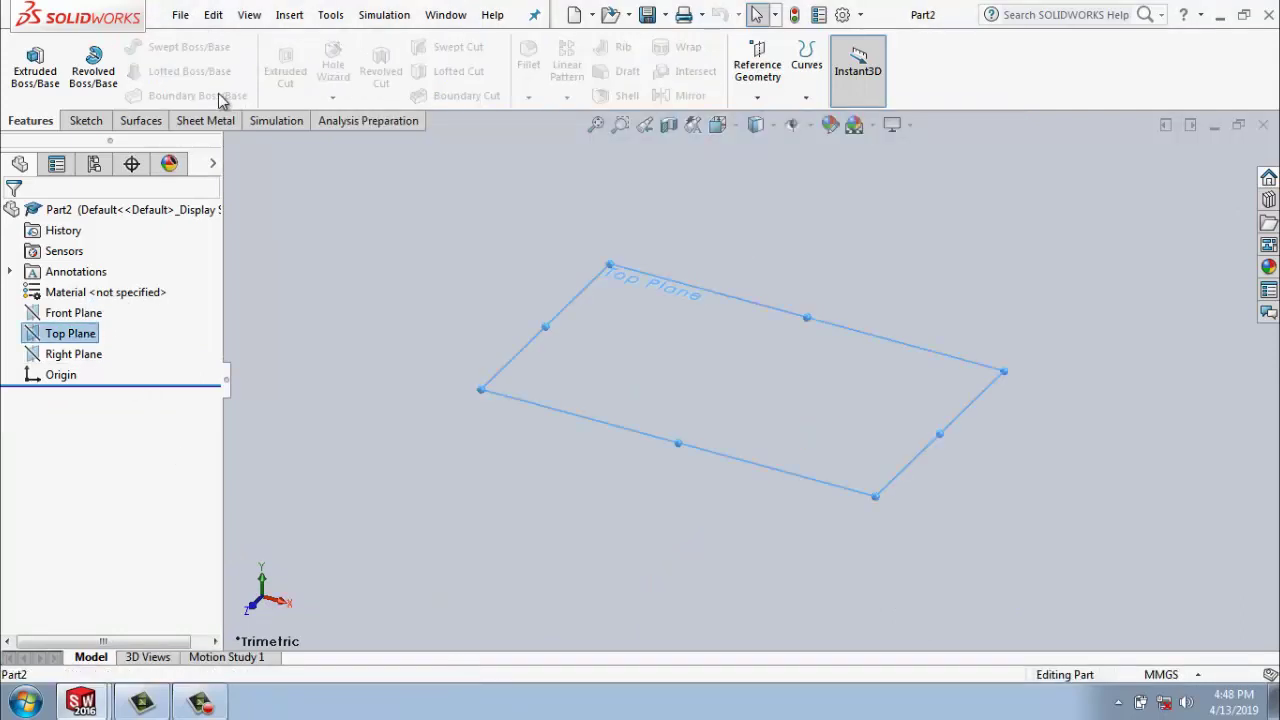
{"action": "left_click", "coordinate": [84, 120]}
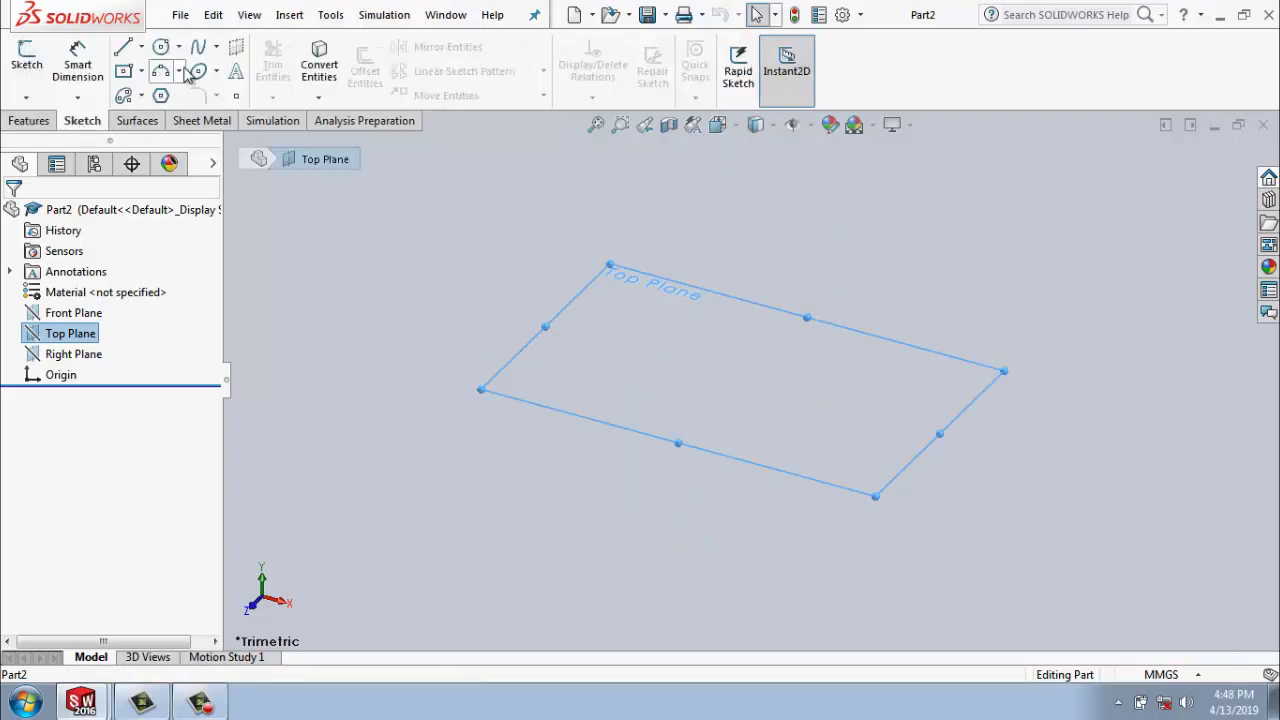
{"action": "left_click", "coordinate": [198, 46]}
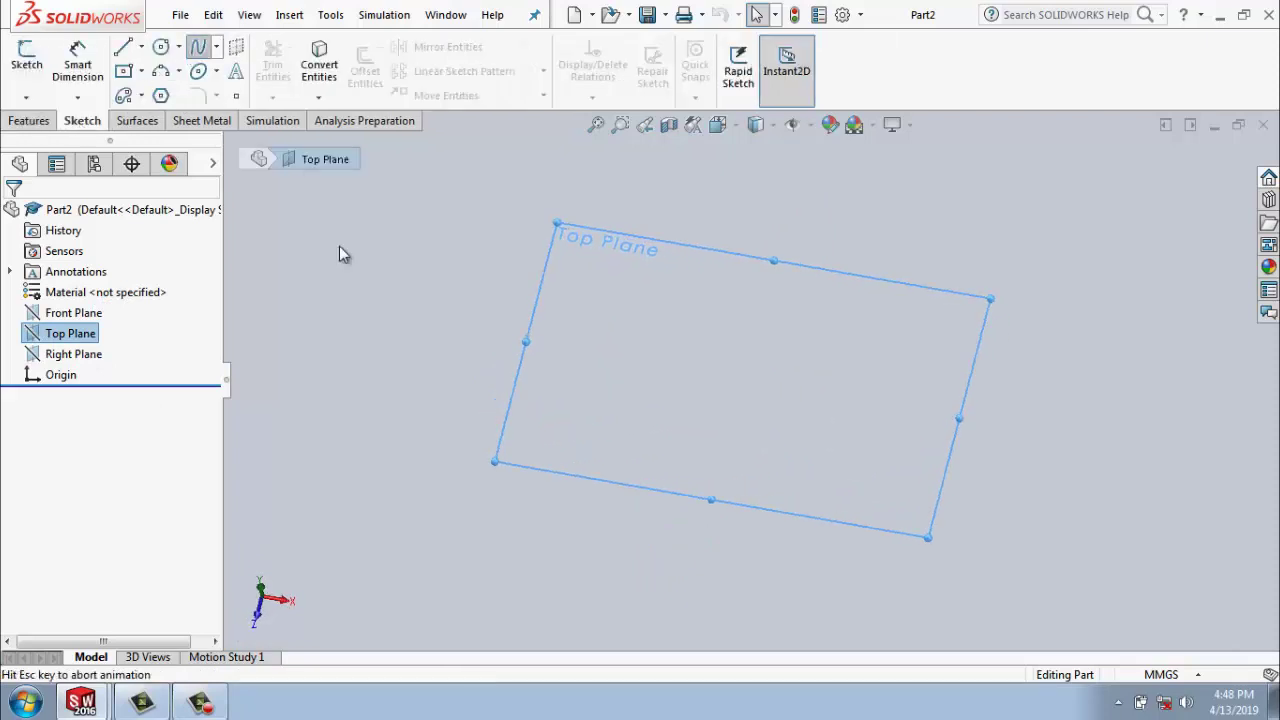
{"action": "left_click", "coordinate": [566, 413]}
{"action": "left_click", "coordinate": [683, 337]}
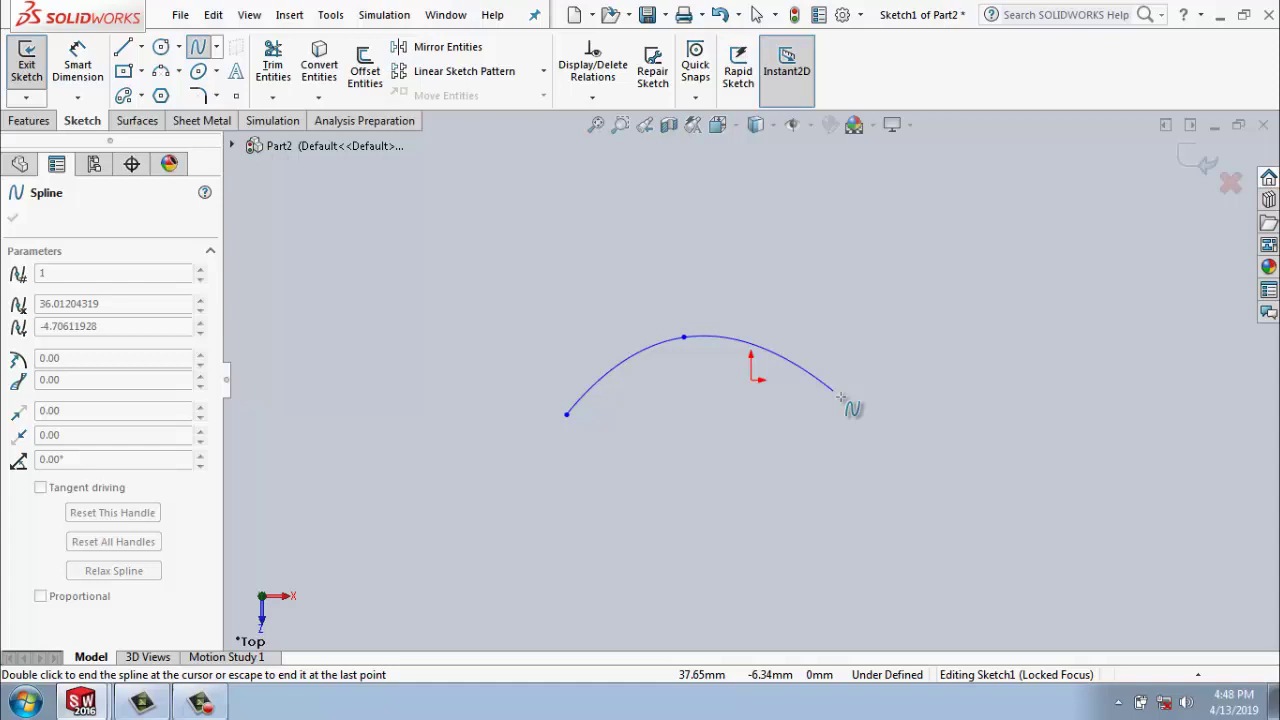
{"action": "left_click", "coordinate": [905, 410]}
{"action": "left_click", "coordinate": [981, 320]}
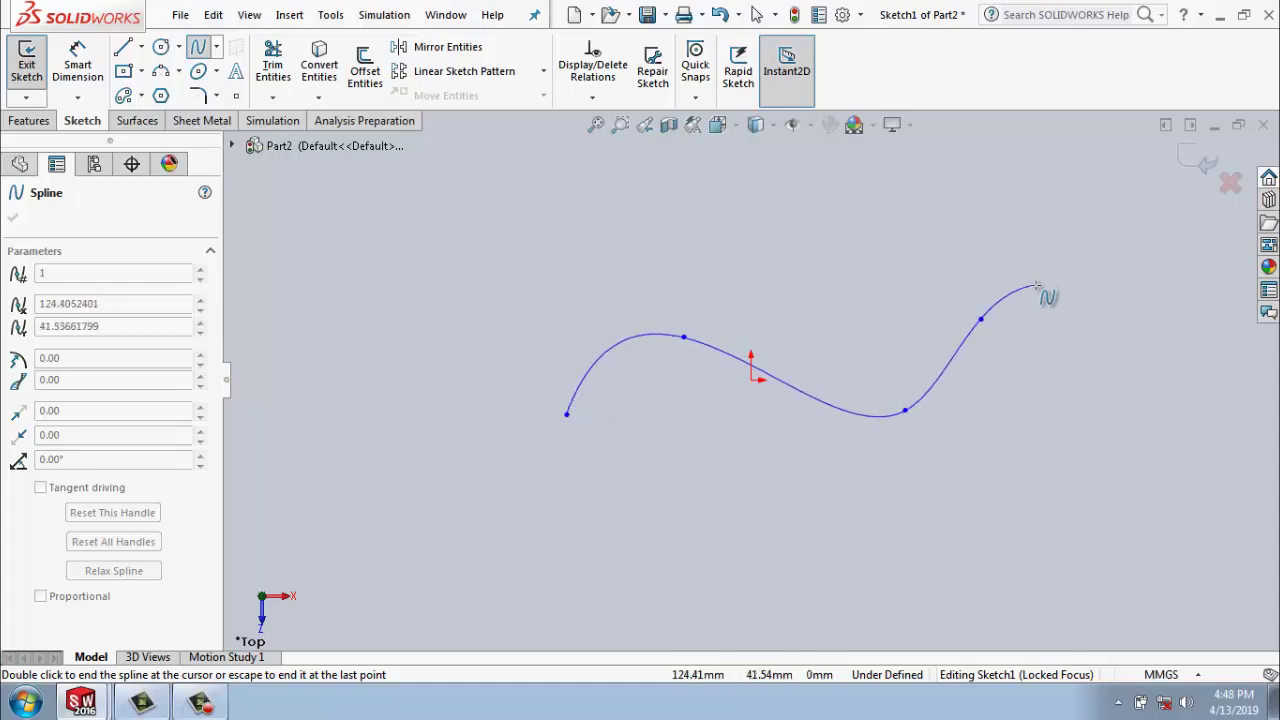
{"action": "key", "text": "Escape"}
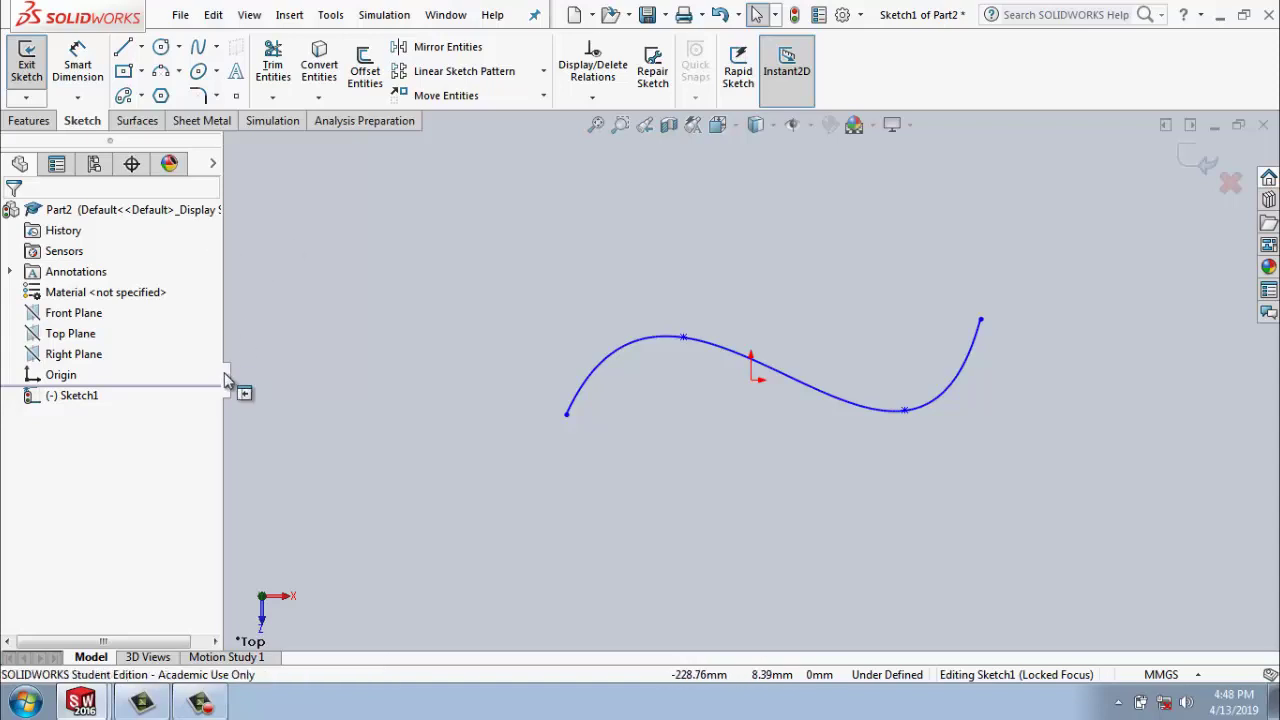
{"action": "left_click", "coordinate": [30, 121]}
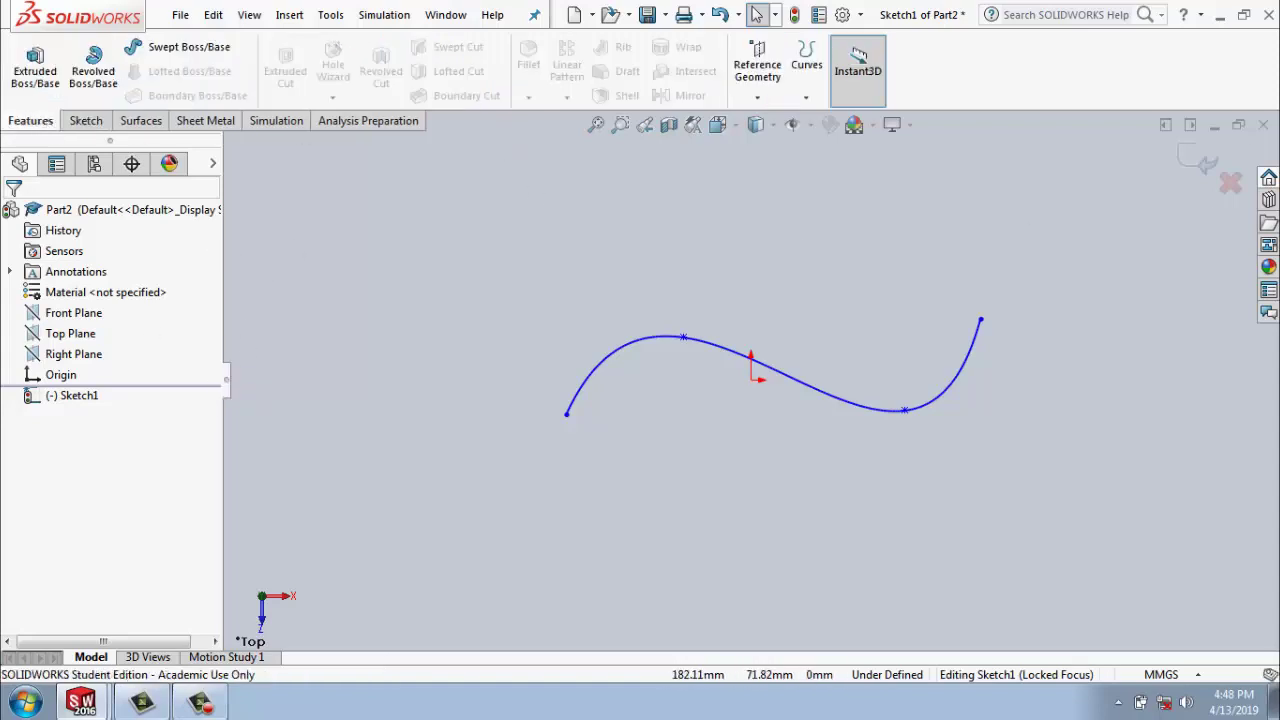
Create Plane1 perpendicular to the spline at its start point.
{"action": "left_click", "coordinate": [1198, 170]}
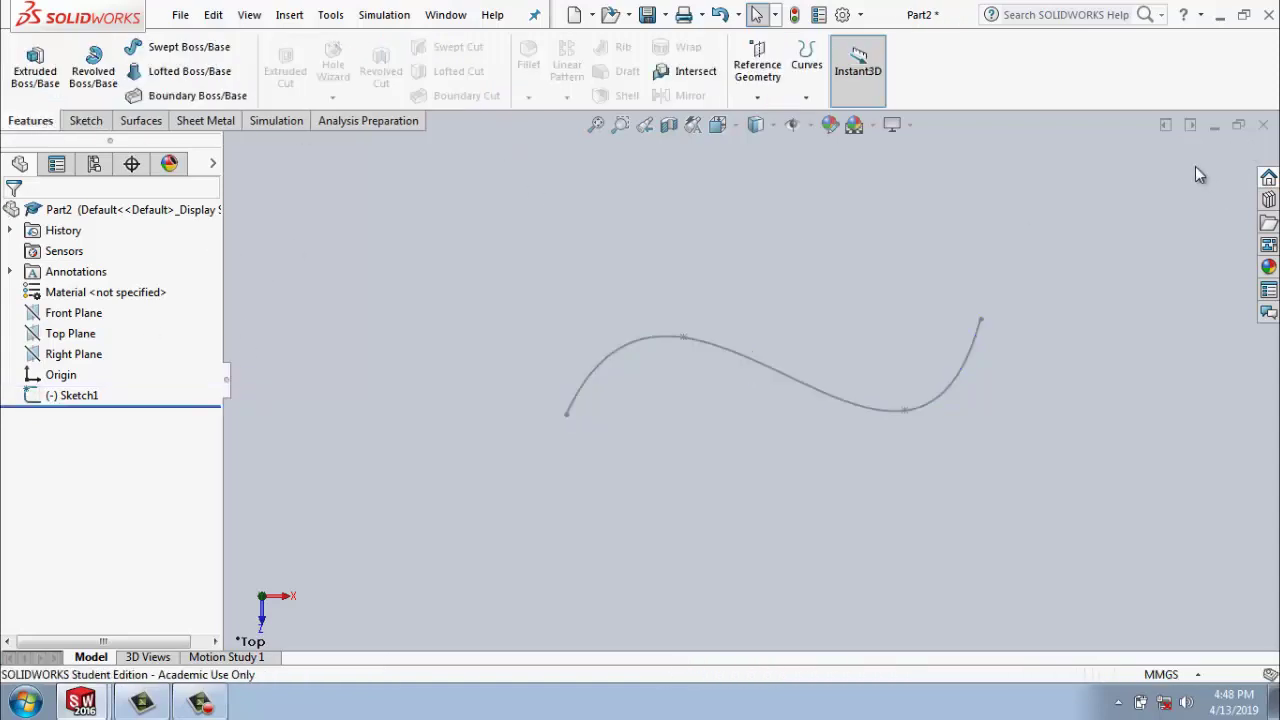
{"action": "left_click", "coordinate": [757, 95]}
{"action": "left_click", "coordinate": [766, 122]}
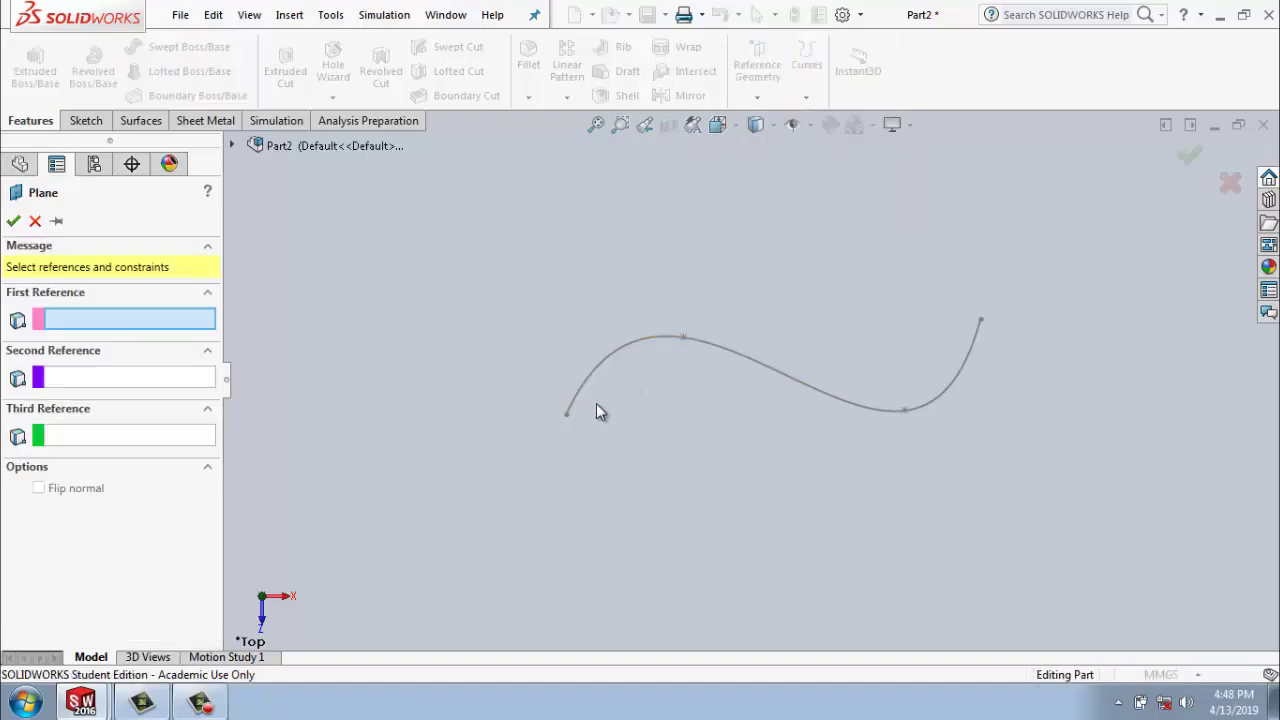
{"action": "left_click", "coordinate": [566, 415]}
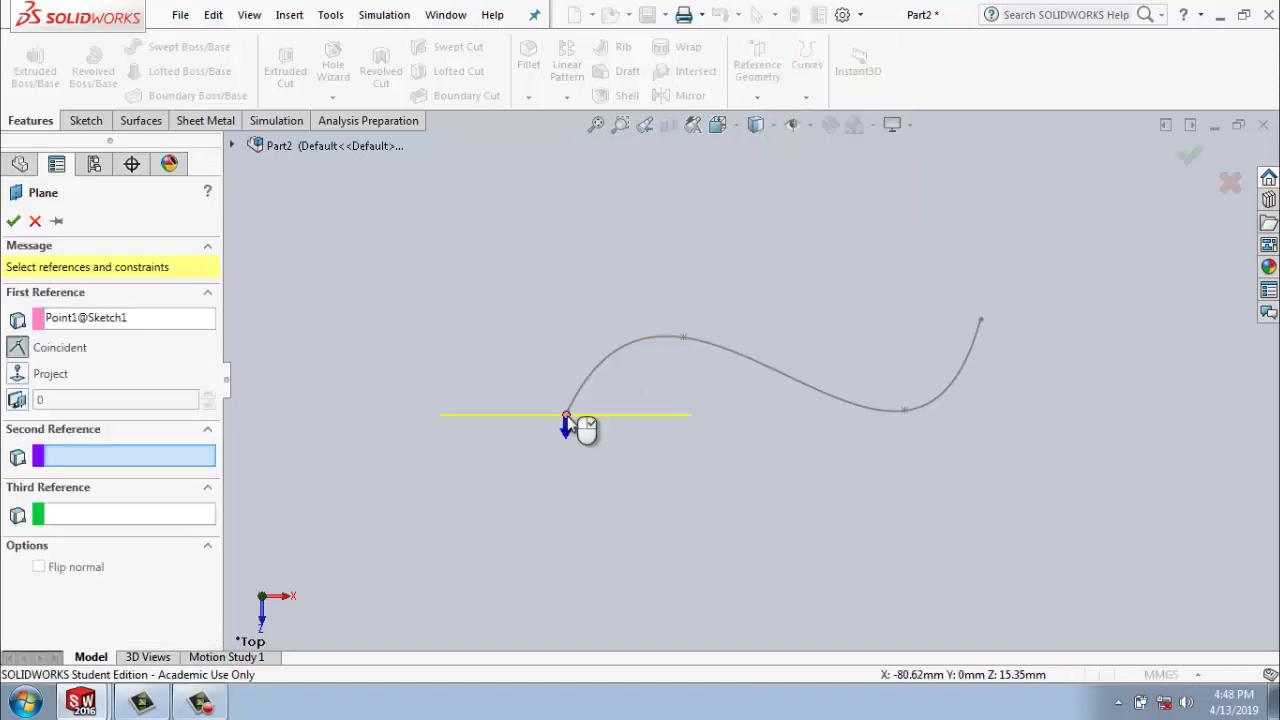
{"action": "left_click", "coordinate": [588, 391]}
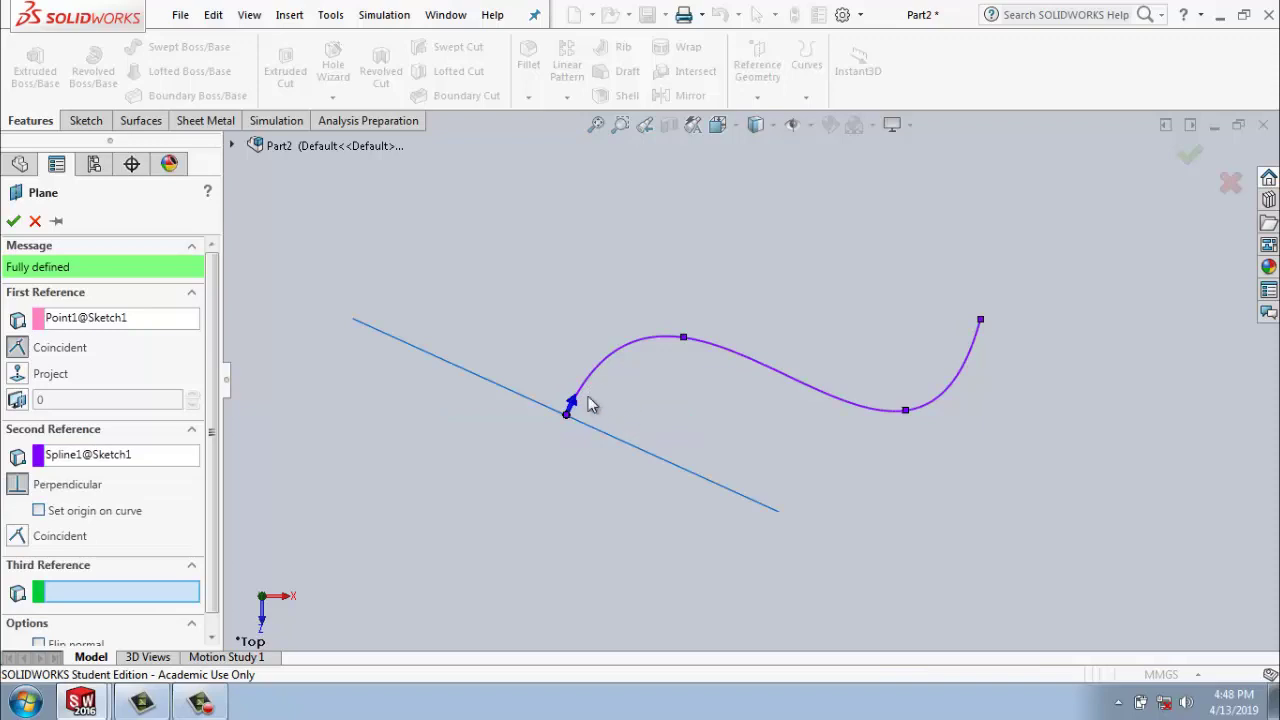
{"action": "left_click", "coordinate": [13, 221]}
Create Plane2 perpendicular to the spline at its end point.
{"action": "left_click", "coordinate": [758, 97]}
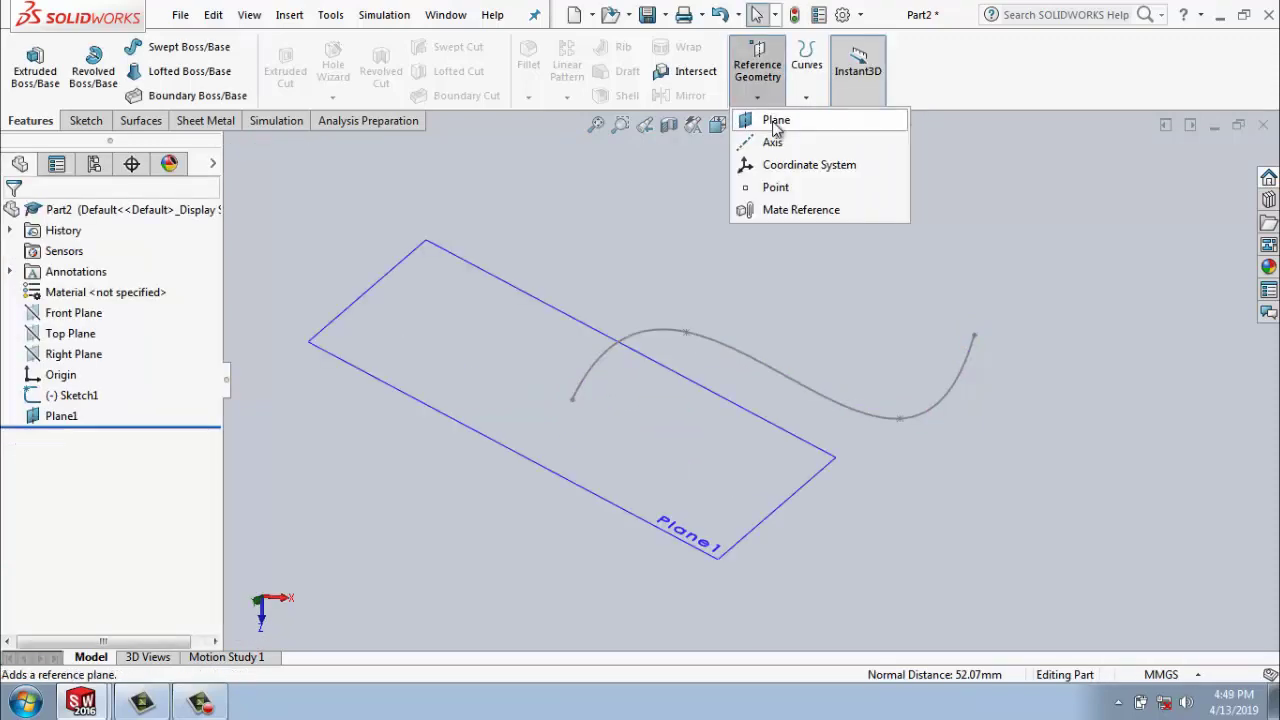
{"action": "left_click", "coordinate": [774, 119]}
{"action": "left_click", "coordinate": [975, 336]}
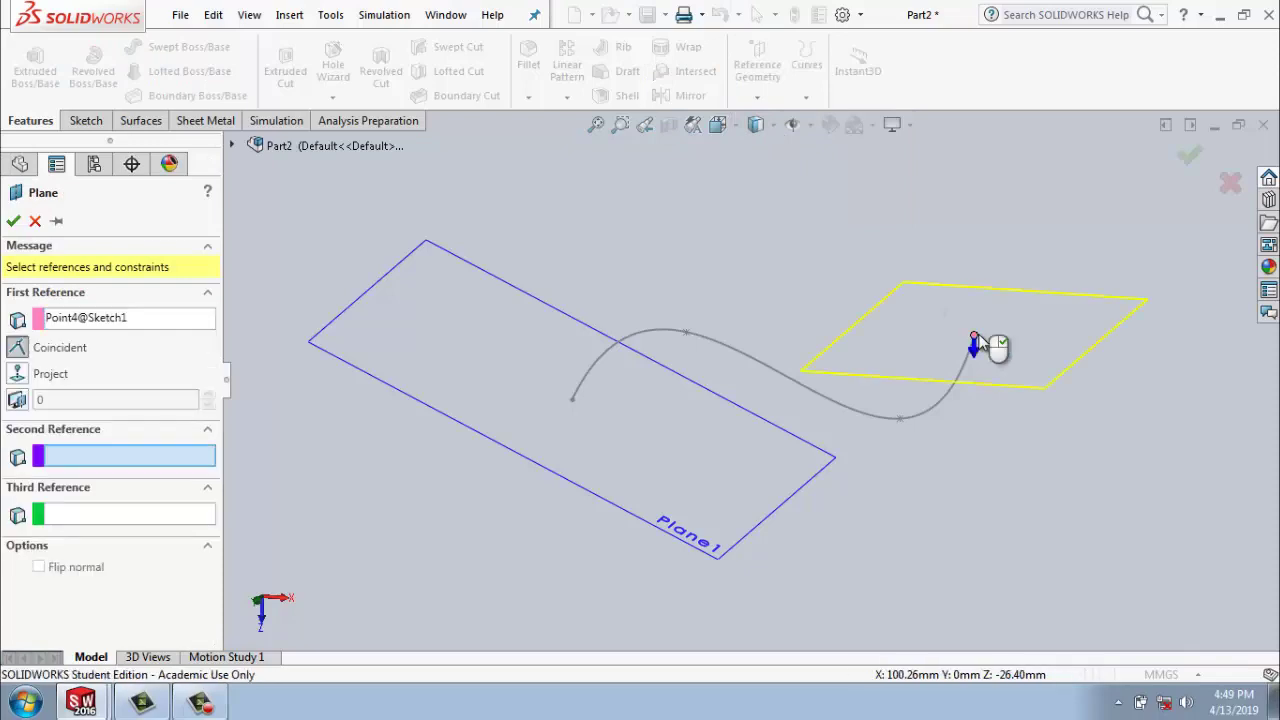
{"action": "left_click", "coordinate": [947, 397]}
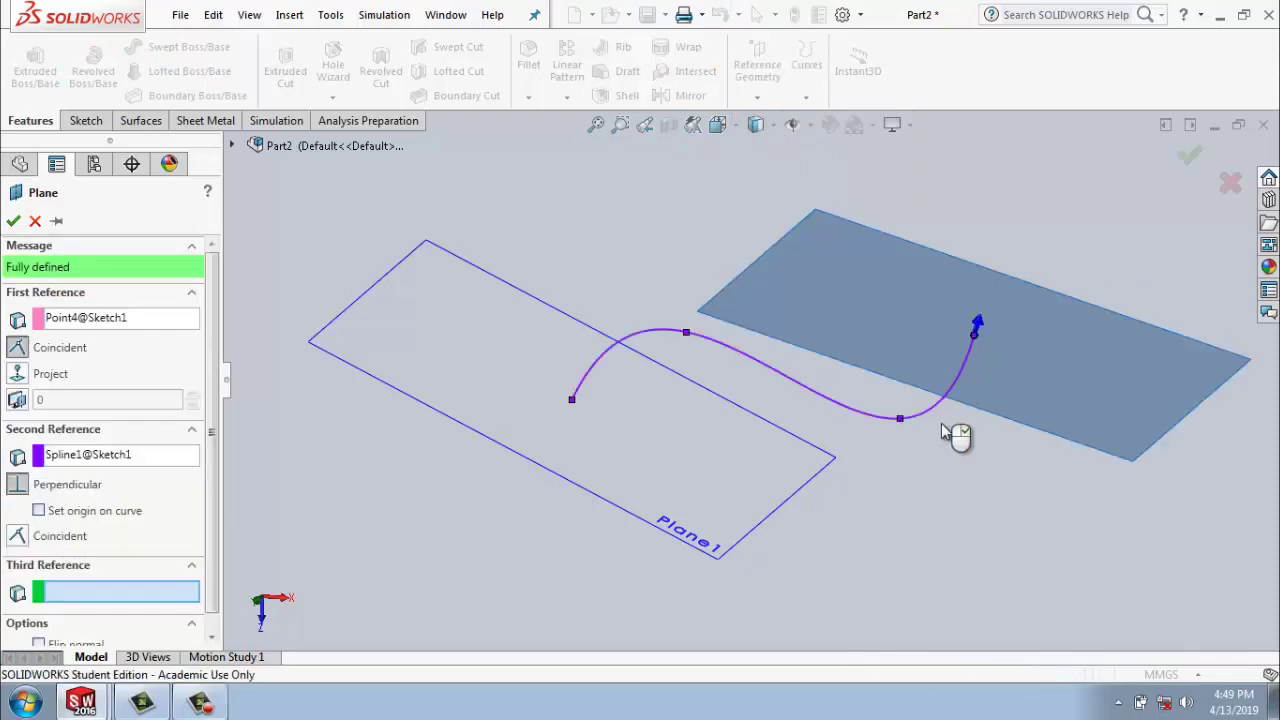
{"action": "mouse_move", "coordinate": [951, 434]}
{"action": "middle_mouse_down"}
{"action": "mouse_move", "coordinate": [908, 463]}
{"action": "mouse_move", "coordinate": [952, 368]}
{"action": "middle_mouse_up"}
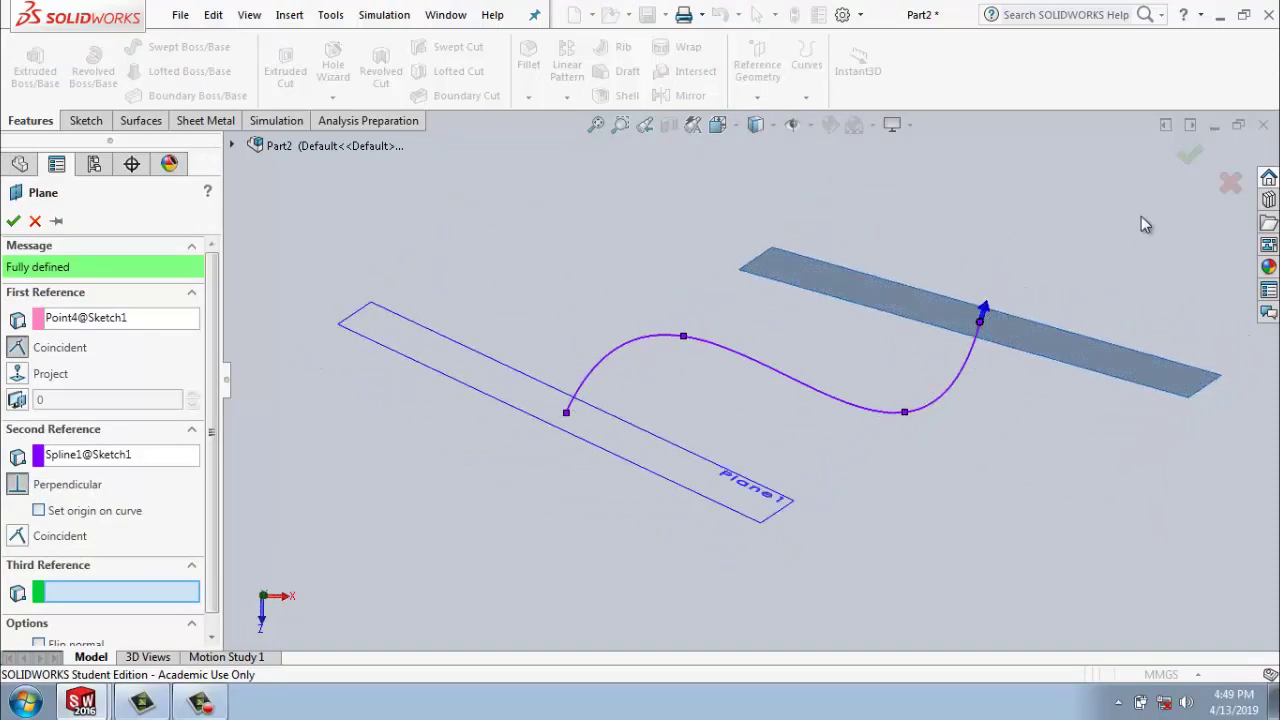
{"action": "left_click", "coordinate": [1190, 155]}
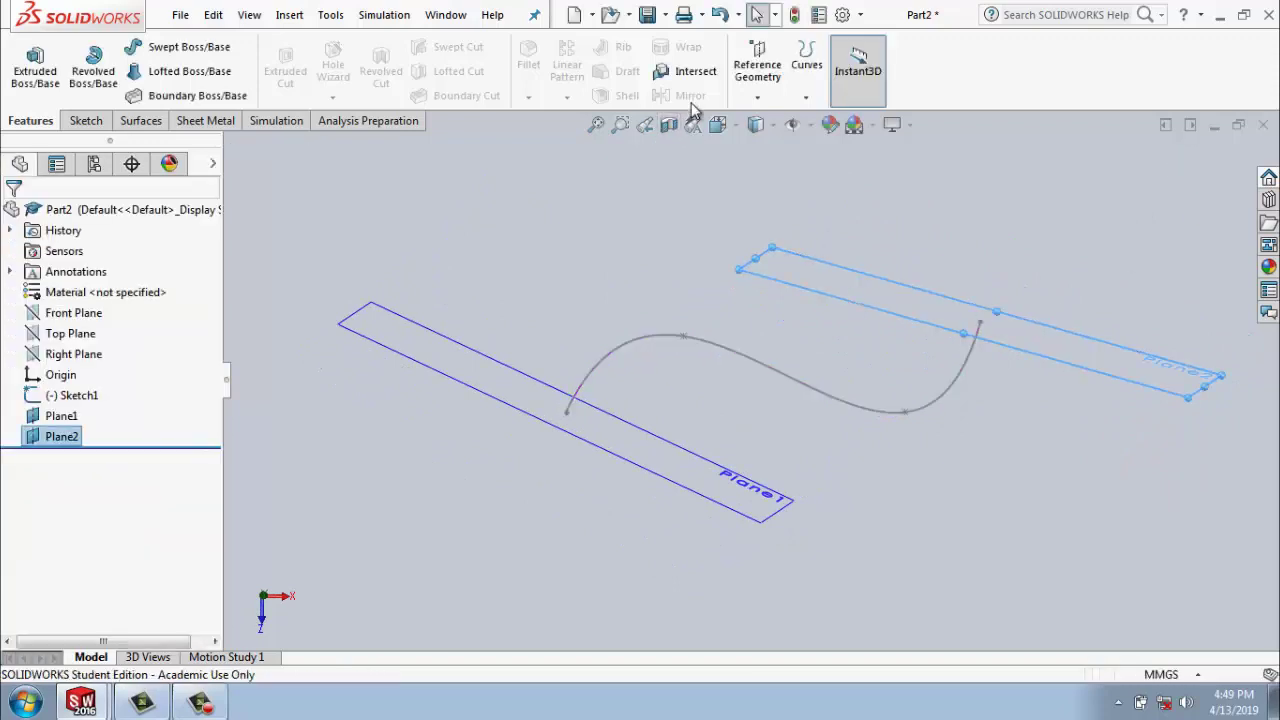
Create Plane3 perpendicular to the spline at a middle point.
{"action": "left_click", "coordinate": [758, 100]}
{"action": "left_click", "coordinate": [771, 123]}
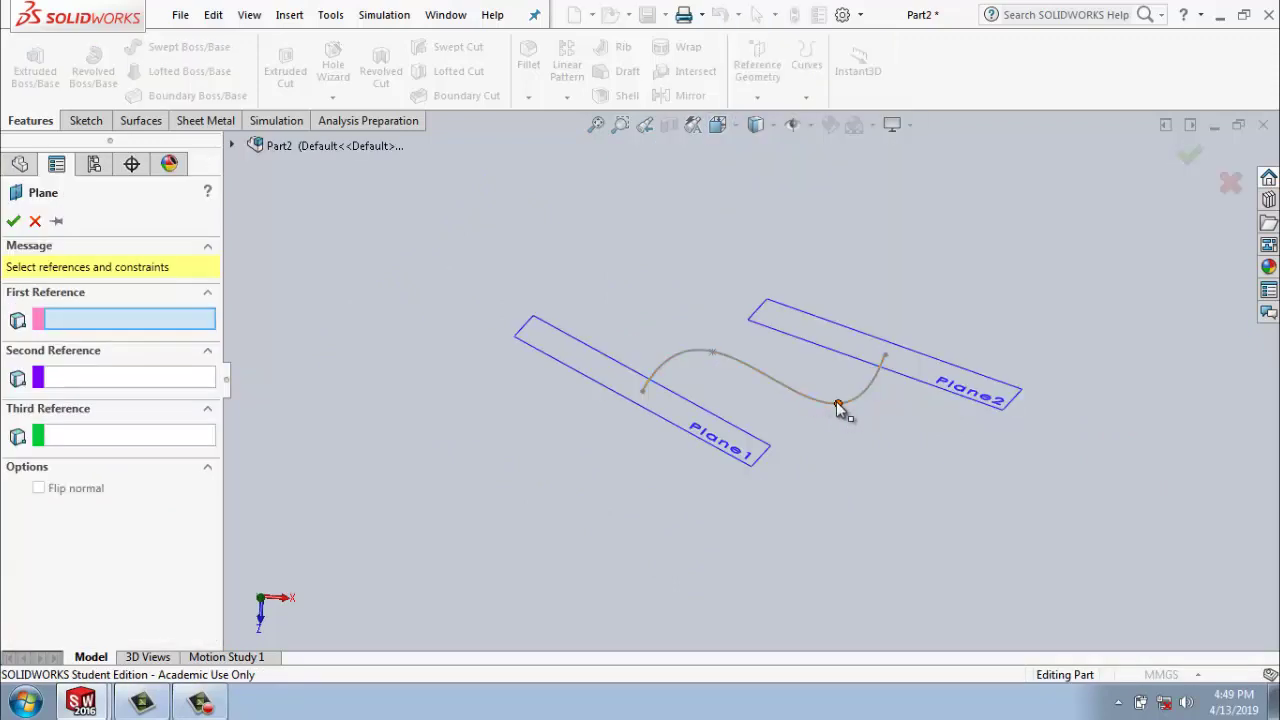
{"action": "left_click", "coordinate": [838, 405]}
{"action": "left_click", "coordinate": [762, 386]}
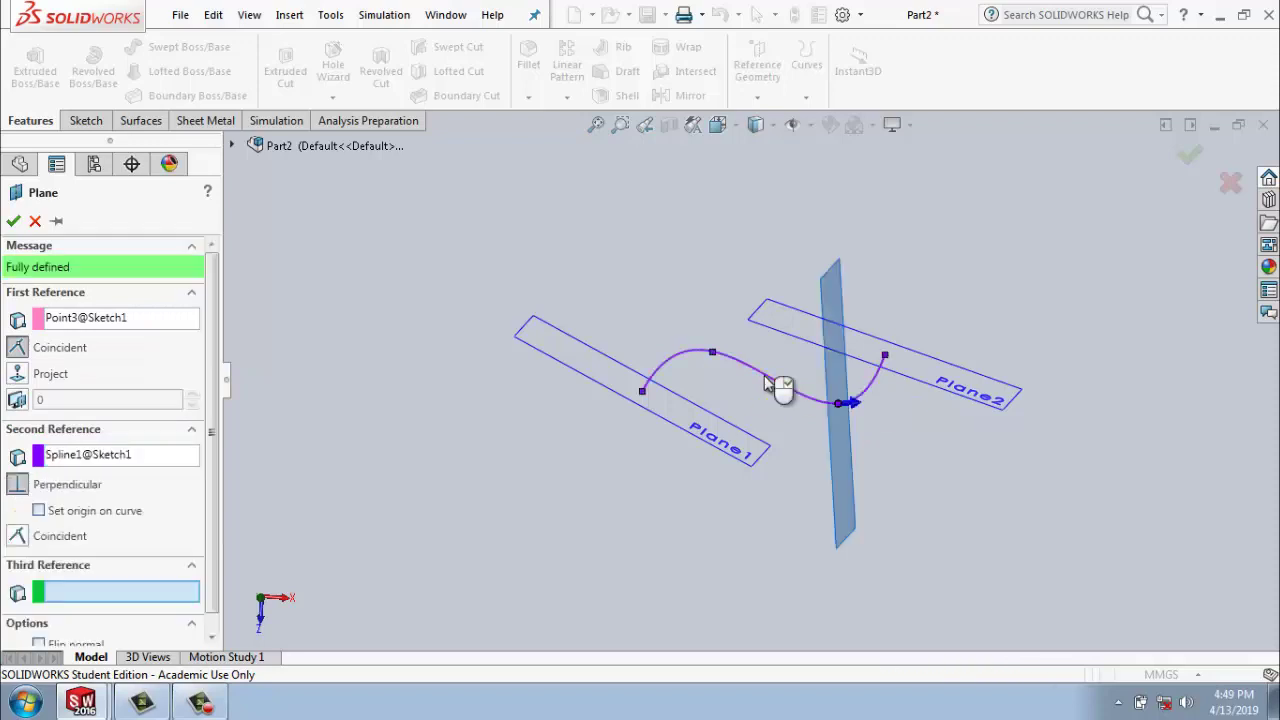
{"action": "left_click", "coordinate": [1190, 157]}
{"action": "mouse_move", "coordinate": [891, 463]}
{"action": "middle_mouse_down"}
{"action": "mouse_move", "coordinate": [771, 491]}
{"action": "mouse_move", "coordinate": [853, 459]}
{"action": "mouse_move", "coordinate": [871, 434]}
{"action": "middle_mouse_up"}
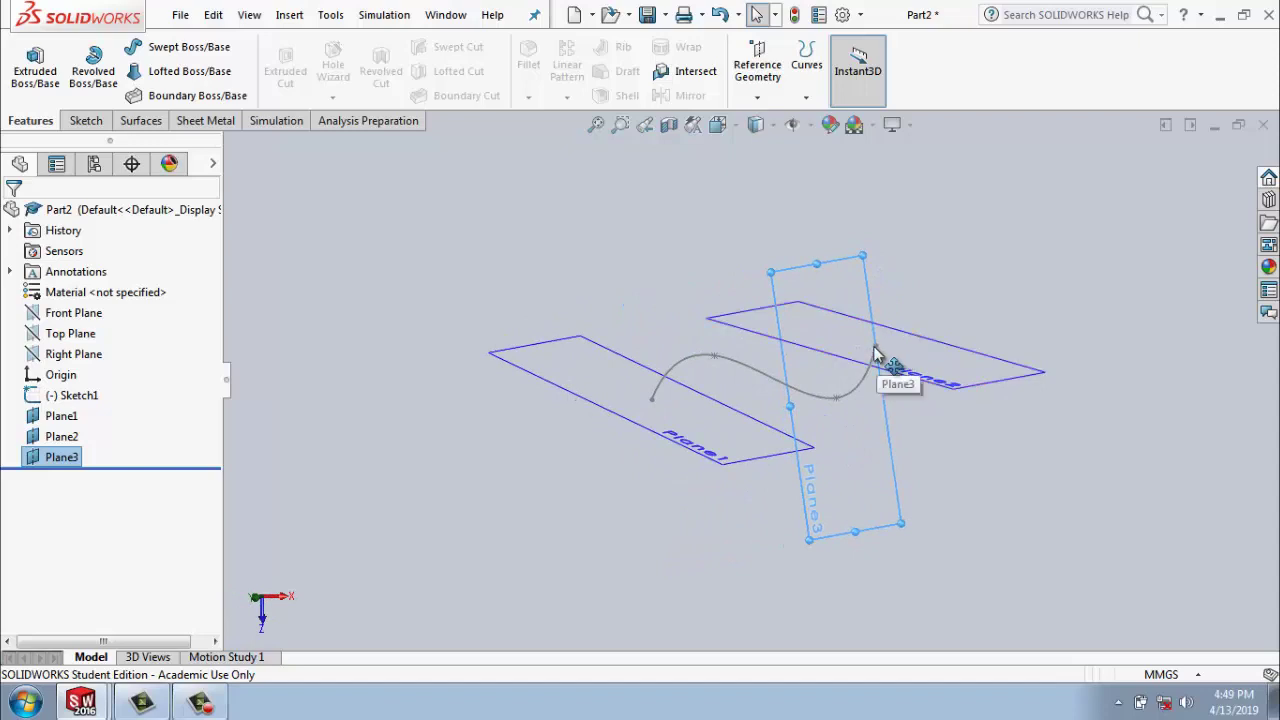
Edit Sketch1 and drag the spline's end point up and to the right.
{"action": "left_click", "coordinate": [727, 368]}
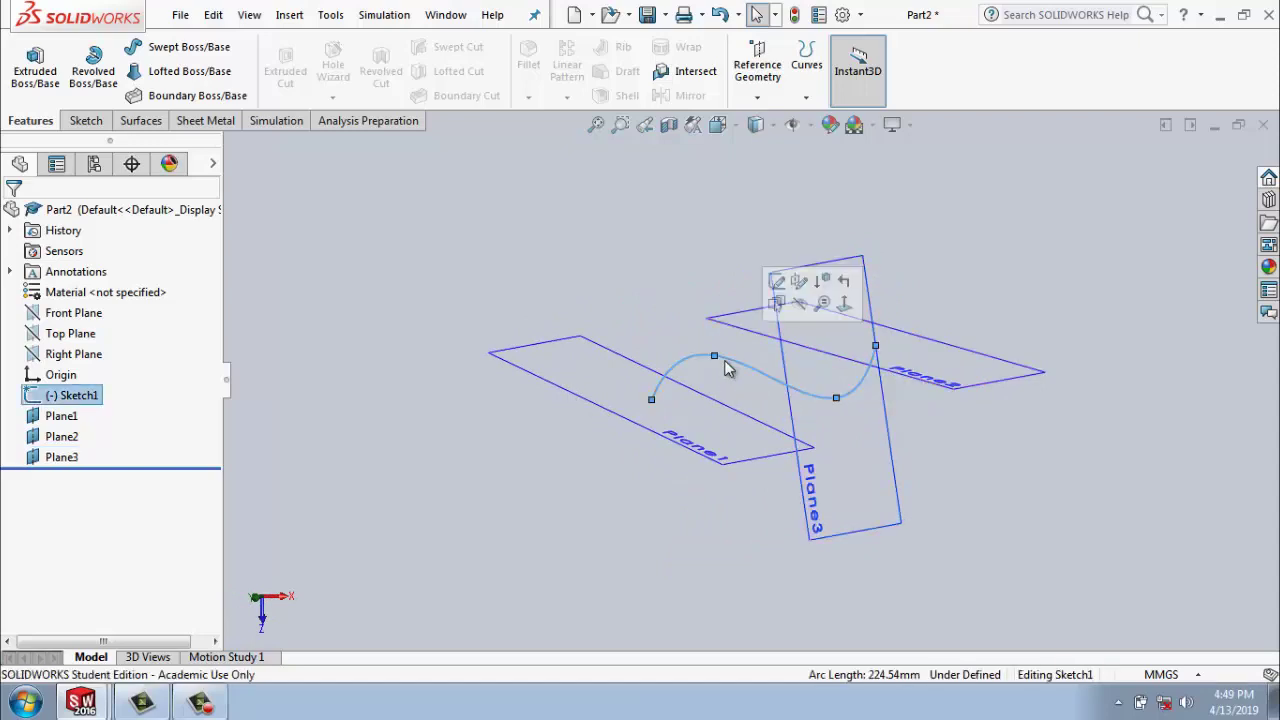
{"action": "right_click", "coordinate": [727, 366]}
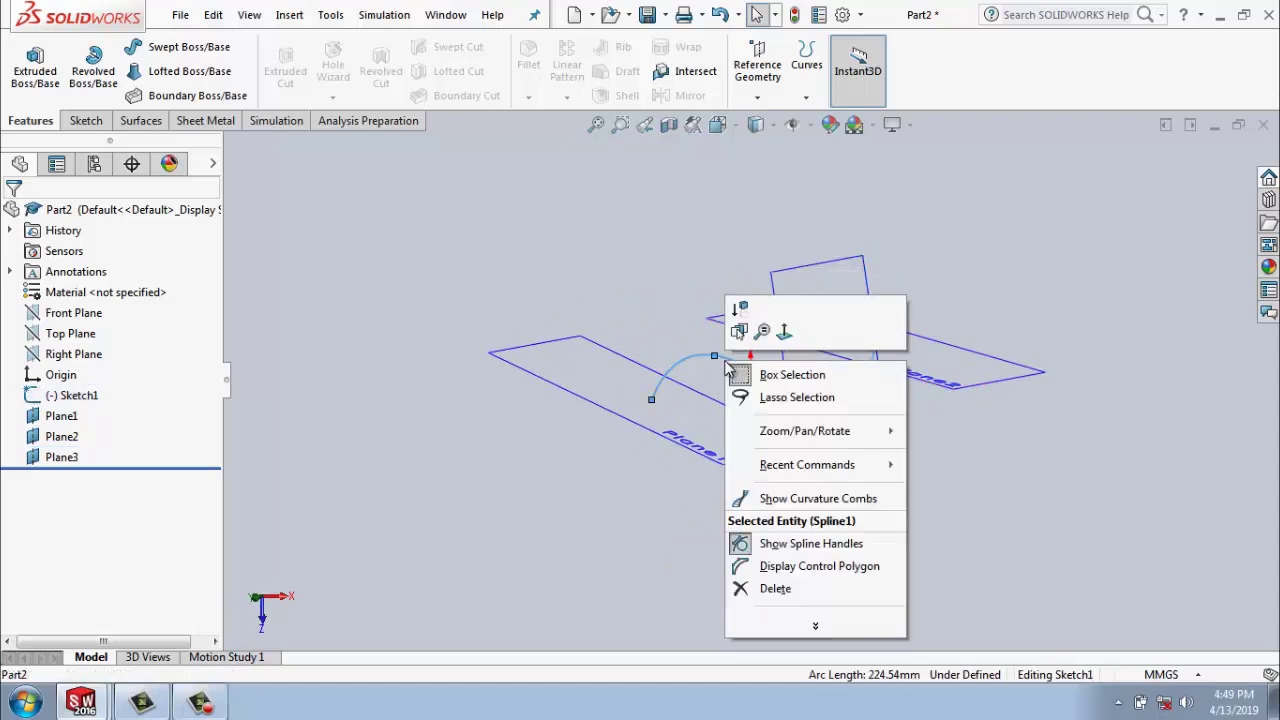
{"action": "left_click", "coordinate": [740, 311]}
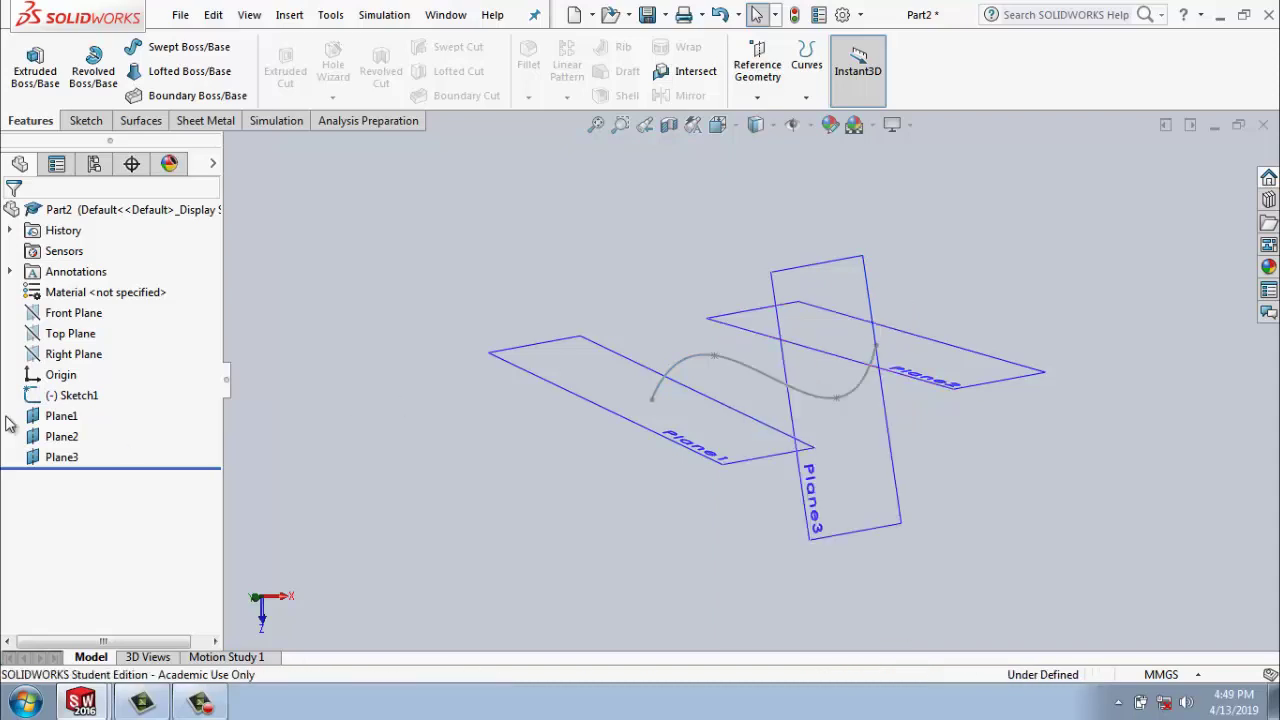
{"action": "left_click", "coordinate": [73, 398]}
{"action": "right_click", "coordinate": [73, 398]}
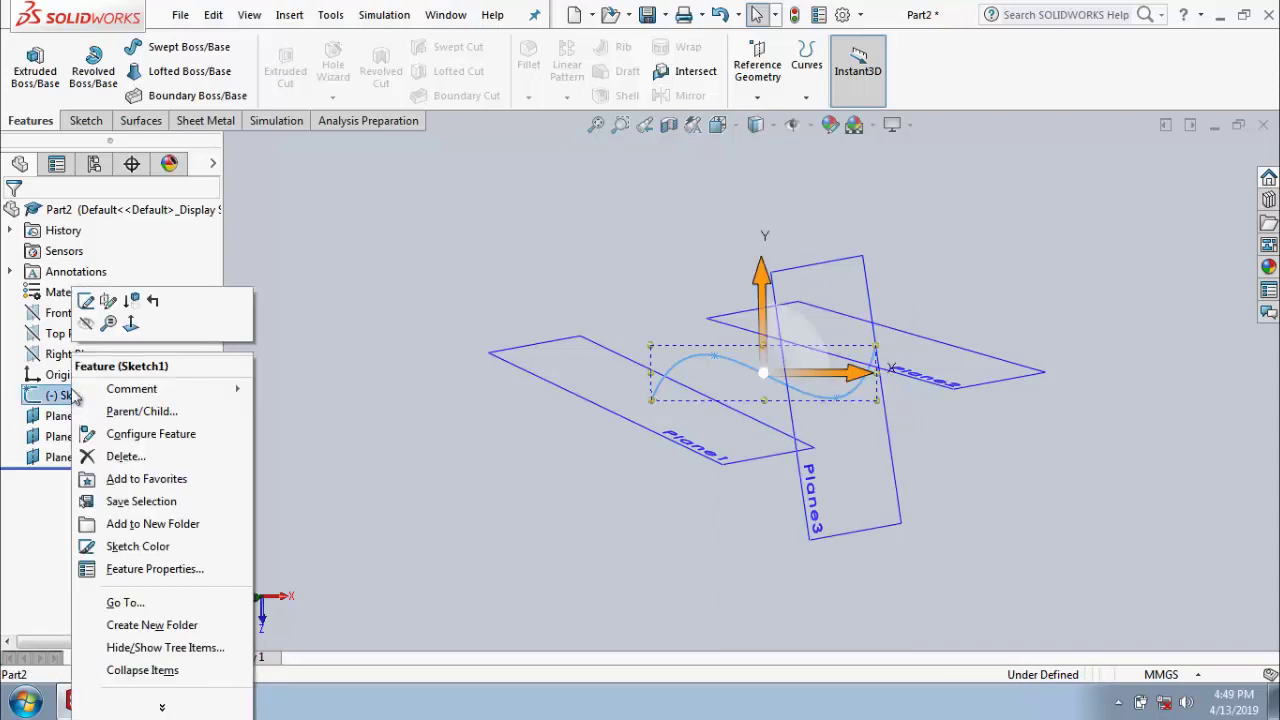
{"action": "left_click", "coordinate": [86, 302]}
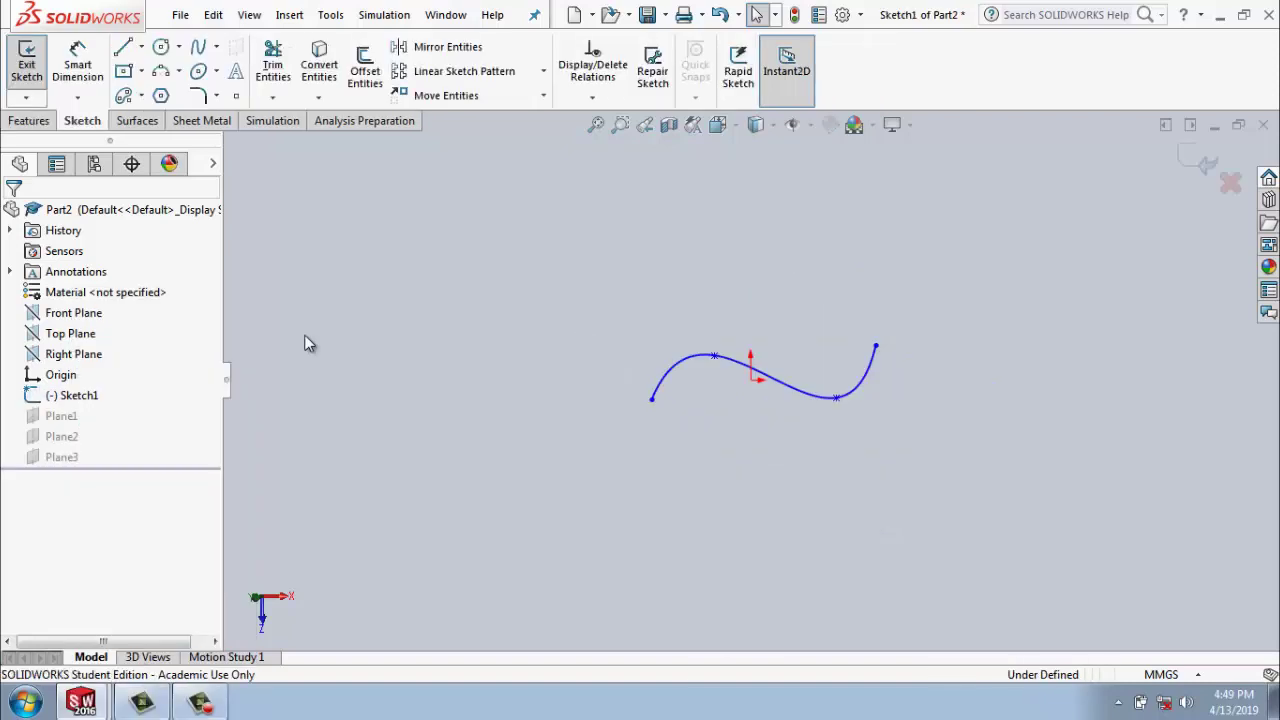
{"action": "left_click", "coordinate": [876, 347]}
{"action": "left_click_drag", "start_coordinate": [876, 346], "coordinate": [1031, 251]}
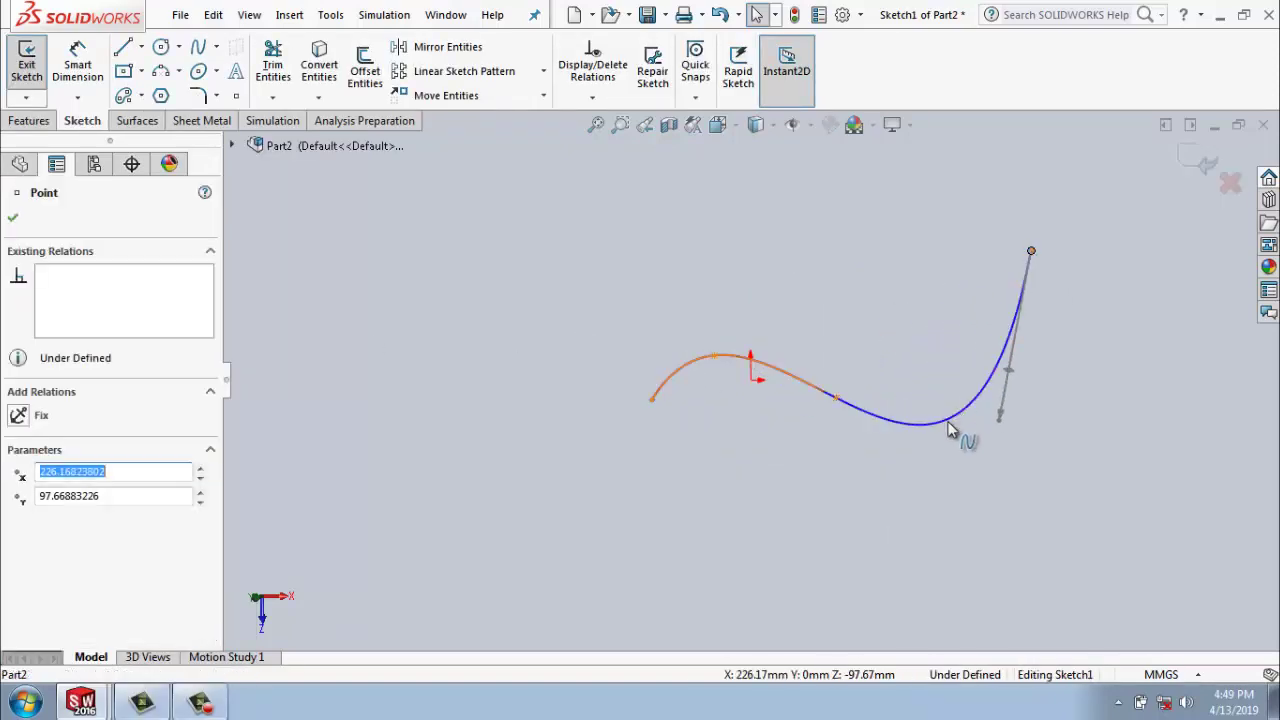
{"action": "left_click", "coordinate": [1206, 161]}
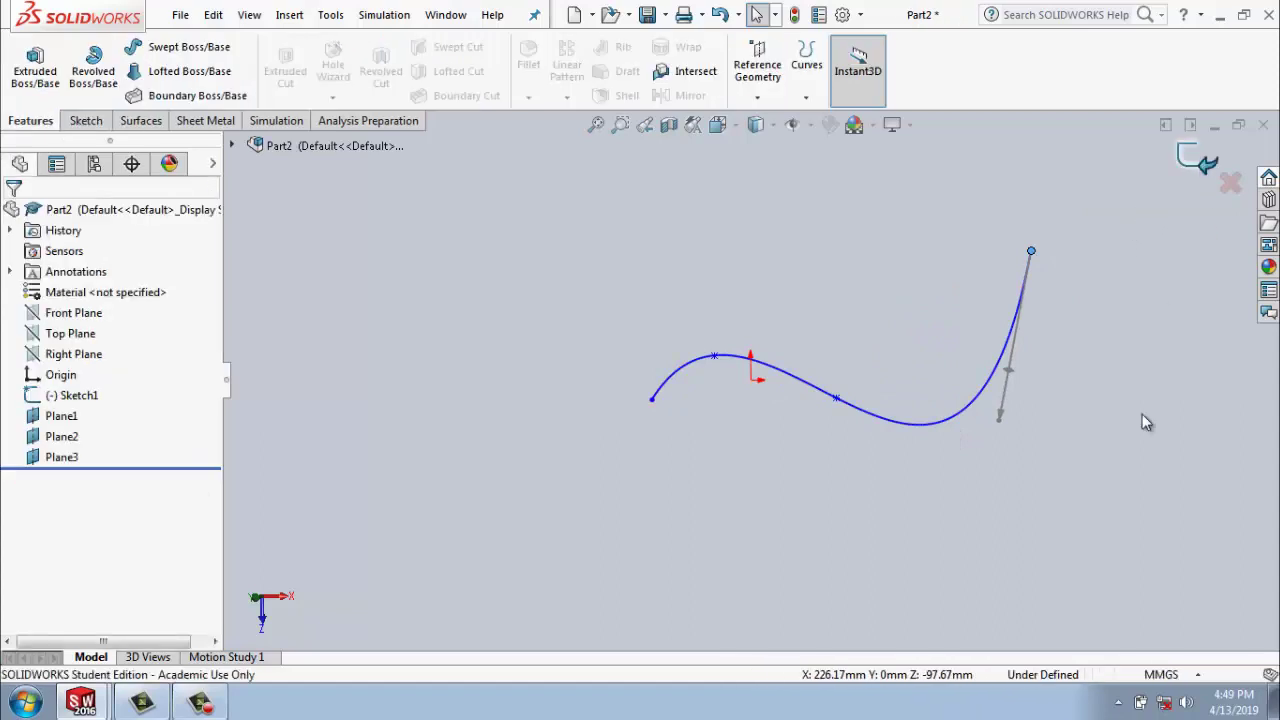
{"action": "middle_click_drag", "start_coordinate": [1031, 447], "coordinate": [1050, 467]}
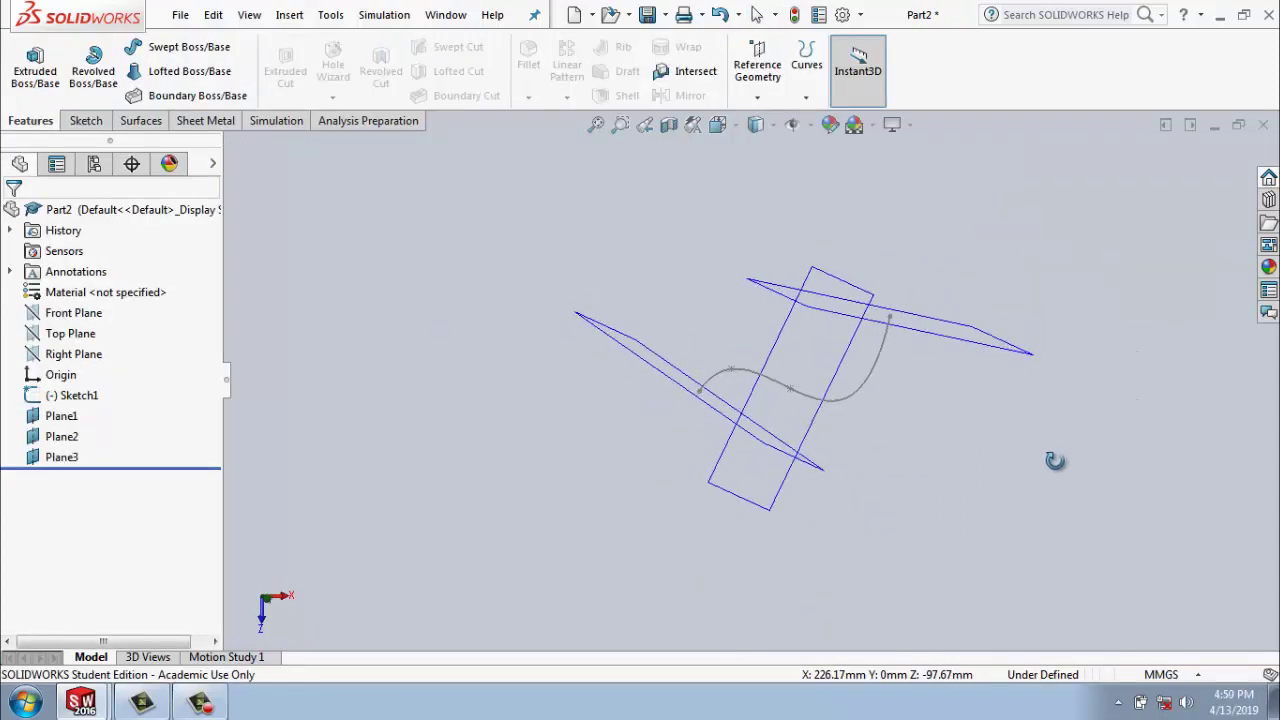
Draw a small circle centred on the origin on Plane1, viewed face-on, and exit the sketch.
{"action": "left_click", "coordinate": [678, 390]}
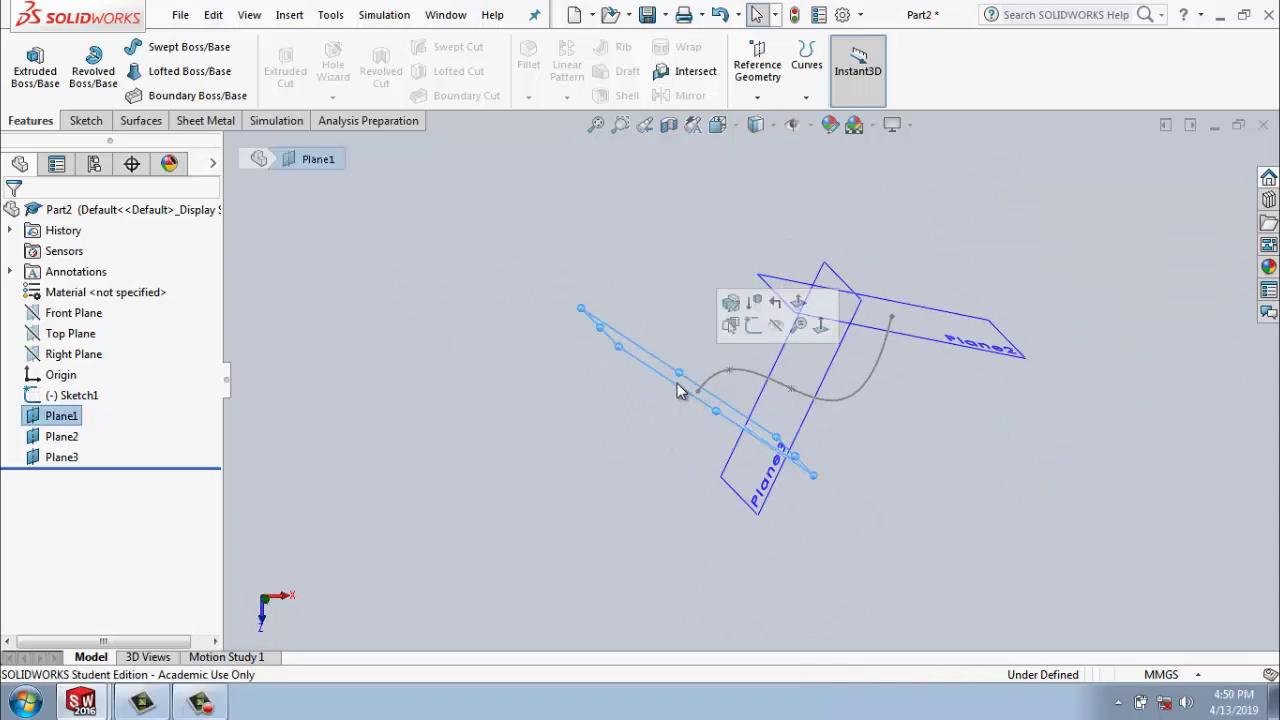
{"action": "key", "text": "ctrl+8"}
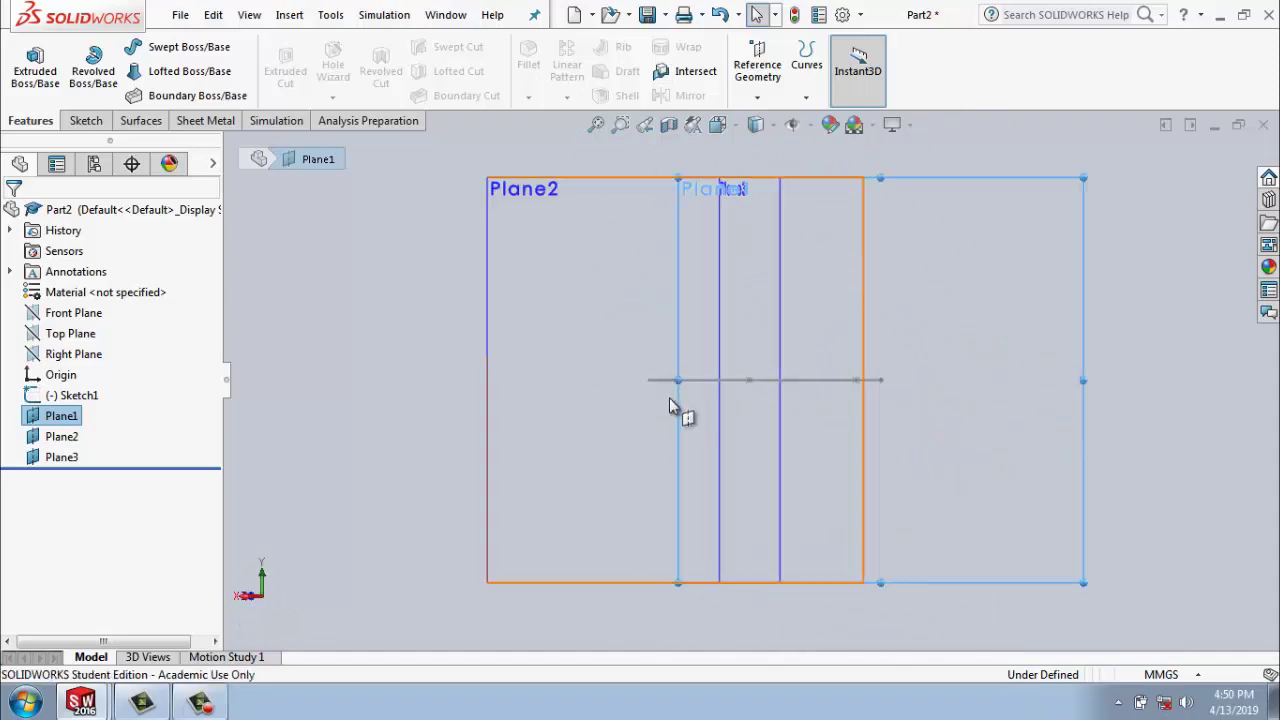
{"action": "key", "text": "z"}
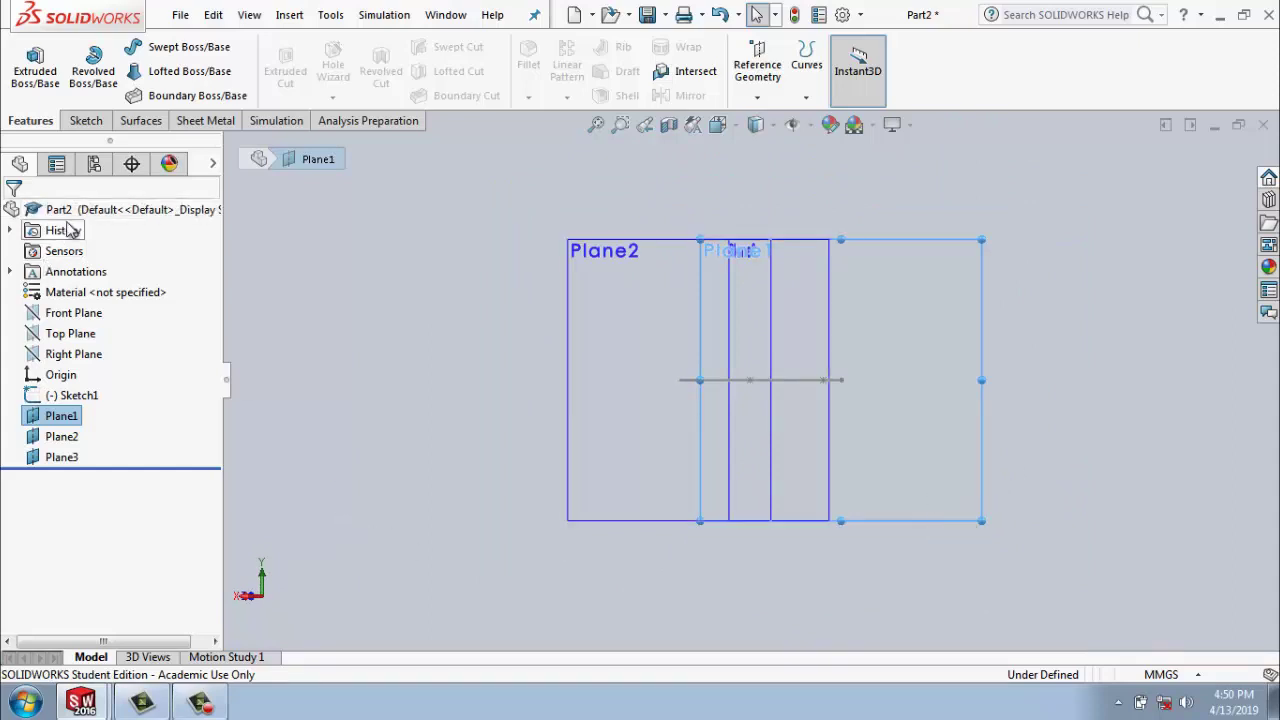
{"action": "left_click", "coordinate": [83, 124]}
{"action": "left_click", "coordinate": [160, 47]}
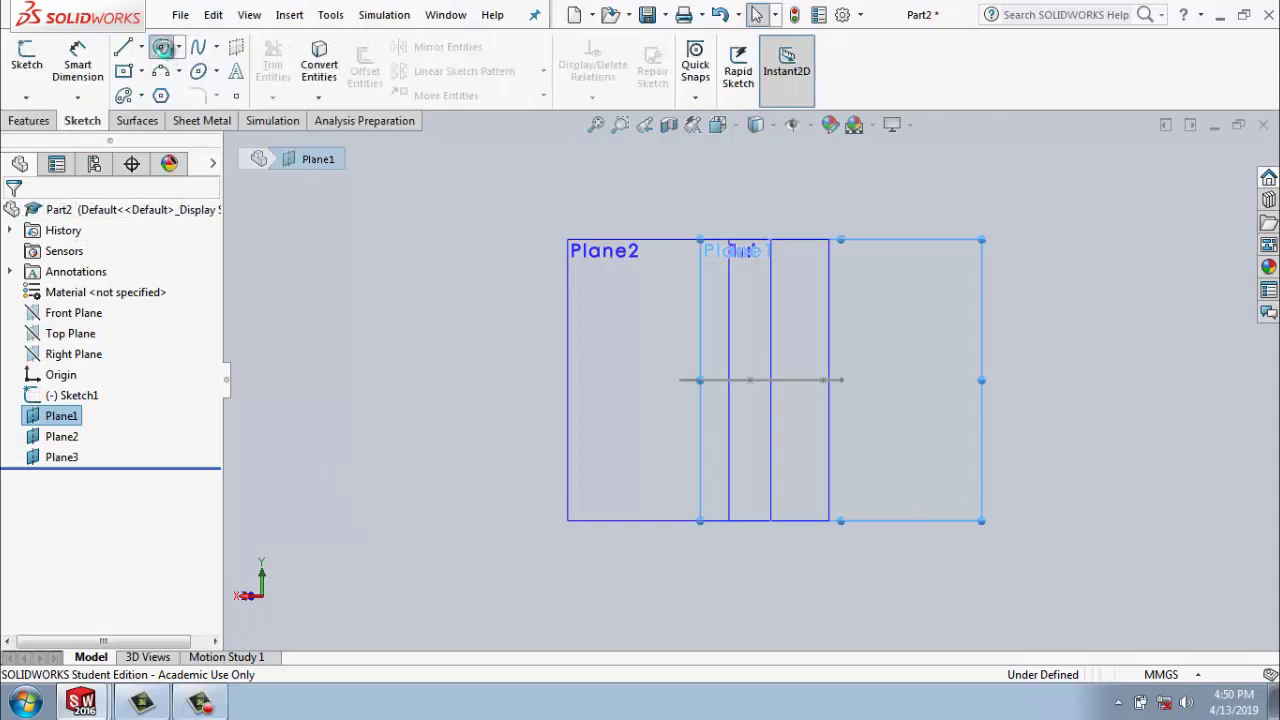
{"action": "left_click", "coordinate": [841, 381]}
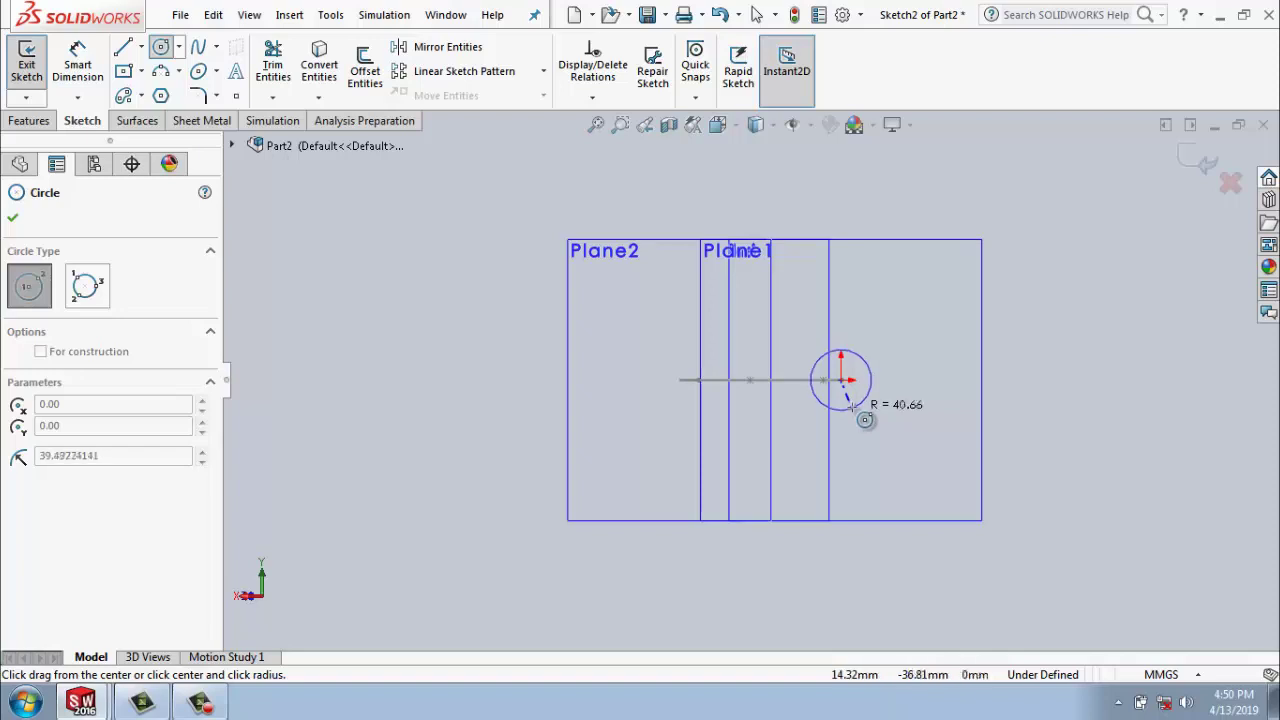
{"action": "left_click", "coordinate": [858, 418]}
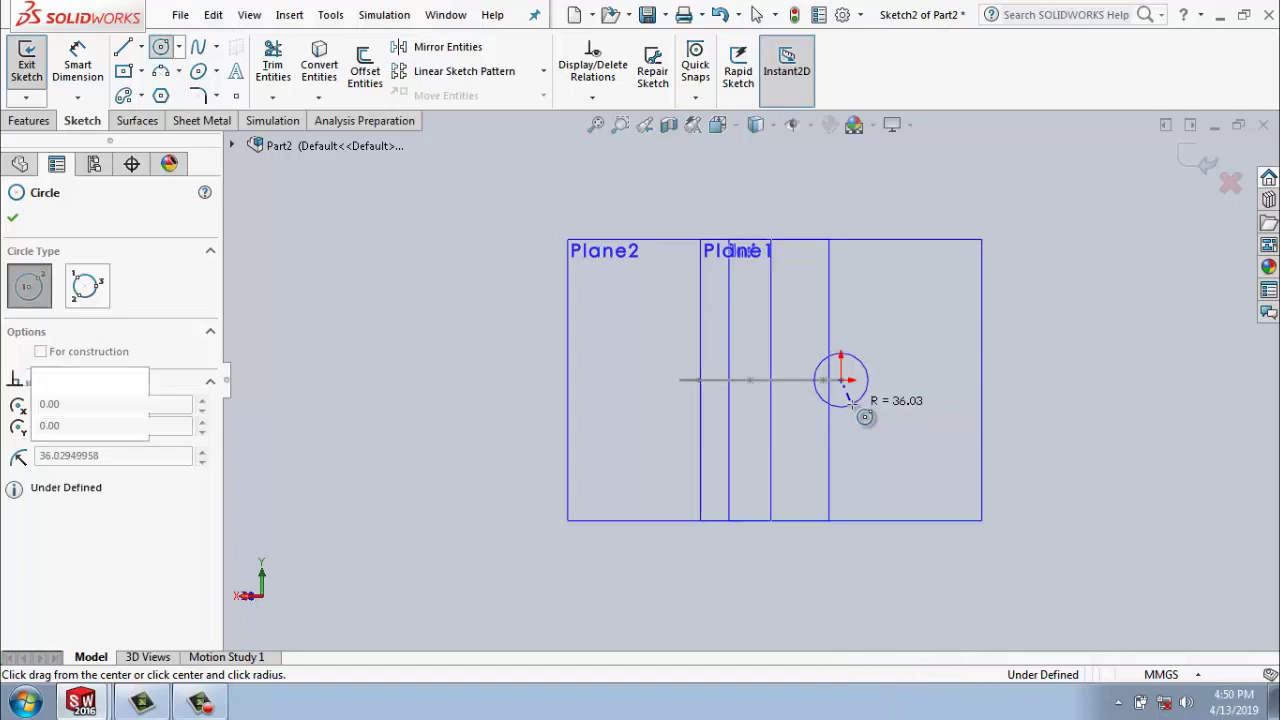
{"action": "left_click", "coordinate": [1203, 162]}
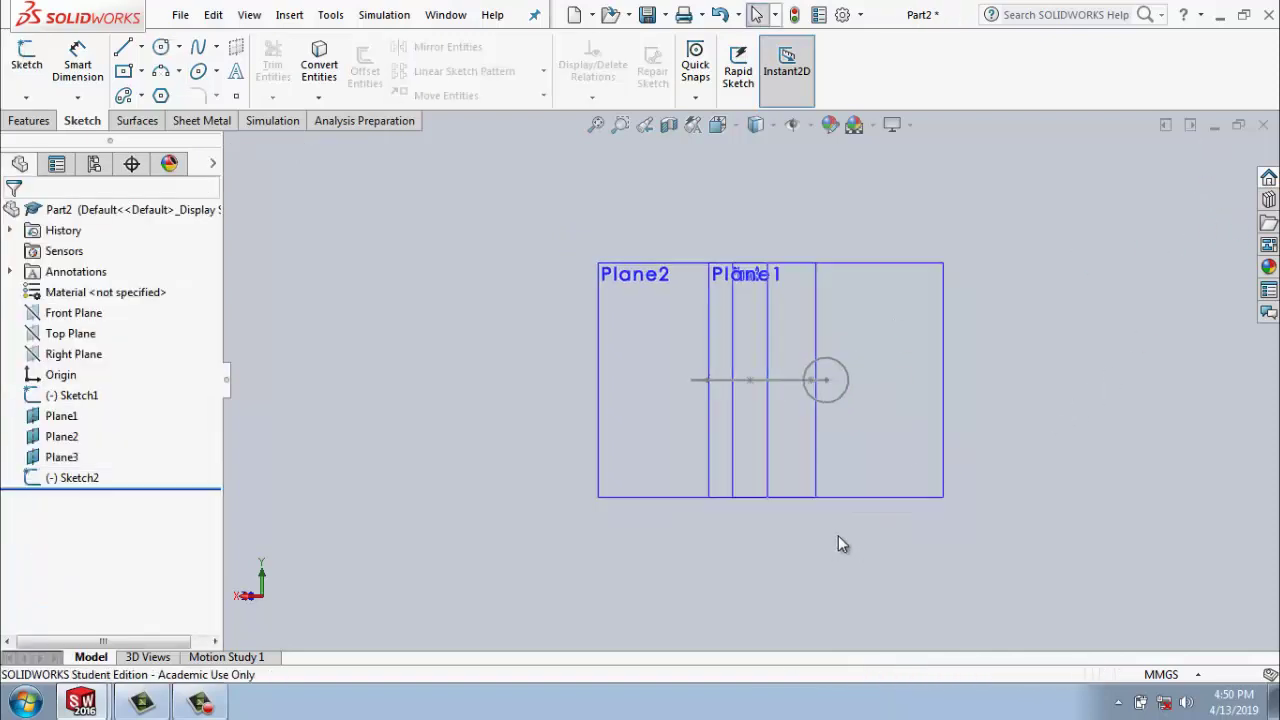
{"action": "mouse_move", "coordinate": [838, 543]}
{"action": "middle_mouse_down"}
{"action": "mouse_move", "coordinate": [712, 678]}
{"action": "mouse_move", "coordinate": [690, 650]}
{"action": "middle_mouse_up"}
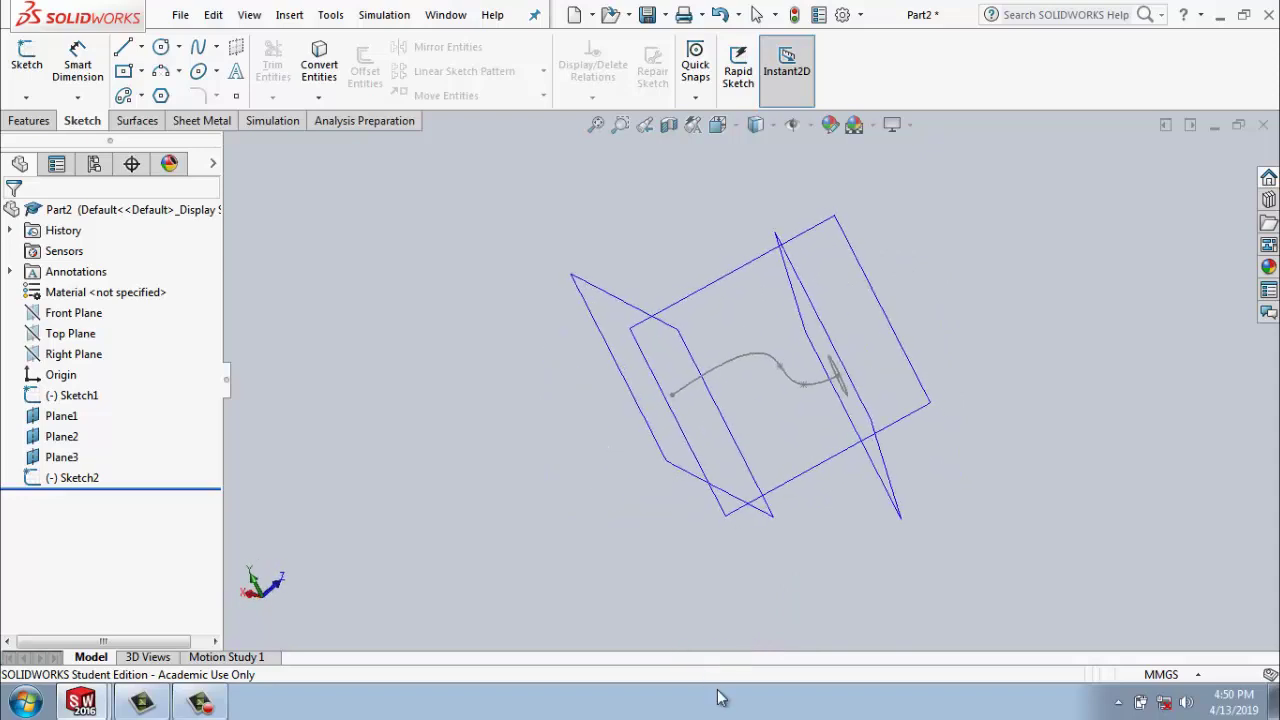
Draw a small centre rectangle at the origin on Plane2, viewed face-on, and exit the sketch.
{"action": "left_click", "coordinate": [660, 326]}
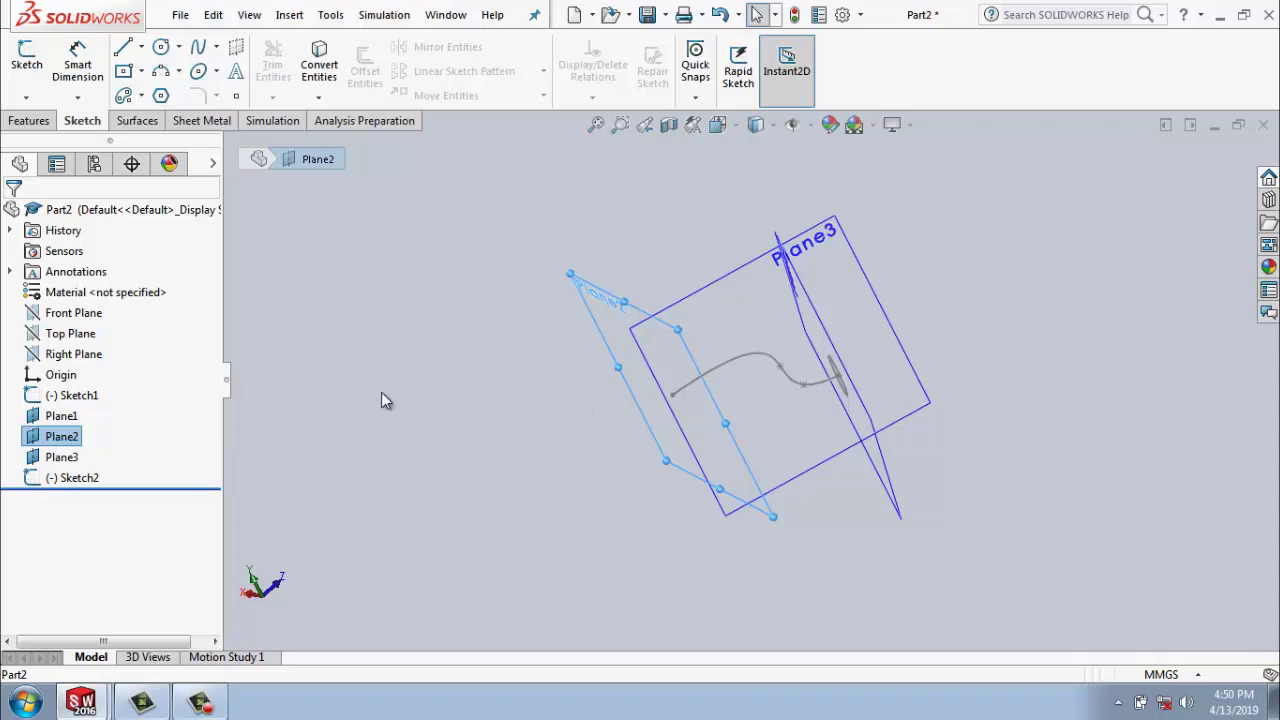
{"action": "key", "text": "ctrl+8"}
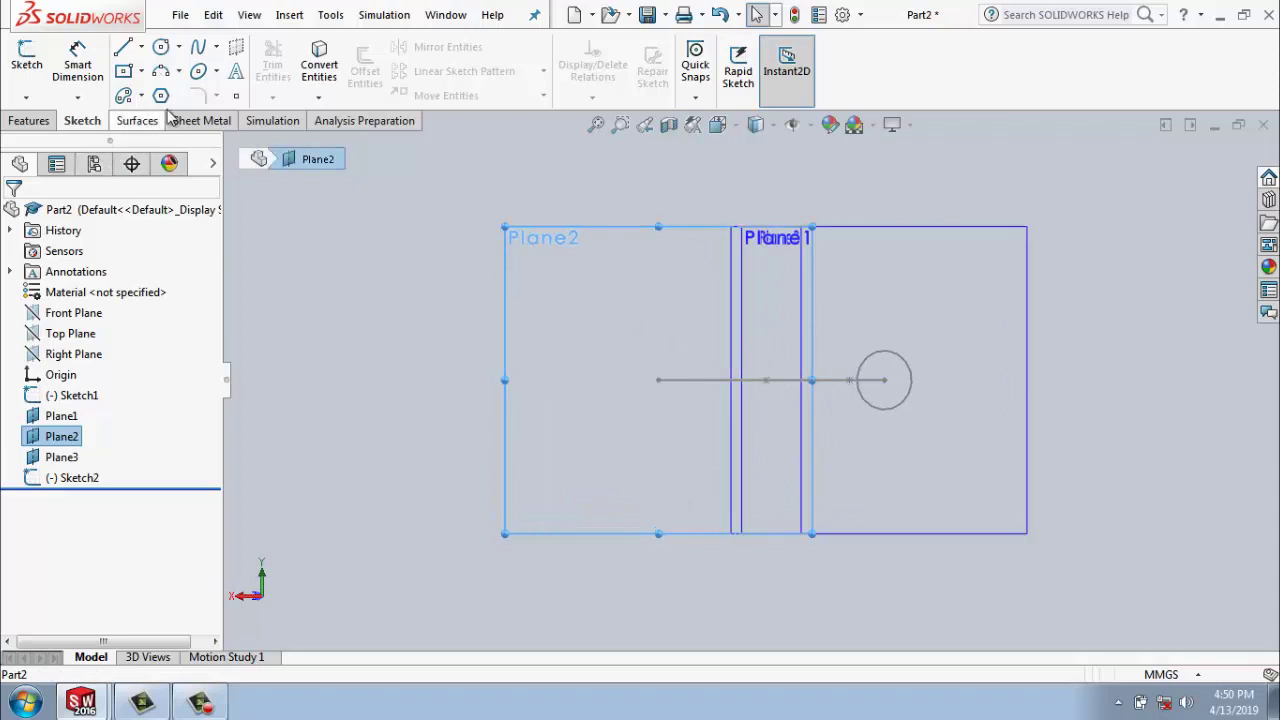
{"action": "left_click", "coordinate": [125, 72]}
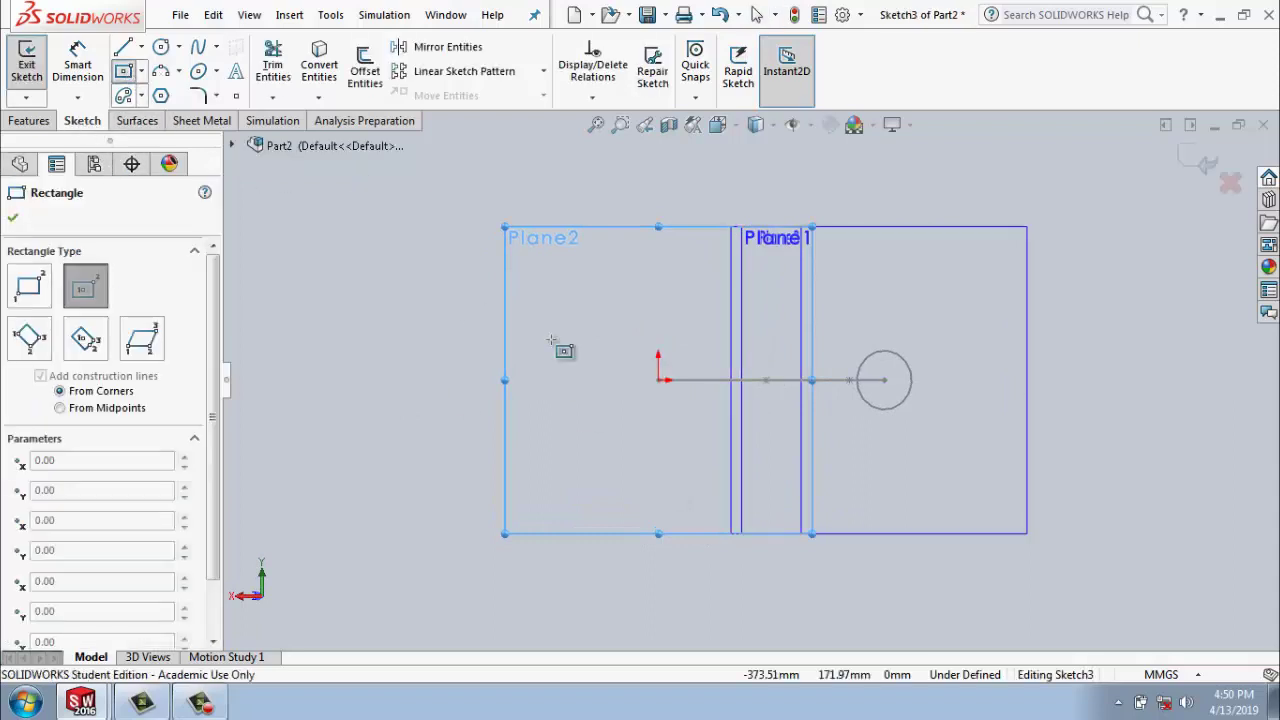
{"action": "left_click", "coordinate": [658, 380]}
{"action": "left_click", "coordinate": [683, 353]}
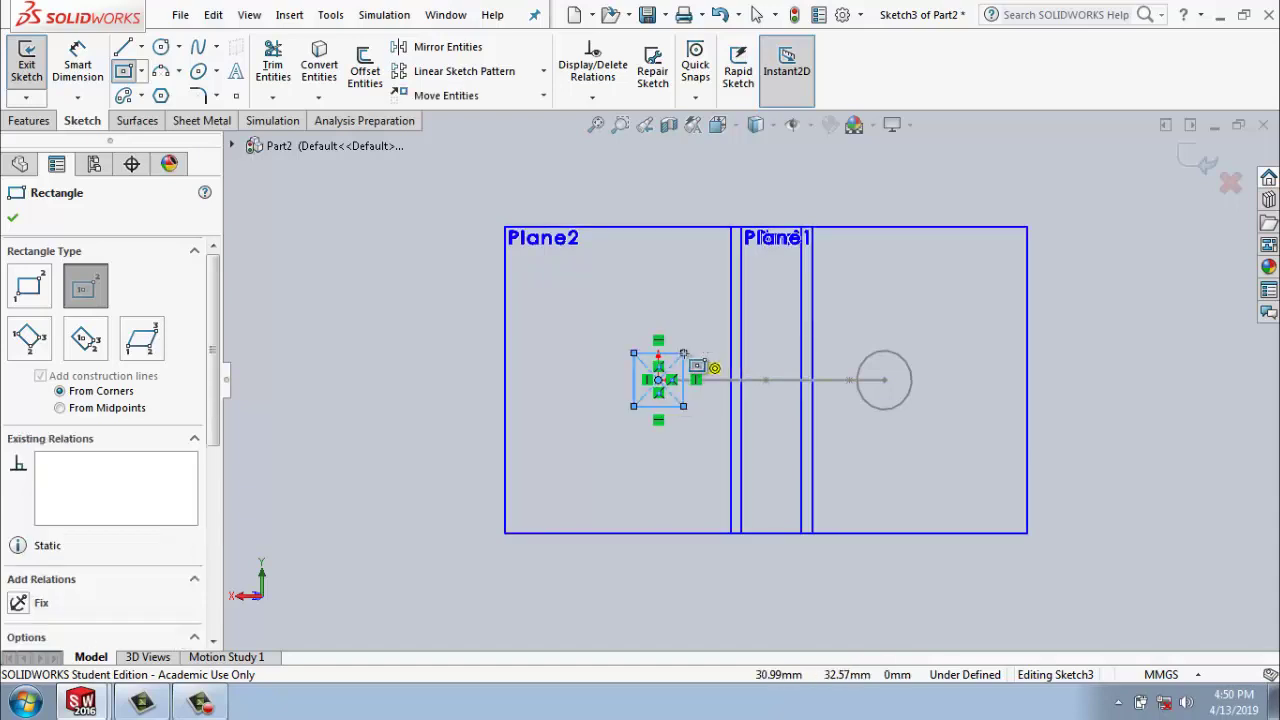
{"action": "left_click", "coordinate": [1230, 180]}
Return to a 3D overview of the model and select Plane3.
{"action": "key", "text": "z"}
{"action": "key", "text": "z"}
{"action": "mouse_move", "coordinate": [530, 541]}
{"action": "middle_mouse_down"}
{"action": "mouse_move", "coordinate": [576, 557]}
{"action": "mouse_move", "coordinate": [534, 628]}
{"action": "middle_mouse_up"}
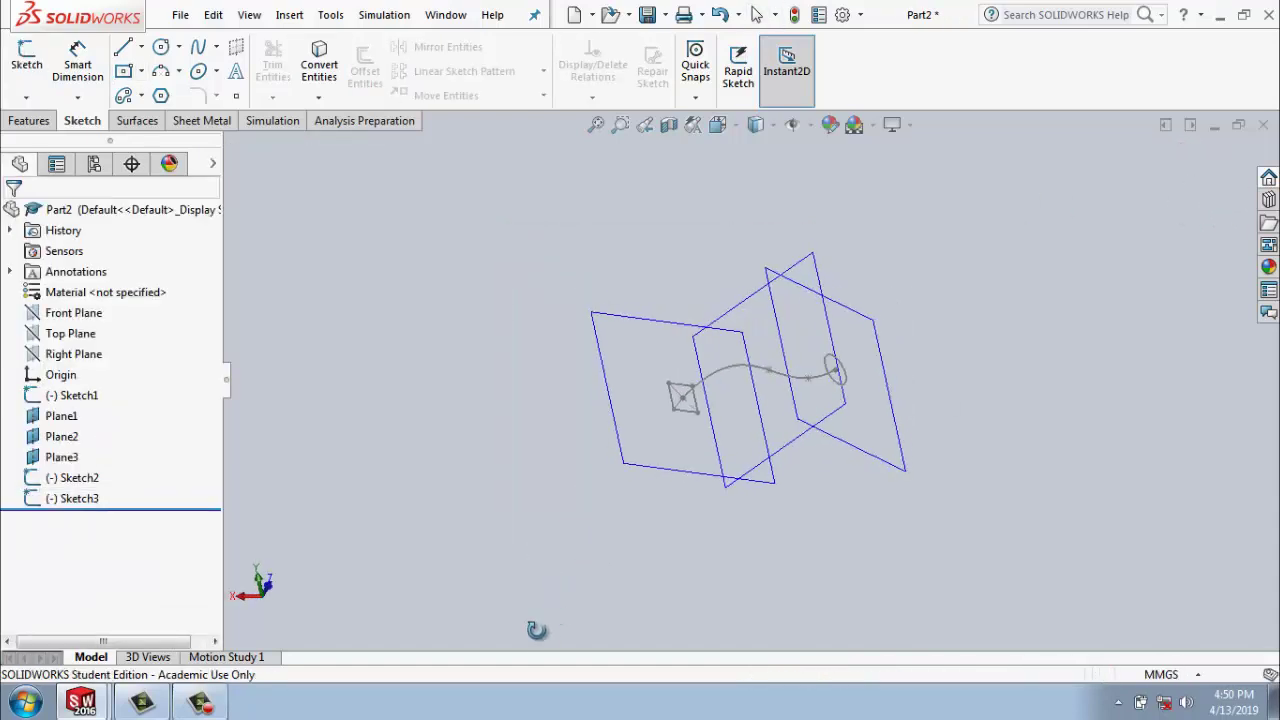
{"action": "left_click", "coordinate": [748, 304]}
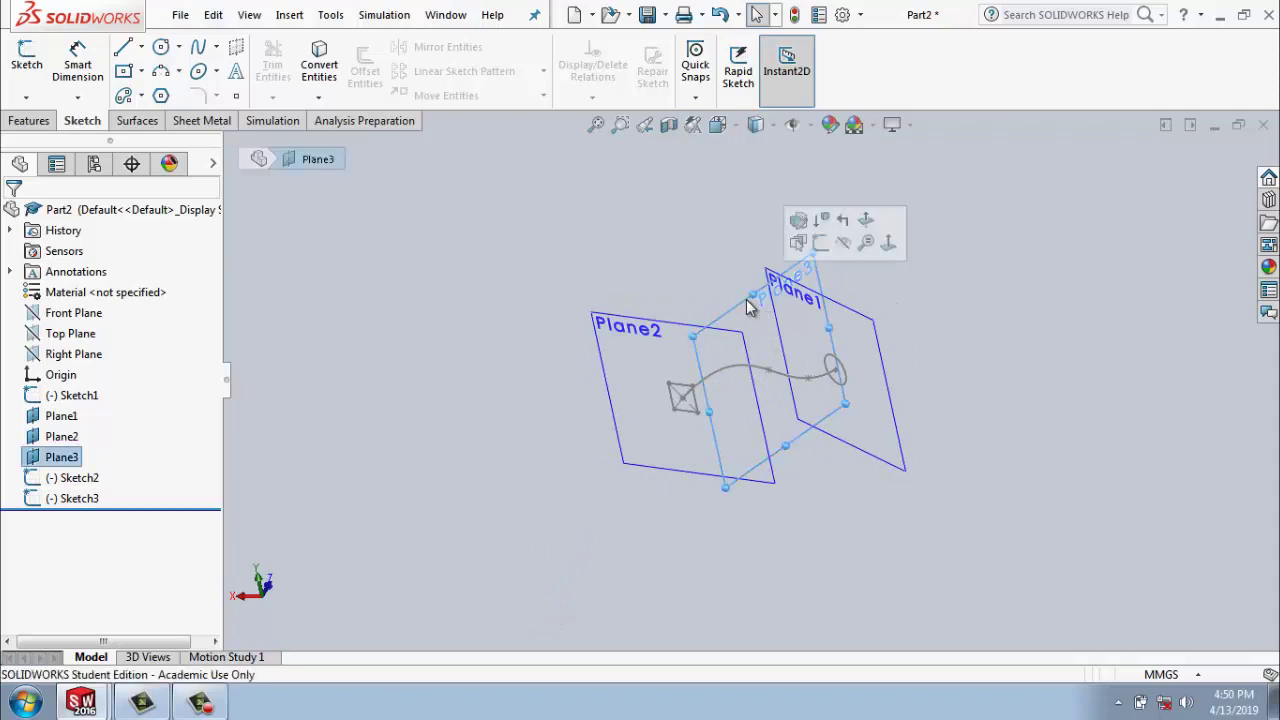
Draw a closed three-line triangle around the origin on Plane3 and exit the sketch.
{"action": "key", "text": "ctrl+8"}
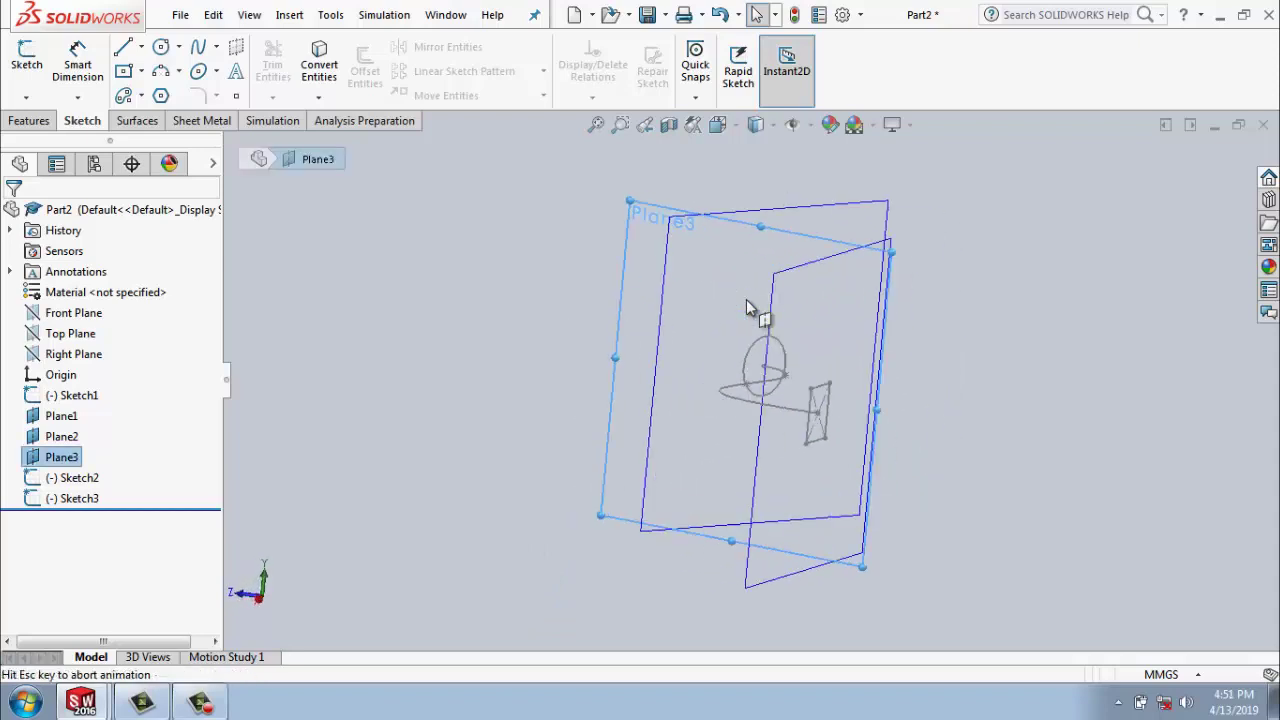
{"action": "left_click", "coordinate": [160, 46]}
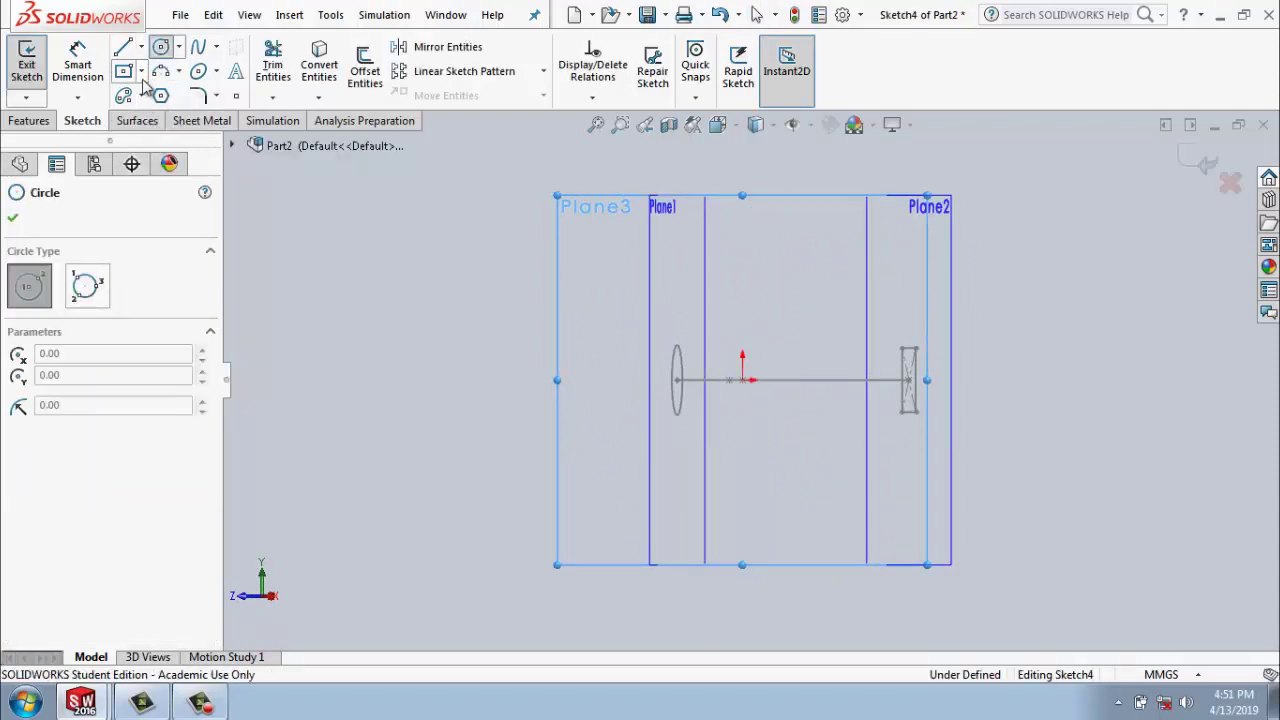
{"action": "left_click", "coordinate": [123, 71]}
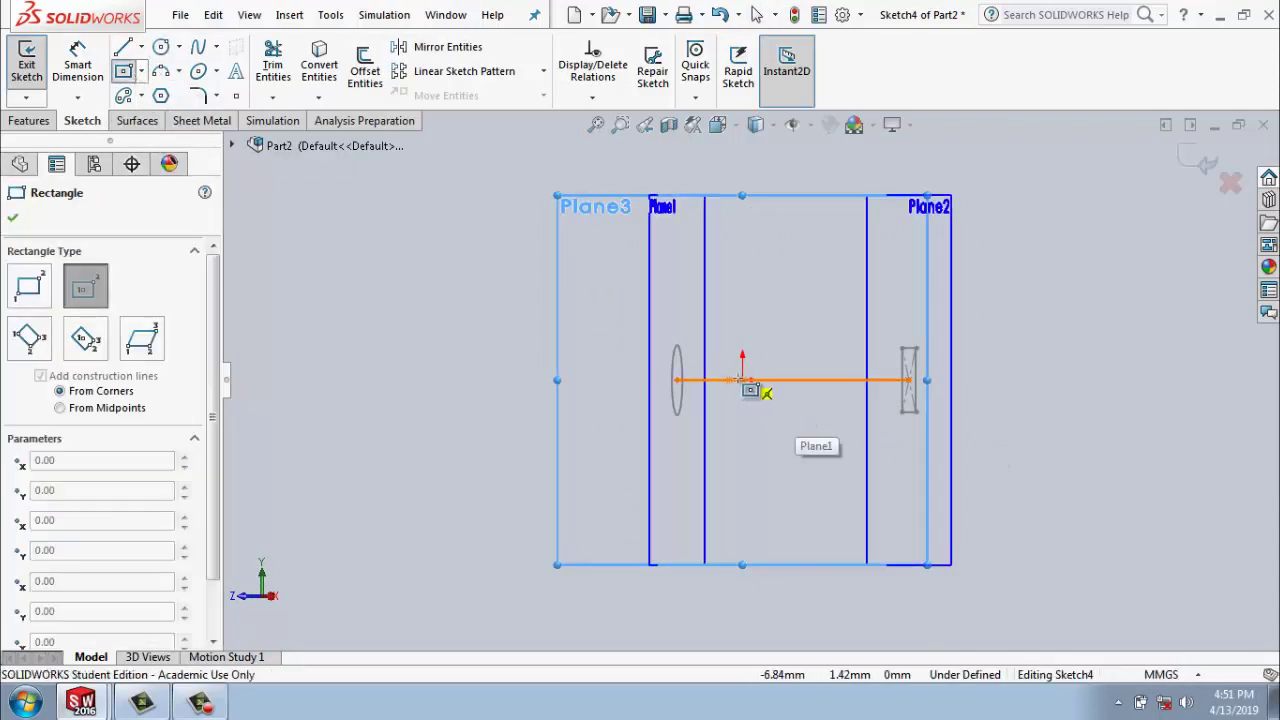
{"action": "key", "text": "Escape"}
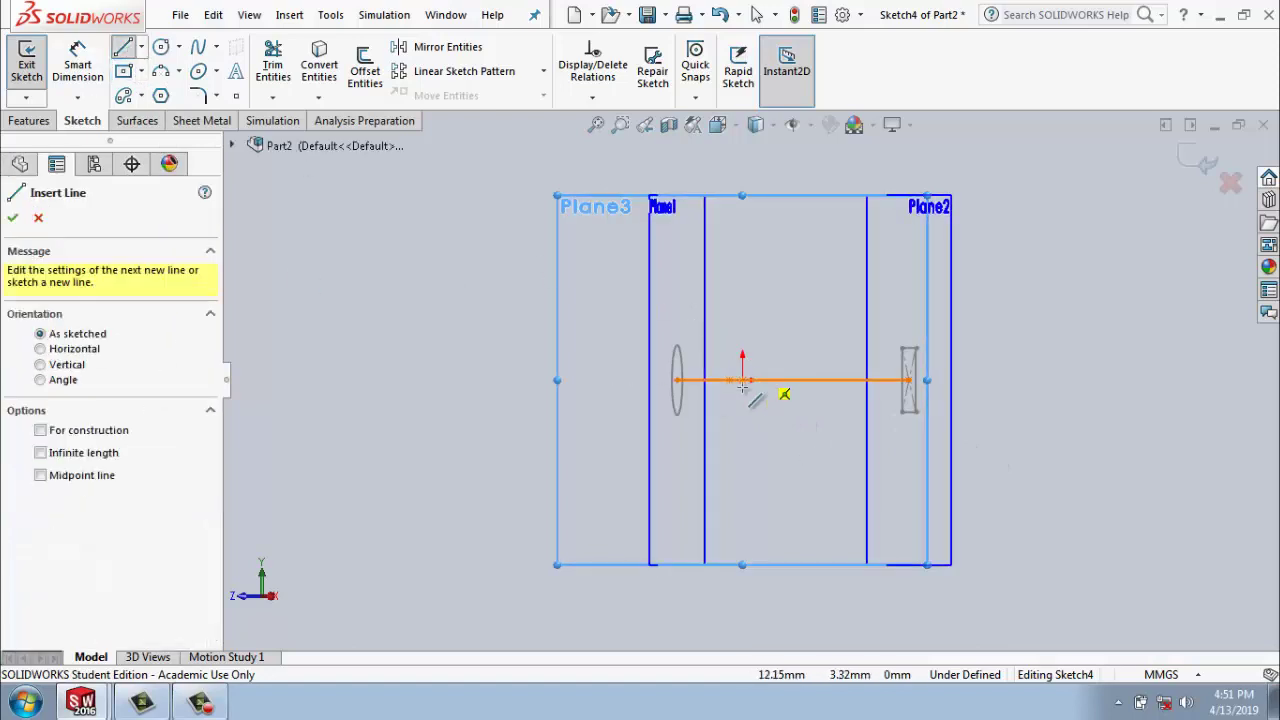
{"action": "left_click", "coordinate": [714, 385]}
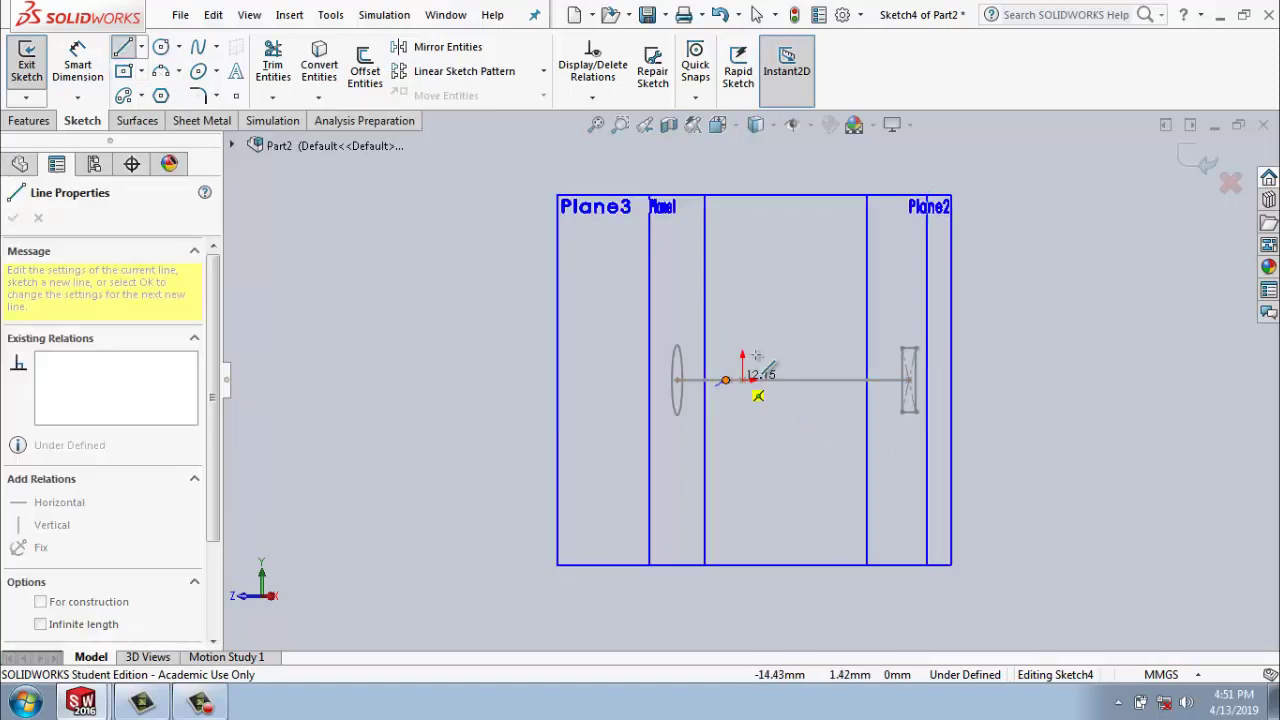
{"action": "left_click", "coordinate": [754, 338]}
{"action": "left_click", "coordinate": [789, 408]}
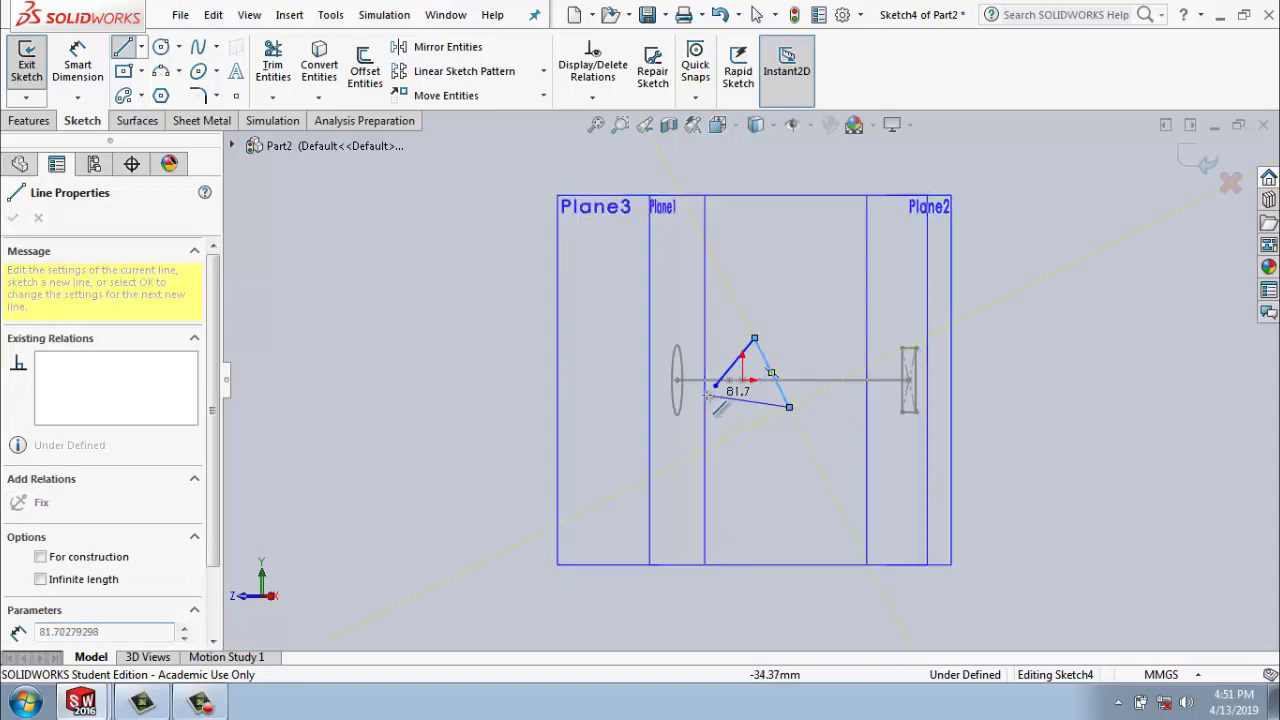
{"action": "left_click", "coordinate": [714, 385]}
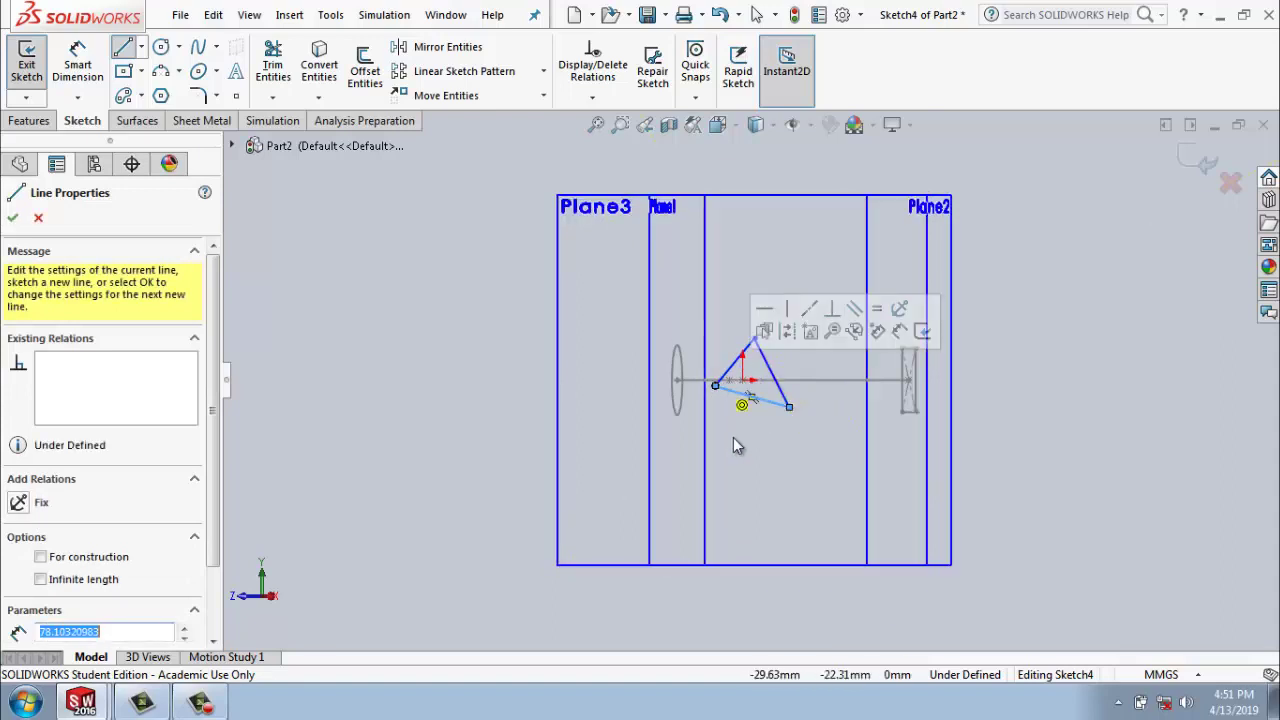
{"action": "left_click", "coordinate": [1207, 163]}
{"action": "middle_click_drag", "start_coordinate": [701, 435], "coordinate": [689, 526]}
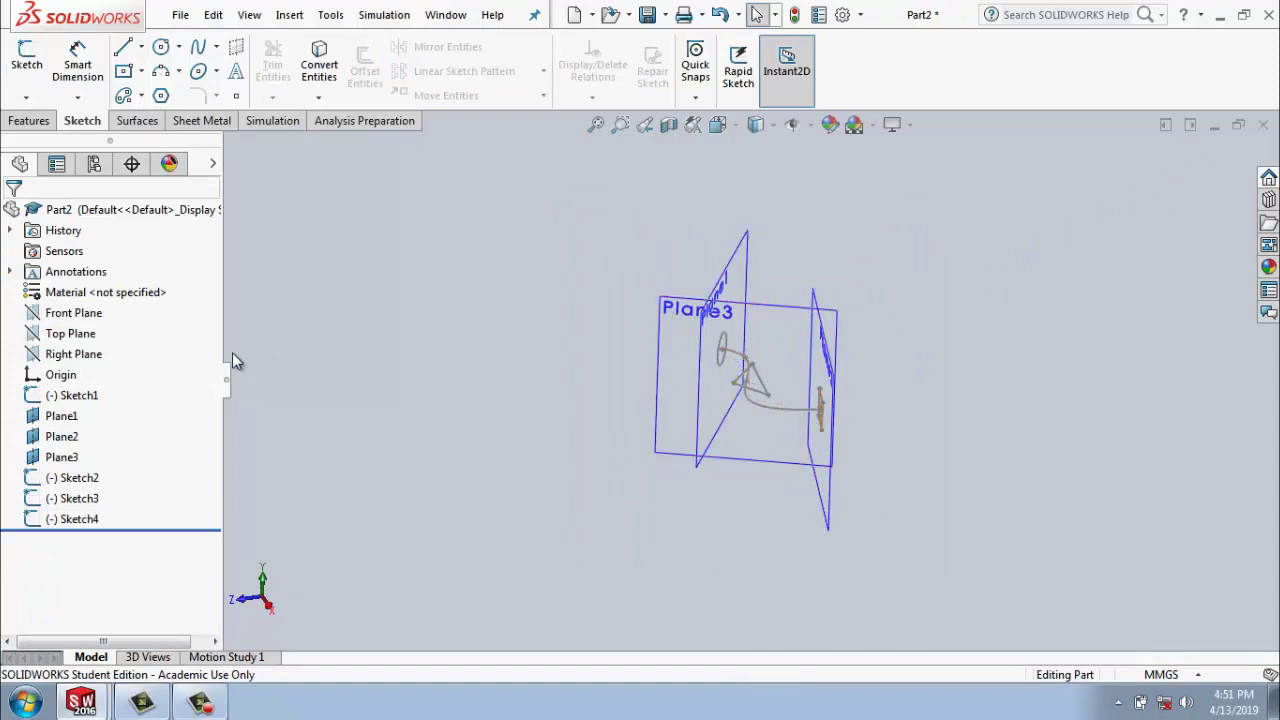
Start a loft and pick Sketch2, Sketch4 and Sketch3 as its profiles, then inspect the preview.
{"action": "left_click", "coordinate": [28, 121]}
{"action": "left_click", "coordinate": [183, 72]}
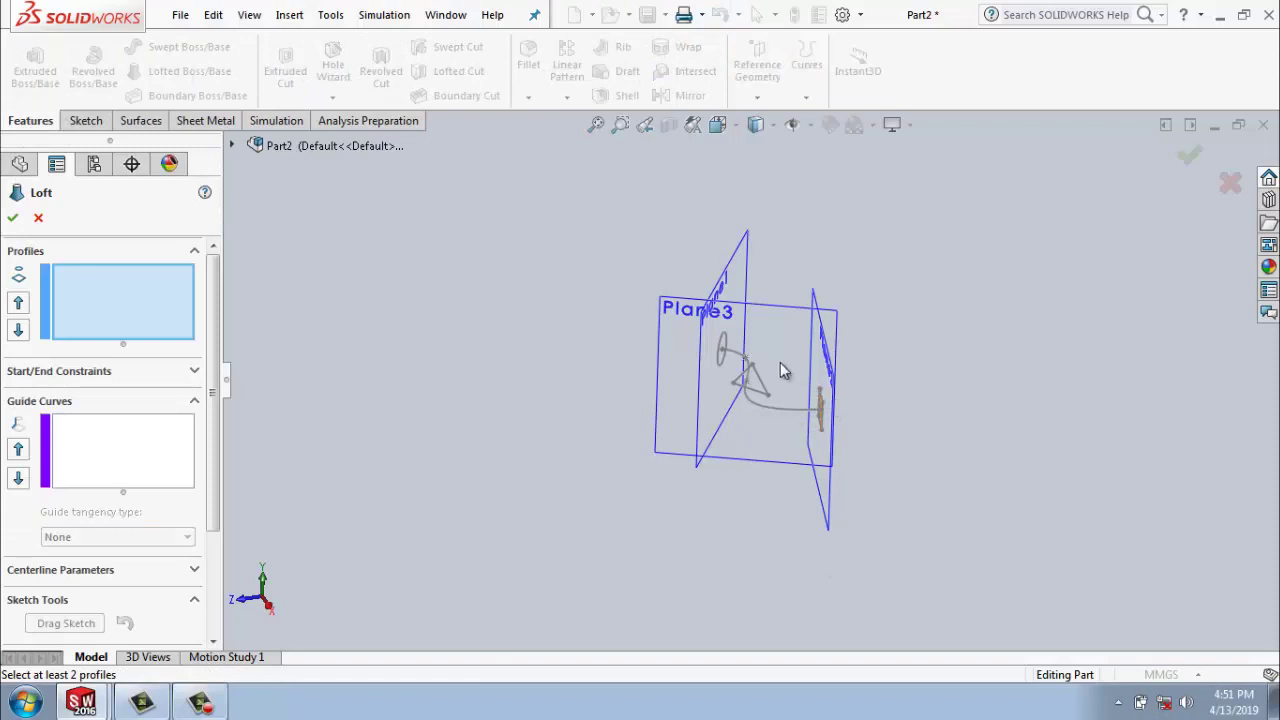
{"action": "left_click", "coordinate": [722, 348]}
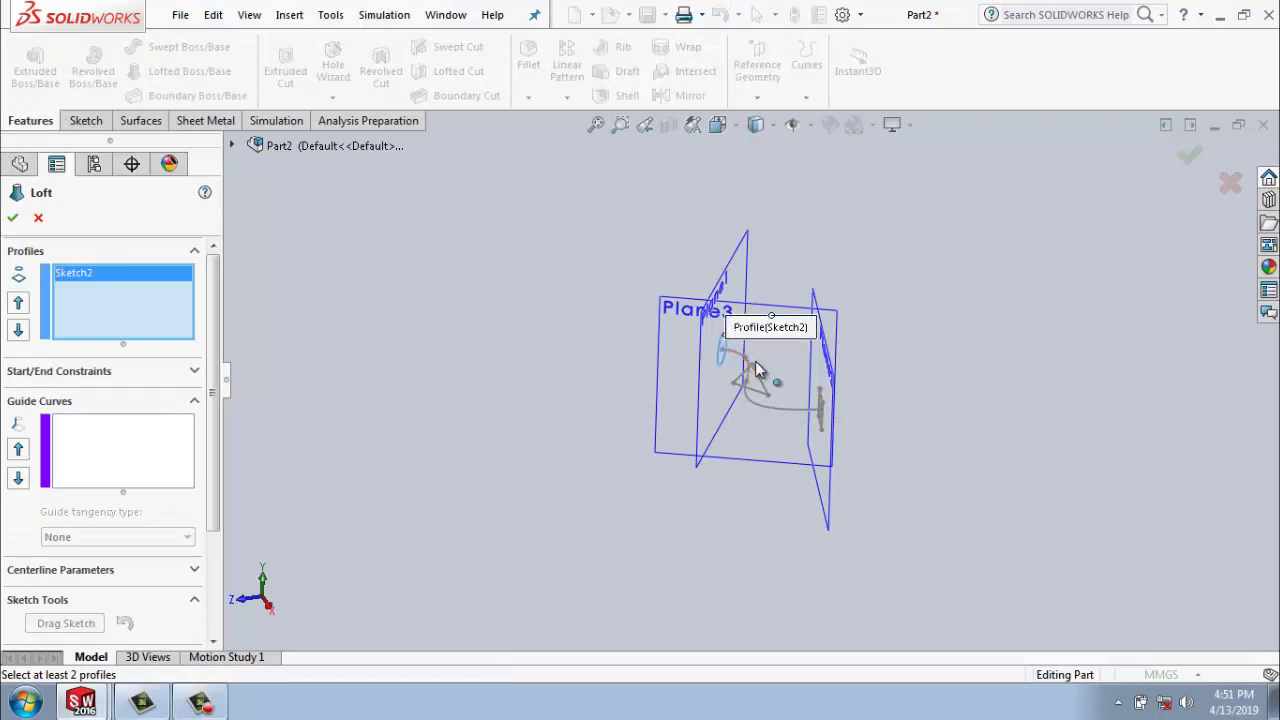
{"action": "left_click", "coordinate": [755, 365]}
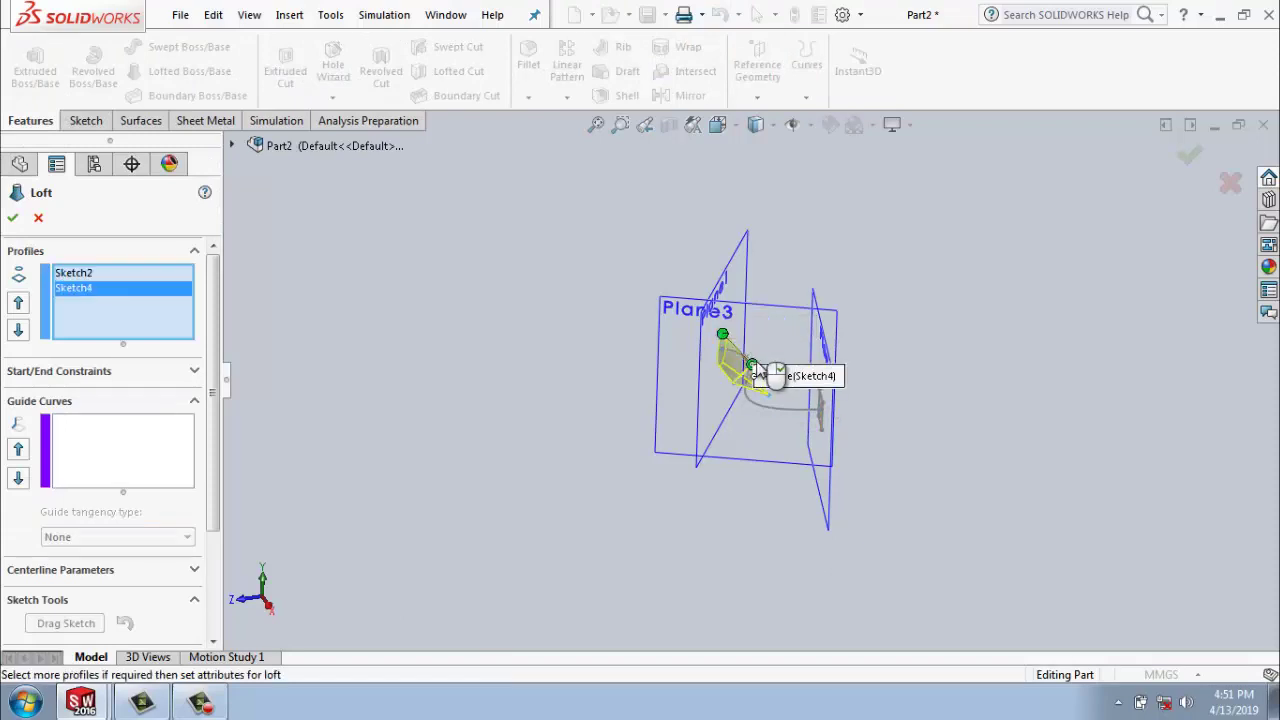
{"action": "left_click", "coordinate": [819, 400]}
{"action": "scroll", "coordinate": [800, 477], "scroll_direction": "down", "scroll_amount": 3}
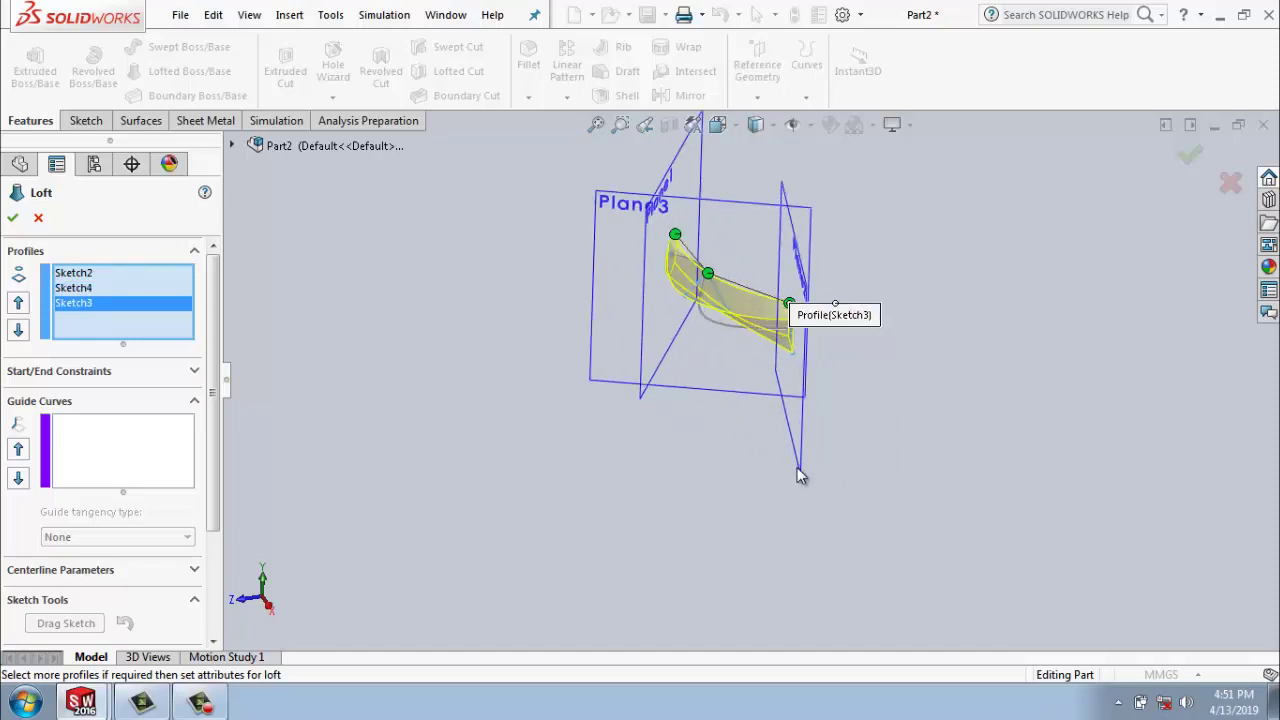
{"action": "scroll", "coordinate": [706, 247], "scroll_direction": "up", "scroll_amount": 2}
{"action": "scroll", "coordinate": [740, 360], "scroll_direction": "down", "scroll_amount": 3}
{"action": "scroll", "coordinate": [760, 410], "scroll_direction": "down", "scroll_amount": 2}
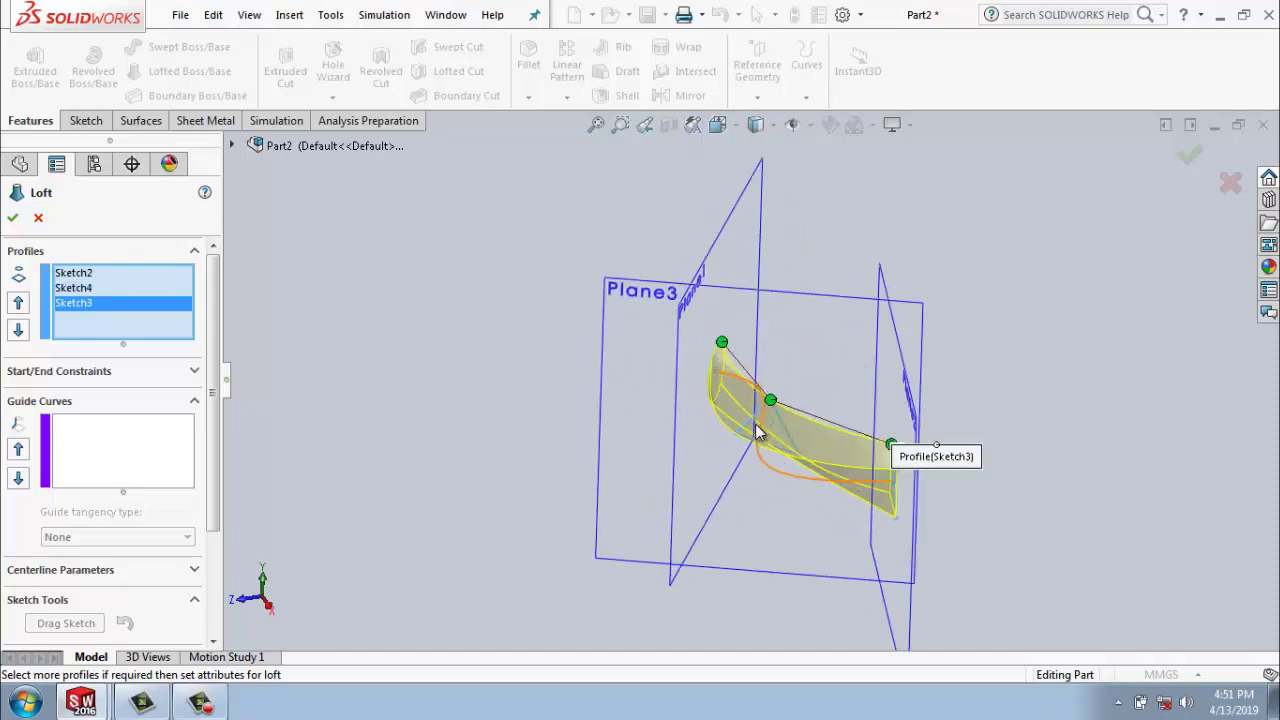
{"action": "scroll", "coordinate": [780, 455], "scroll_direction": "down", "scroll_amount": 2}
{"action": "middle_click_drag", "start_coordinate": [778, 449], "coordinate": [760, 427]}
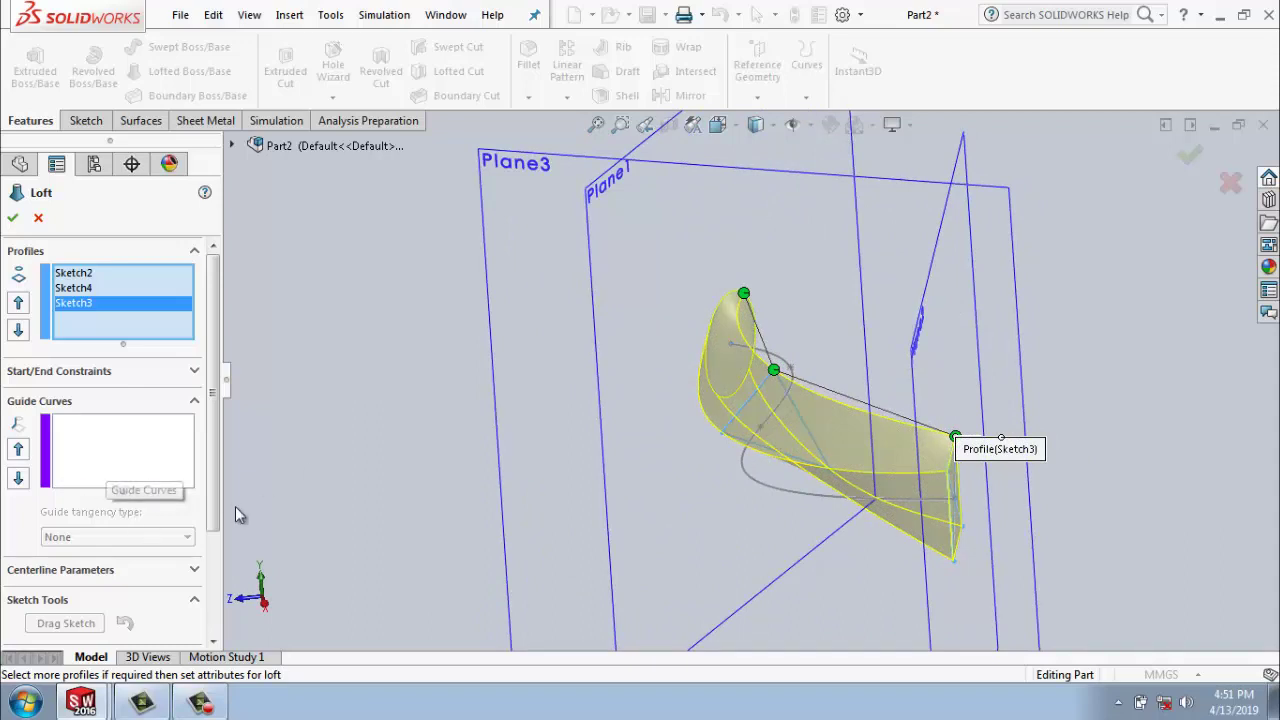
{"action": "scroll", "coordinate": [214, 540], "scroll_direction": "down", "scroll_amount": 3}
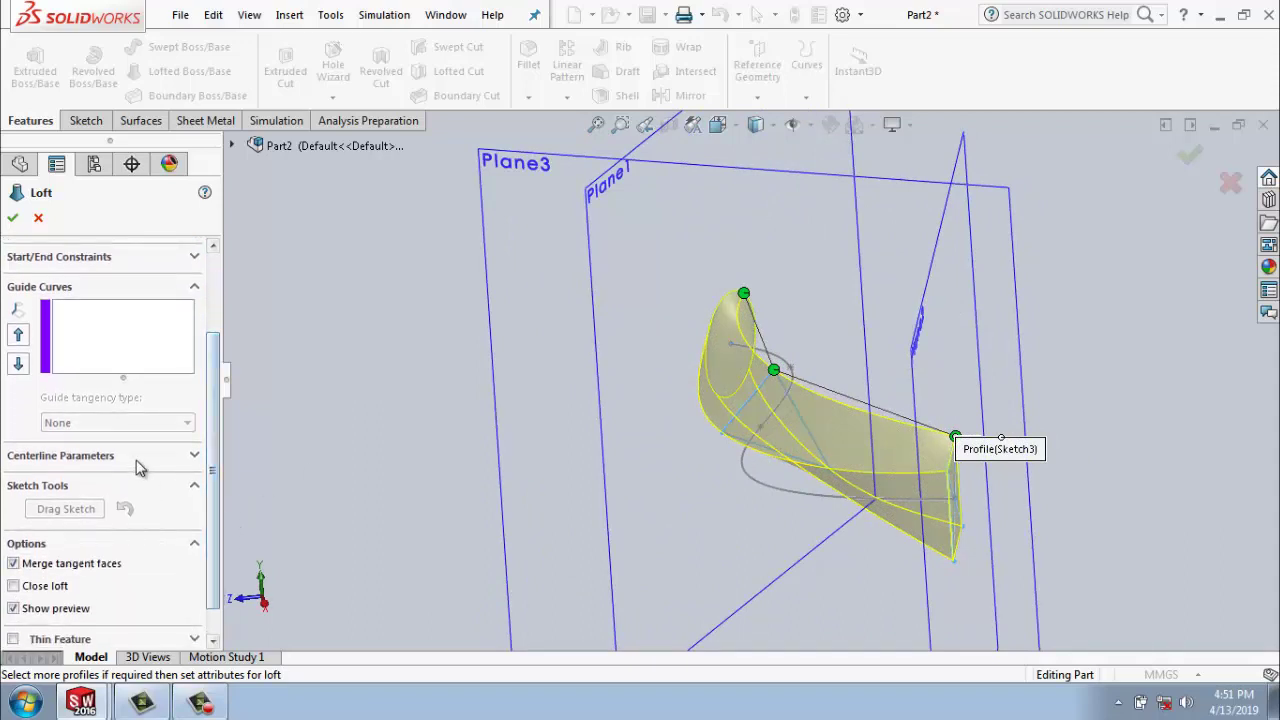
Use the Sketch1 spline as the loft centerline and accept it to create Loft1.
{"action": "left_click", "coordinate": [139, 458]}
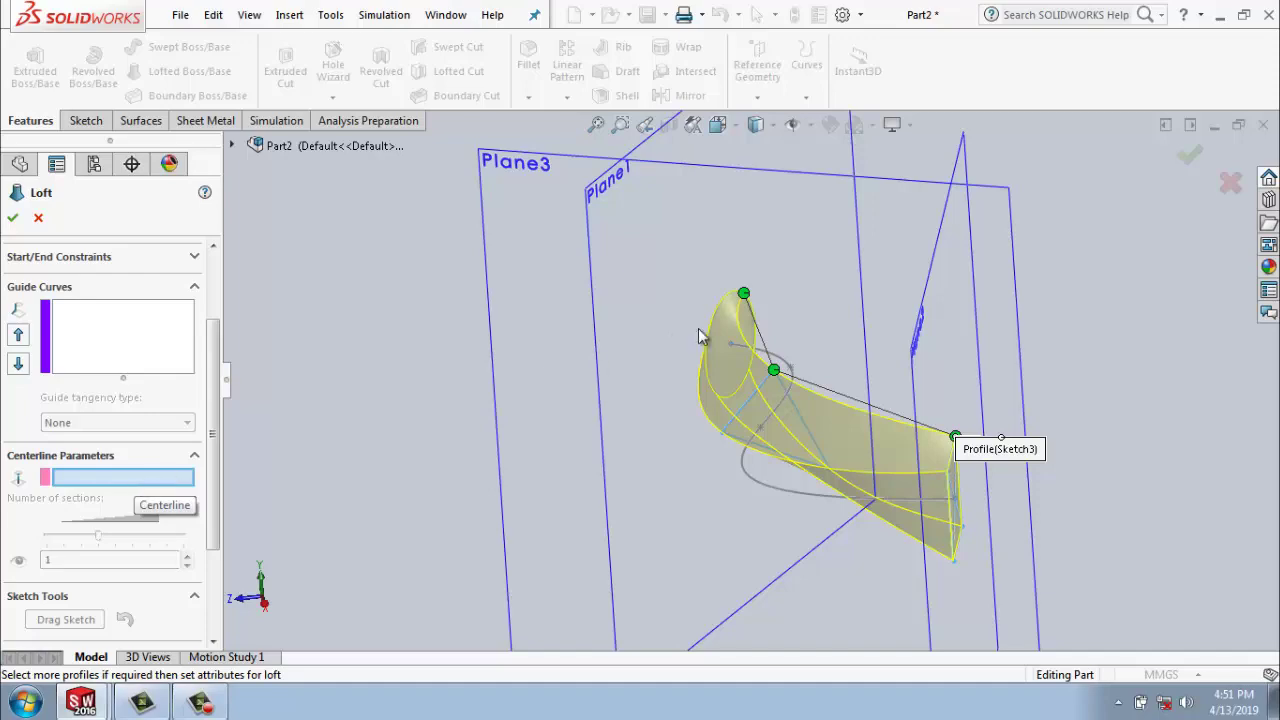
{"action": "left_click", "coordinate": [780, 357]}
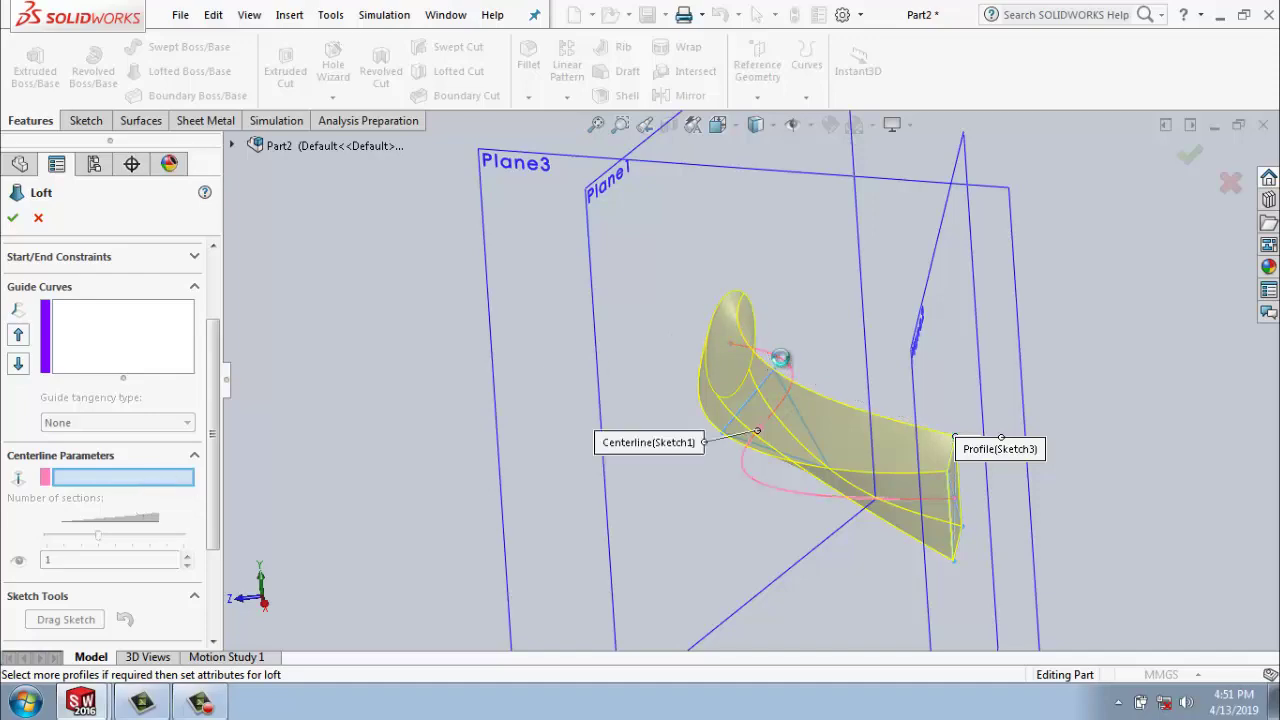
{"action": "mouse_move", "coordinate": [775, 365]}
{"action": "middle_mouse_down"}
{"action": "mouse_move", "coordinate": [685, 440]}
{"action": "mouse_move", "coordinate": [672, 420]}
{"action": "middle_mouse_up"}
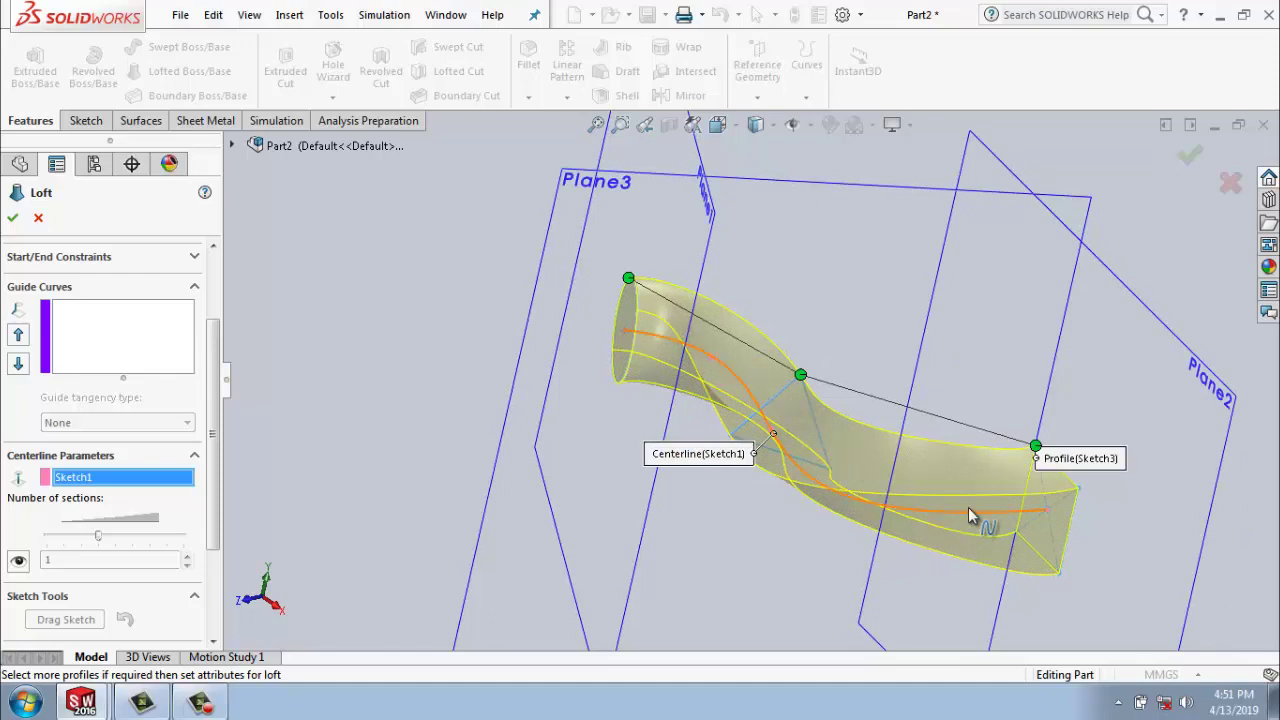
{"action": "left_click", "coordinate": [1188, 152]}
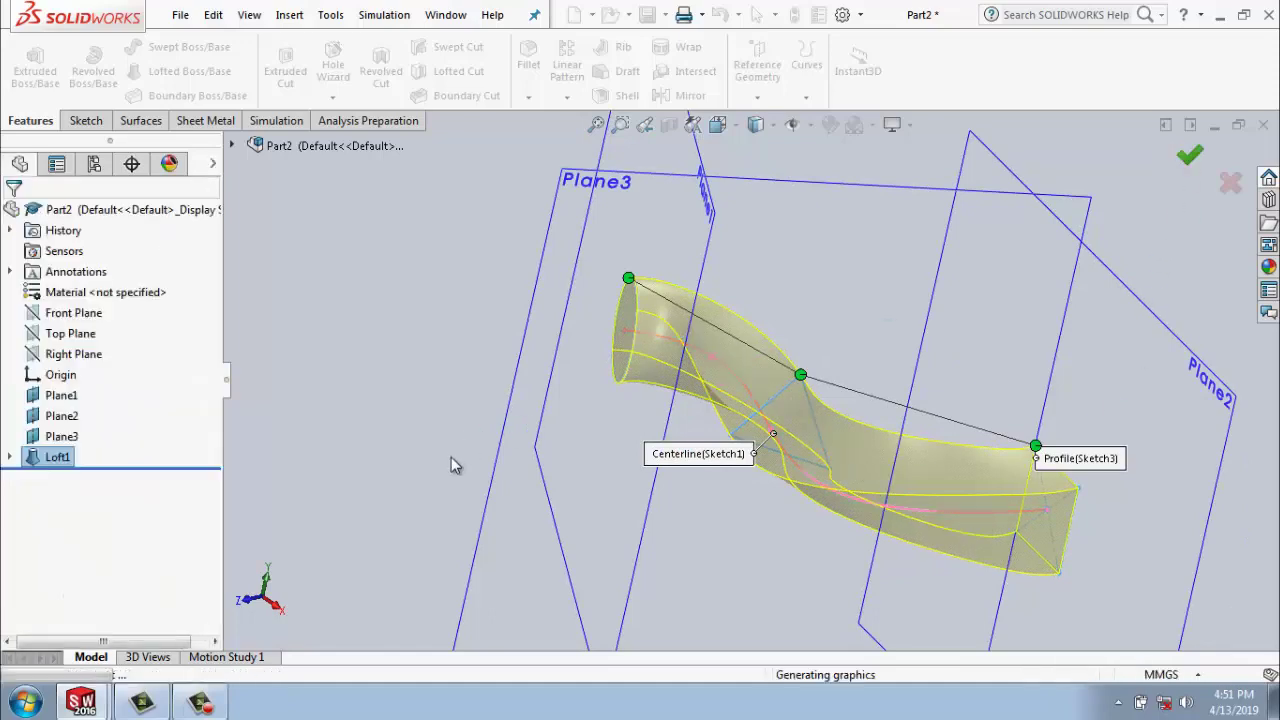
{"action": "mouse_move", "coordinate": [454, 458]}
{"action": "middle_mouse_down"}
{"action": "mouse_move", "coordinate": [559, 455]}
{"action": "mouse_move", "coordinate": [490, 537]}
{"action": "middle_mouse_up"}
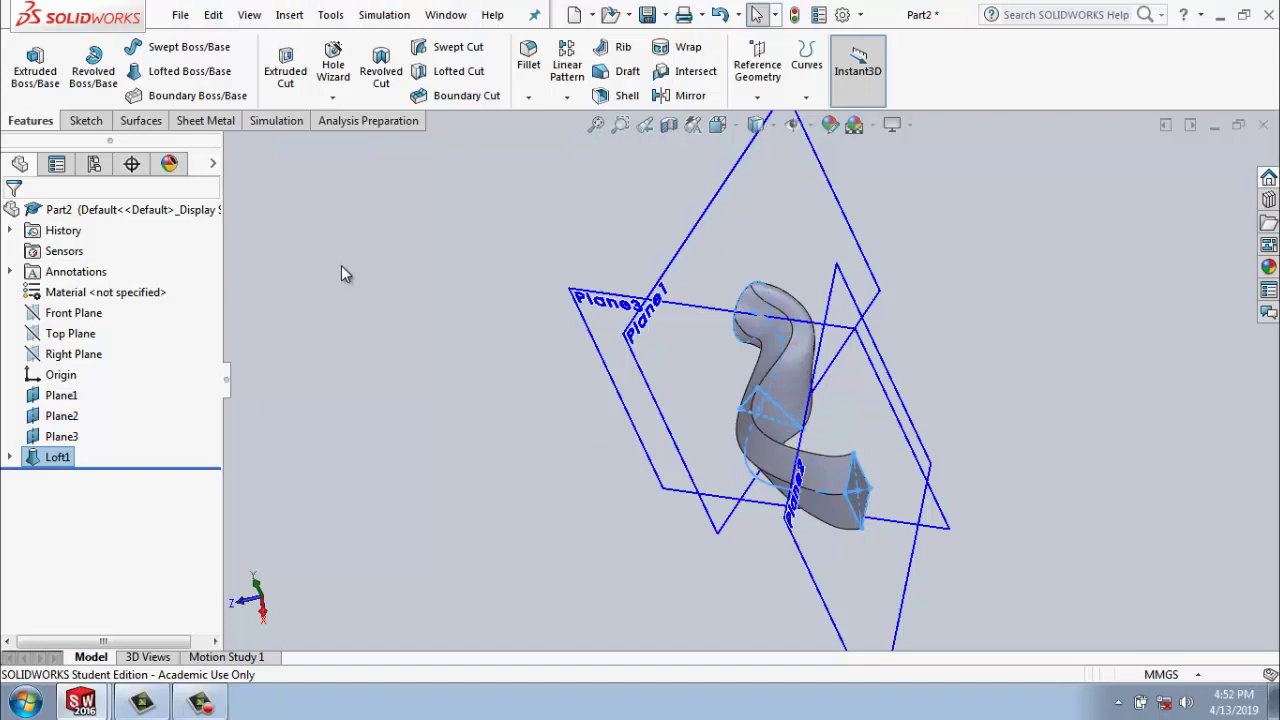
Create a new blank Part document, Part3, from File > New.
{"action": "left_click", "coordinate": [180, 14]}
{"action": "left_click", "coordinate": [197, 45]}
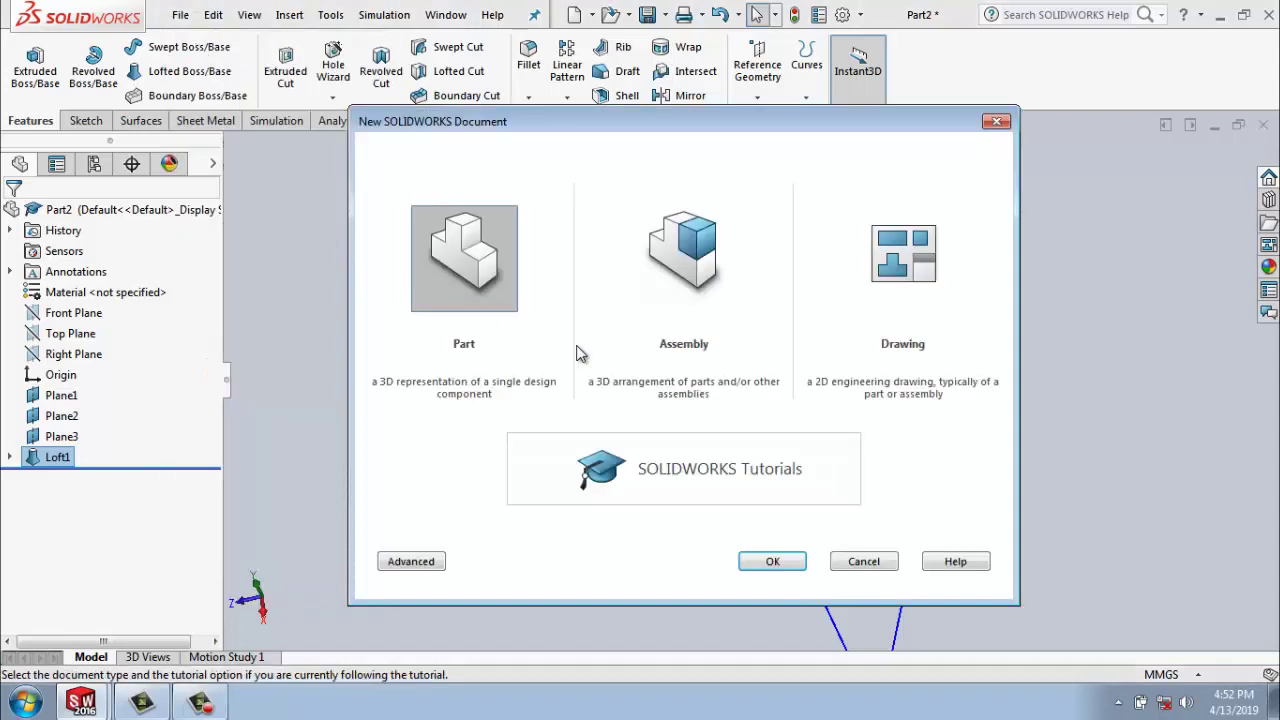
{"action": "double_click", "coordinate": [447, 262]}
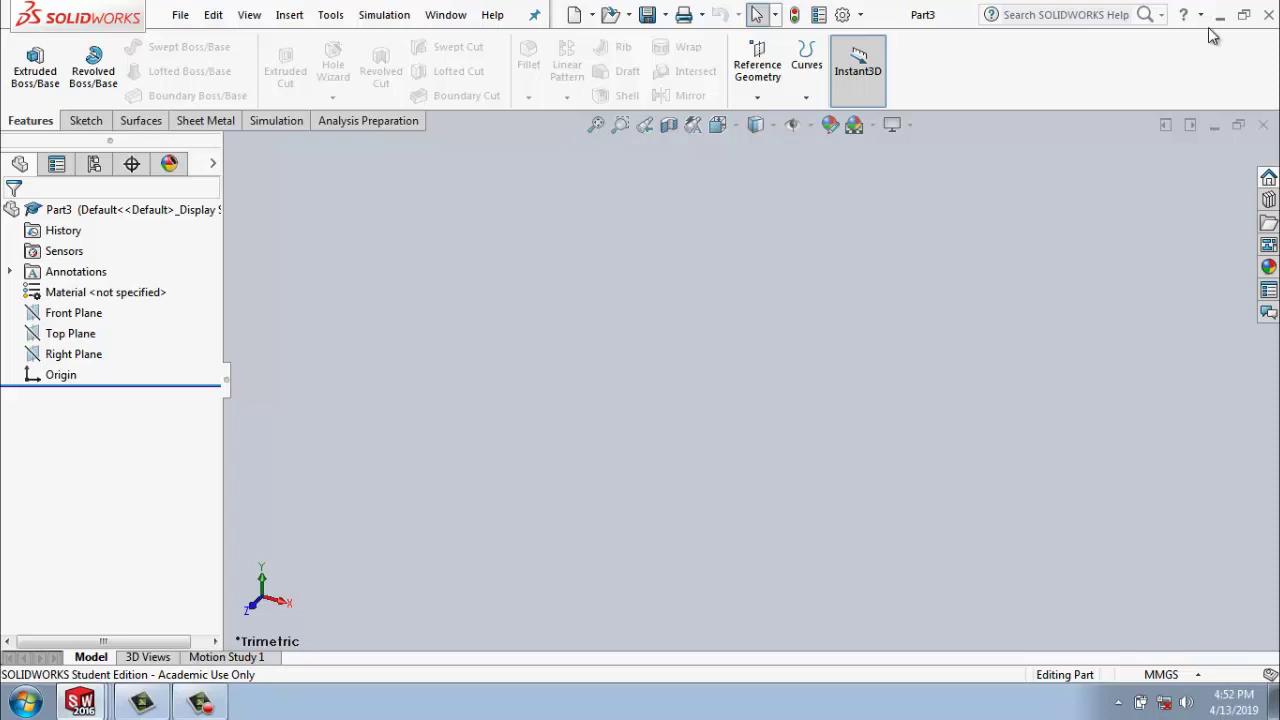
On the Front Plane, draw a vertical line up from the origin capped by a short horizontal line.
{"action": "left_click", "coordinate": [88, 313]}
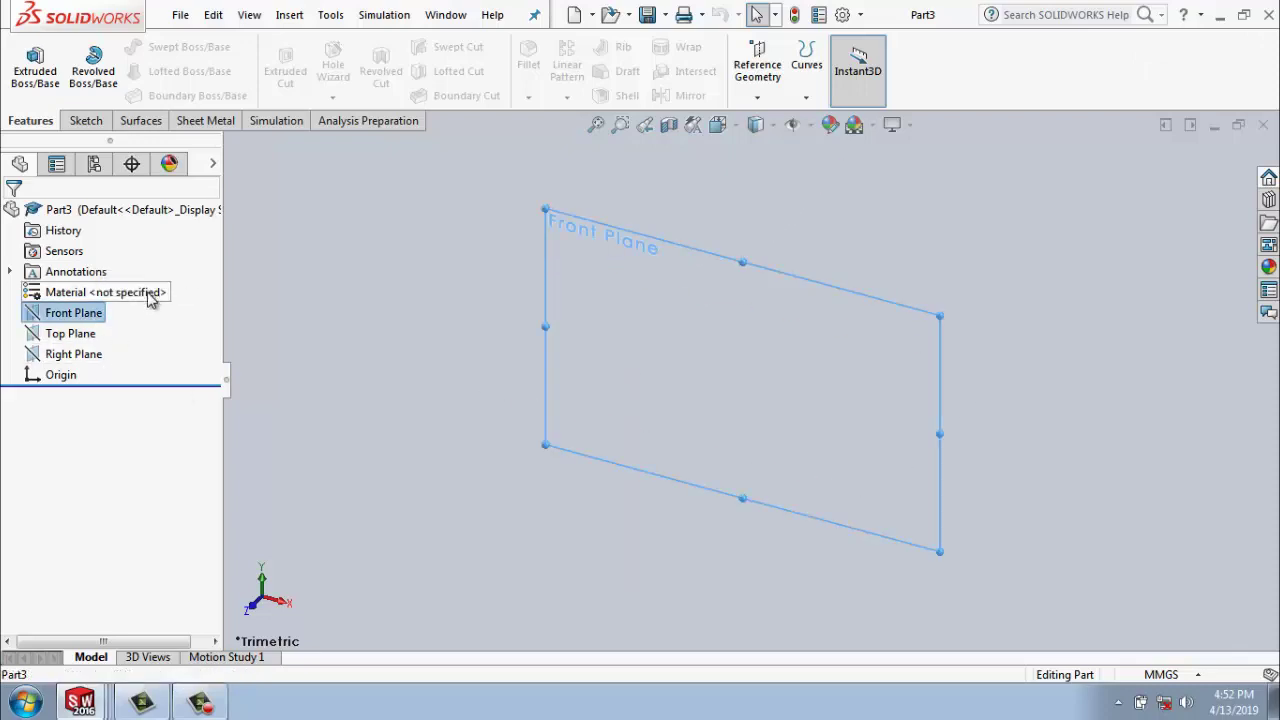
{"action": "key", "text": "ctrl+8"}
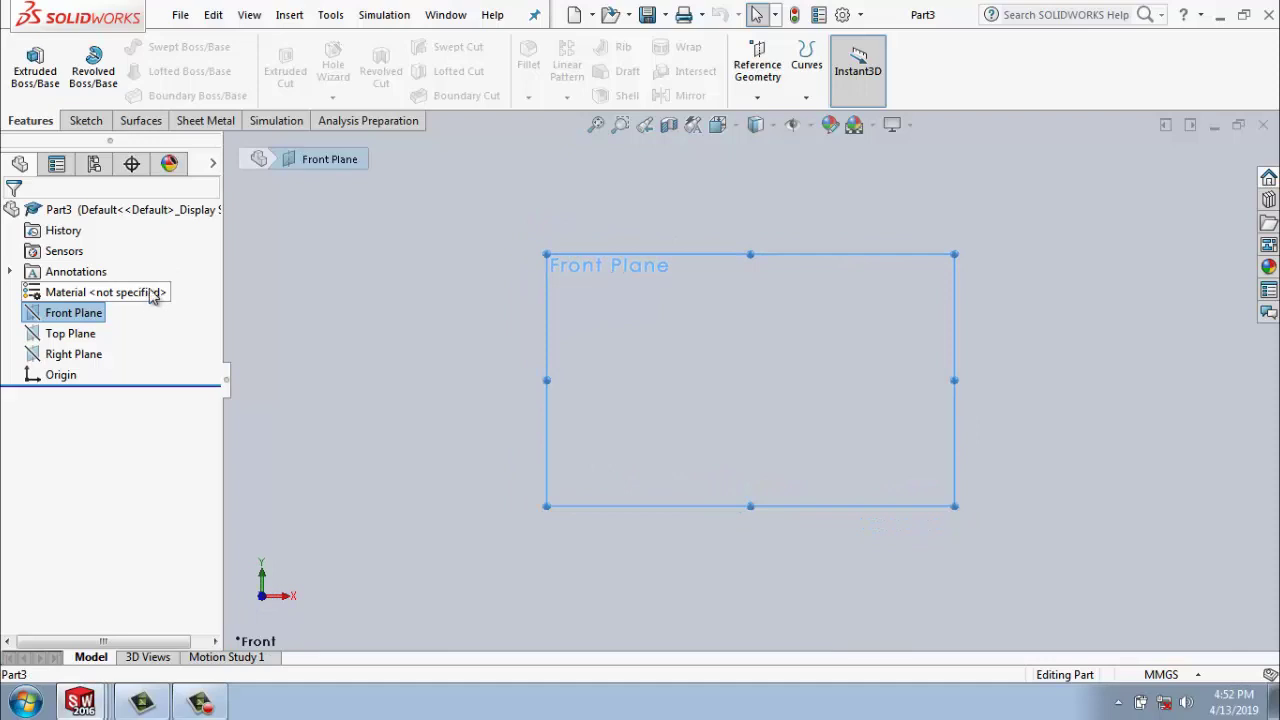
{"action": "left_click", "coordinate": [96, 127]}
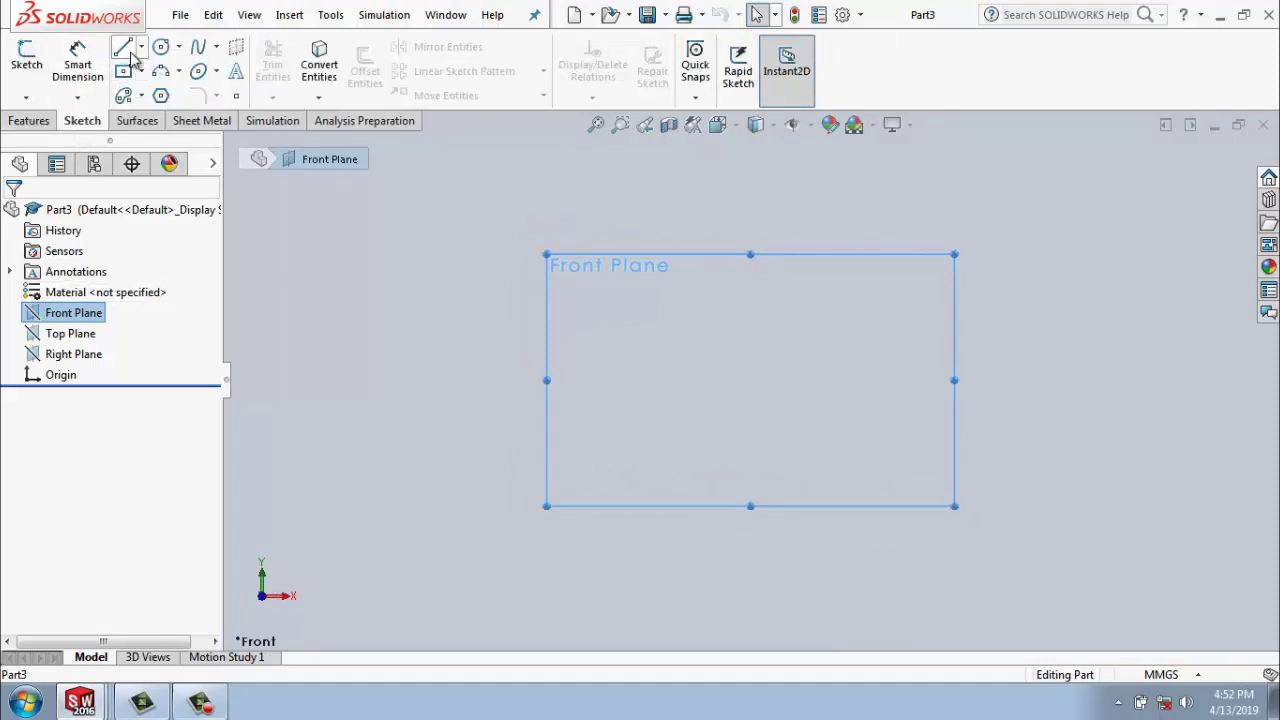
{"action": "left_click", "coordinate": [128, 50]}
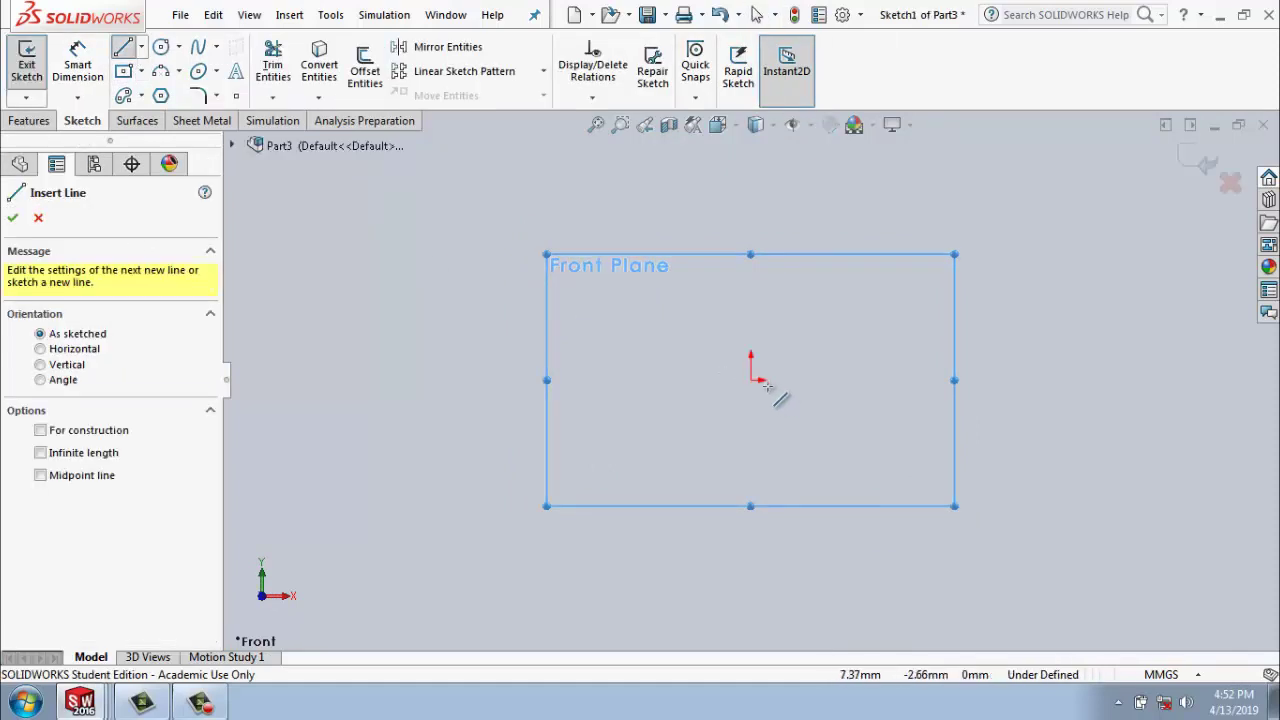
{"action": "left_click", "coordinate": [751, 380]}
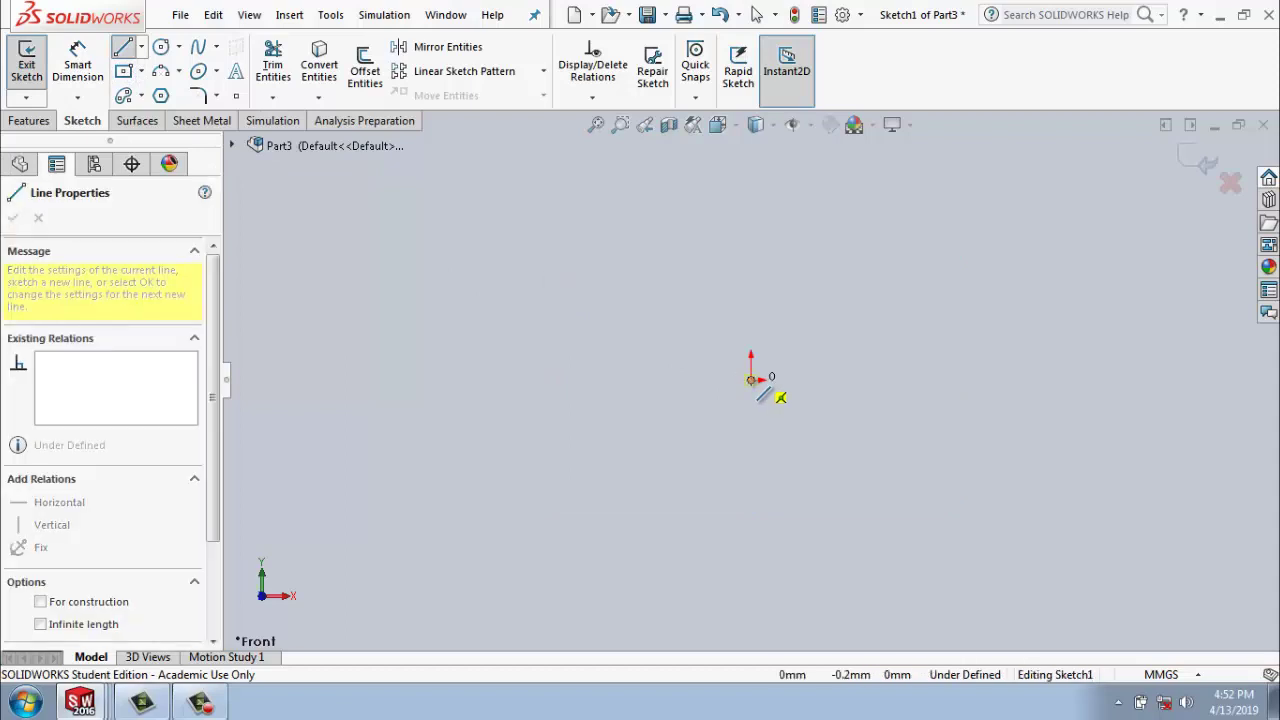
{"action": "left_click", "coordinate": [751, 261]}
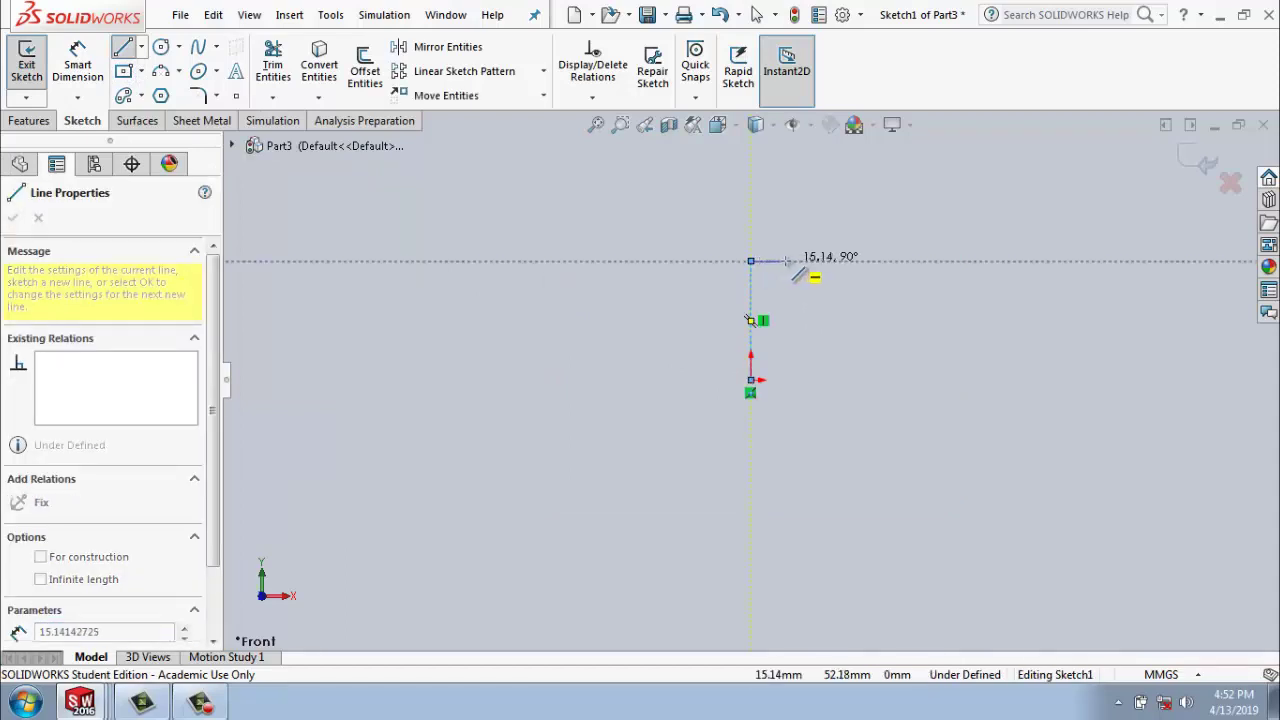
{"action": "left_click", "coordinate": [785, 261]}
{"action": "key", "text": "Escape"}
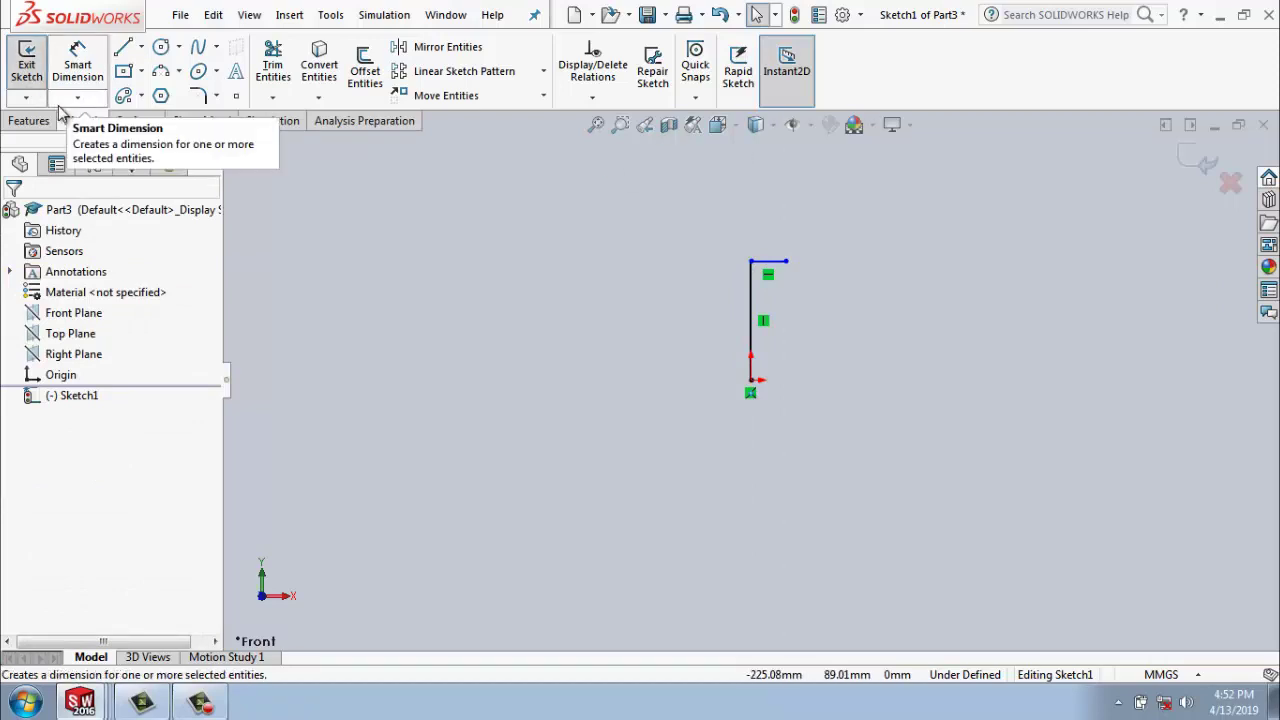
Dimension the vertical sketch line to 45 mm.
{"action": "left_click", "coordinate": [77, 62]}
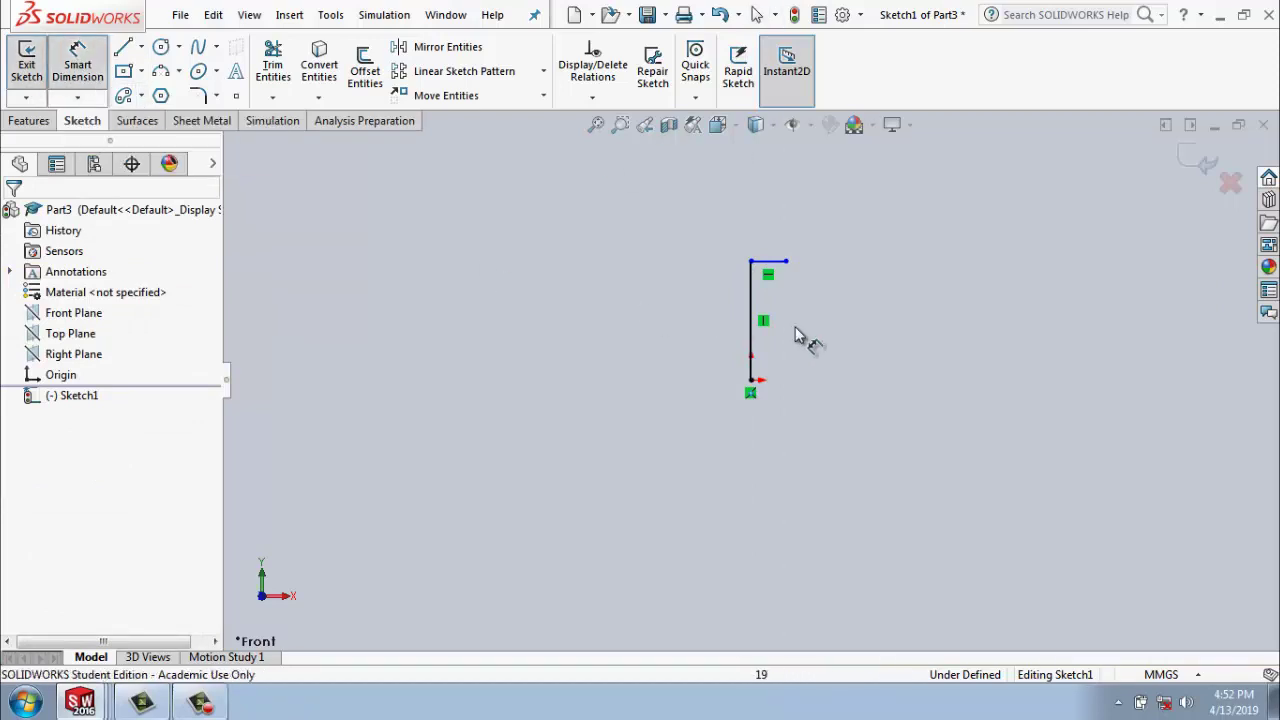
{"action": "left_click", "coordinate": [755, 316]}
{"action": "left_click", "coordinate": [714, 322]}
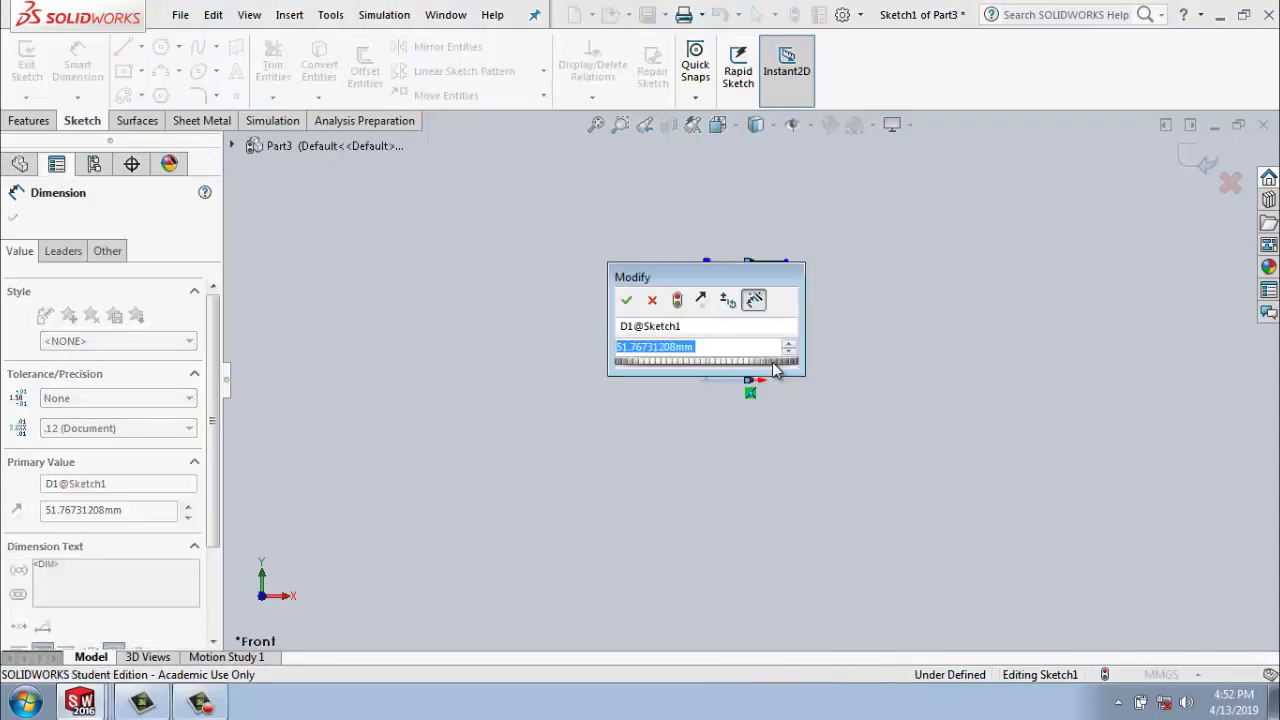
{"action": "type", "text": "45"}
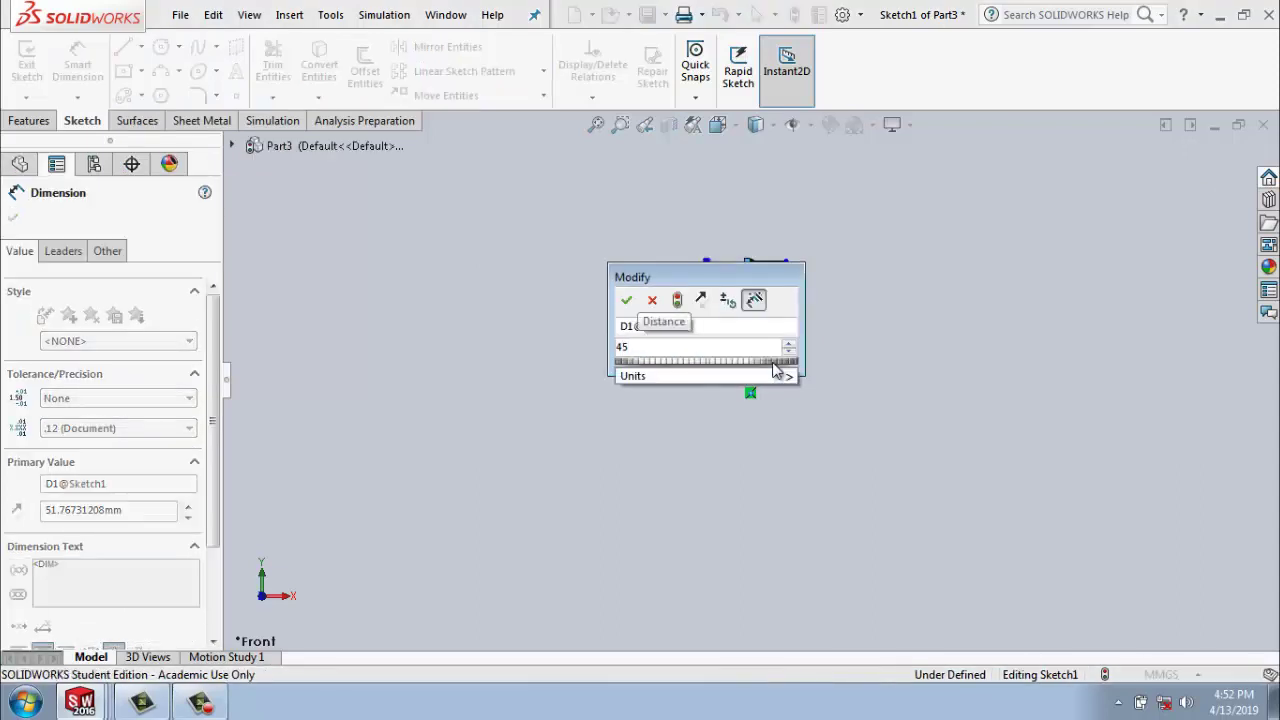
{"action": "key", "text": "Return"}
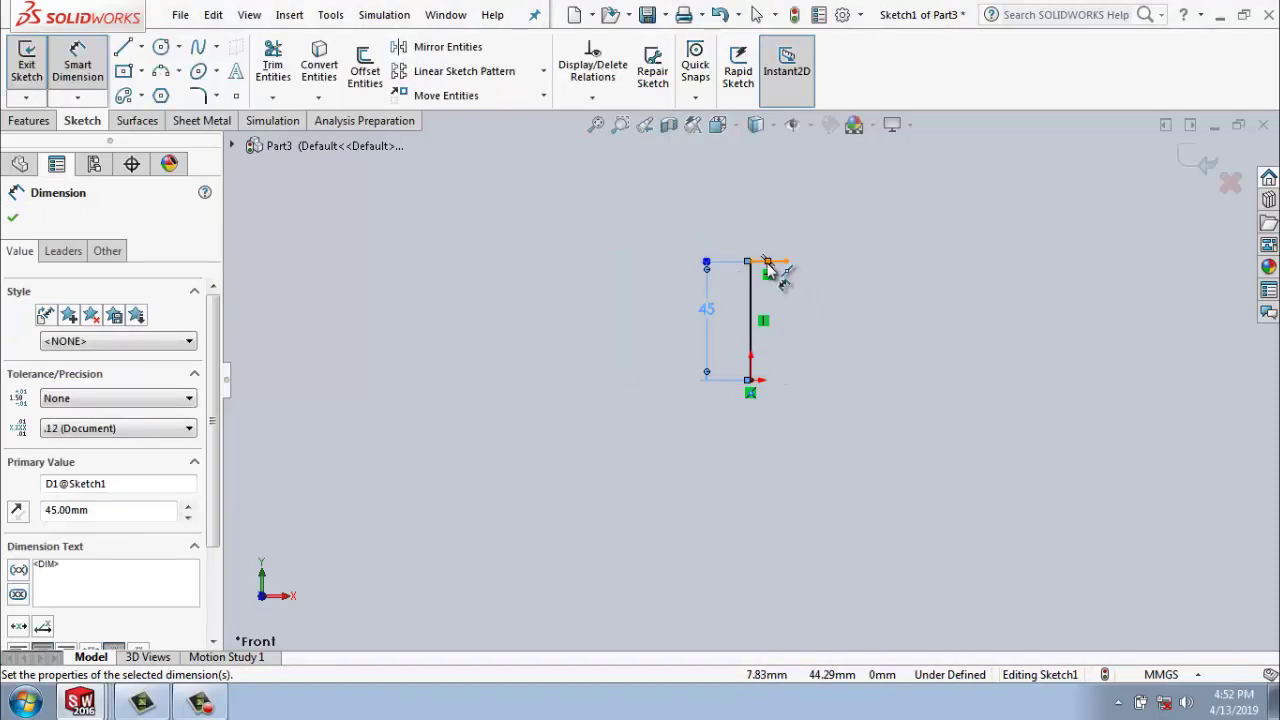
Dimension the short top line to 5 mm.
{"action": "left_click", "coordinate": [793, 252]}
{"action": "scroll", "coordinate": [795, 255], "scroll_direction": "down", "scroll_amount": 2}
{"action": "scroll", "coordinate": [780, 285], "scroll_direction": "down", "scroll_amount": 2}
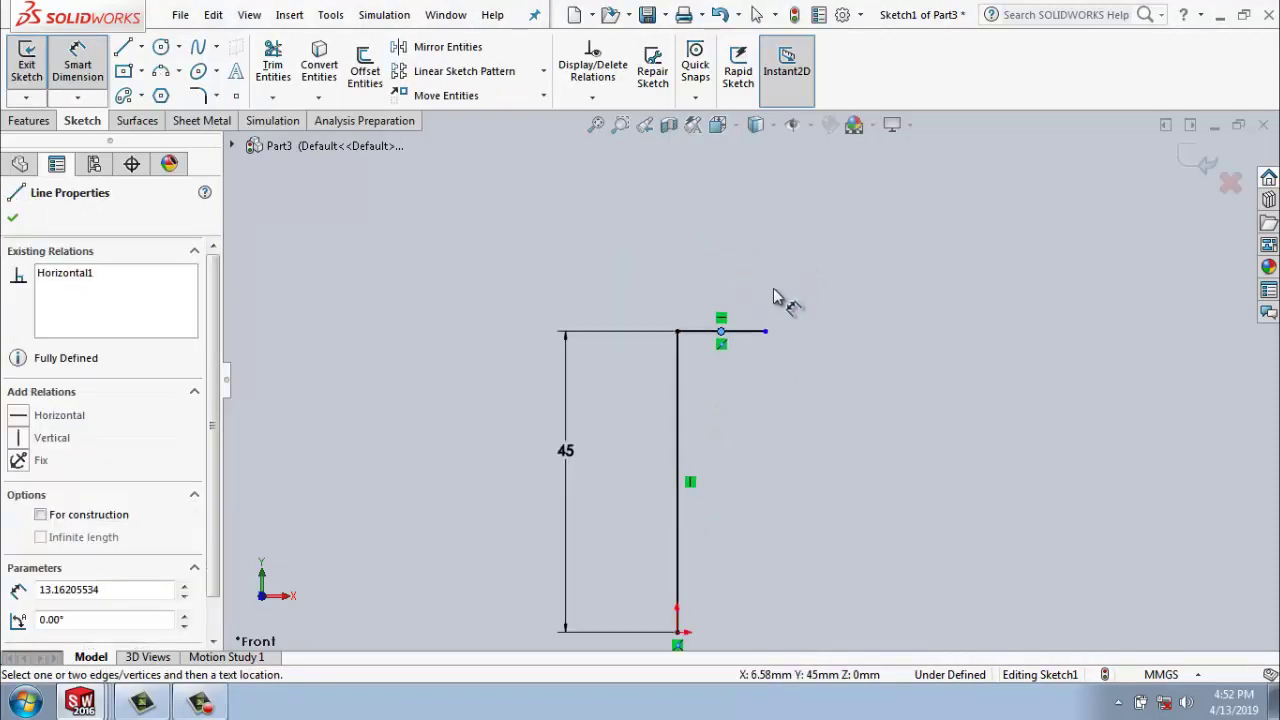
{"action": "left_click", "coordinate": [78, 62]}
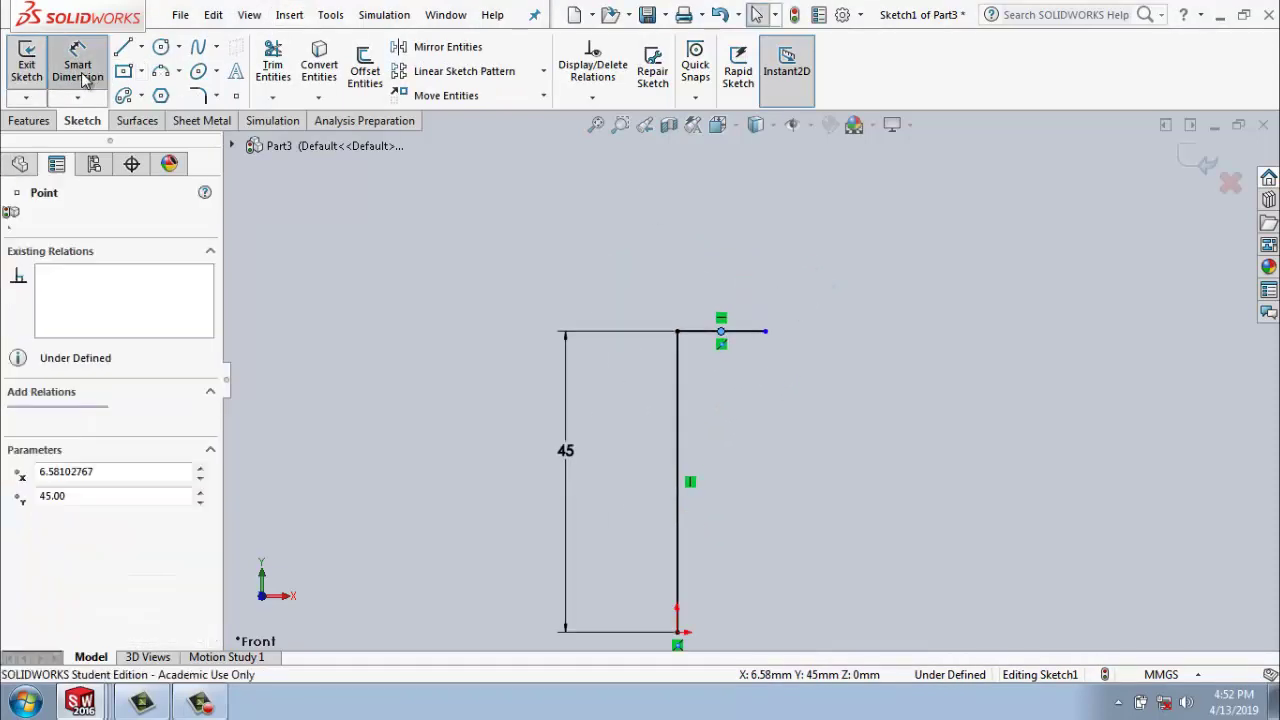
{"action": "left_click", "coordinate": [755, 289]}
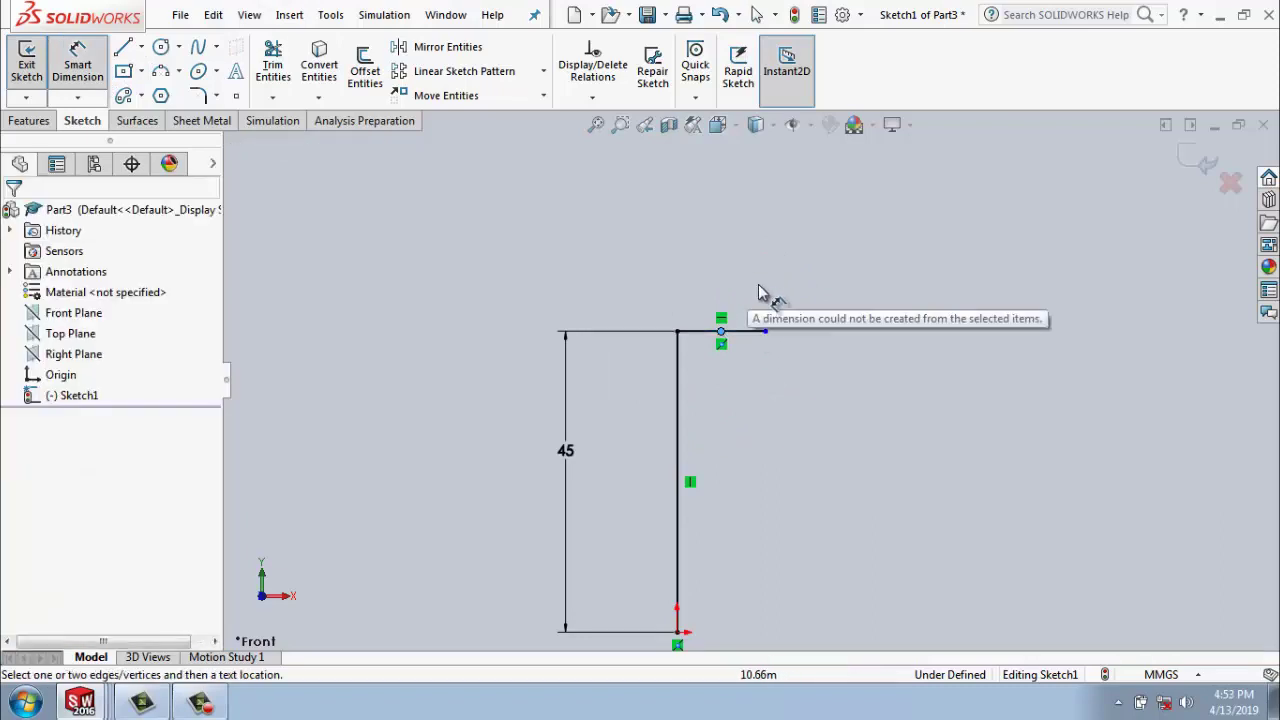
{"action": "left_click", "coordinate": [758, 289]}
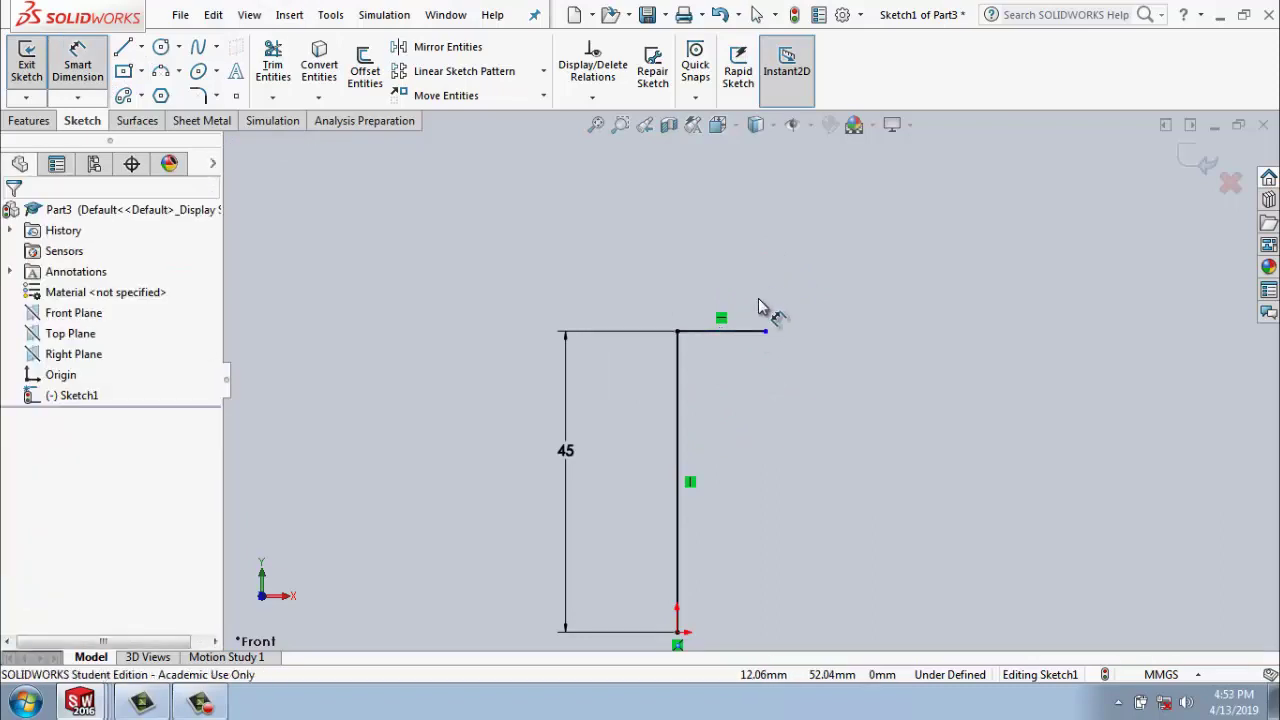
{"action": "left_click", "coordinate": [752, 292]}
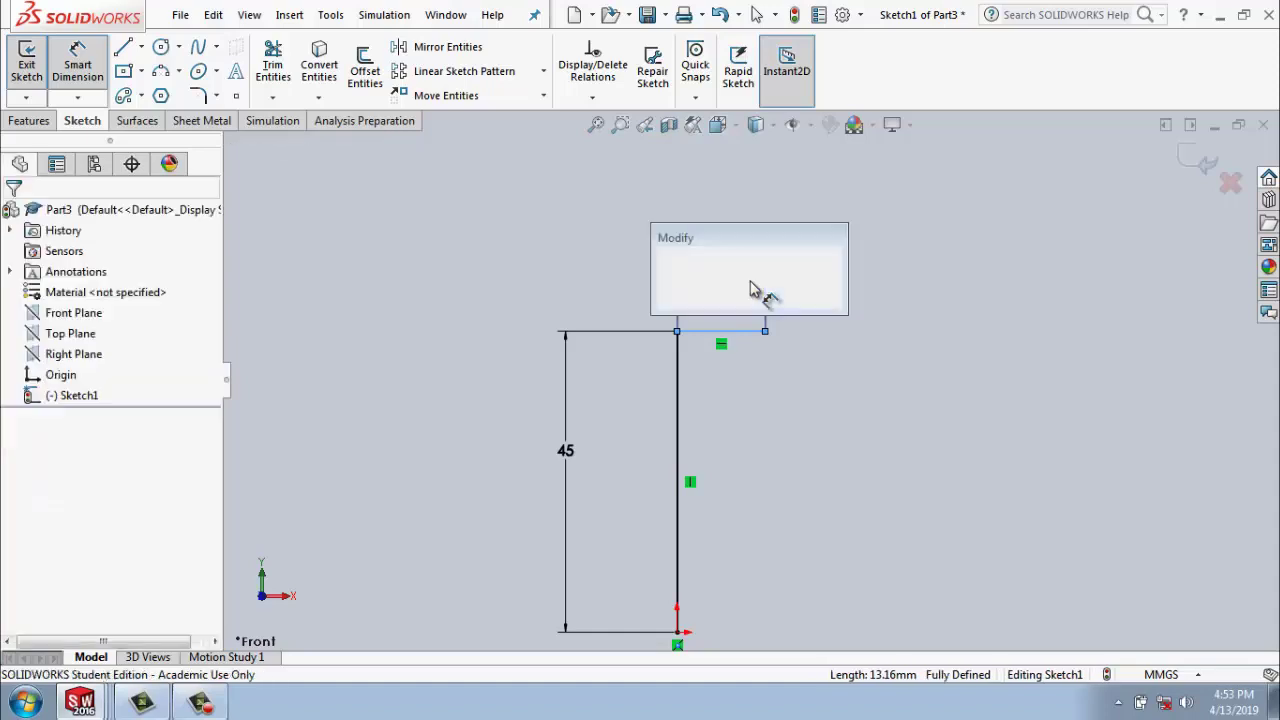
{"action": "type", "text": "5"}
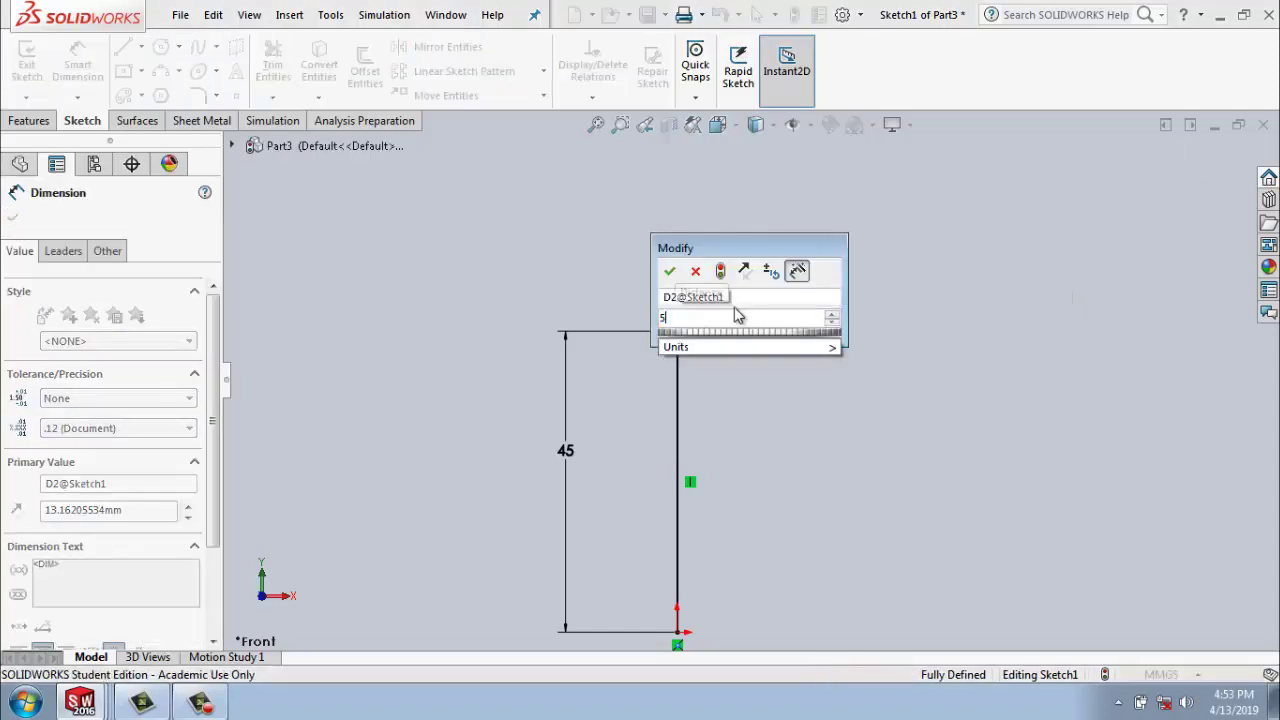
{"action": "left_click", "coordinate": [673, 277]}
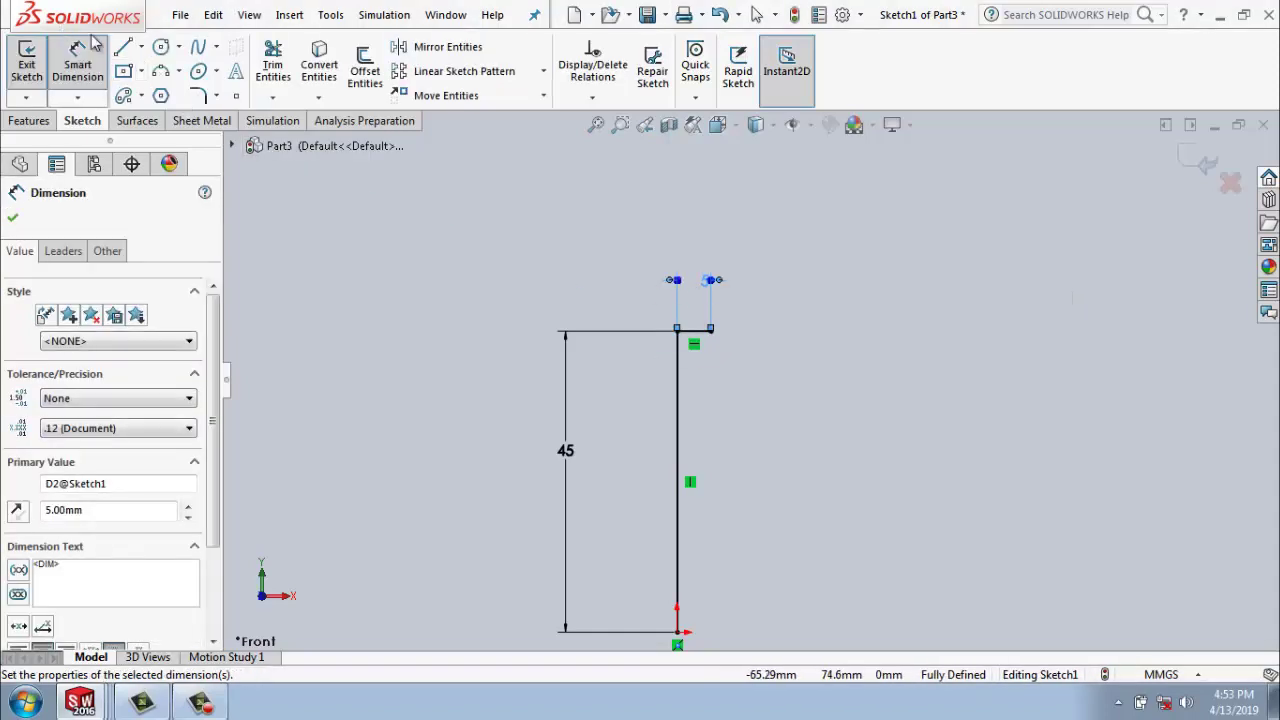
{"action": "left_click", "coordinate": [124, 50]}
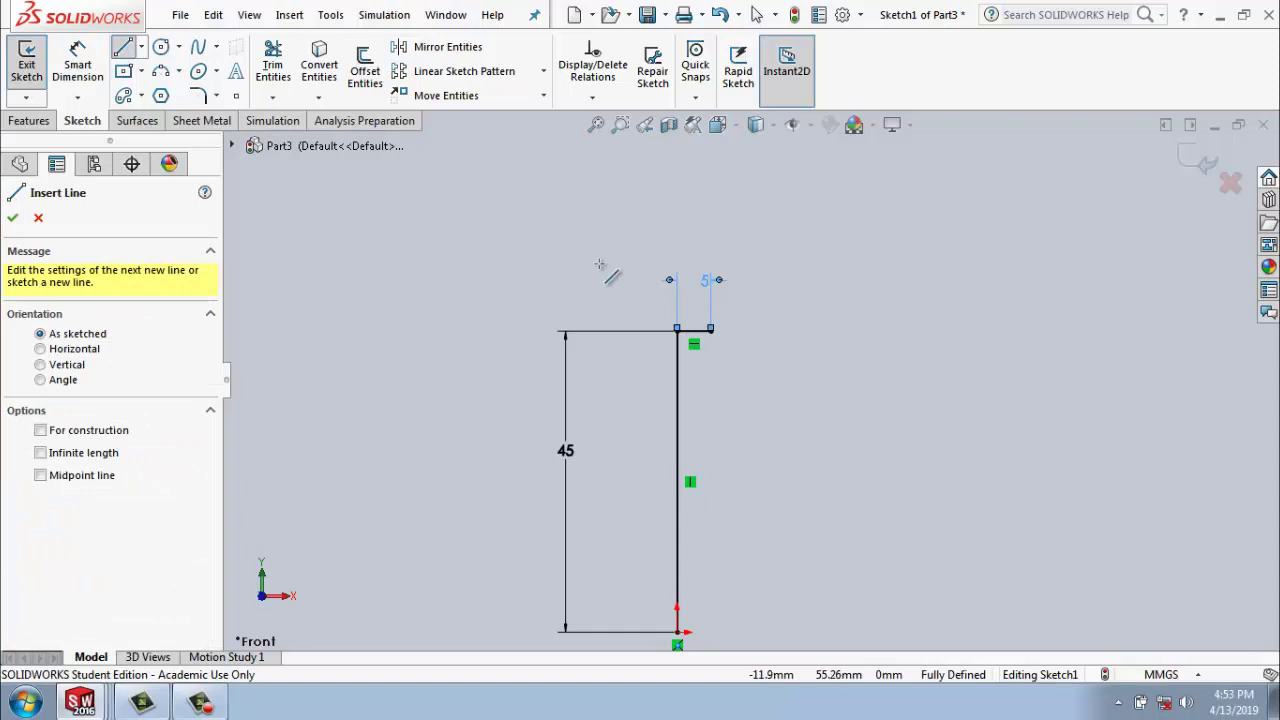
Draw the step drop, the long top edge and the semicircular groove arc.
{"action": "left_click", "coordinate": [710, 331]}
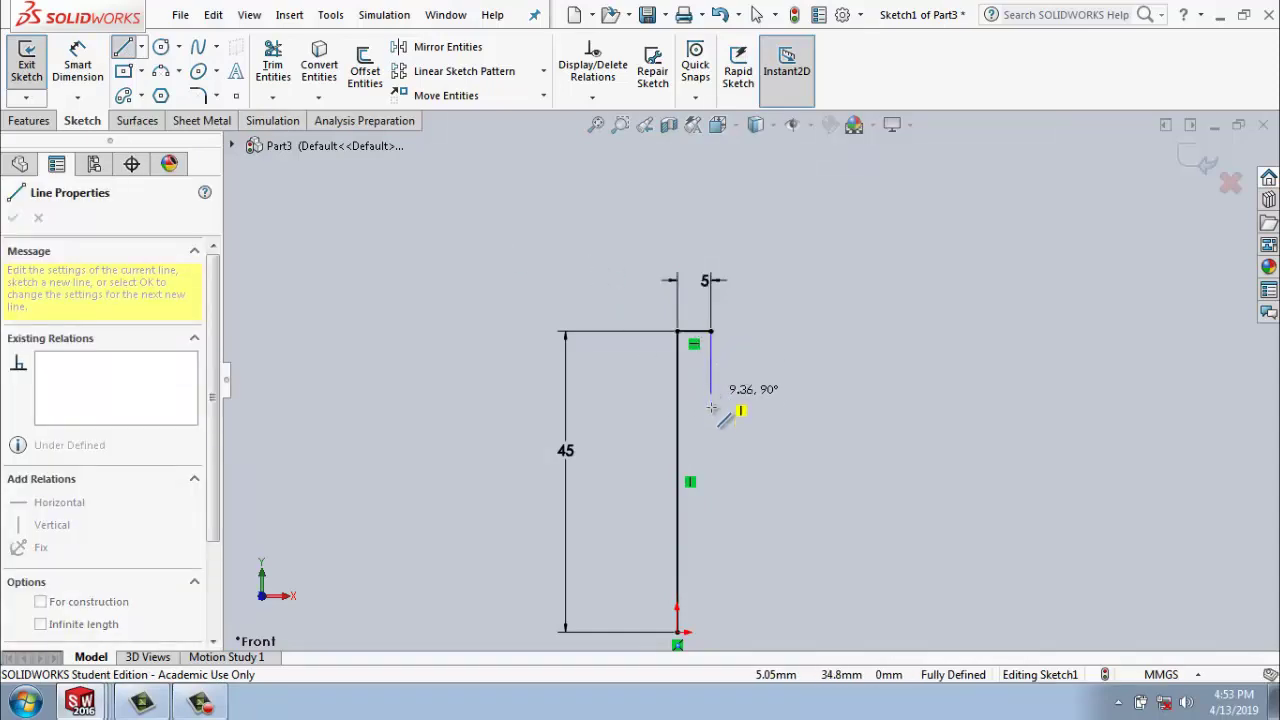
{"action": "left_click", "coordinate": [710, 407]}
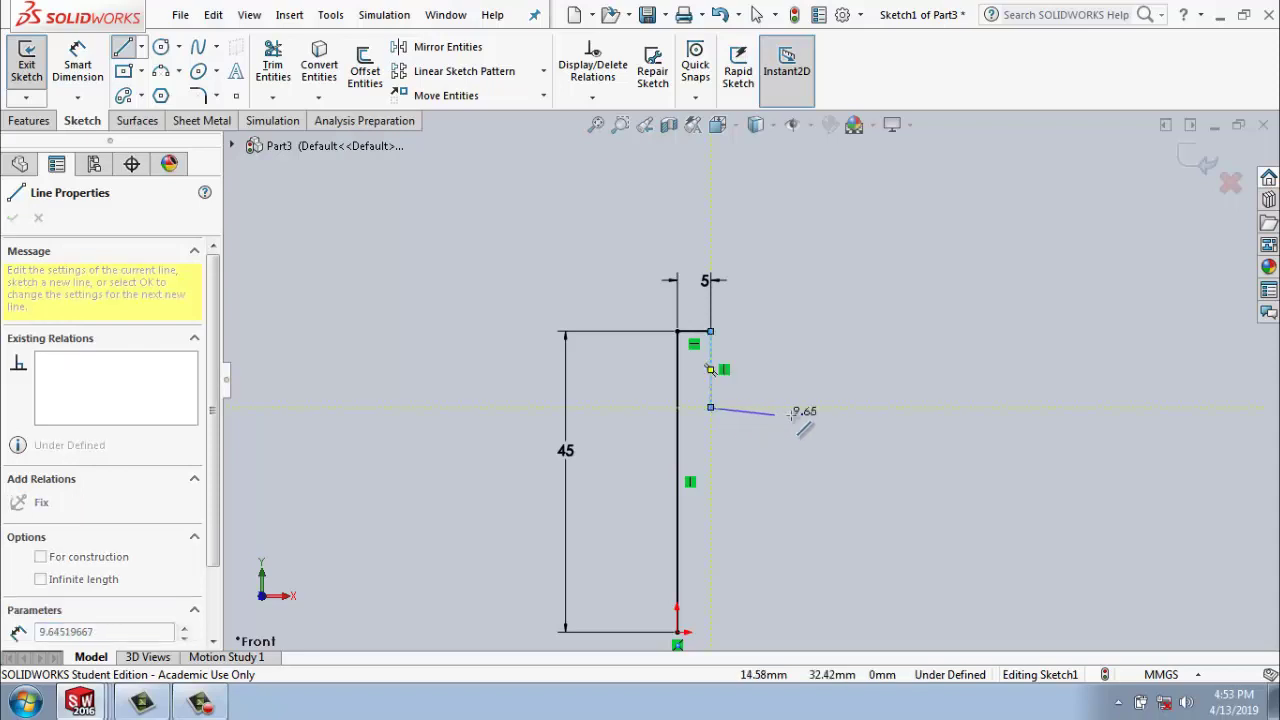
{"action": "left_click", "coordinate": [1050, 407]}
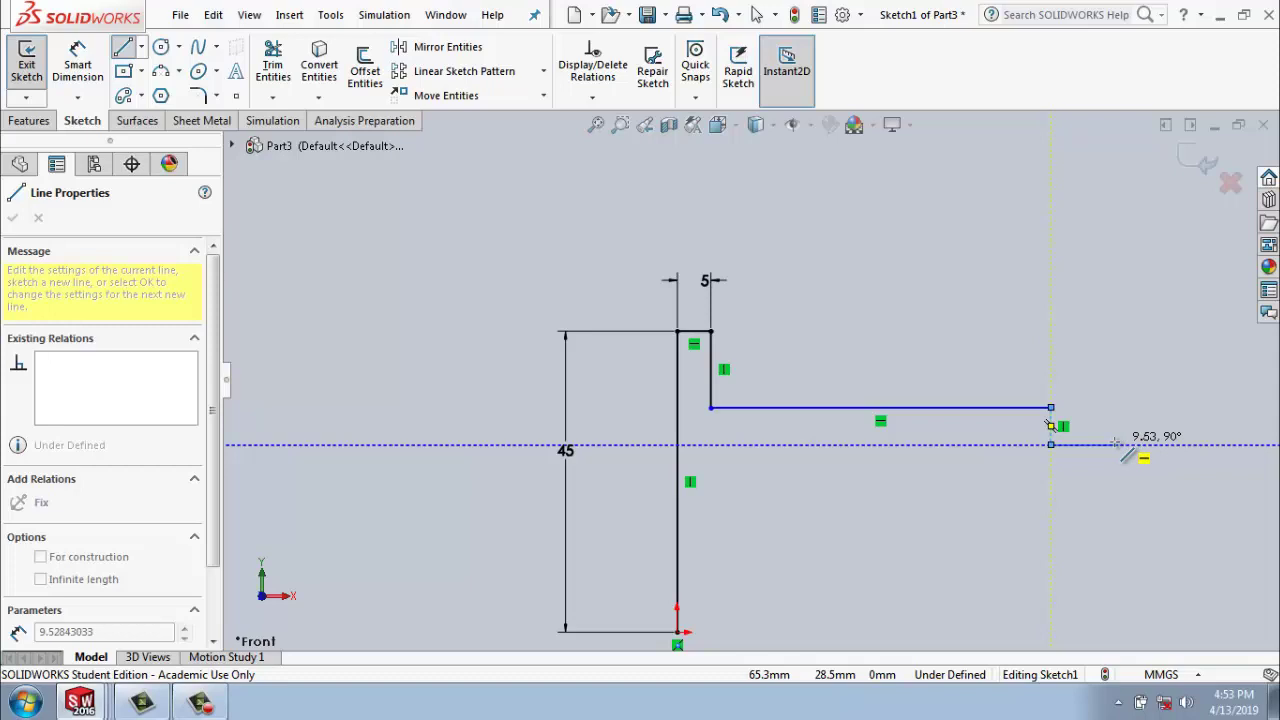
{"action": "left_click", "coordinate": [1115, 444]}
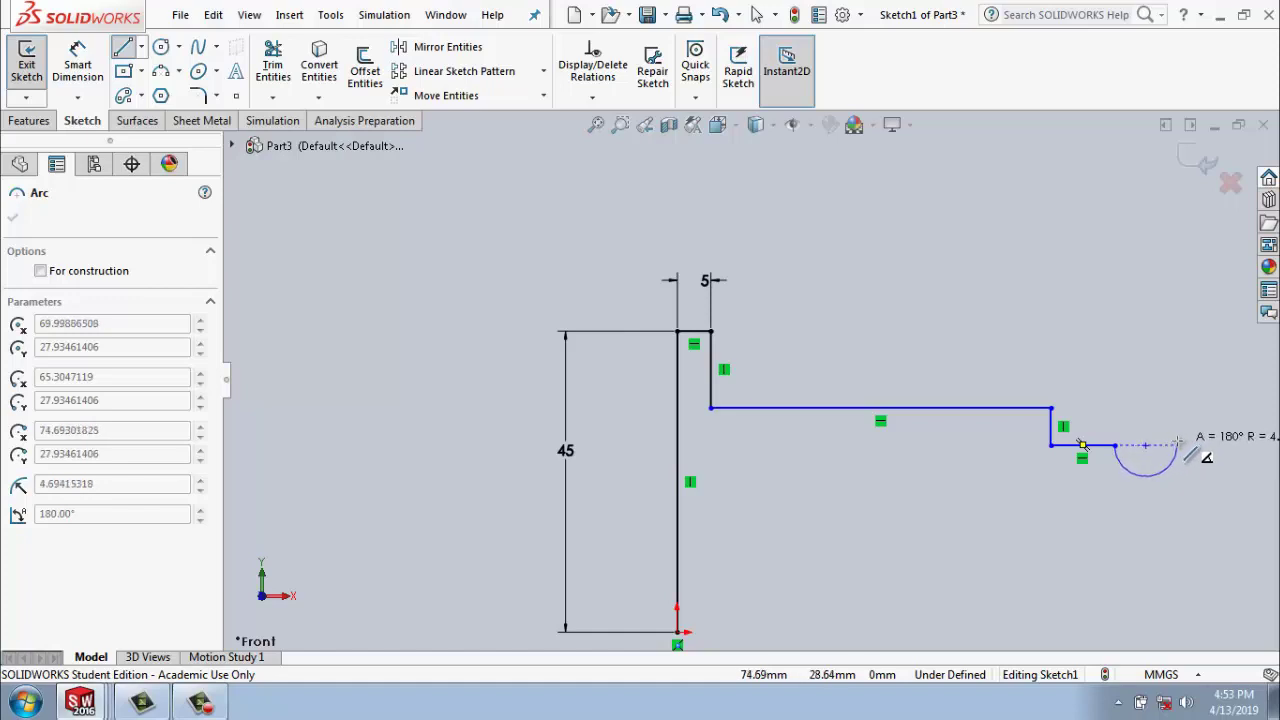
{"action": "left_click", "coordinate": [1178, 444]}
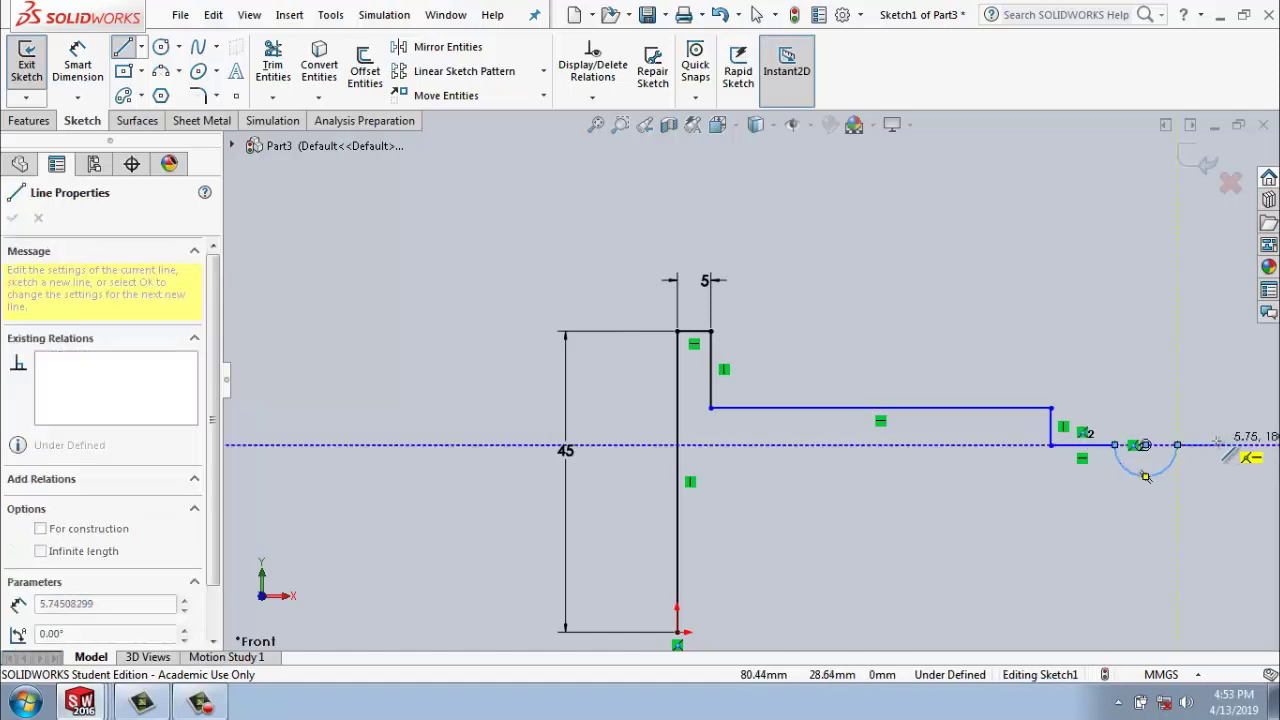
Add the right-end flat and steps, then close the profile back at the origin.
{"action": "left_click", "coordinate": [1216, 444]}
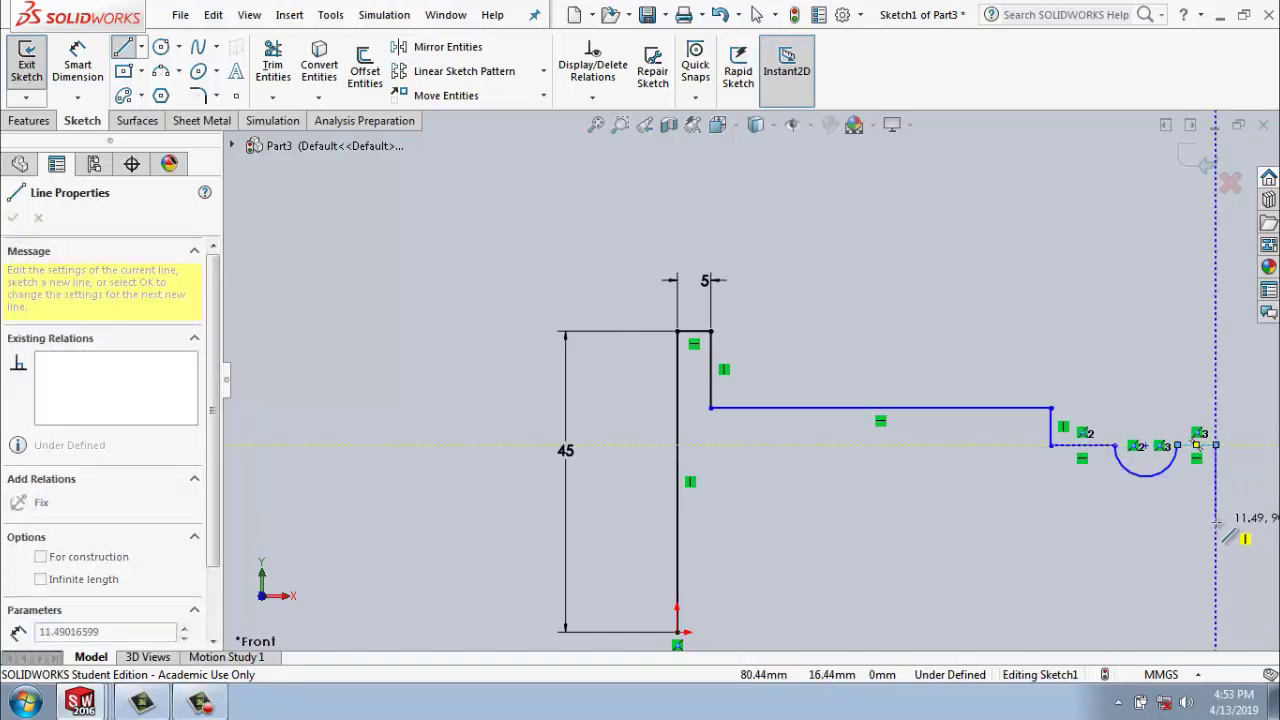
{"action": "left_click", "coordinate": [1216, 521]}
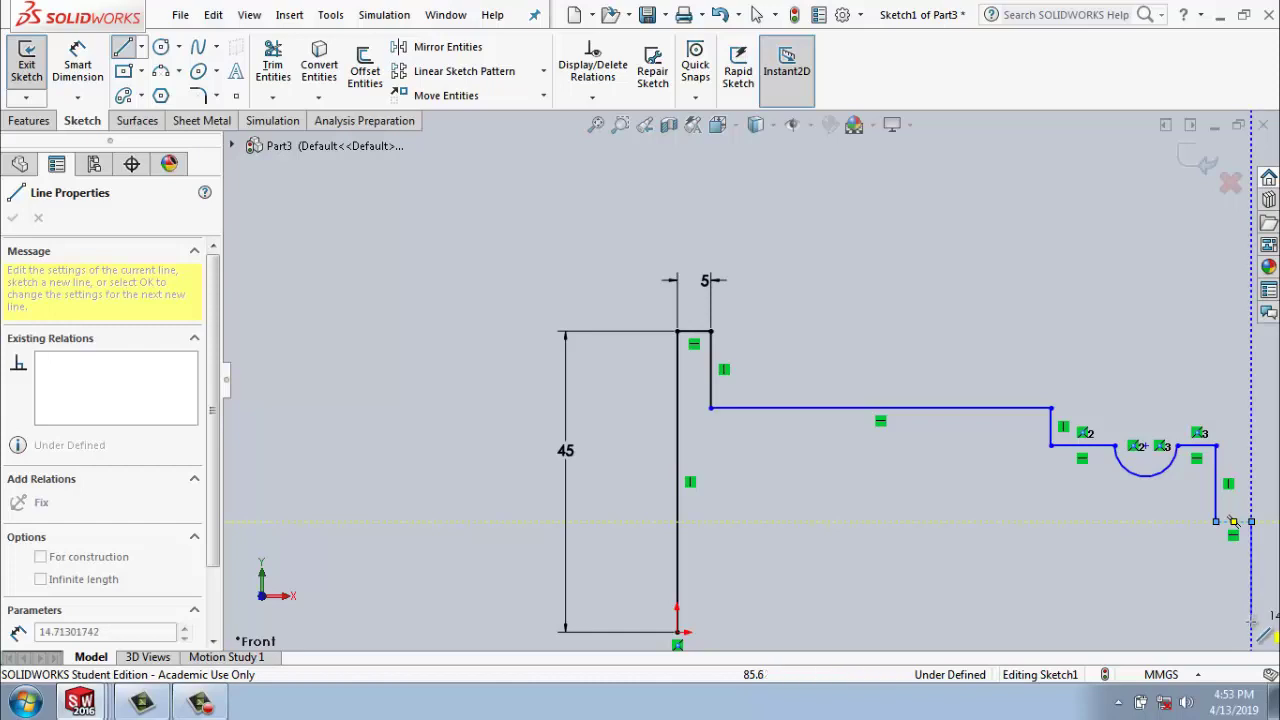
{"action": "left_click", "coordinate": [1251, 621]}
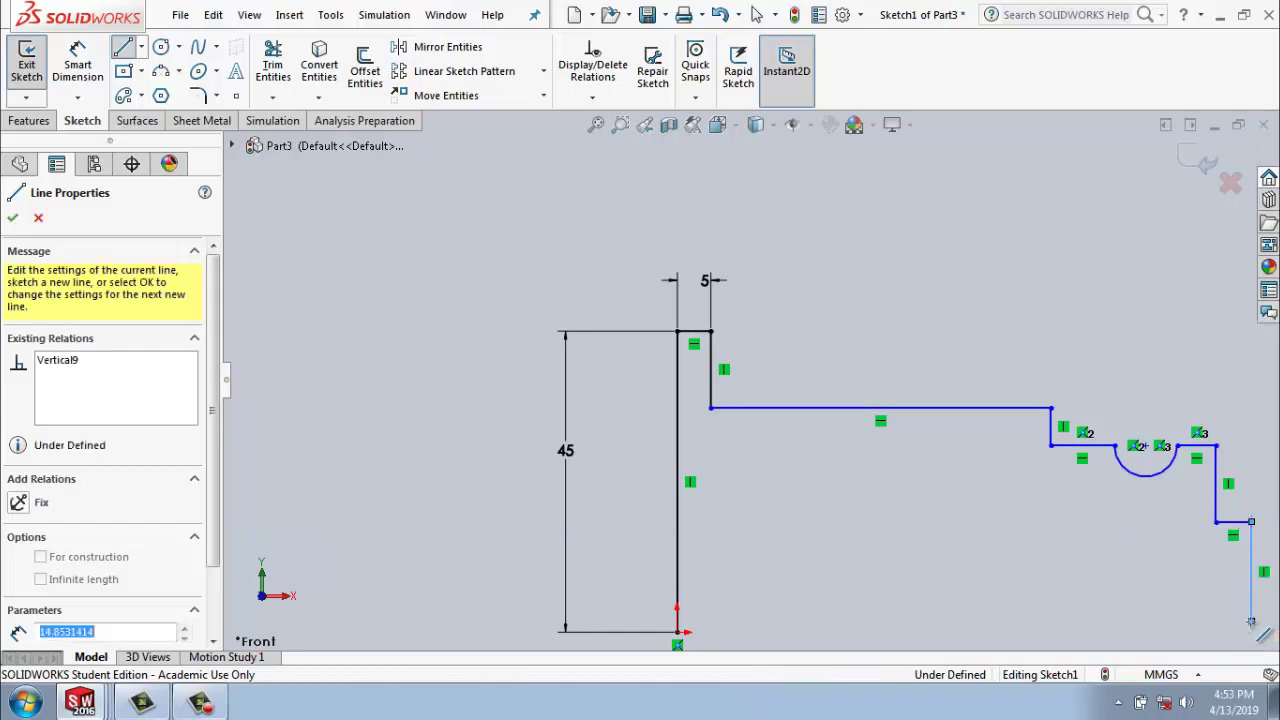
{"action": "left_click", "coordinate": [677, 632]}
{"action": "scroll", "coordinate": [625, 505], "scroll_direction": "down", "scroll_amount": 3}
{"action": "scroll", "coordinate": [620, 497], "scroll_direction": "up", "scroll_amount": 2}
{"action": "scroll", "coordinate": [620, 497], "scroll_direction": "up", "scroll_amount": 3}
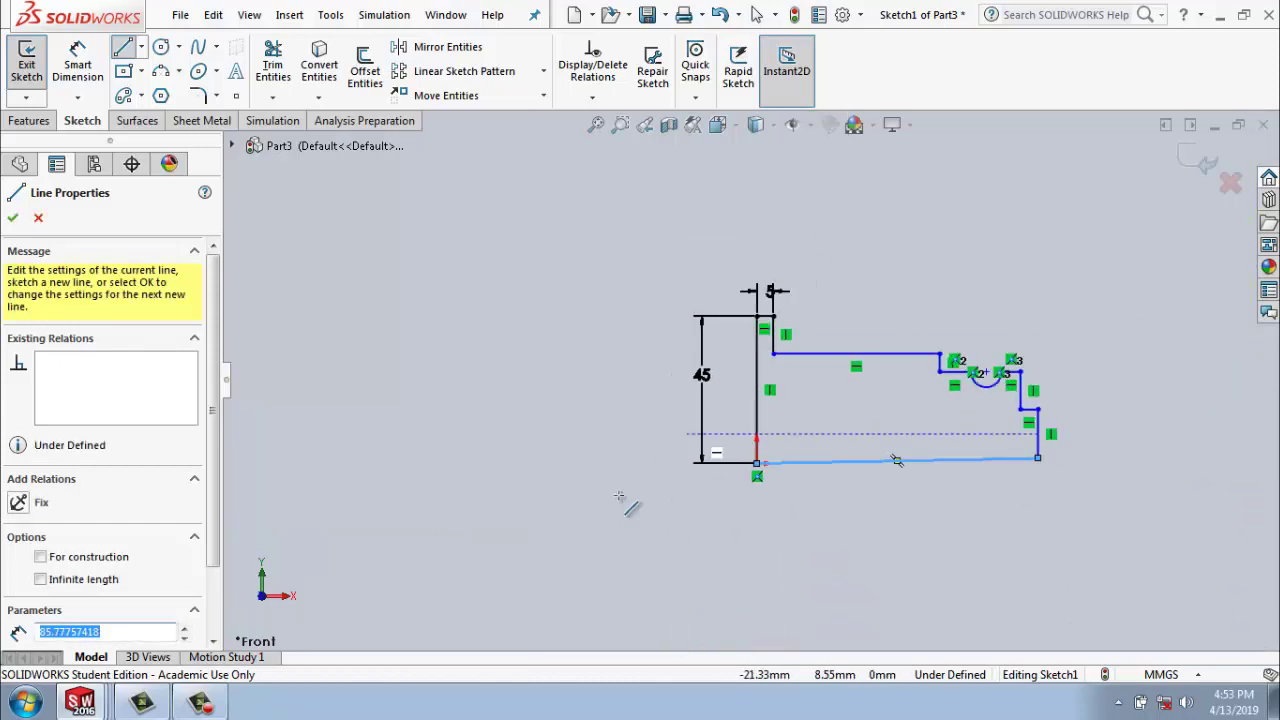
{"action": "key", "text": "Escape"}
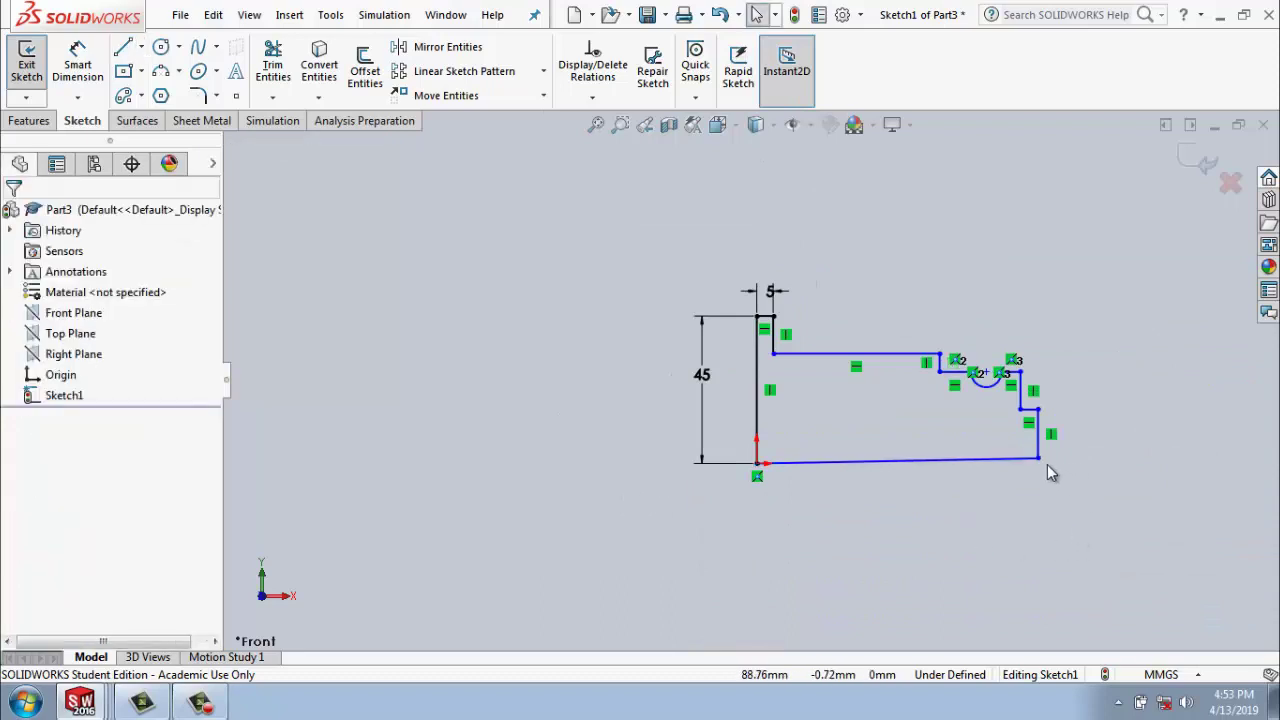
Give the profile's bottom line a Horizontal relation.
{"action": "left_click_drag", "start_coordinate": [1040, 466], "coordinate": [1046, 471]}
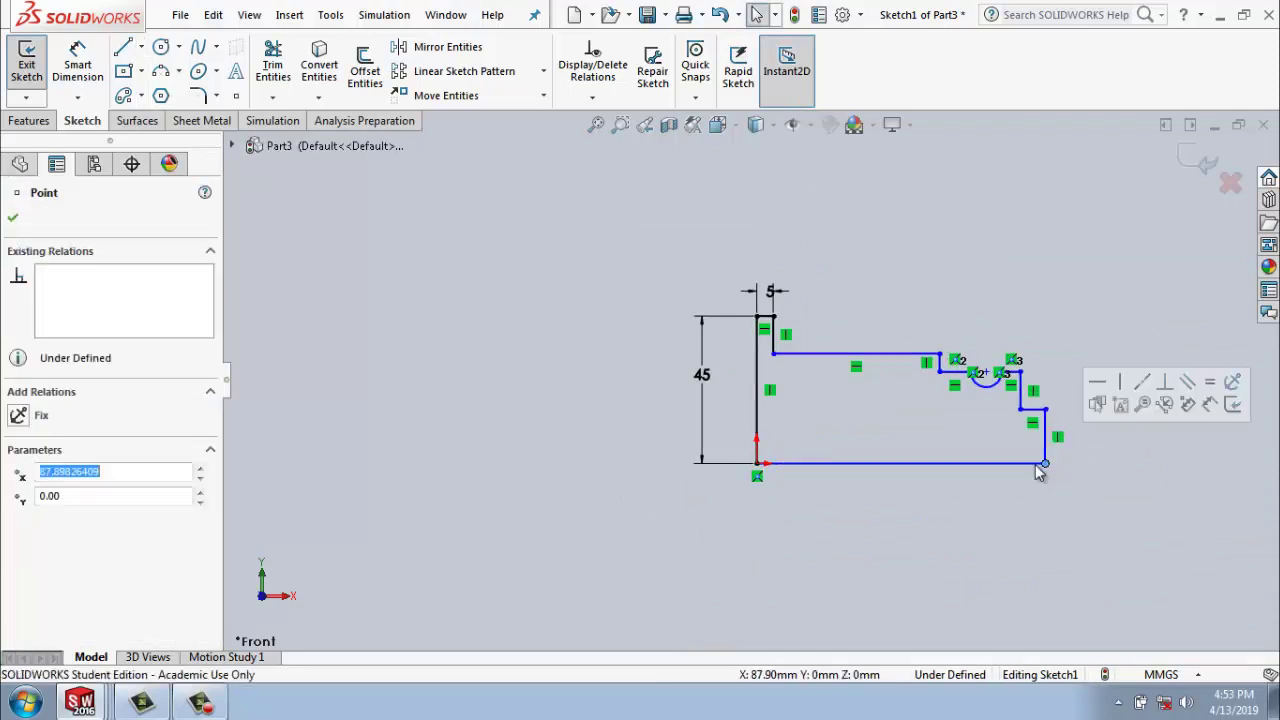
{"action": "left_click", "coordinate": [950, 463]}
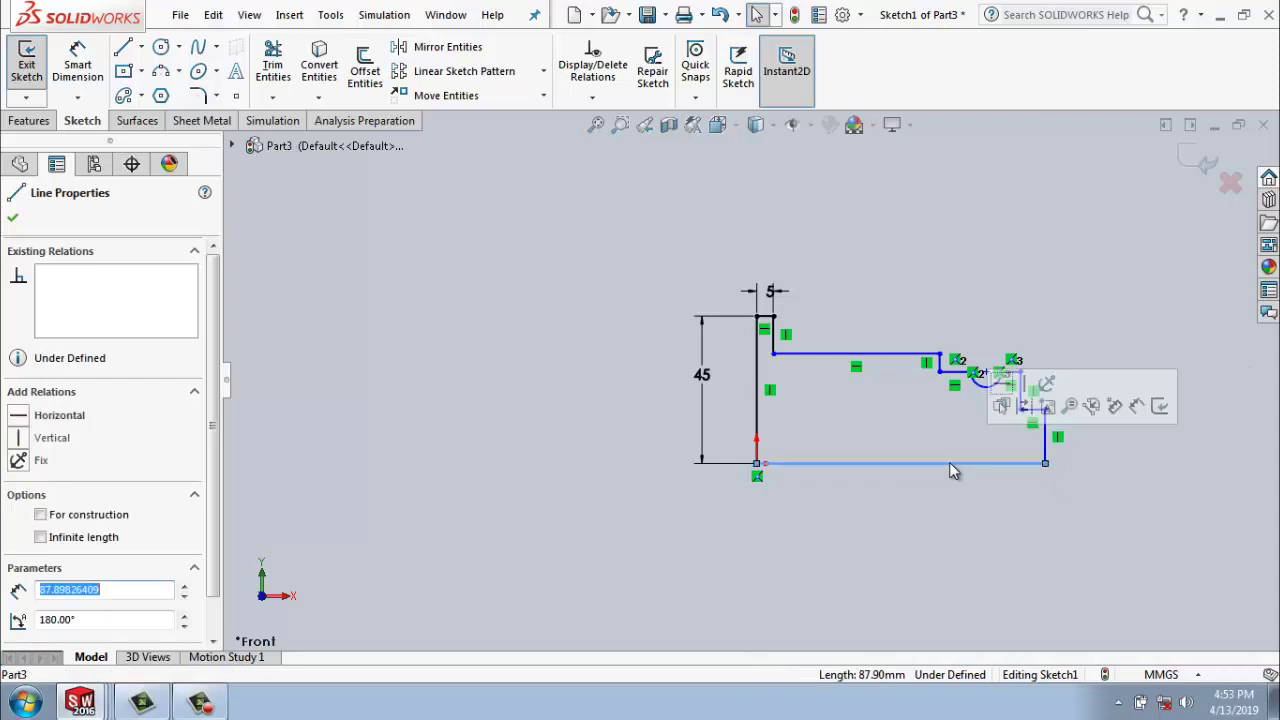
{"action": "left_click", "coordinate": [19, 418]}
{"action": "left_click", "coordinate": [1088, 527]}
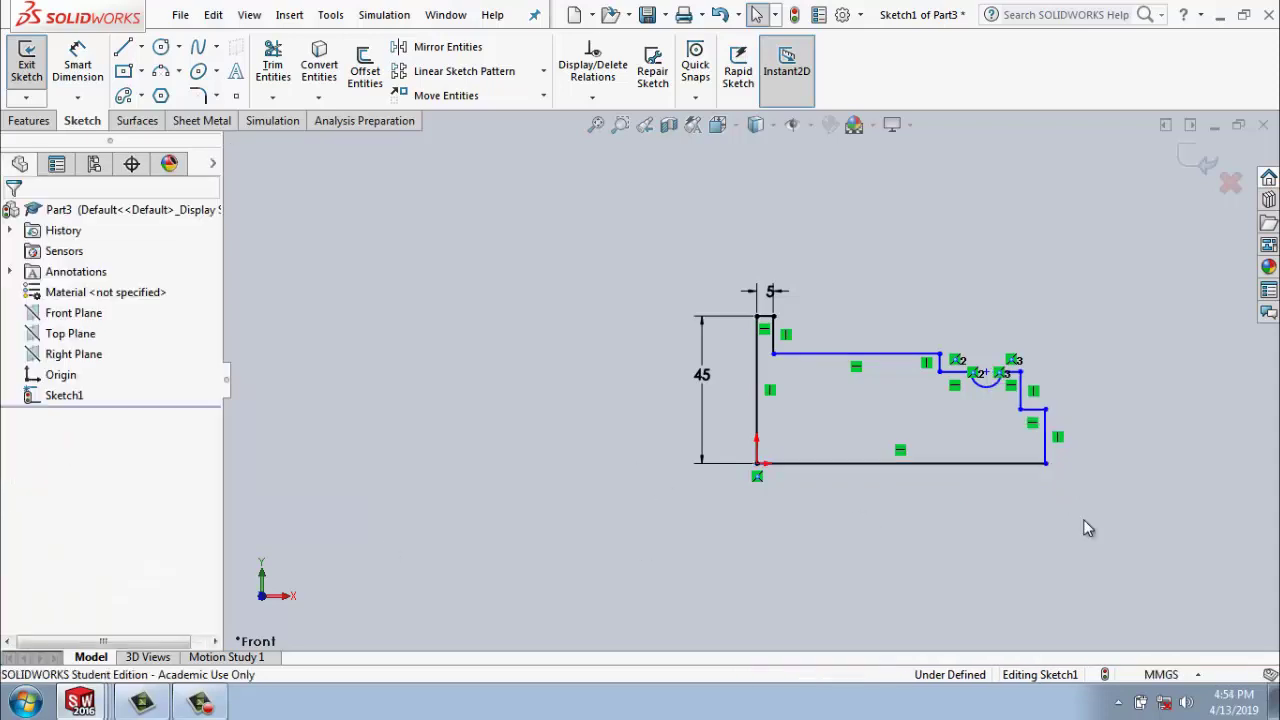
{"action": "key", "text": "f"}
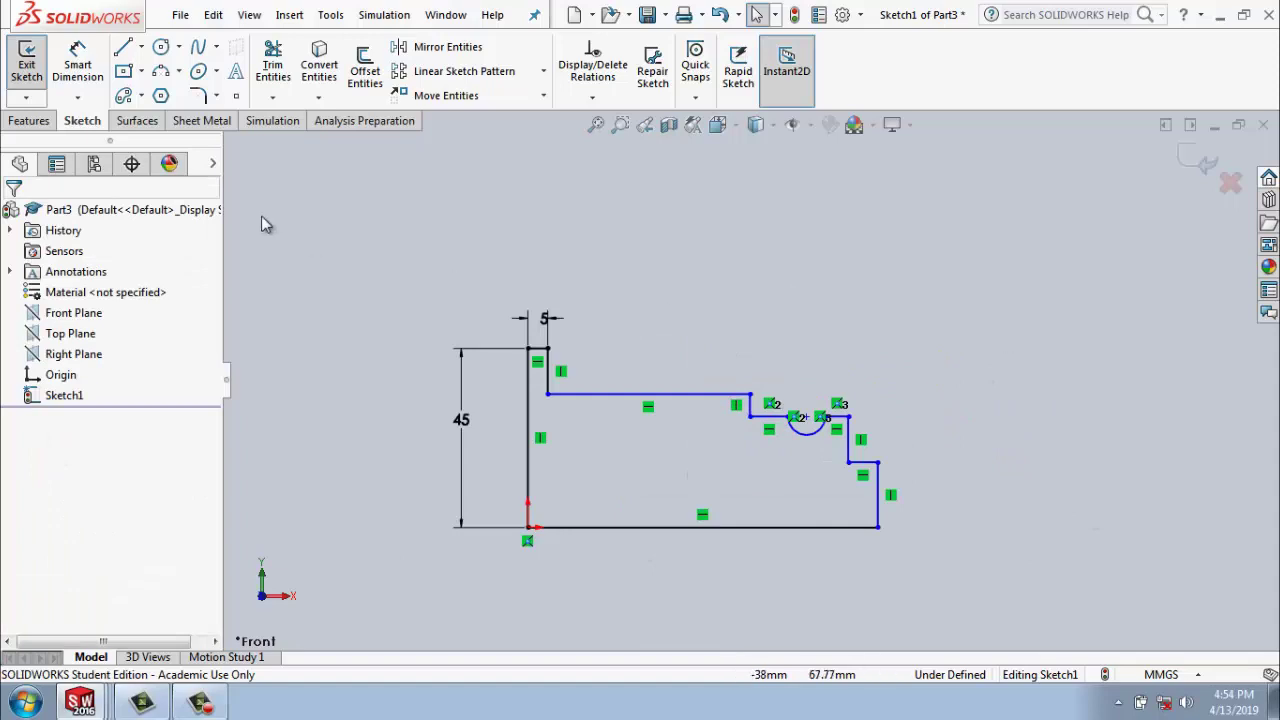
Dimension the groove to R8, the length to 66 and the step height to 18.
{"action": "left_click", "coordinate": [78, 65]}
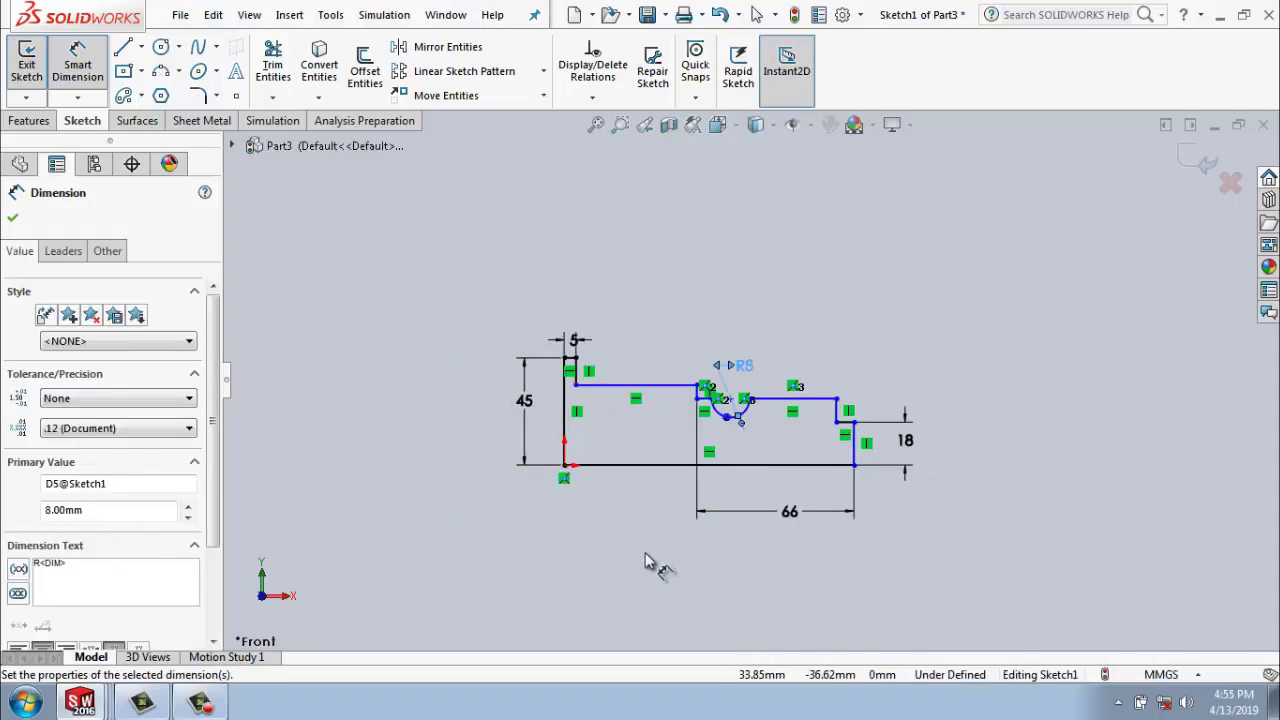
{"action": "key", "text": "Escape"}
{"action": "left_click", "coordinate": [28, 121]}
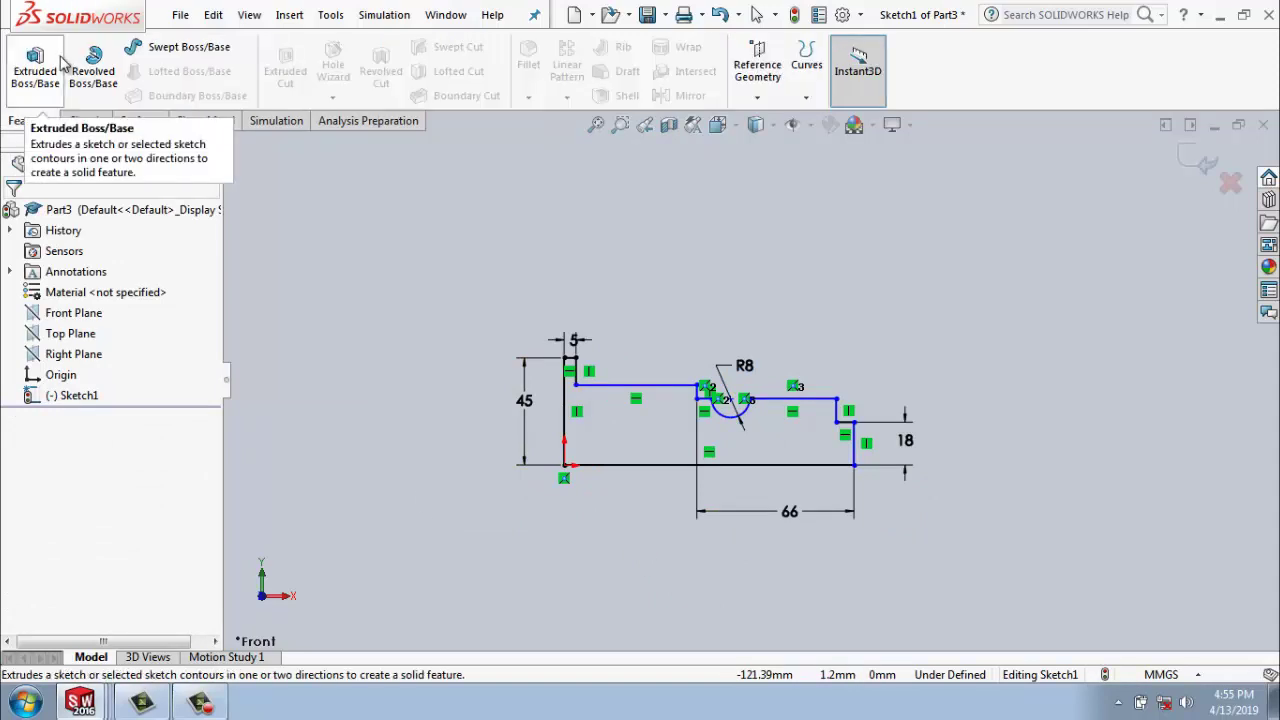
Revolve the profile a full 360° about the bottom line (Line12) to create Revolve1.
{"action": "left_click", "coordinate": [93, 68]}
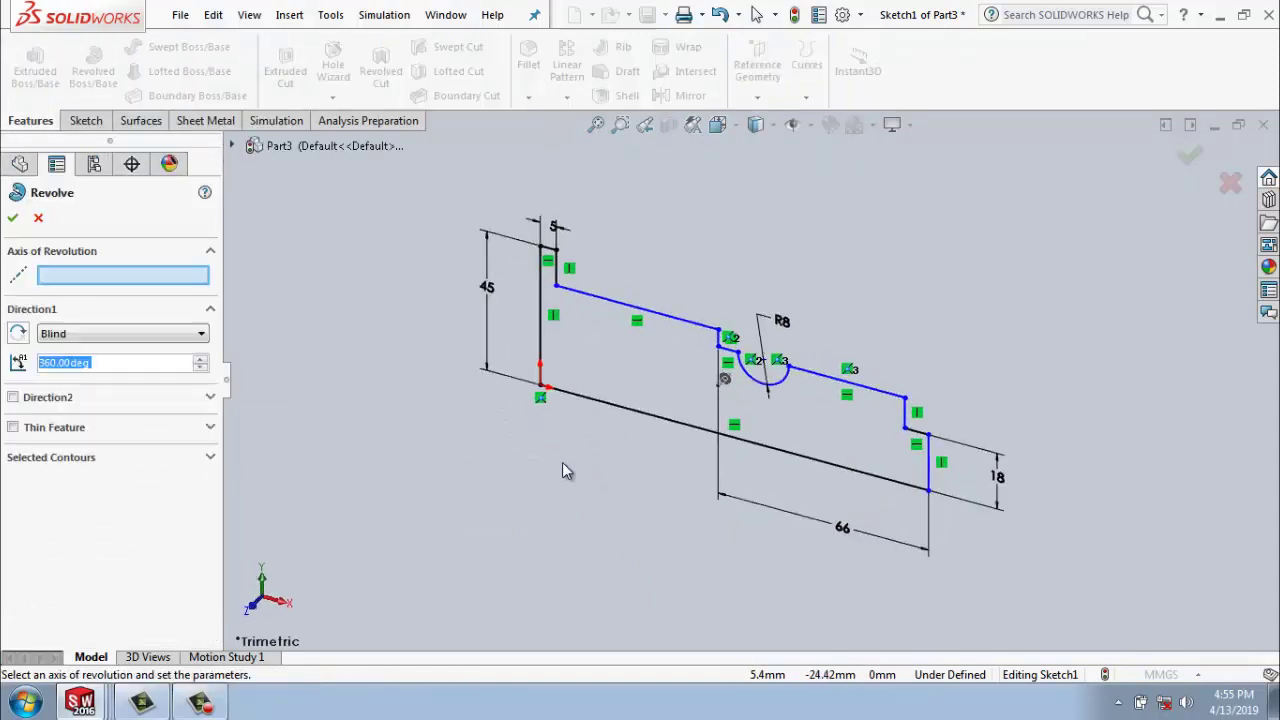
{"action": "left_click", "coordinate": [676, 428]}
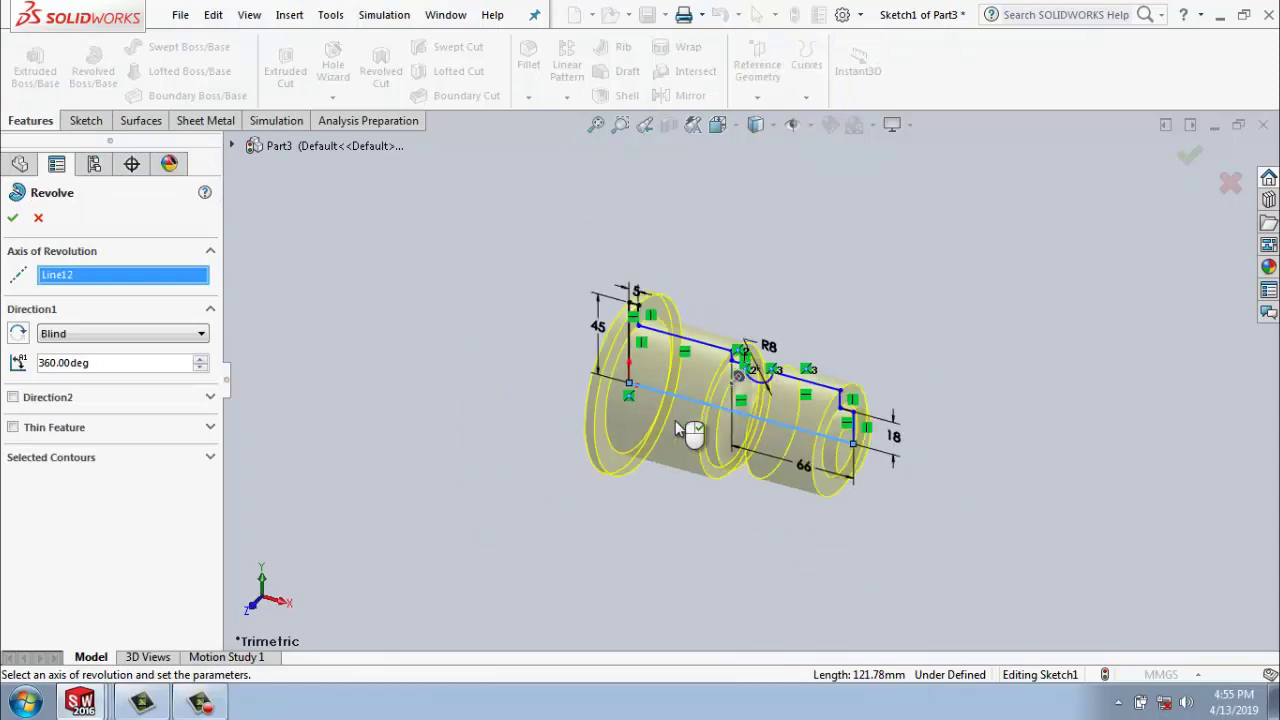
{"action": "left_click", "coordinate": [1189, 156]}
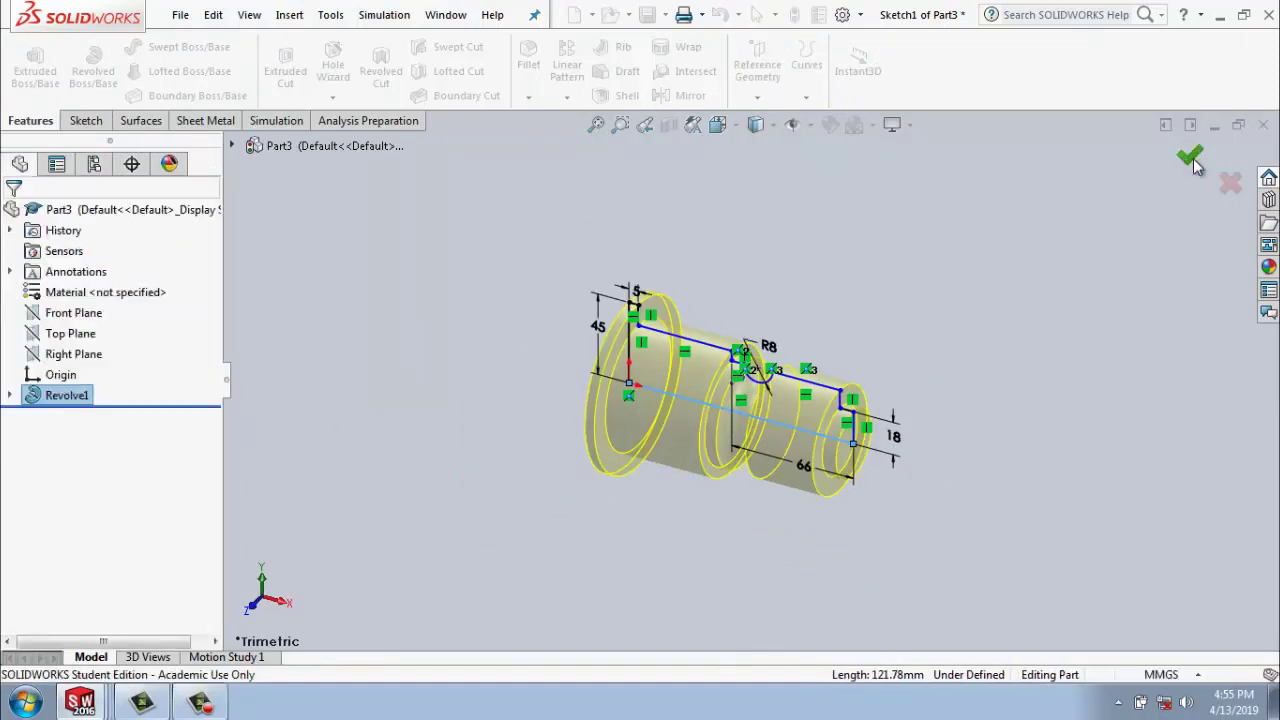
{"action": "mouse_move", "coordinate": [1033, 428]}
{"action": "middle_mouse_down"}
{"action": "mouse_move", "coordinate": [1077, 477]}
{"action": "mouse_move", "coordinate": [1014, 506]}
{"action": "mouse_move", "coordinate": [1127, 441]}
{"action": "mouse_move", "coordinate": [1110, 432]}
{"action": "middle_mouse_up"}
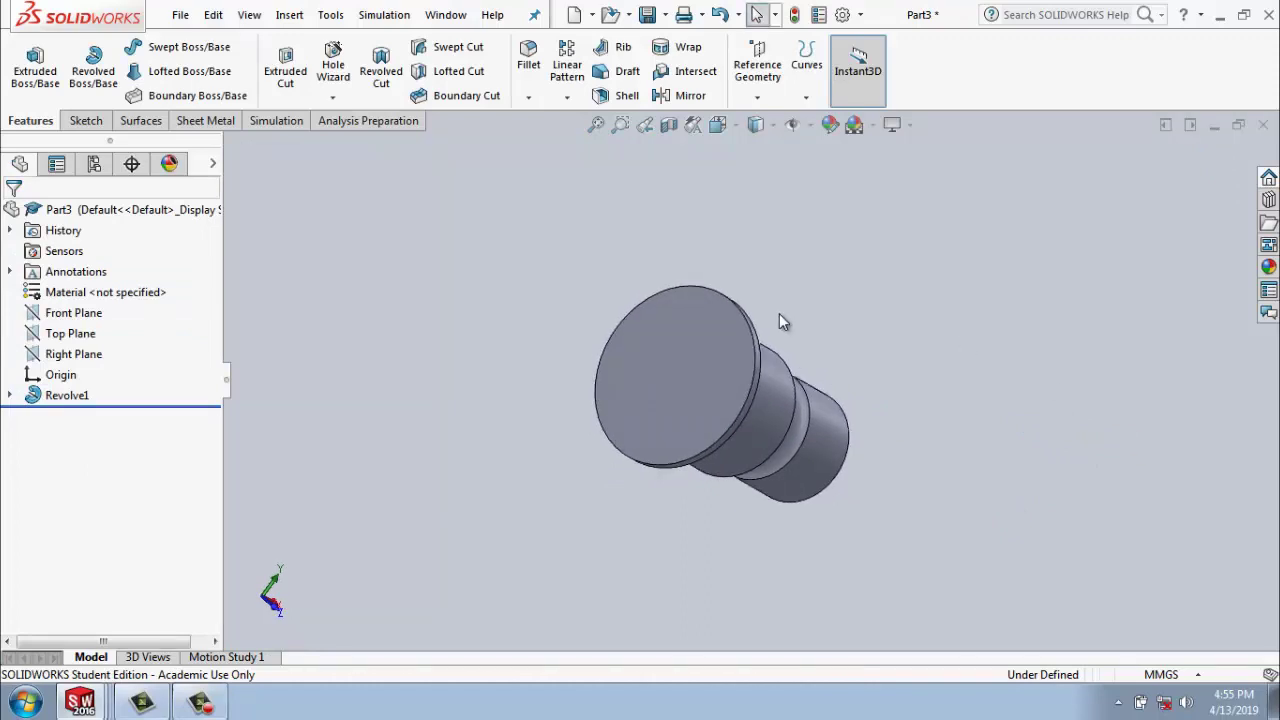
Start a sketch on the shaft's end face and draw two concentric circles on the axis.
{"action": "left_click", "coordinate": [724, 336]}
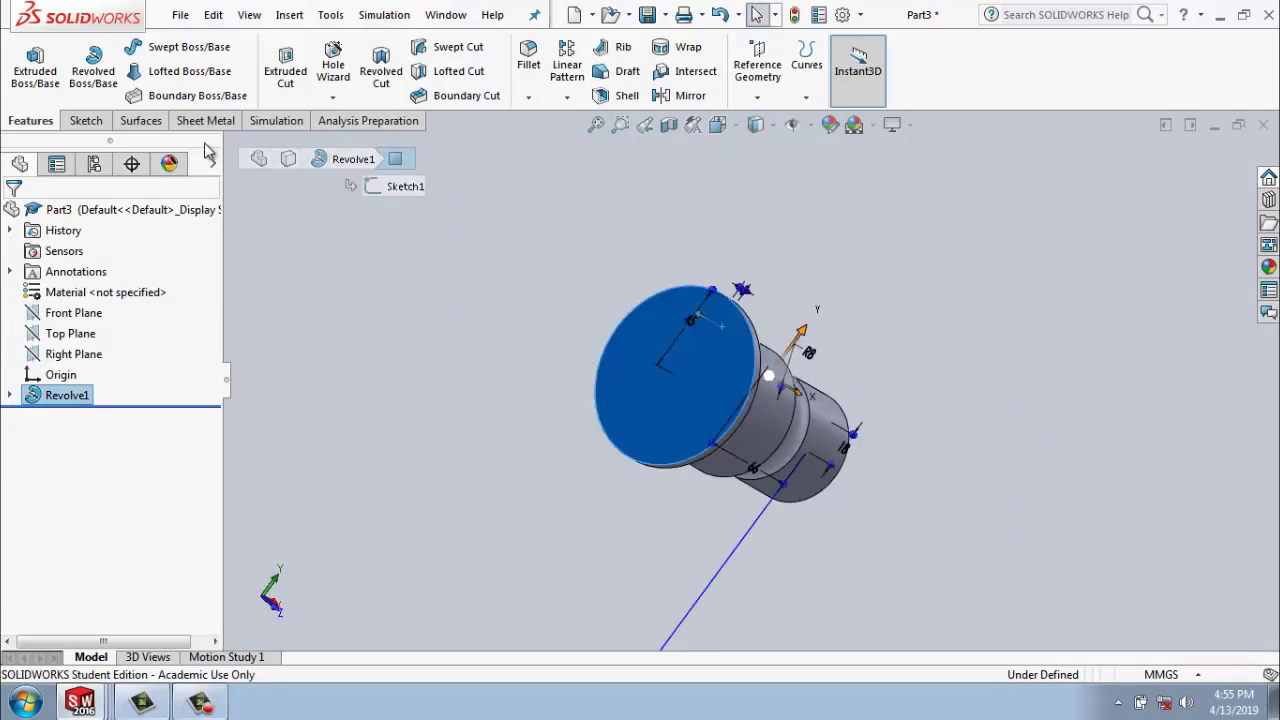
{"action": "left_click", "coordinate": [82, 121]}
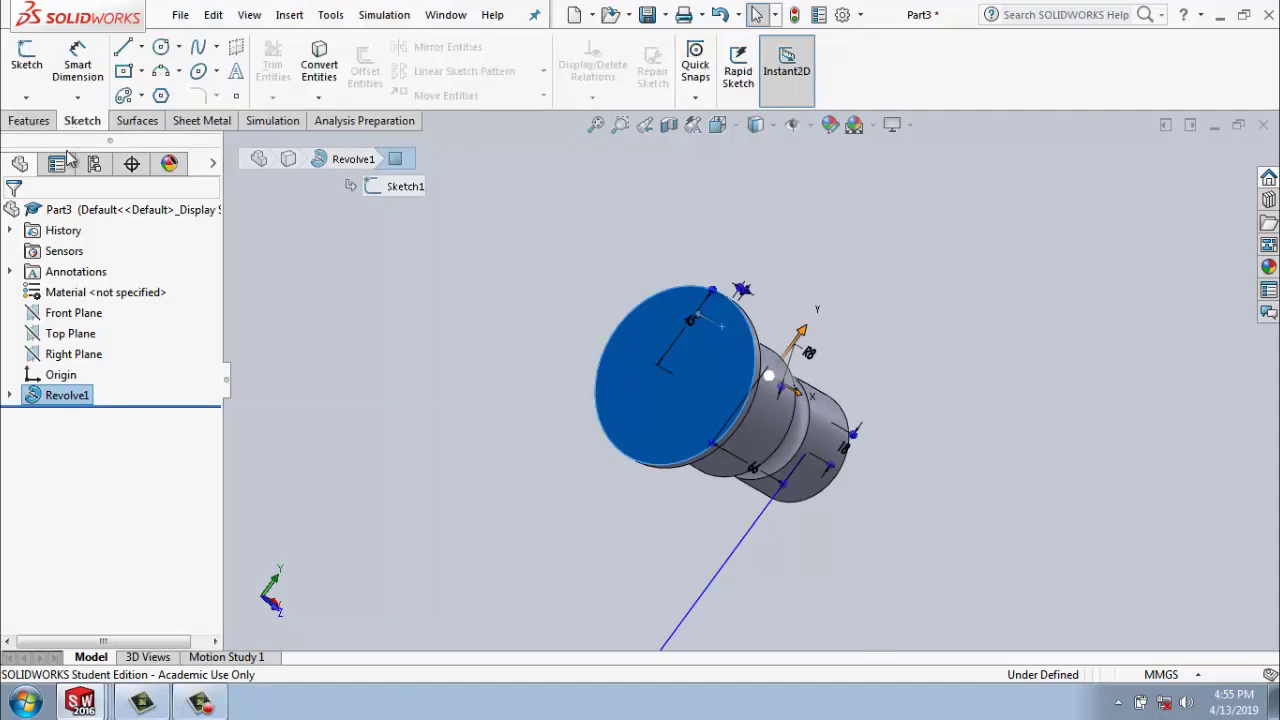
{"action": "key", "text": "ctrl+3"}
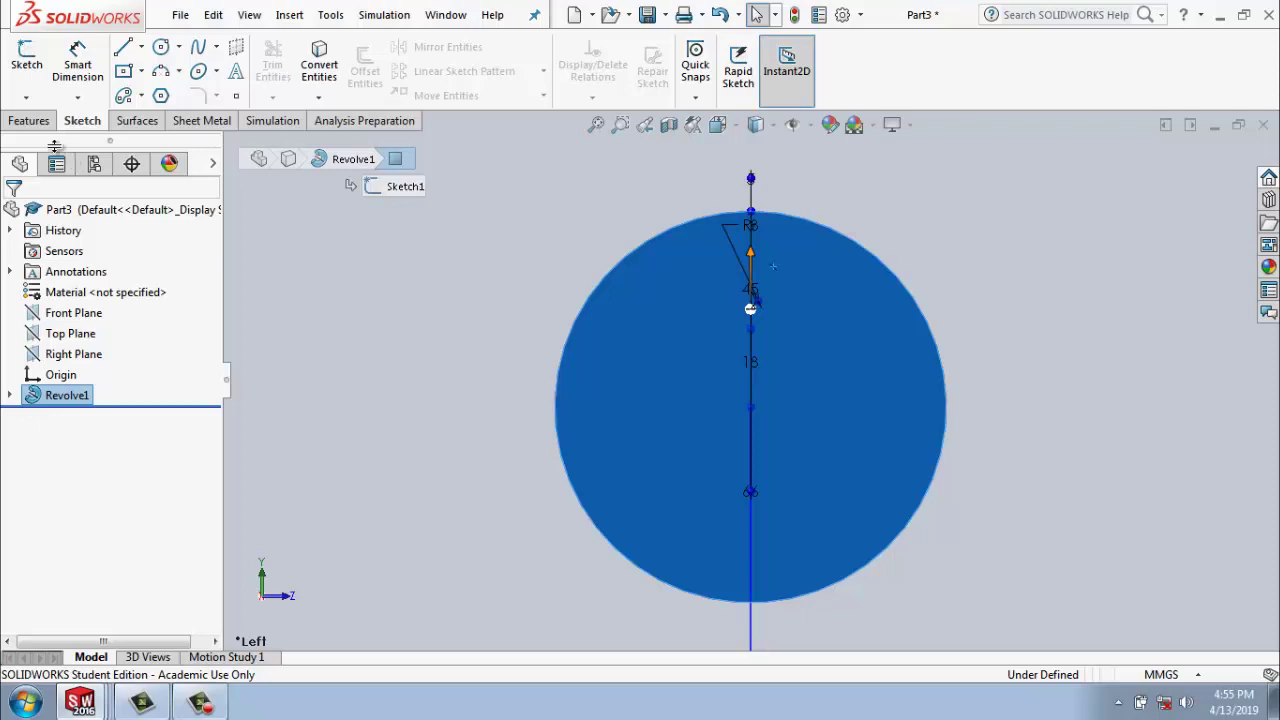
{"action": "left_click", "coordinate": [159, 48]}
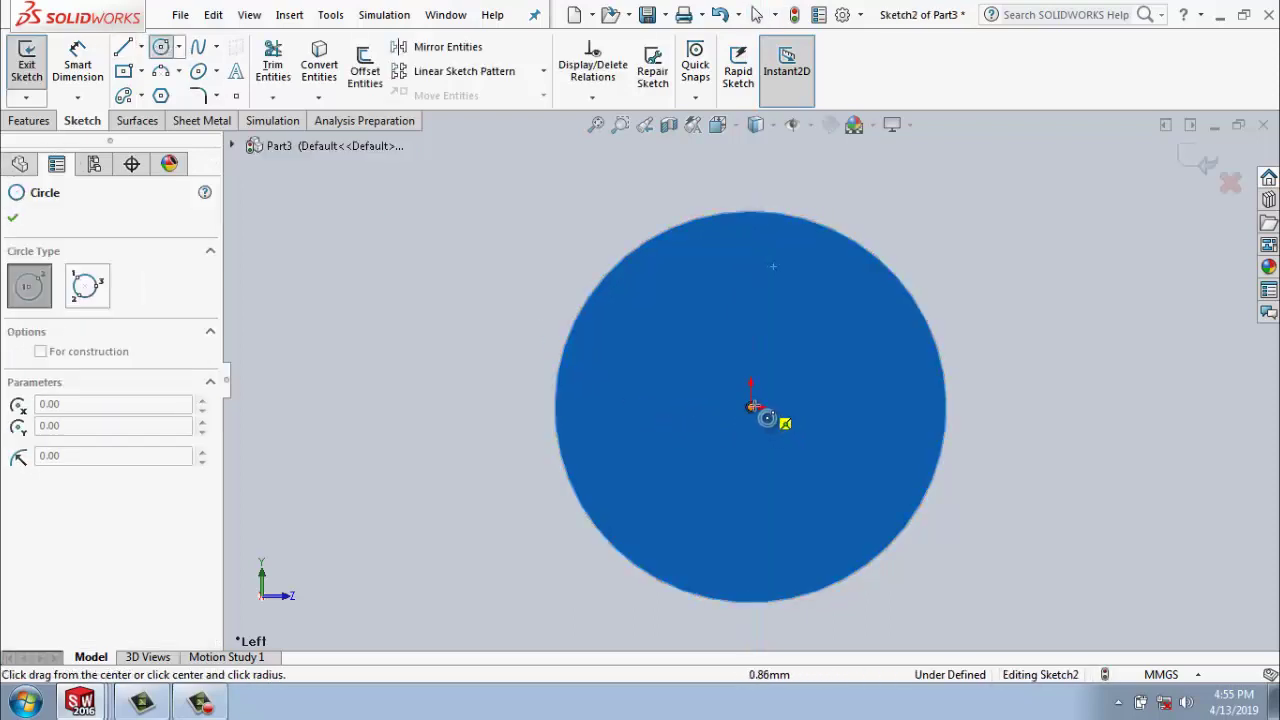
{"action": "left_click", "coordinate": [752, 407]}
{"action": "left_click", "coordinate": [872, 600]}
{"action": "scroll", "coordinate": [850, 540], "scroll_direction": "up", "scroll_amount": 2}
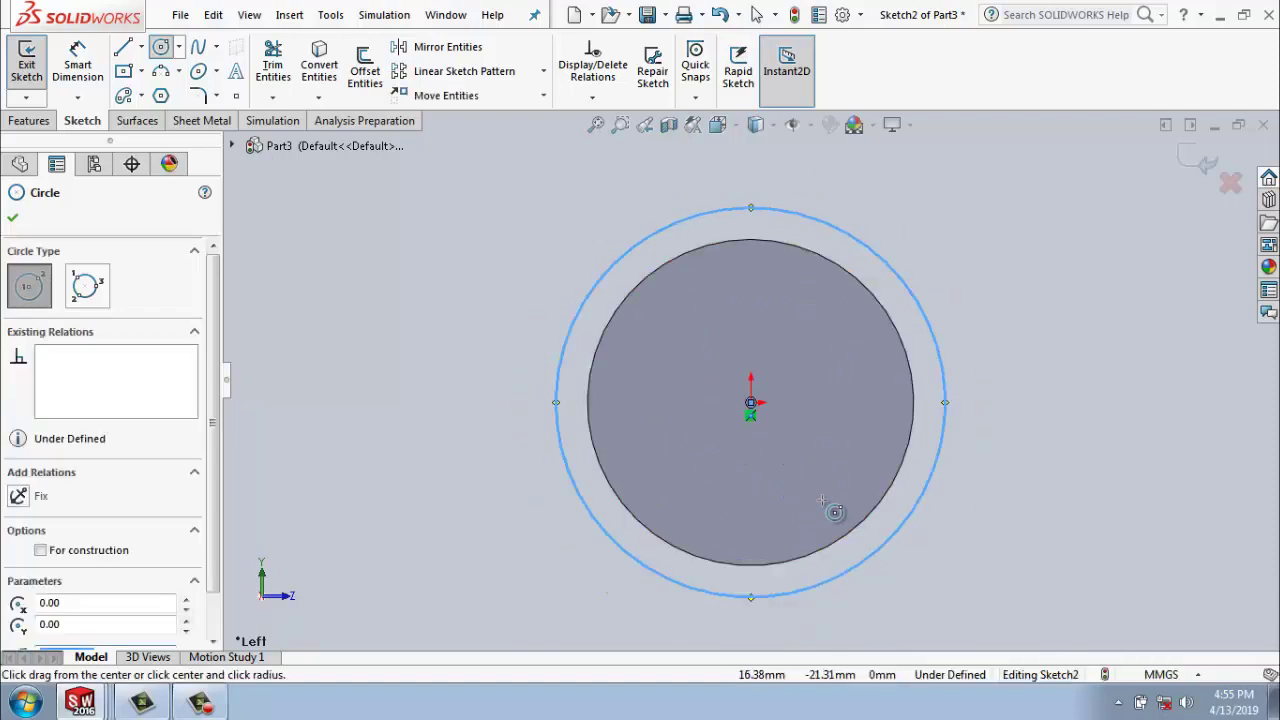
{"action": "scroll", "coordinate": [800, 450], "scroll_direction": "up", "scroll_amount": 2}
{"action": "left_click", "coordinate": [751, 397]}
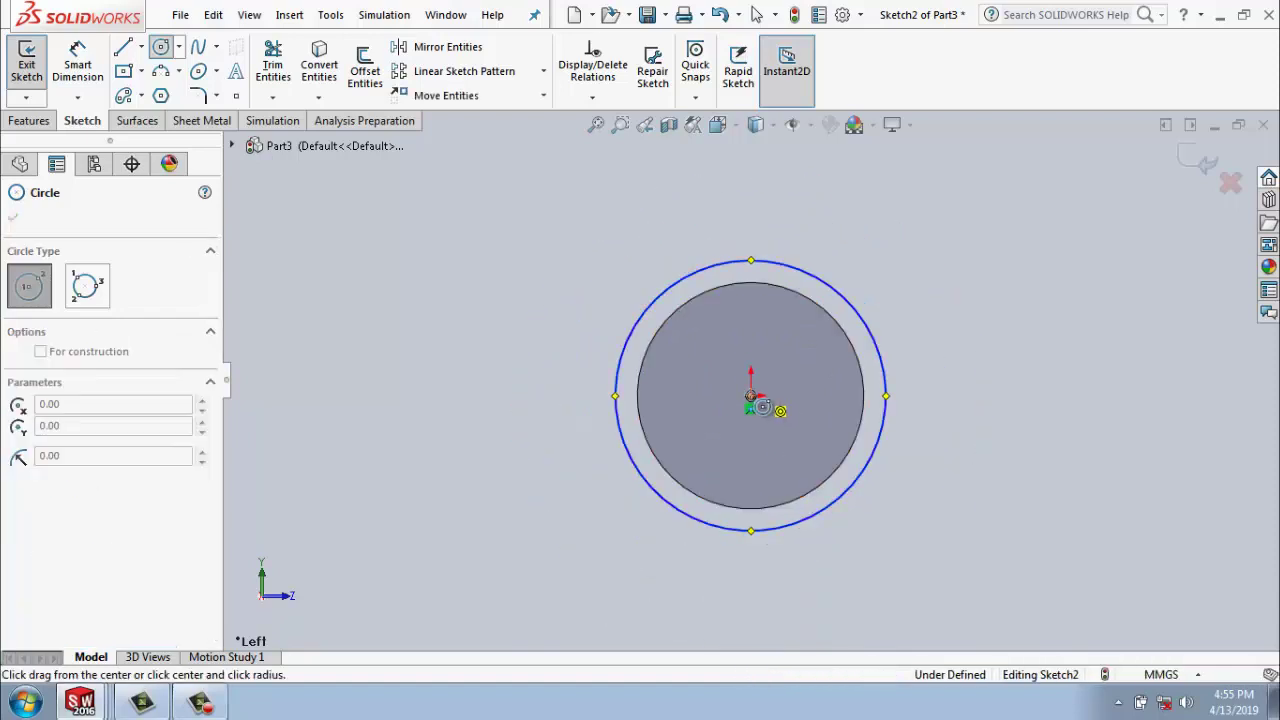
{"action": "left_click", "coordinate": [823, 555]}
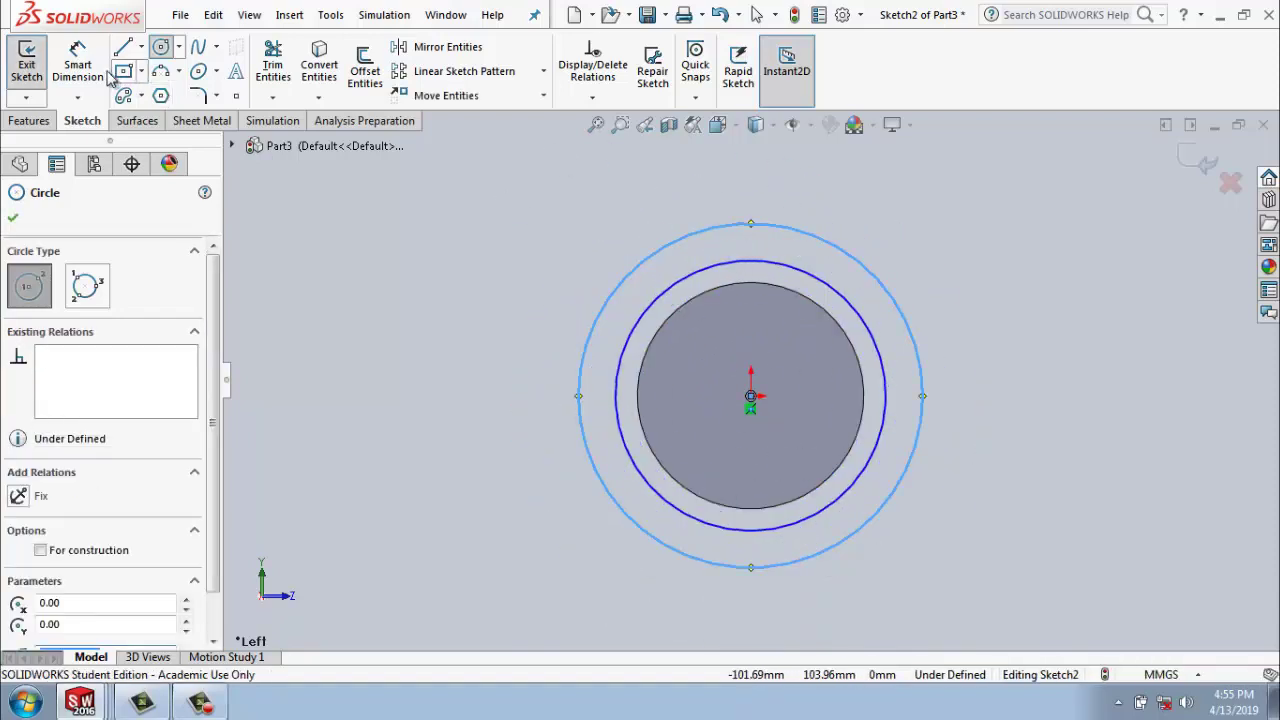
Dimension the middle circle Ø100 and the outer circle Ø170.
{"action": "left_click", "coordinate": [77, 65]}
{"action": "left_click", "coordinate": [686, 284]}
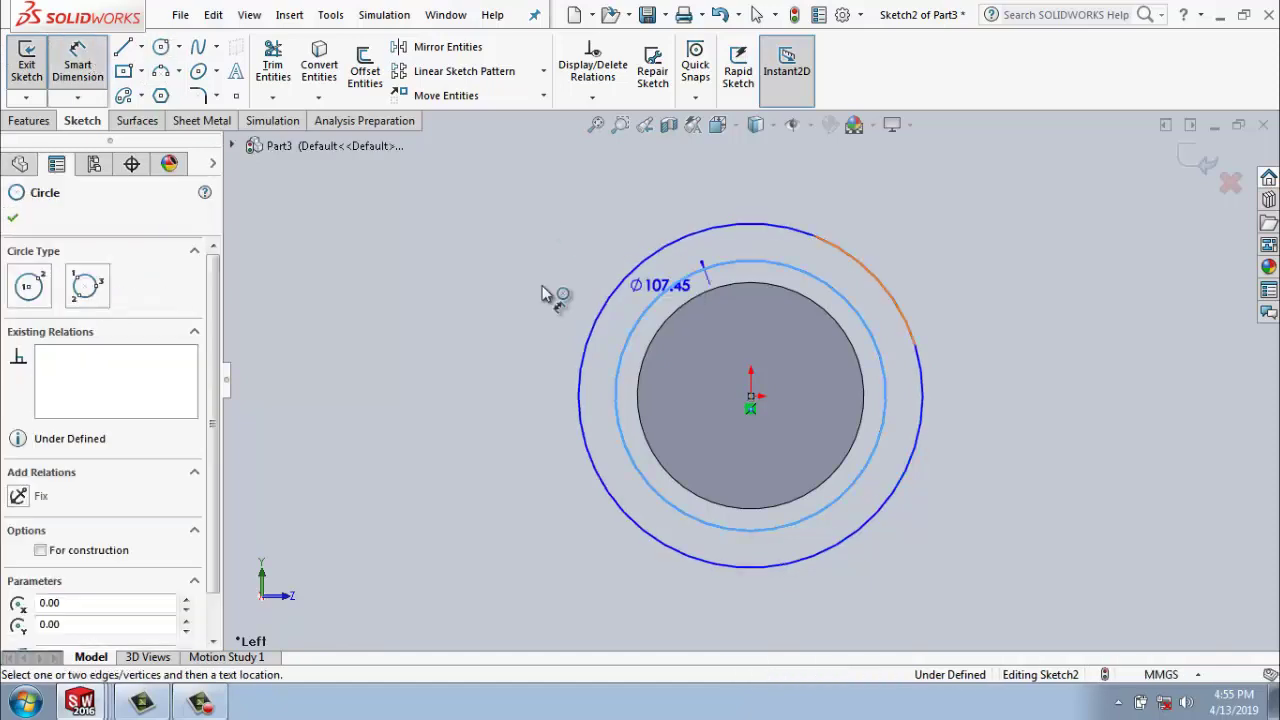
{"action": "left_click", "coordinate": [470, 308]}
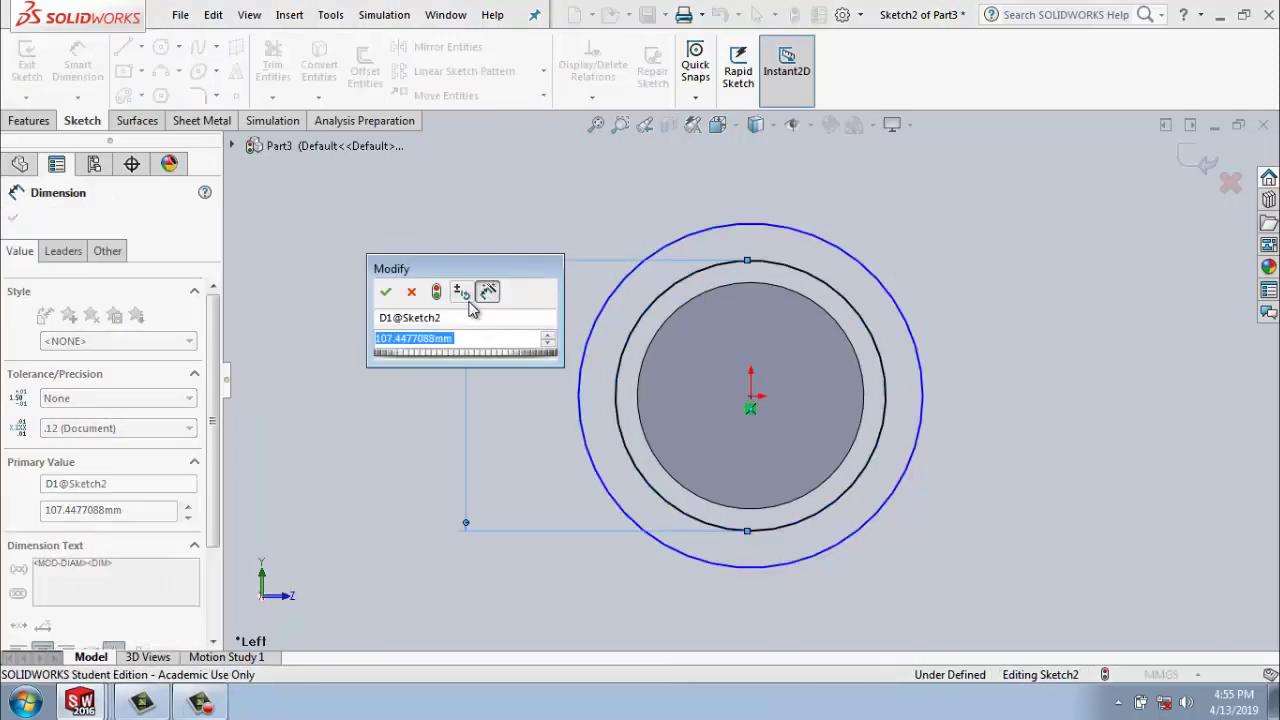
{"action": "type", "text": "1"}
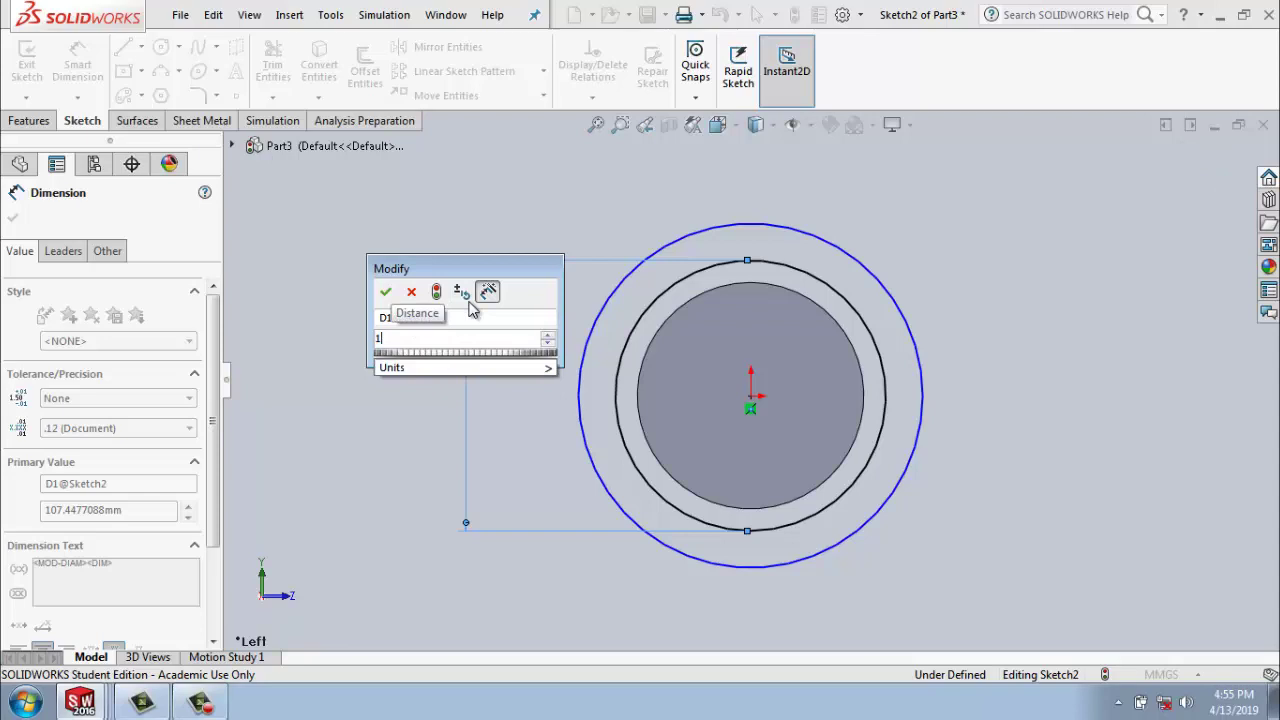
{"action": "type", "text": "00"}
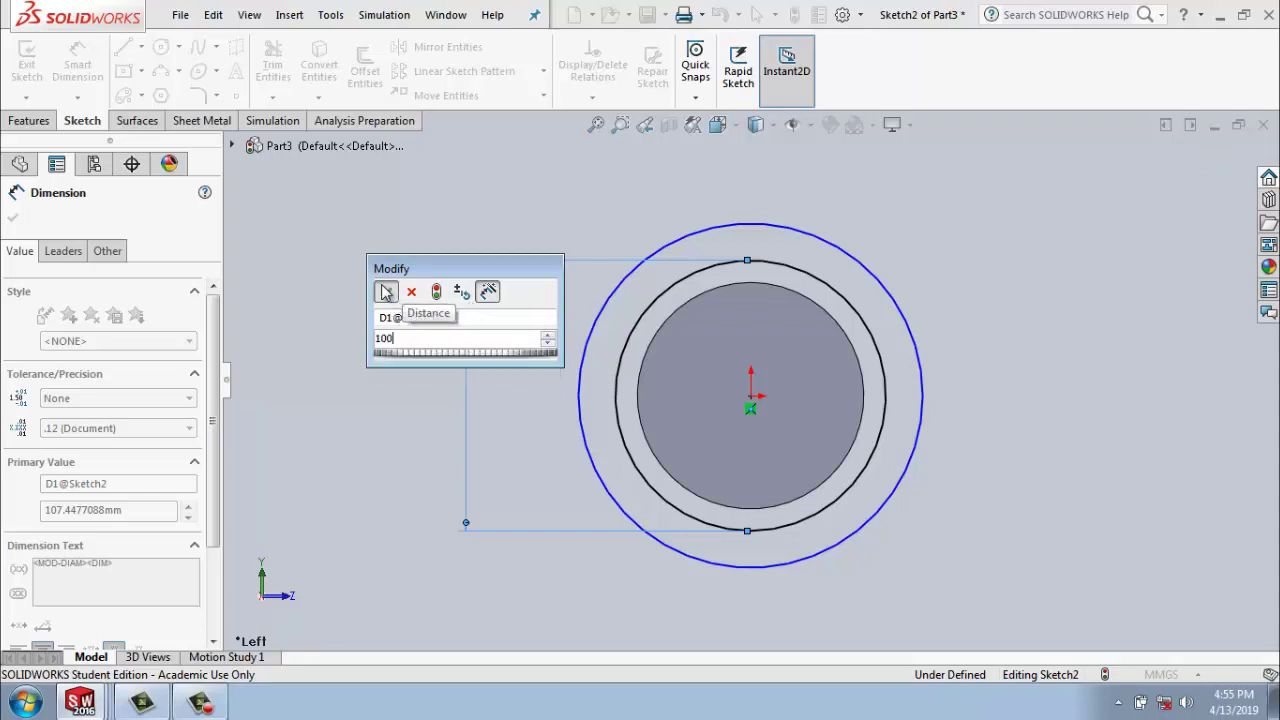
{"action": "left_click", "coordinate": [385, 291]}
{"action": "left_click", "coordinate": [651, 262]}
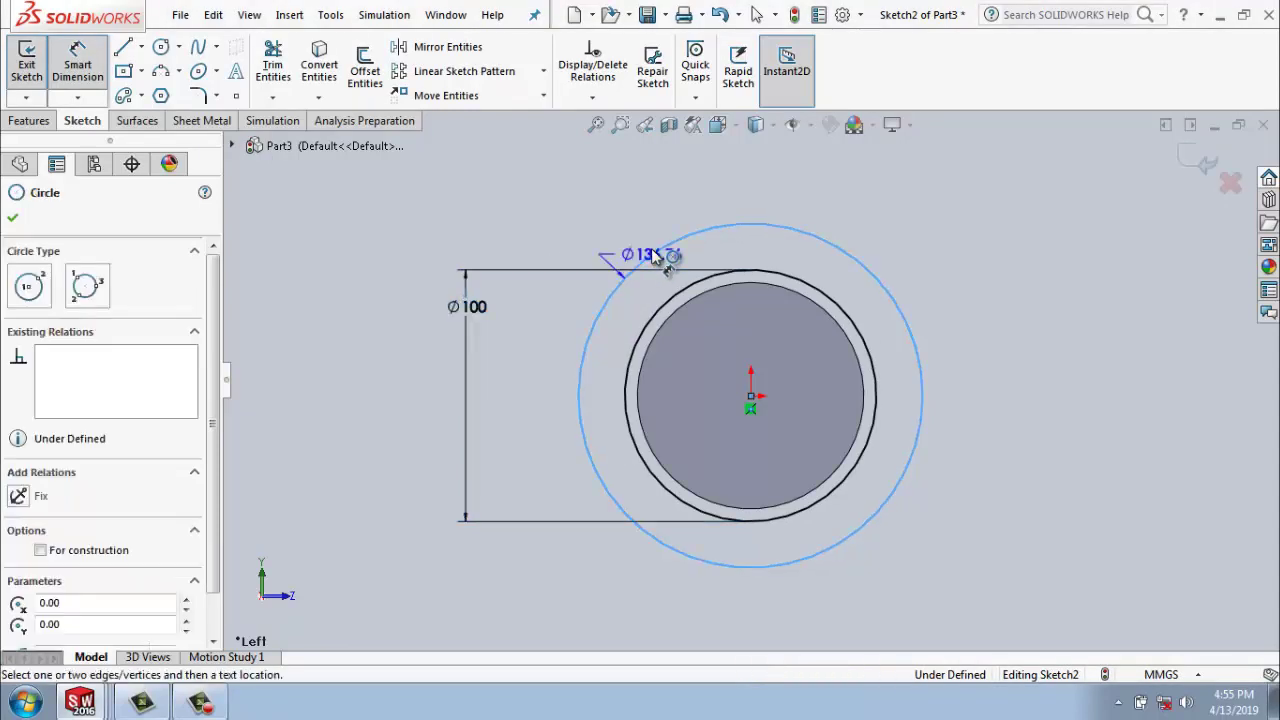
{"action": "left_click", "coordinate": [388, 275]}
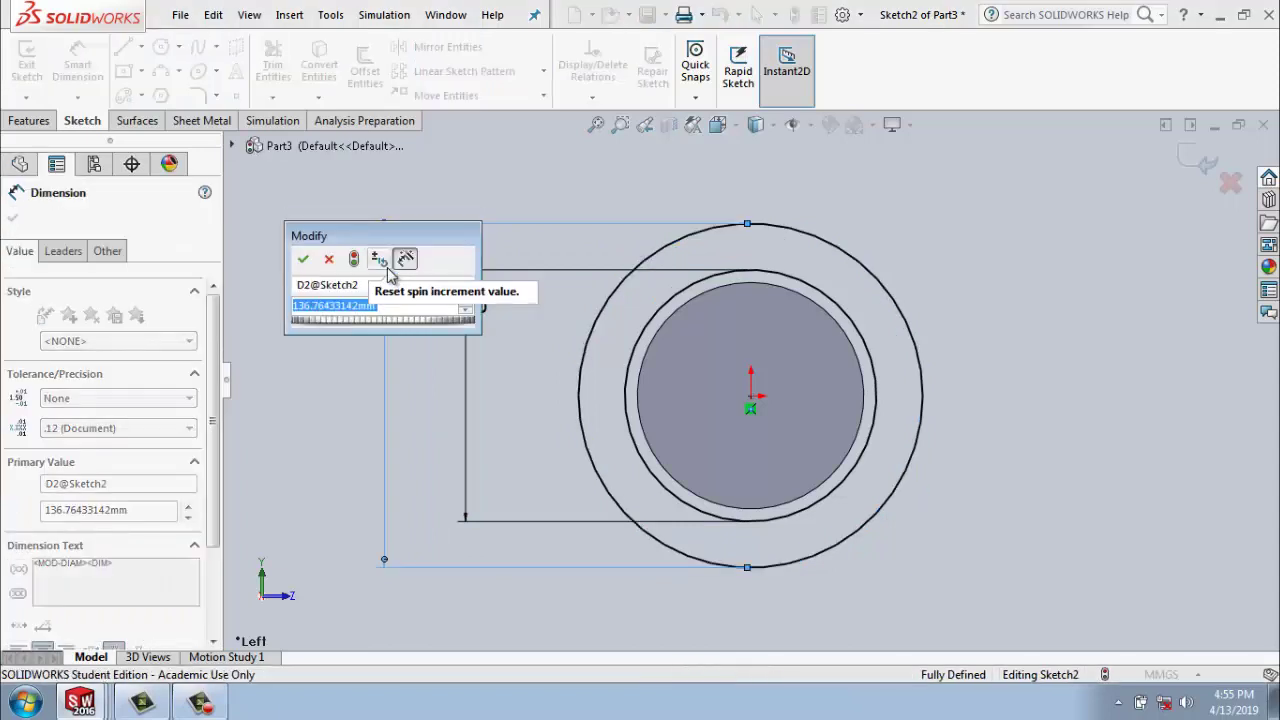
{"action": "type", "text": "17"}
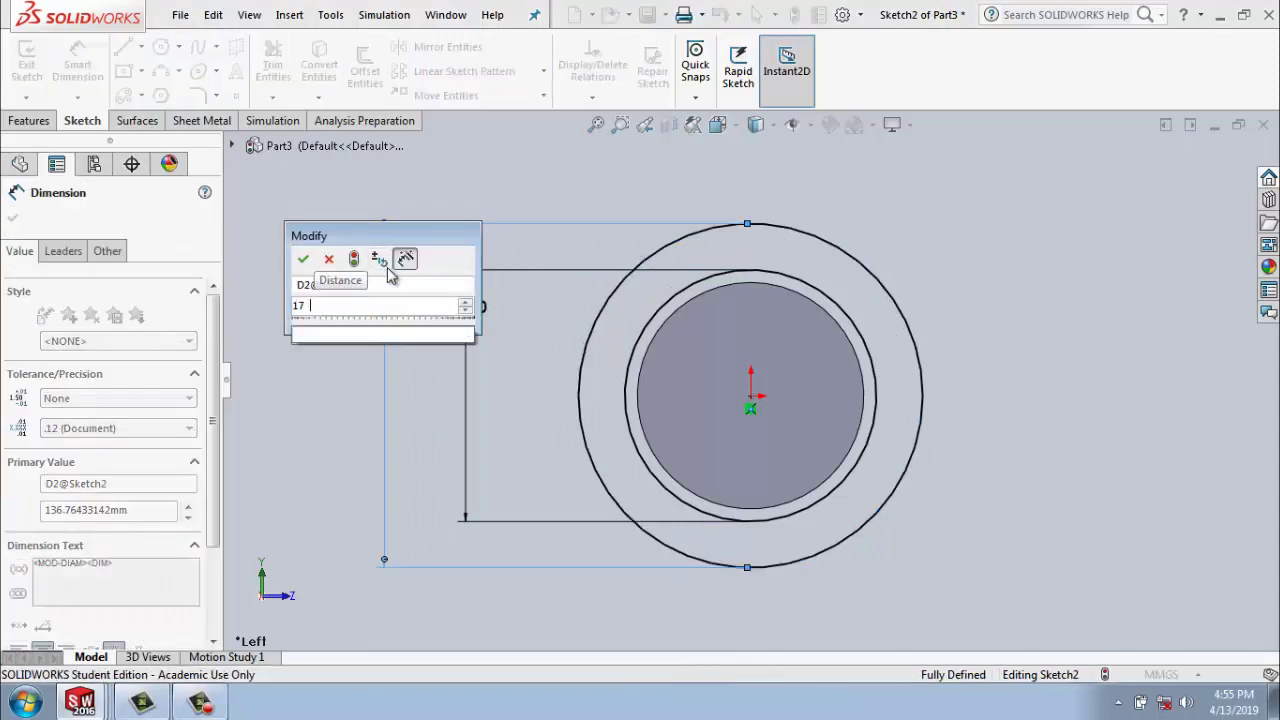
{"action": "type", "text": "0"}
{"action": "left_click", "coordinate": [303, 260]}
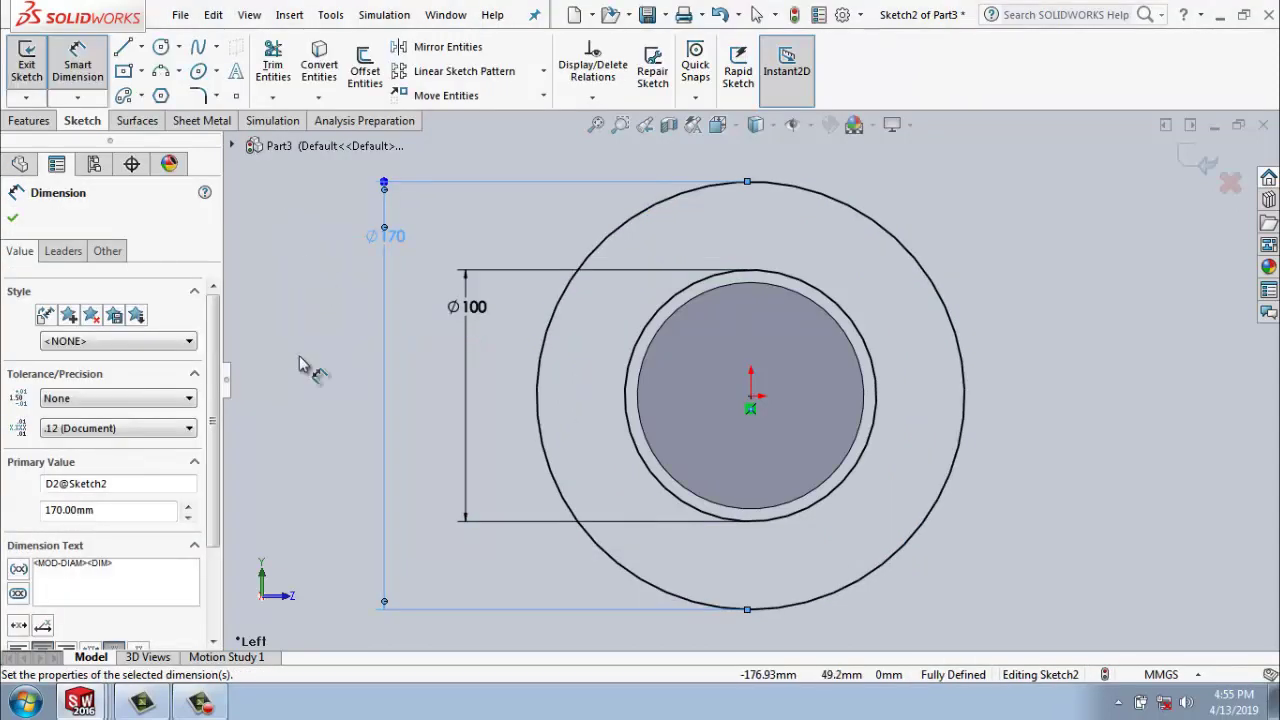
{"action": "scroll", "coordinate": [785, 278], "scroll_direction": "down", "scroll_amount": 3}
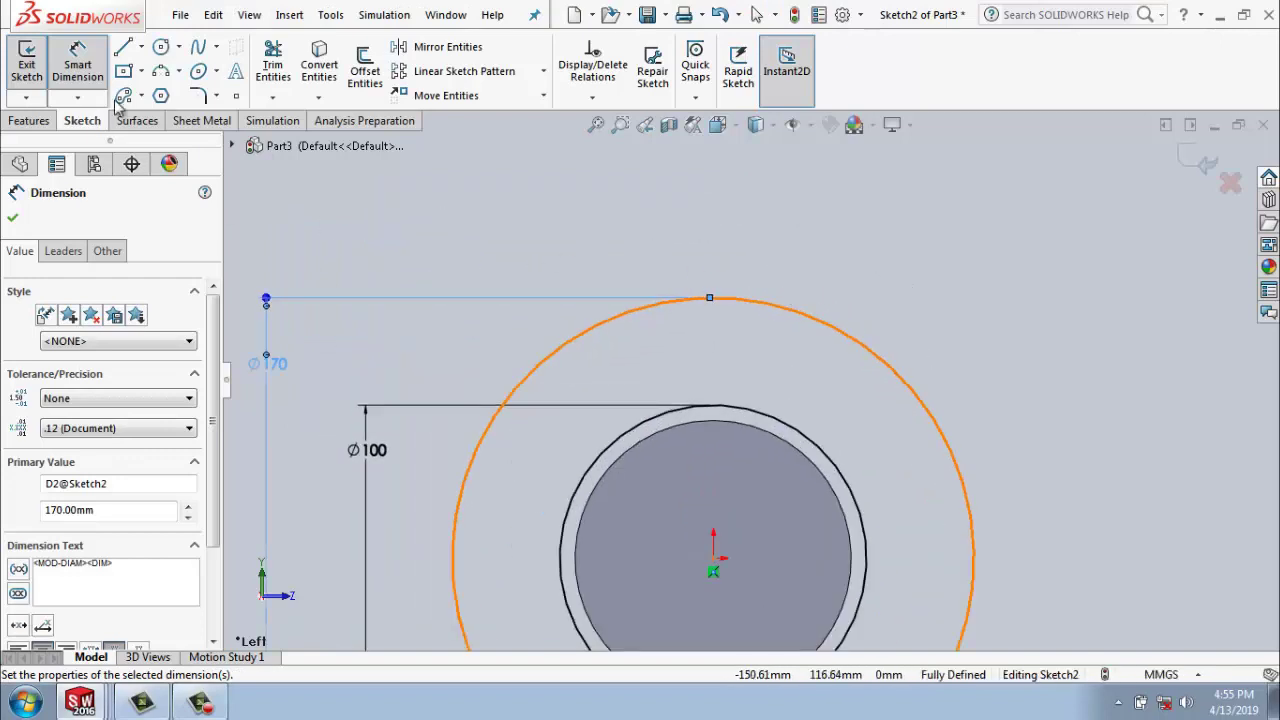
Draw a vertical line from the sketch origin with its top end attached to the Ø170 circle.
{"action": "left_click", "coordinate": [124, 50]}
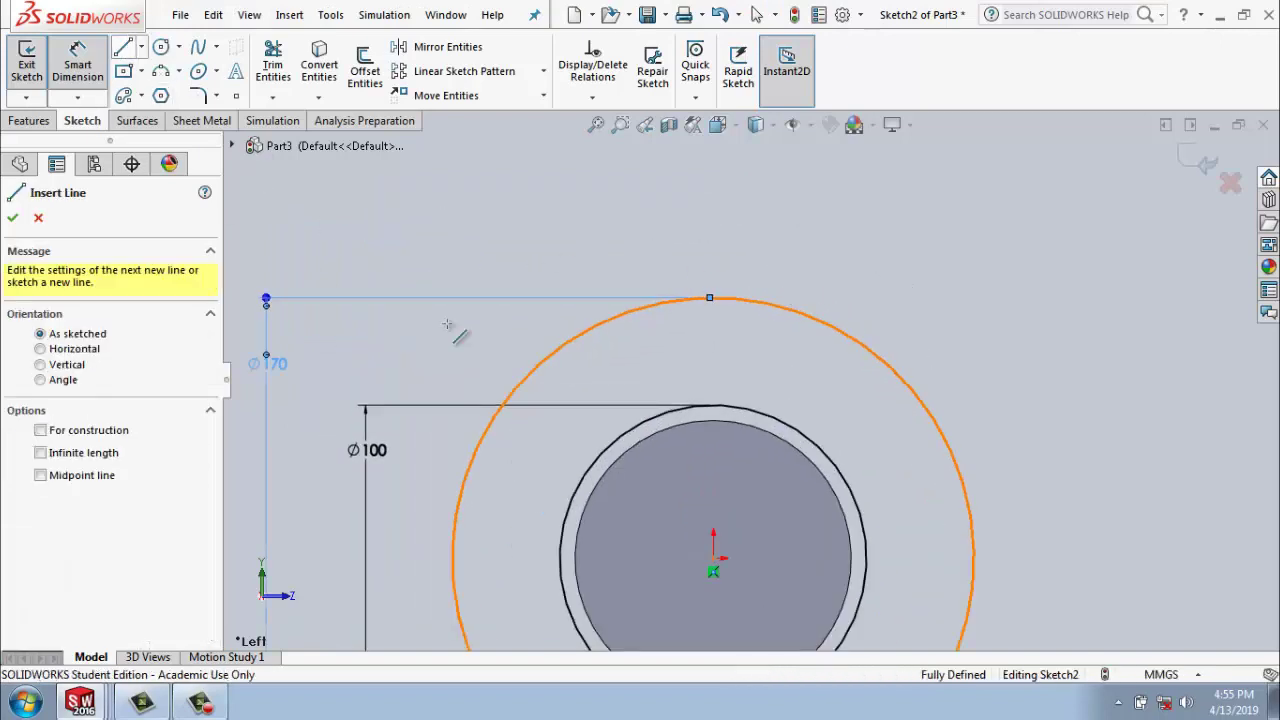
{"action": "left_click", "coordinate": [713, 571]}
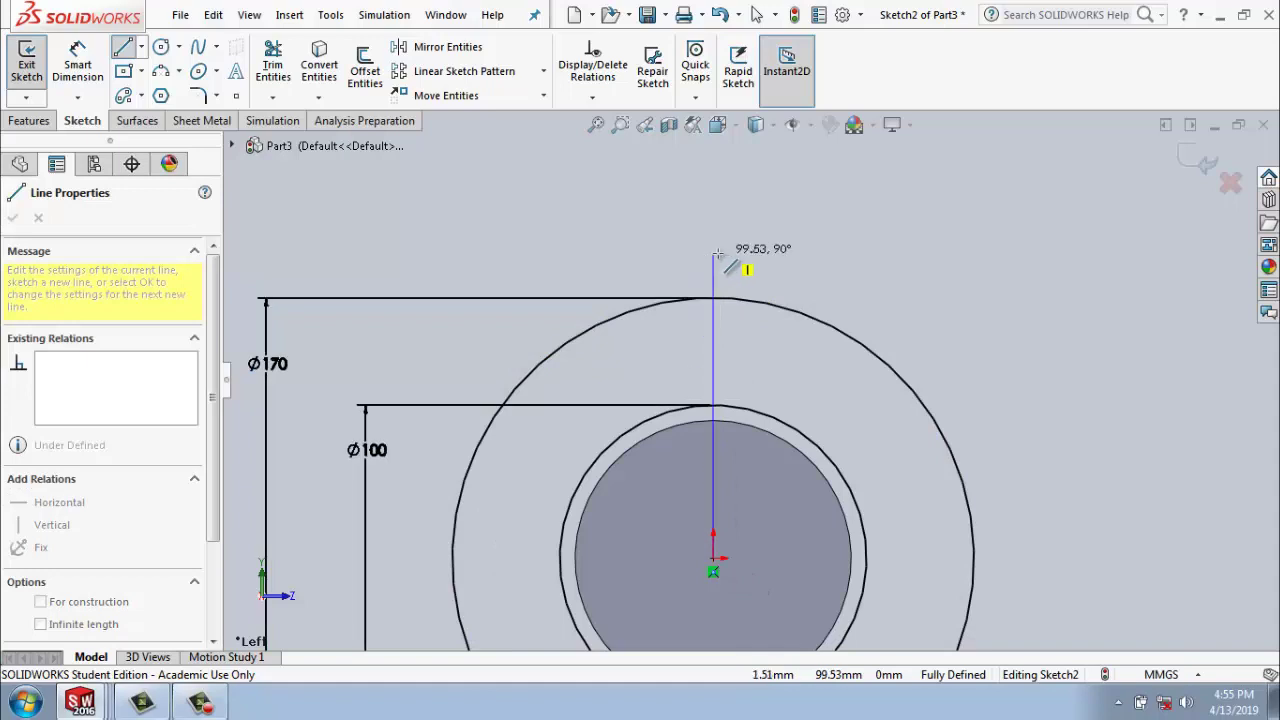
{"action": "left_click", "coordinate": [714, 253]}
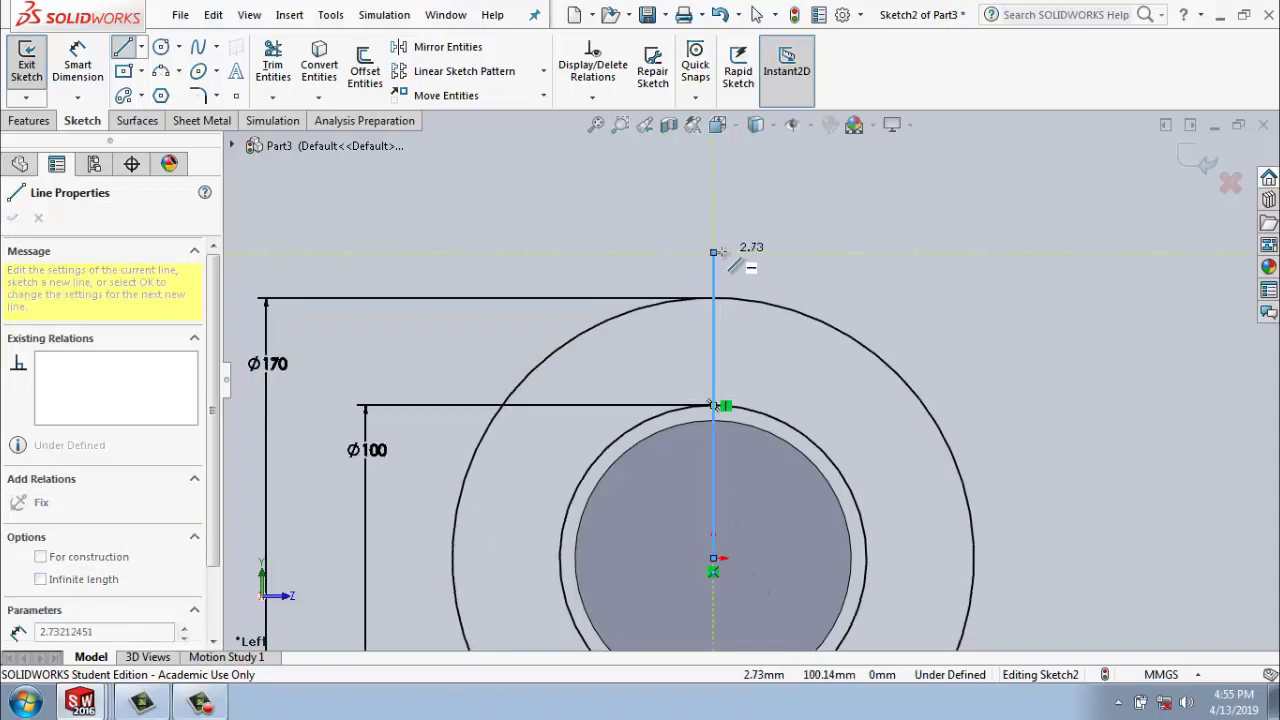
{"action": "key", "text": "Escape"}
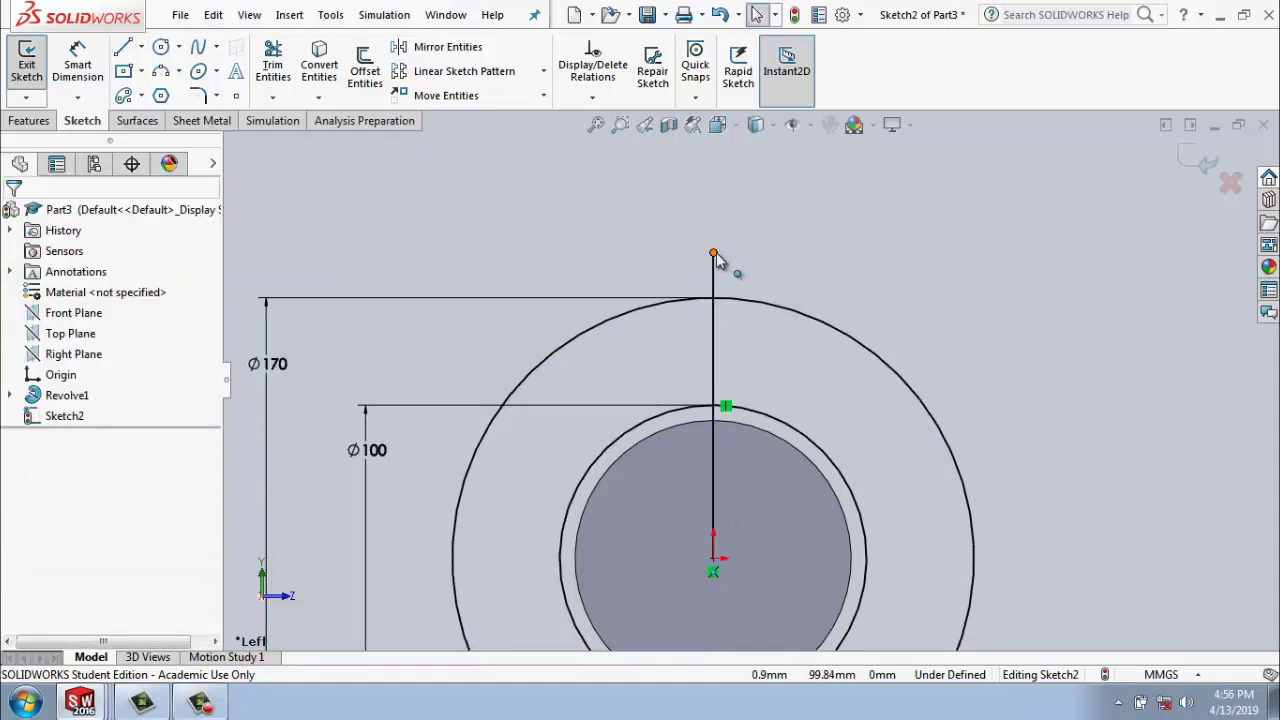
{"action": "left_click_drag", "start_coordinate": [714, 253], "coordinate": [714, 299]}
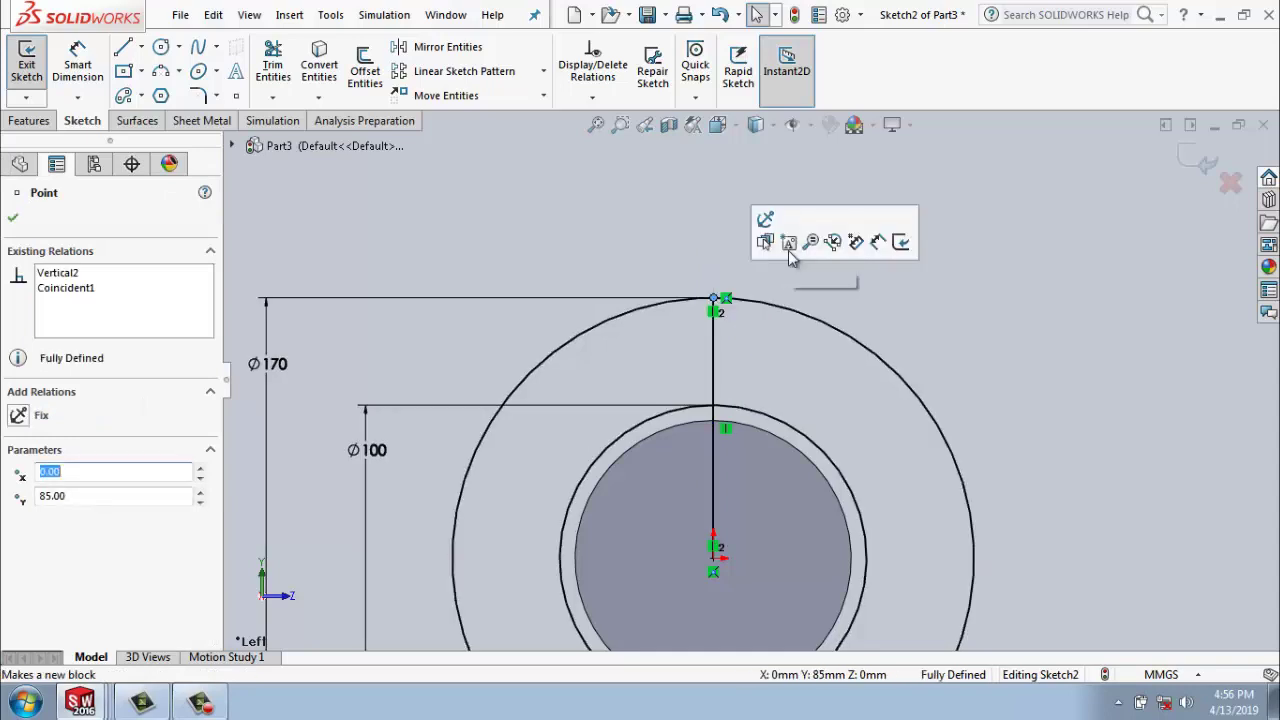
{"action": "left_click", "coordinate": [724, 270]}
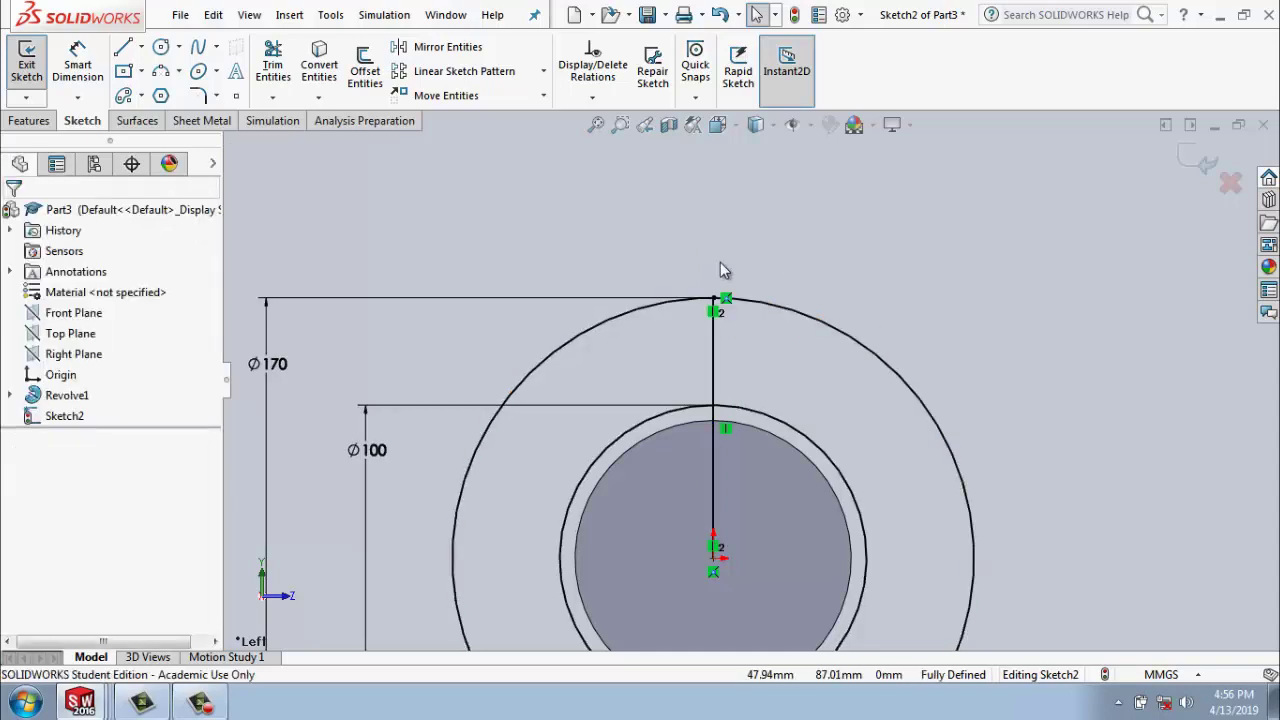
Draw a 3-point arc from the Ø100 circle to the Ø170 circle, left of the vertical line.
{"action": "left_click", "coordinate": [179, 74]}
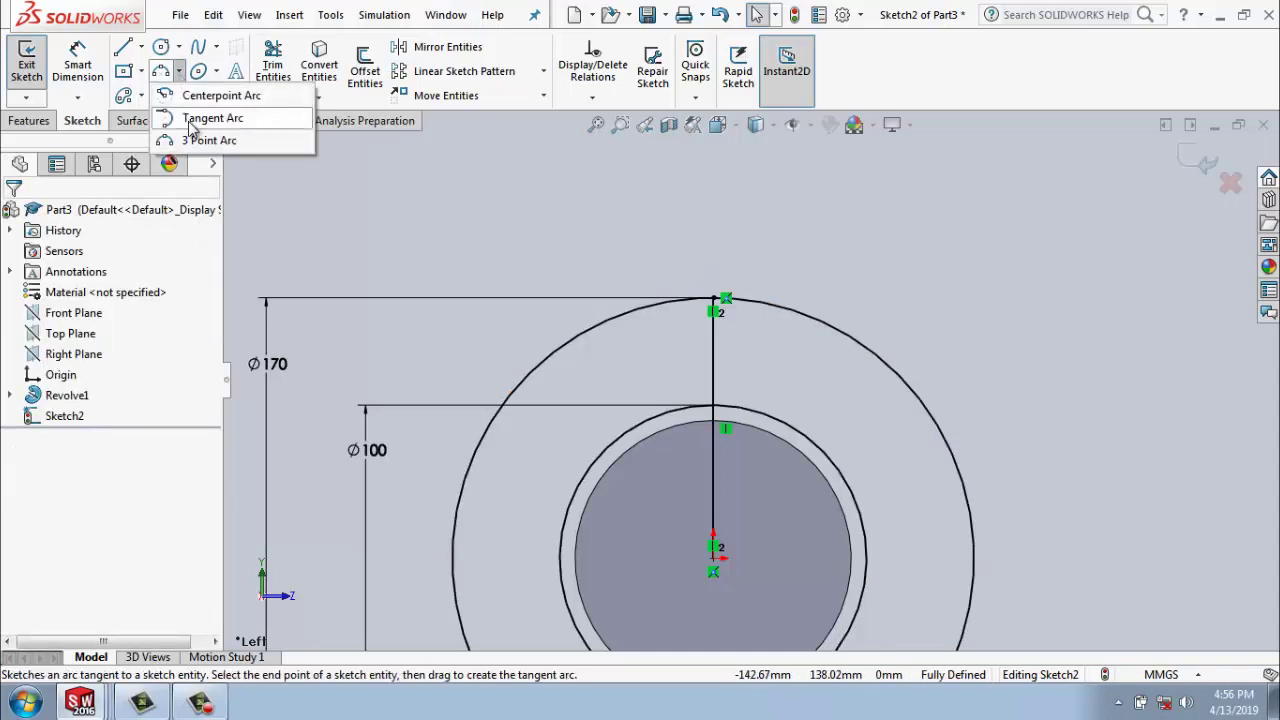
{"action": "left_click", "coordinate": [197, 140]}
{"action": "scroll", "coordinate": [695, 392], "scroll_direction": "down", "scroll_amount": 2}
{"action": "scroll", "coordinate": [685, 440], "scroll_direction": "down", "scroll_amount": 2}
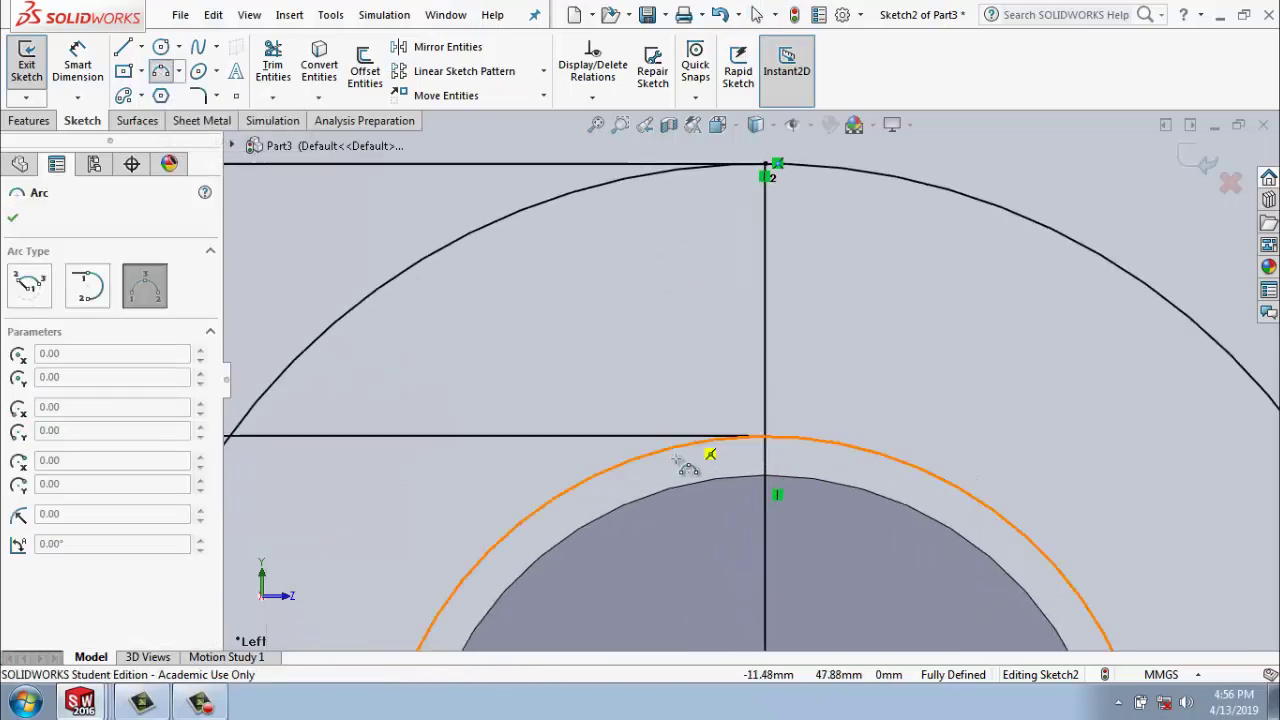
{"action": "left_click", "coordinate": [676, 458]}
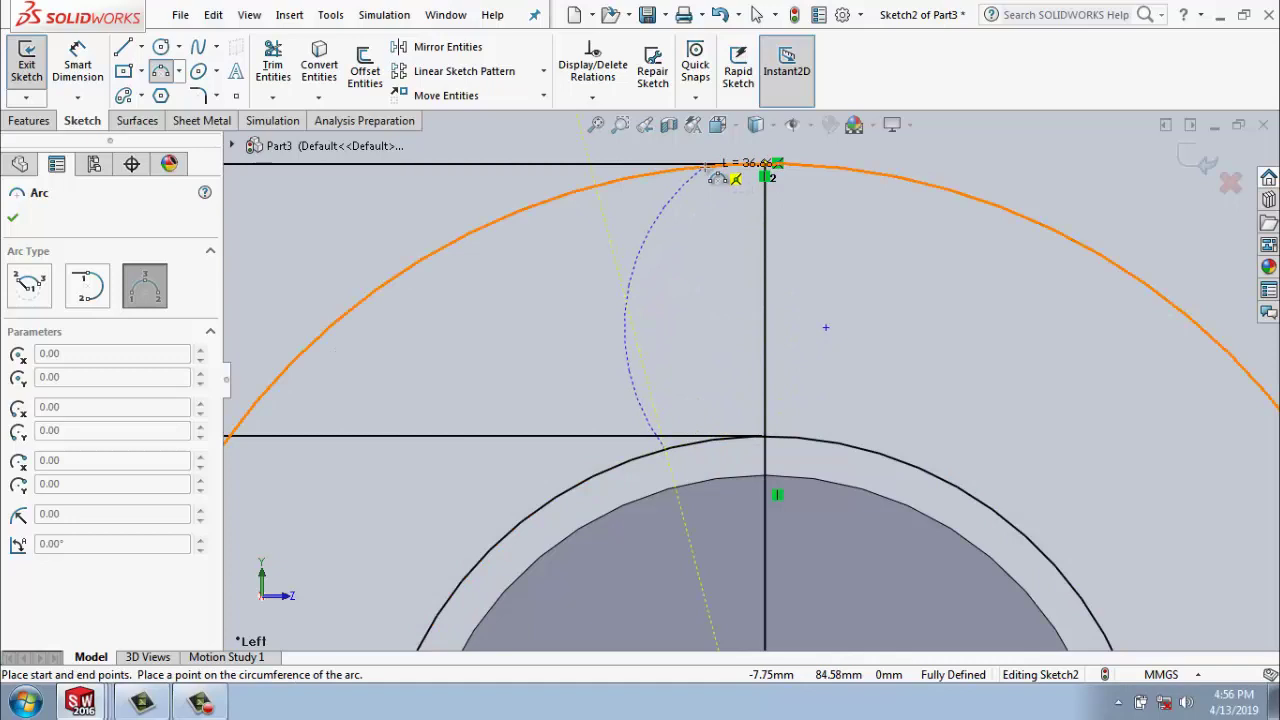
{"action": "left_click", "coordinate": [718, 166]}
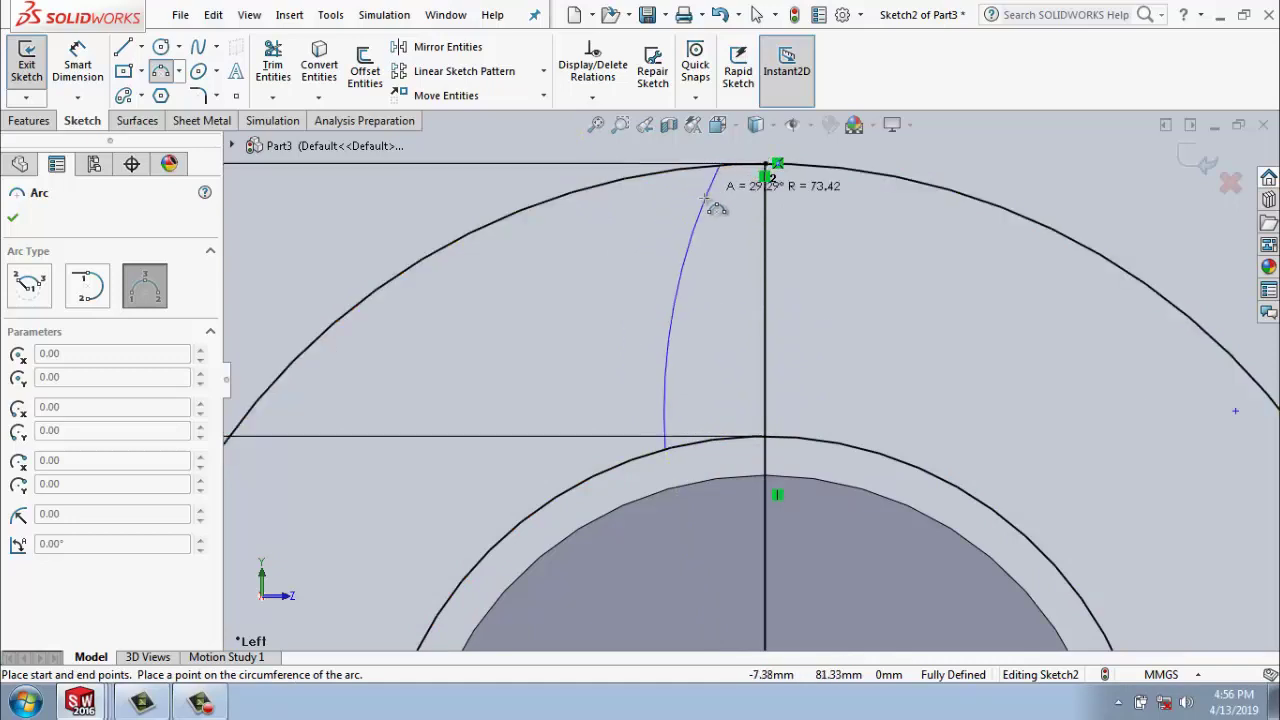
{"action": "left_click", "coordinate": [682, 248]}
{"action": "left_click", "coordinate": [77, 62]}
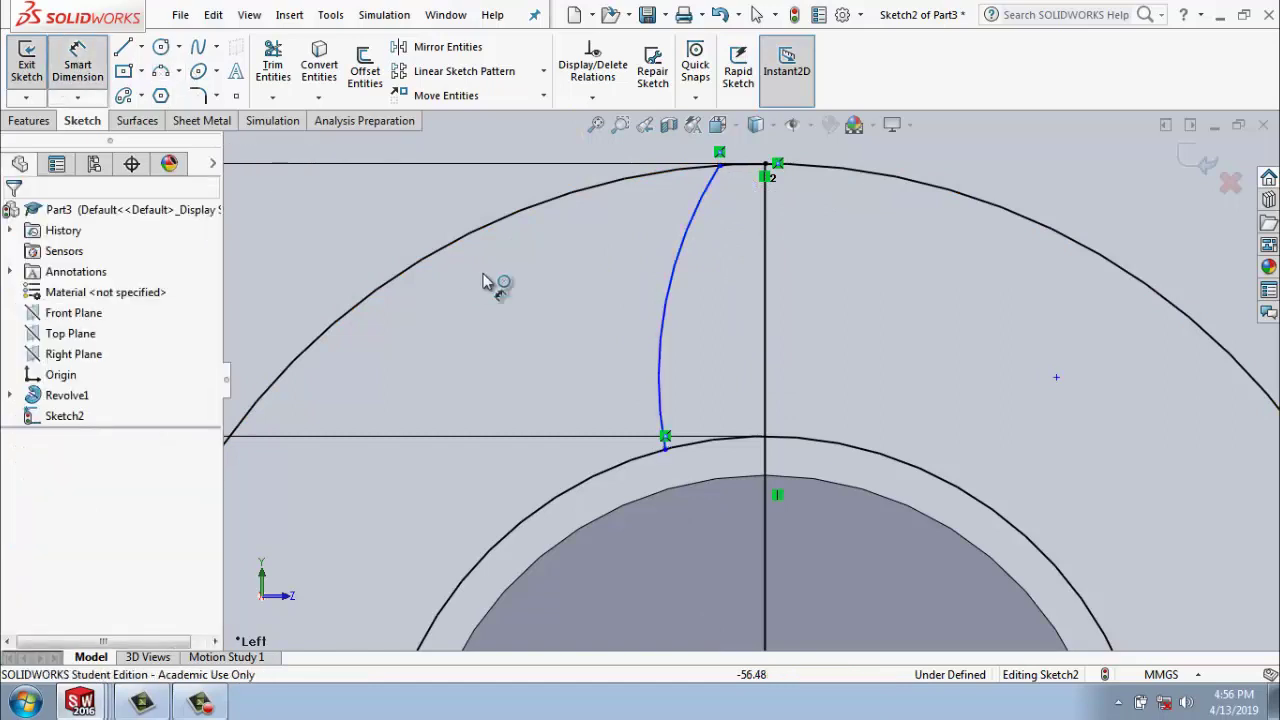
{"action": "scroll", "coordinate": [500, 300], "scroll_direction": "up", "scroll_amount": 2}
{"action": "scroll", "coordinate": [585, 337], "scroll_direction": "up", "scroll_amount": 2}
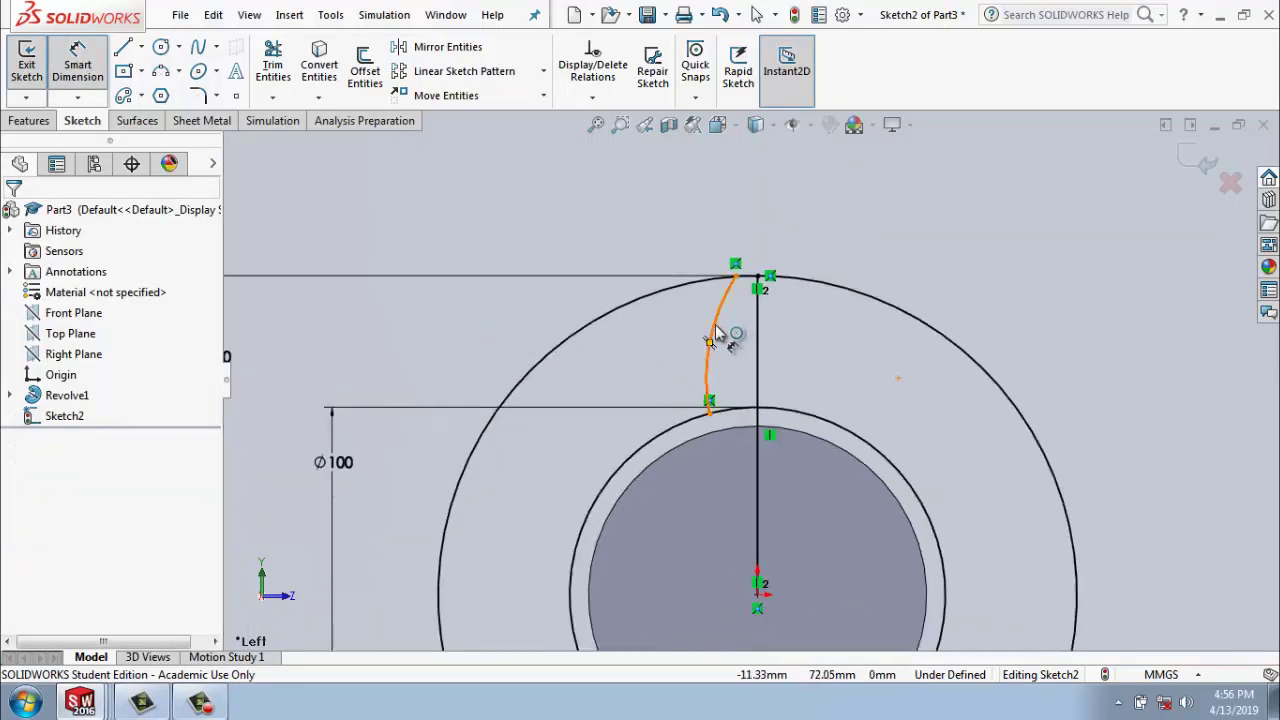
Give the tooth arc an R65 radius and a 6 mm gap from the vertical line's top.
{"action": "left_click", "coordinate": [715, 333]}
{"action": "left_click", "coordinate": [604, 236]}
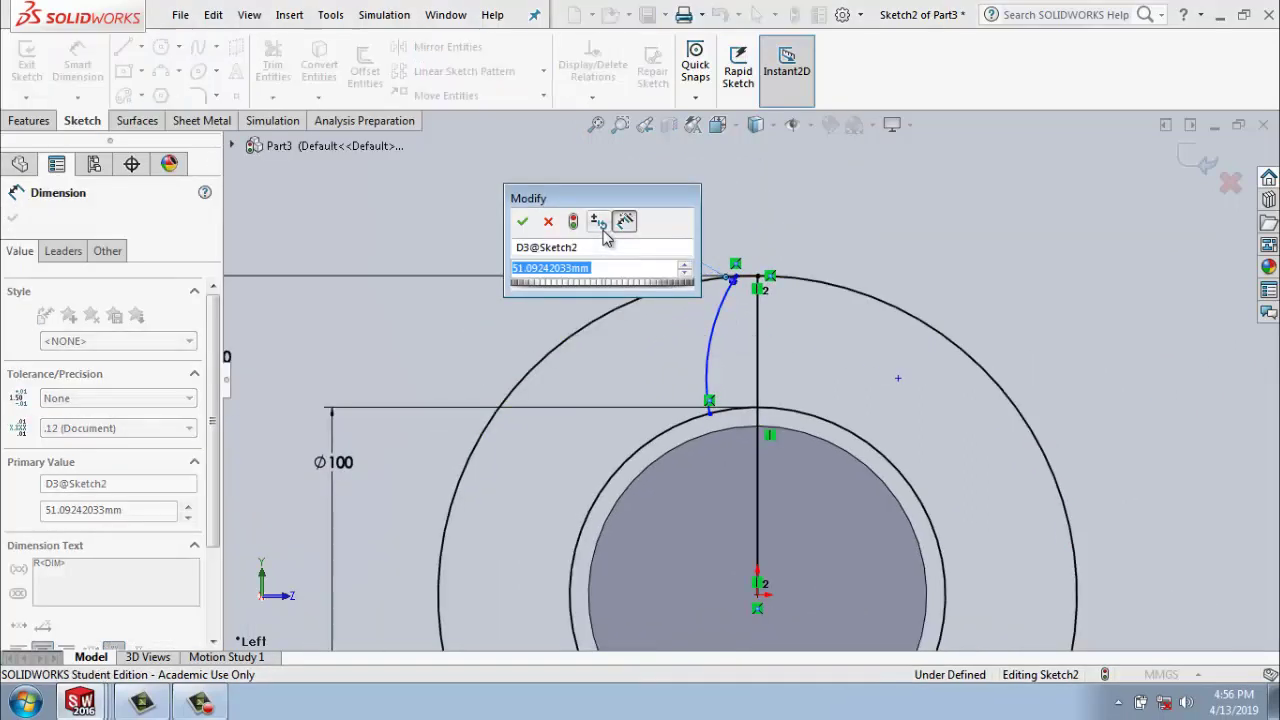
{"action": "type", "text": "65"}
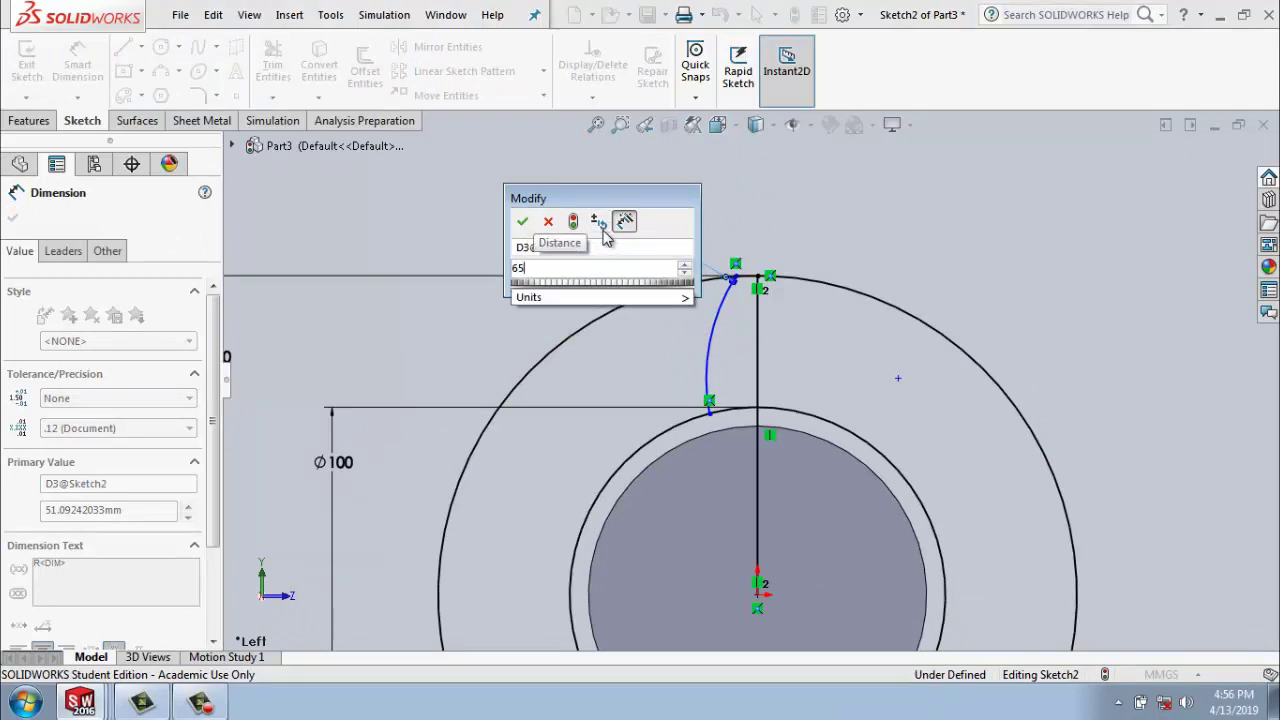
{"action": "key", "text": "Return"}
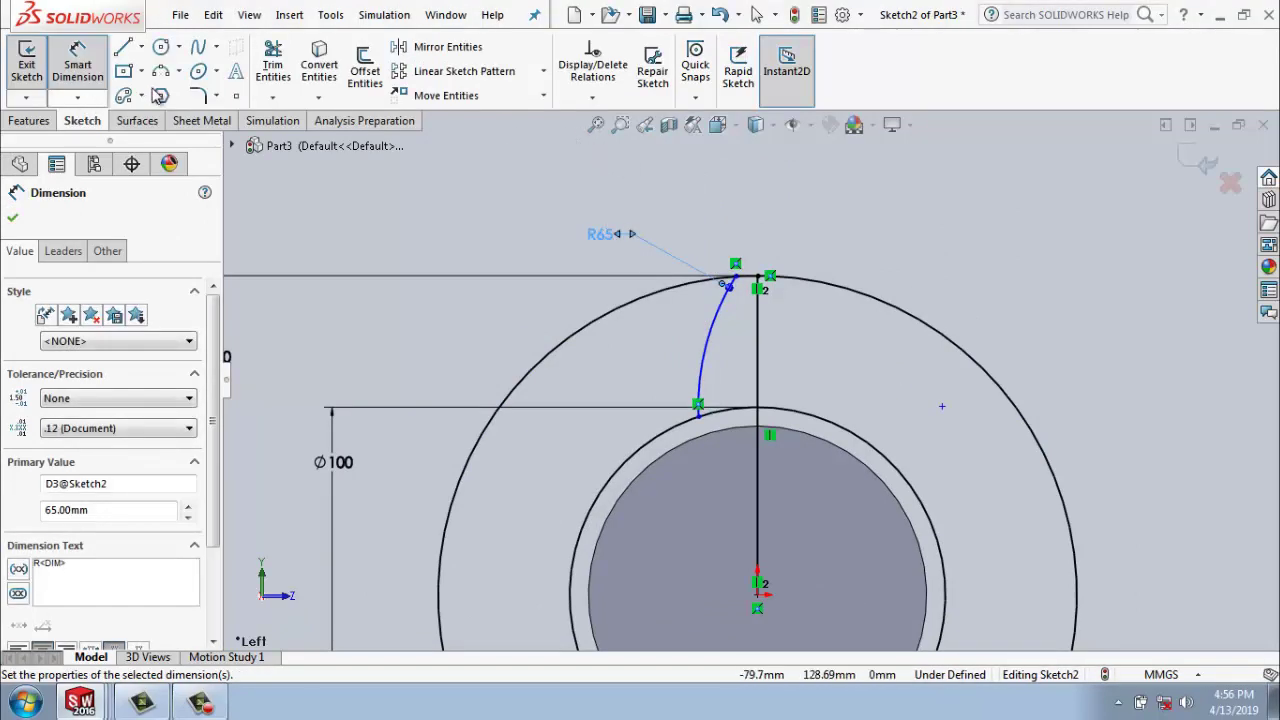
{"action": "scroll", "coordinate": [757, 280], "scroll_direction": "down", "scroll_amount": 3}
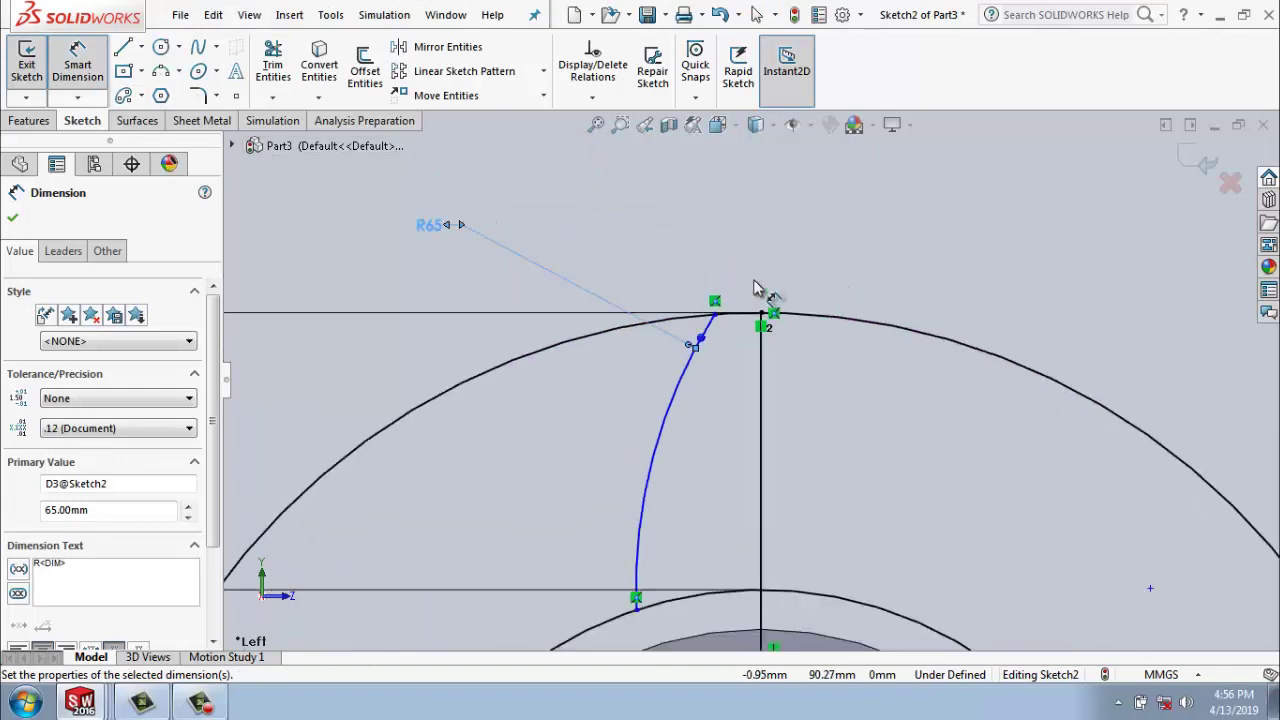
{"action": "left_click", "coordinate": [714, 316]}
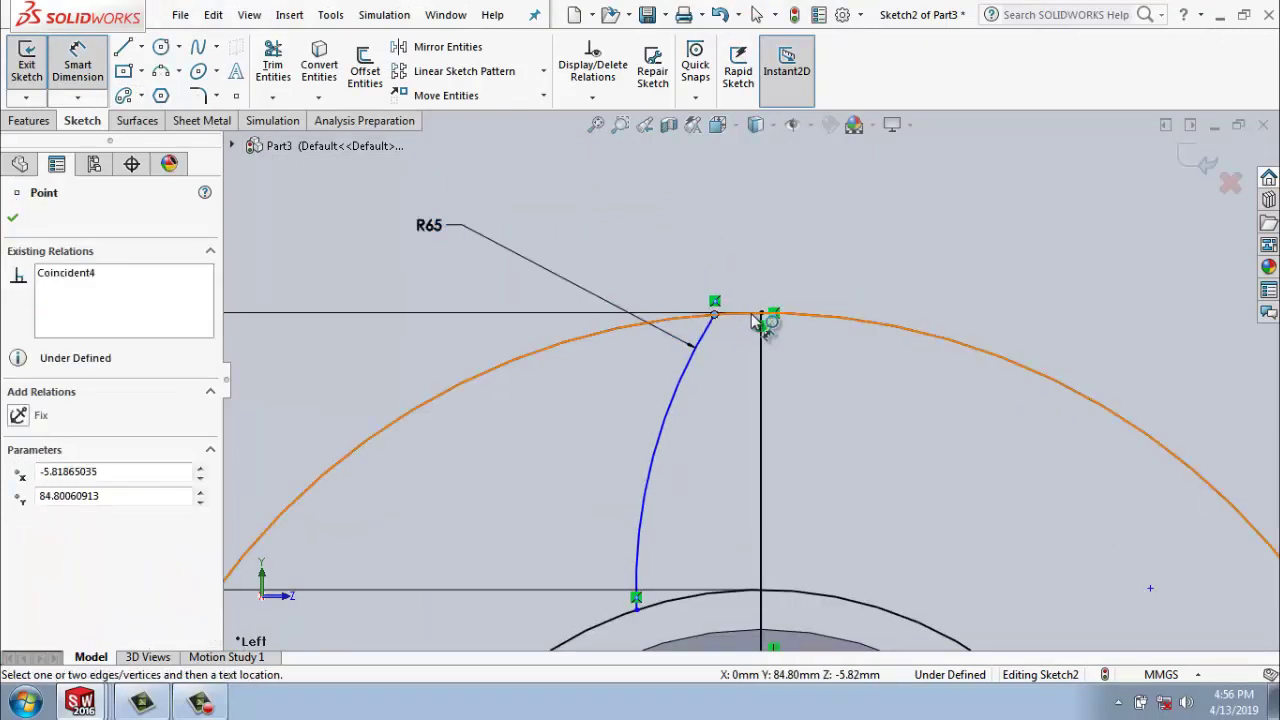
{"action": "left_click", "coordinate": [763, 314]}
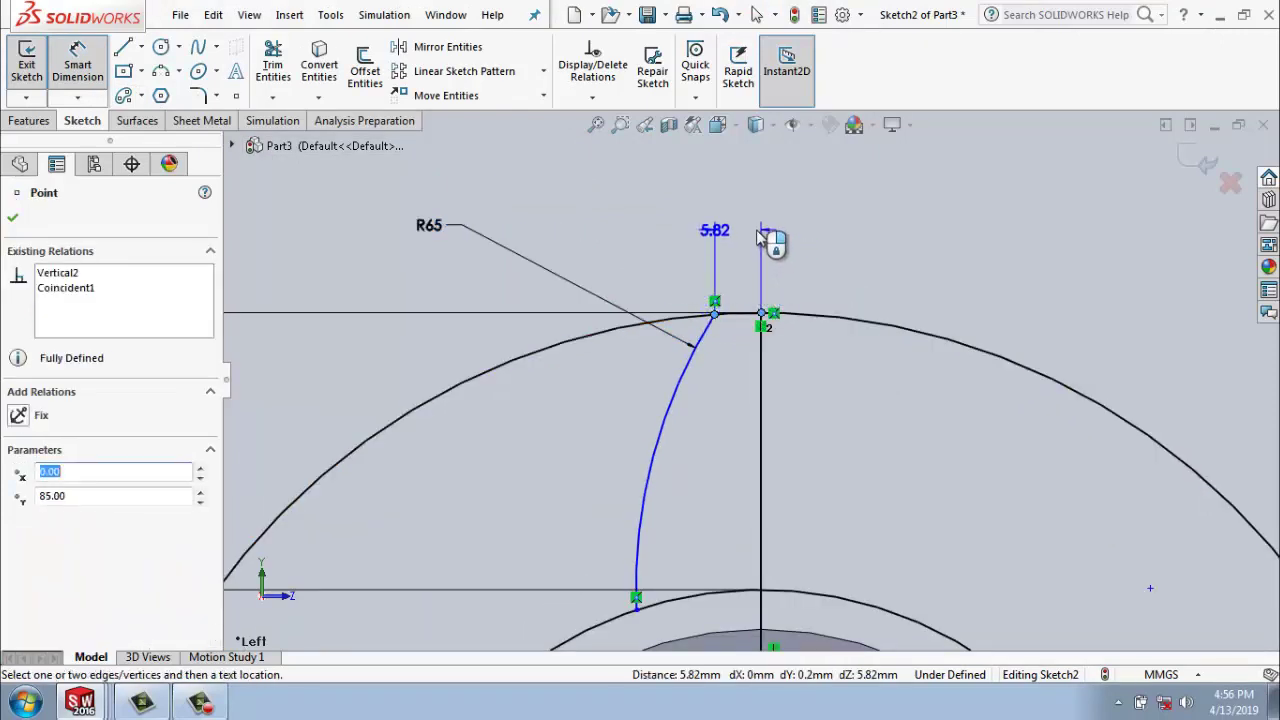
{"action": "left_click", "coordinate": [758, 233]}
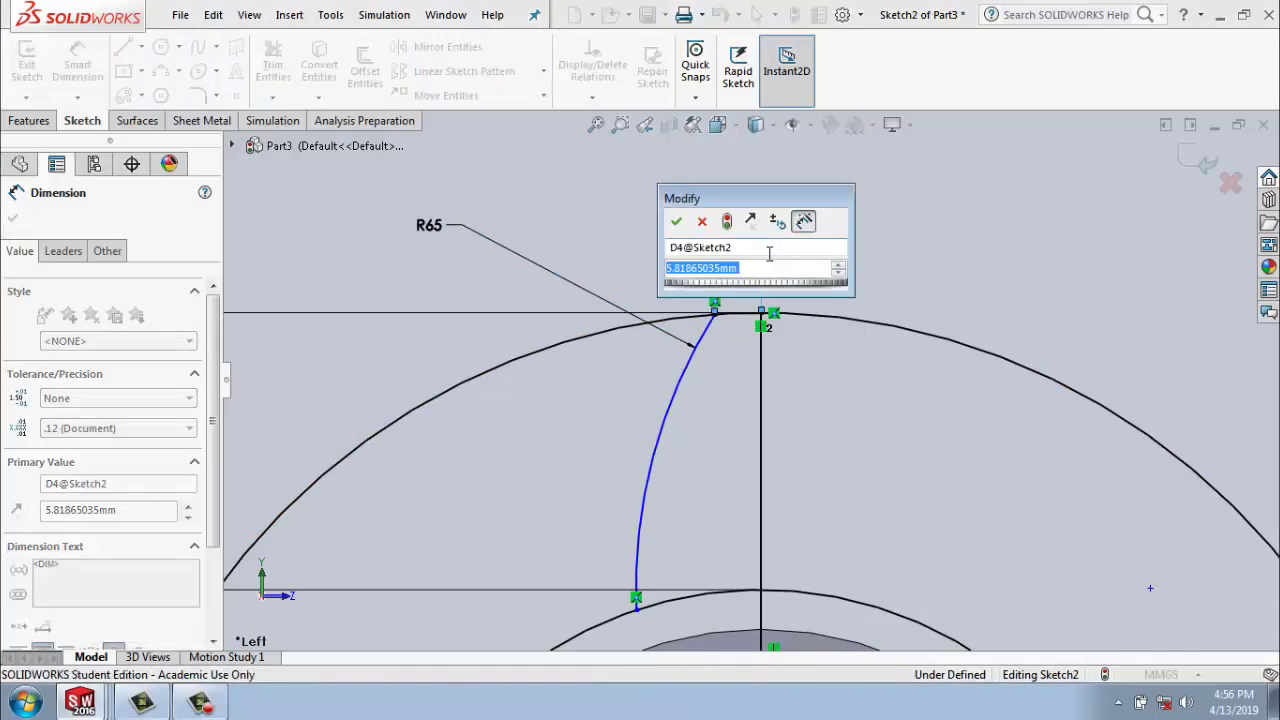
{"action": "type", "text": "6"}
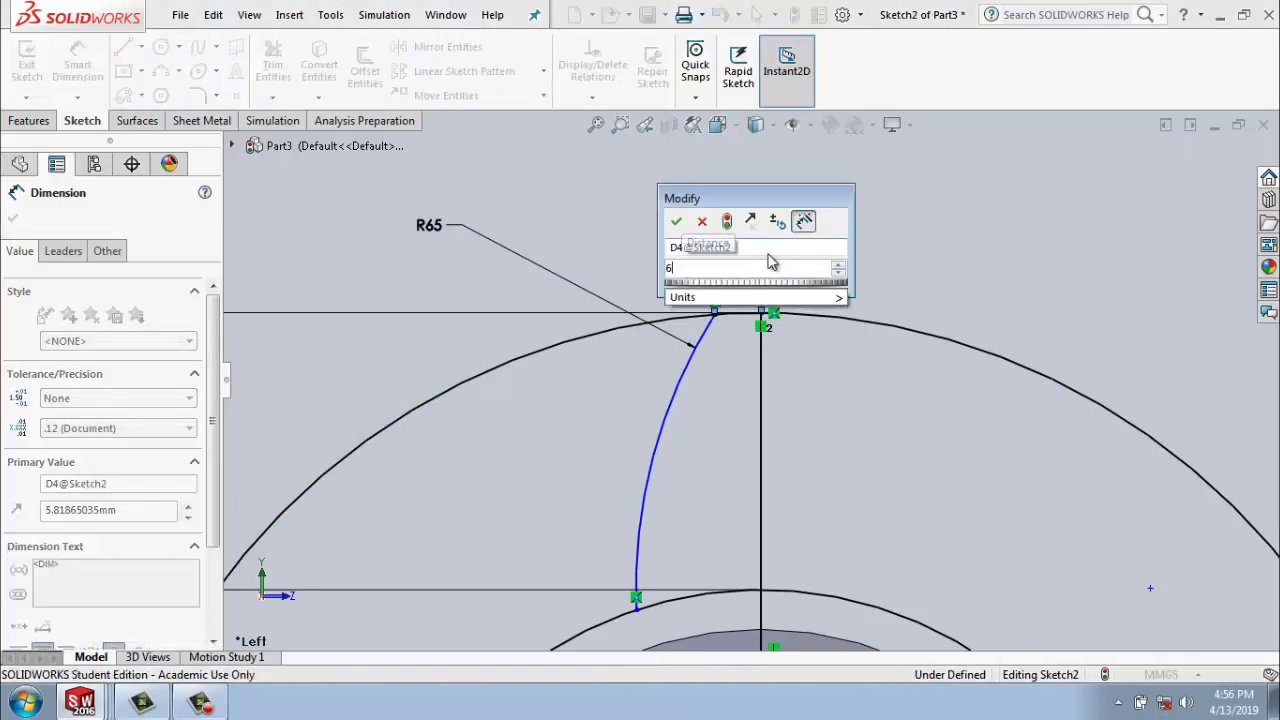
{"action": "left_click", "coordinate": [678, 222]}
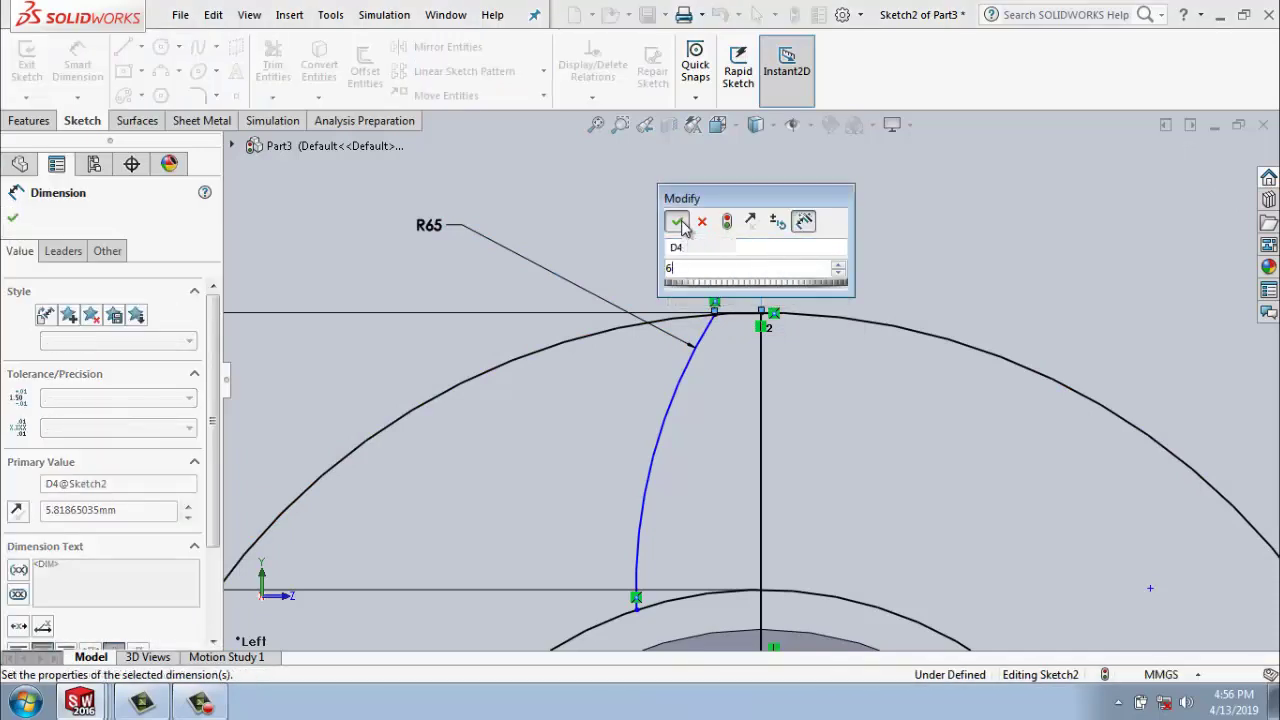
Place the arc's lower end 15 mm from the vertical line and make that line construction geometry.
{"action": "left_click", "coordinate": [661, 578]}
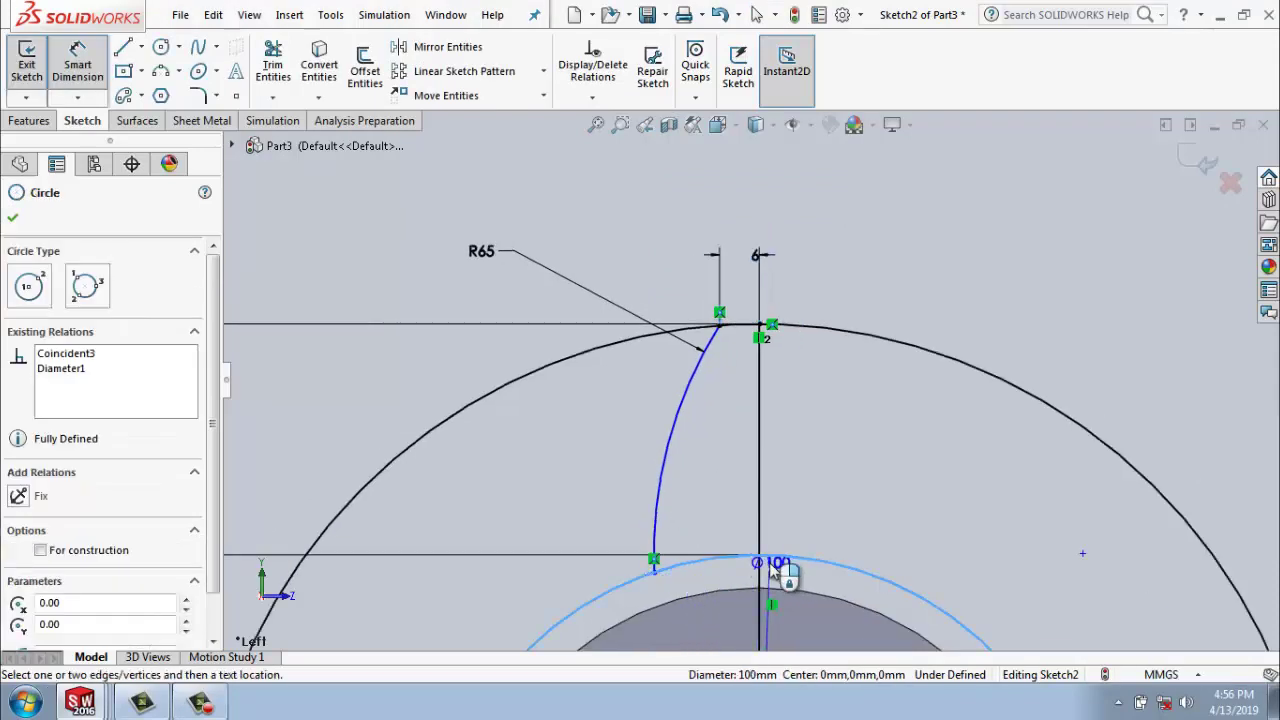
{"action": "key", "text": "Escape"}
{"action": "left_click", "coordinate": [761, 512]}
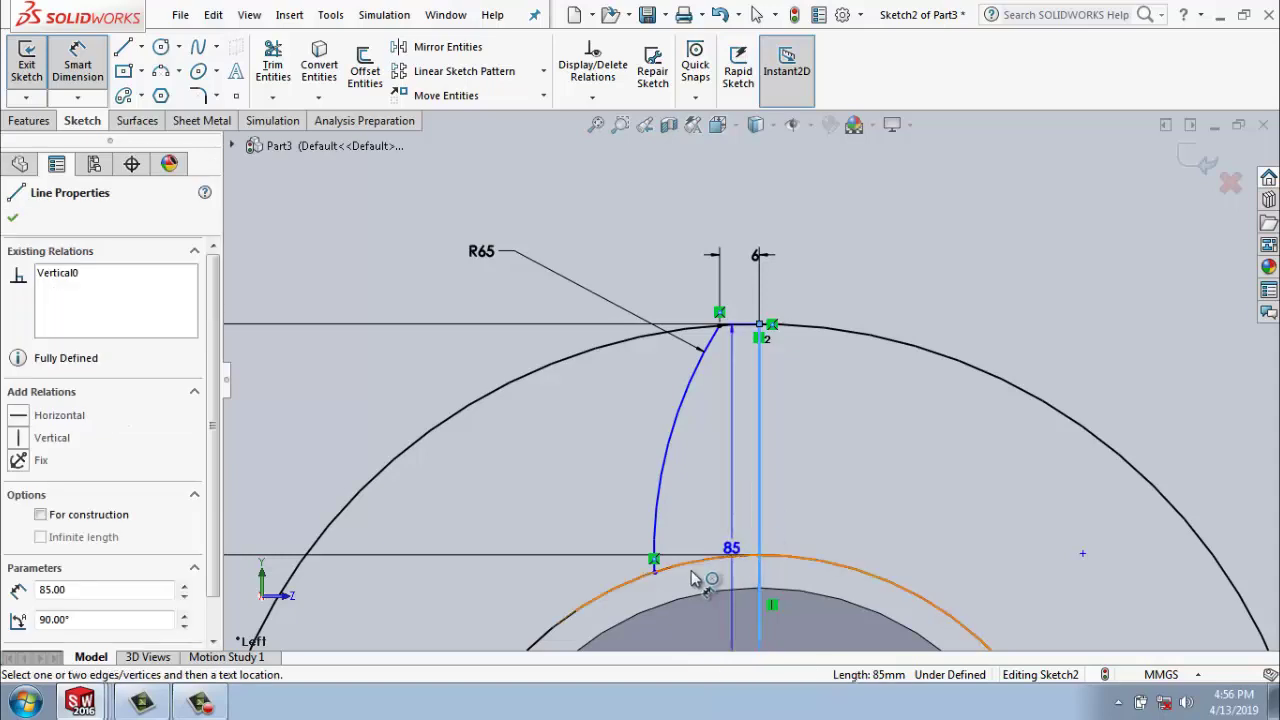
{"action": "left_click", "coordinate": [656, 562]}
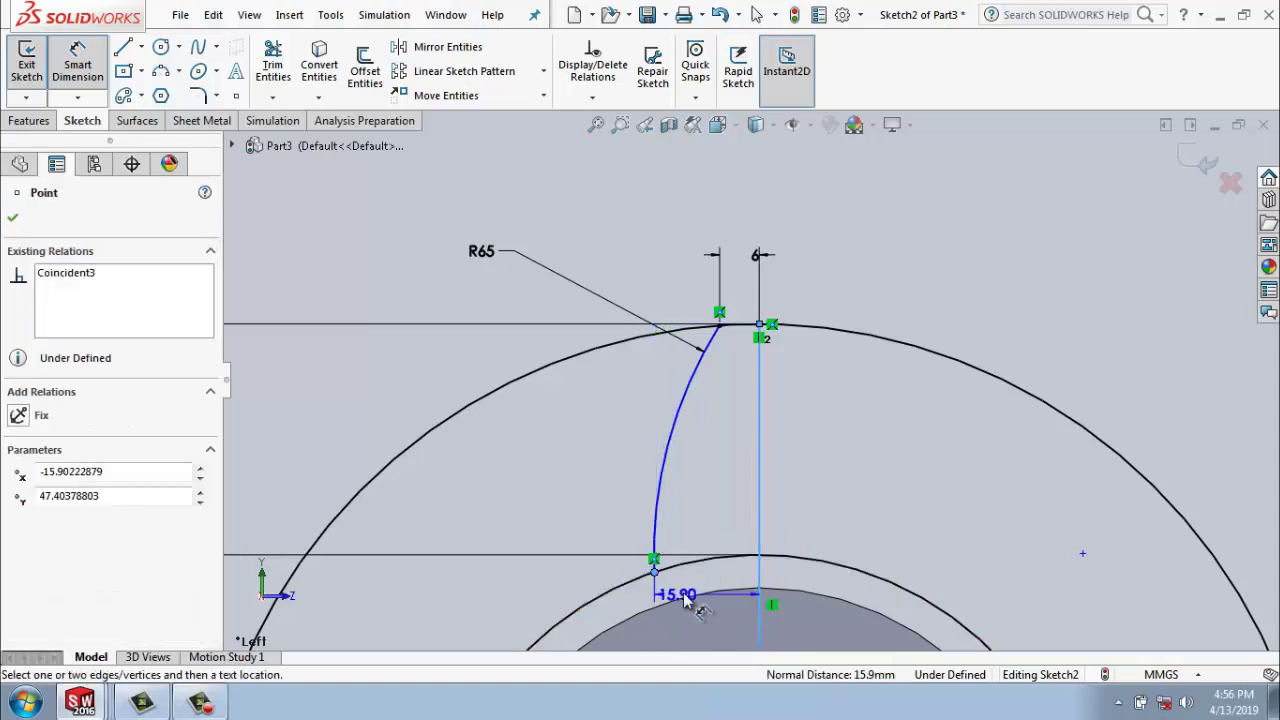
{"action": "left_click", "coordinate": [682, 598]}
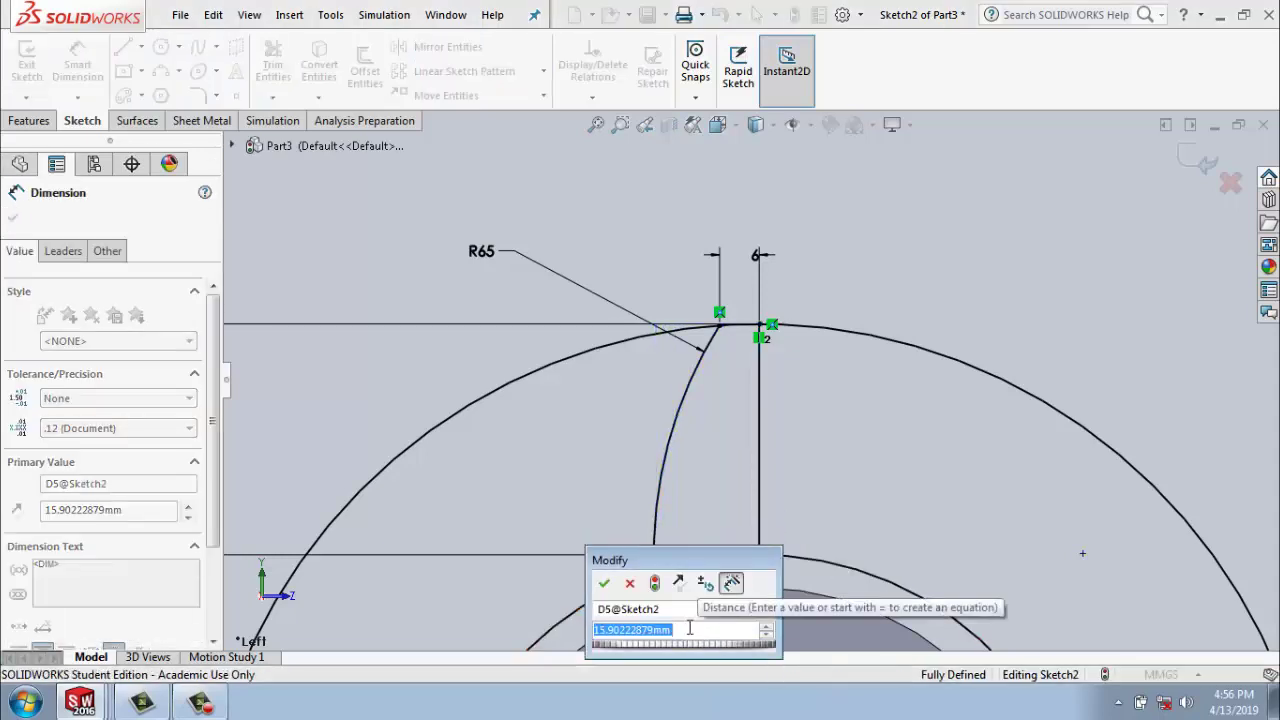
{"action": "type", "text": "15"}
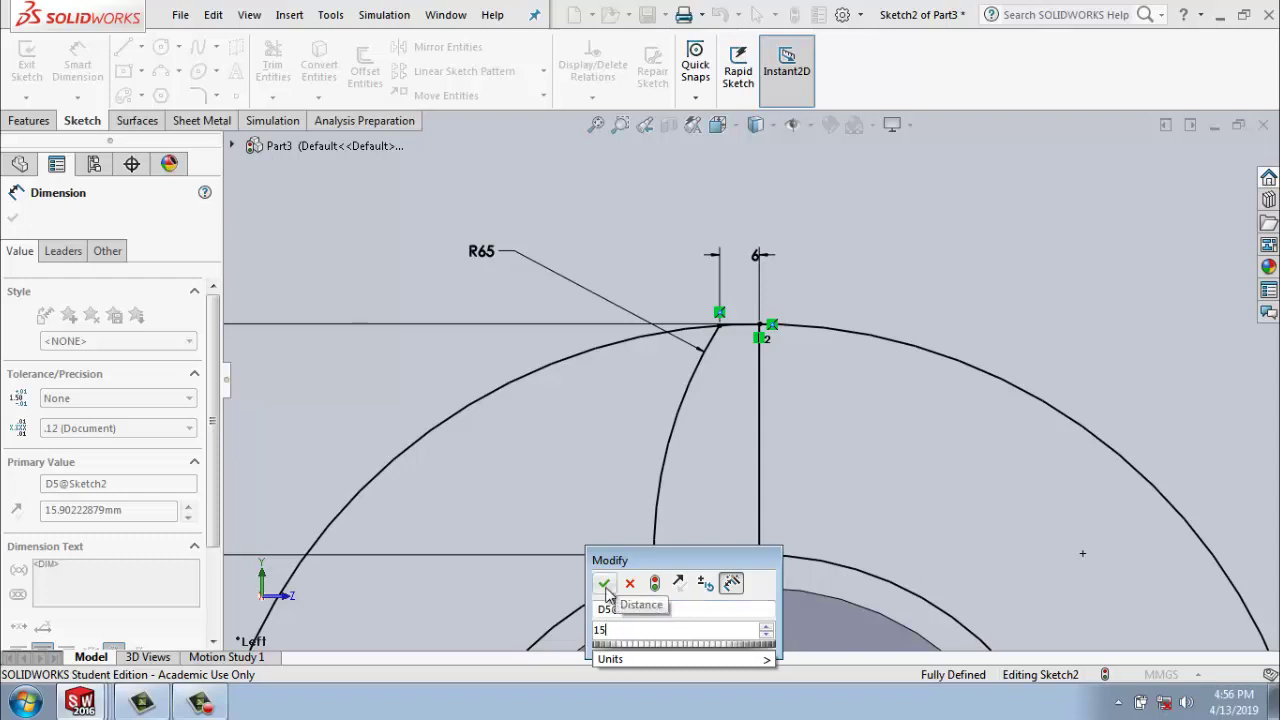
{"action": "left_click", "coordinate": [604, 583]}
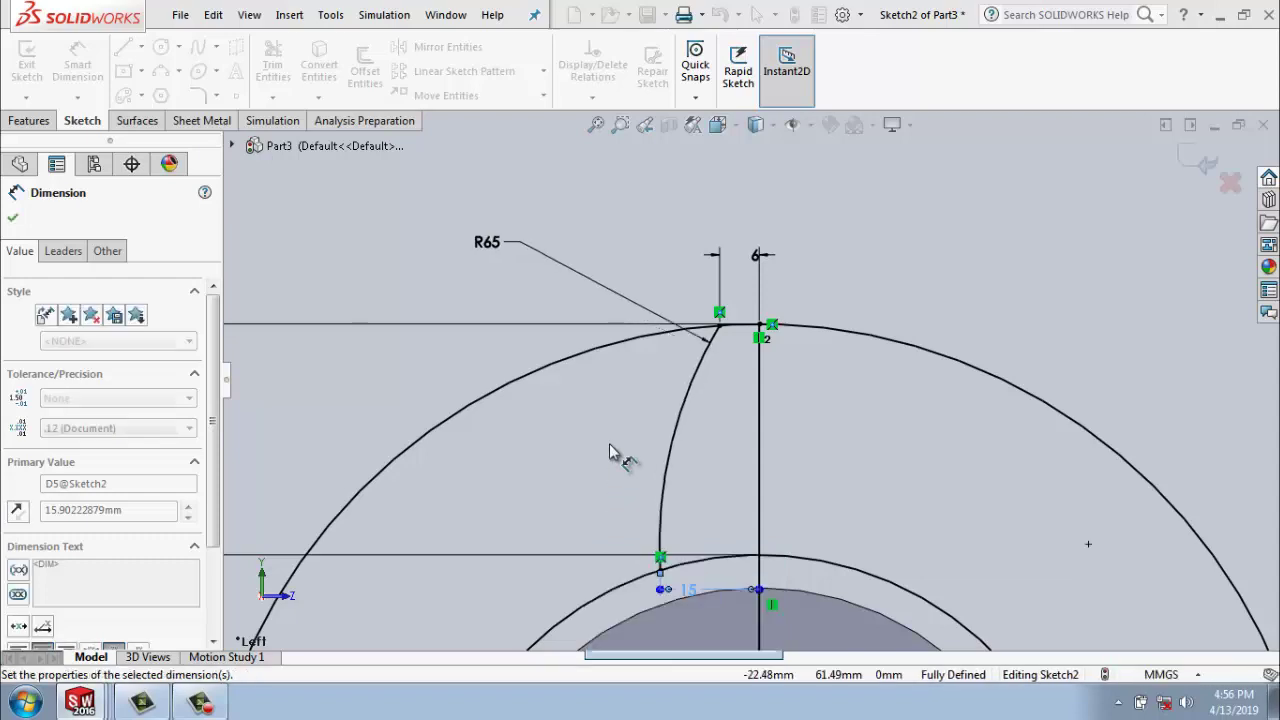
{"action": "left_click", "coordinate": [756, 455]}
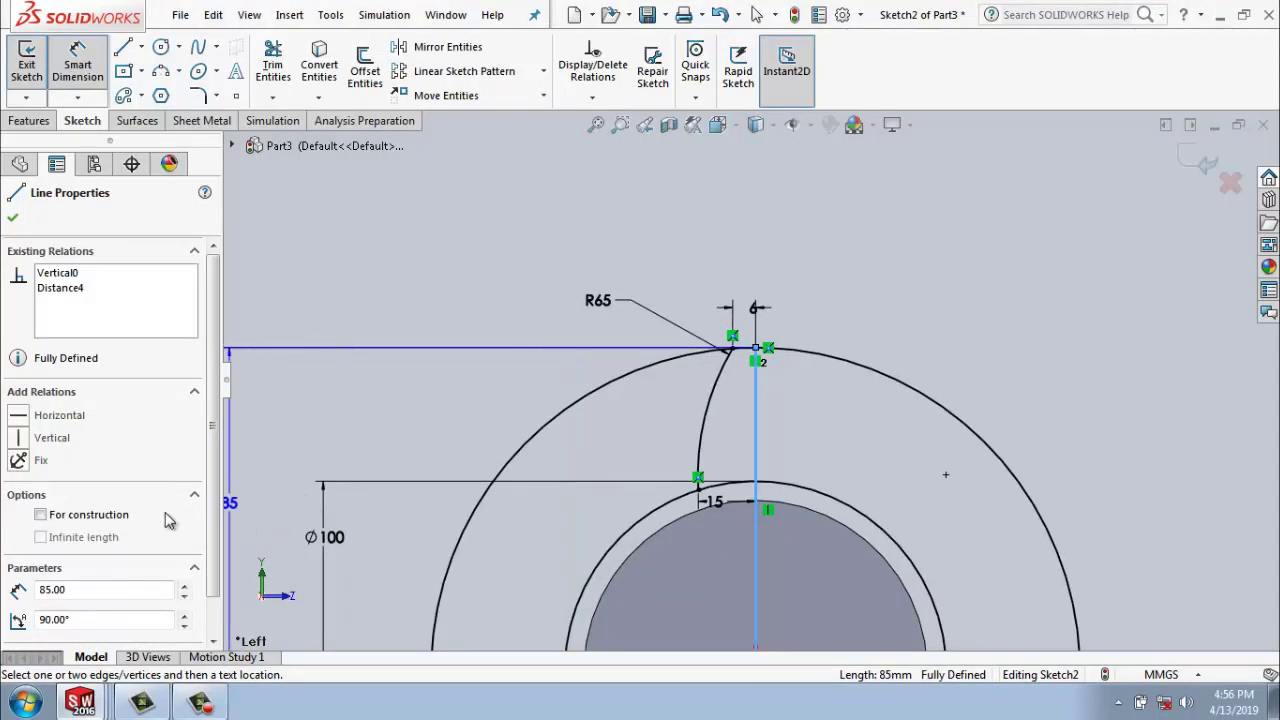
{"action": "left_click", "coordinate": [40, 514]}
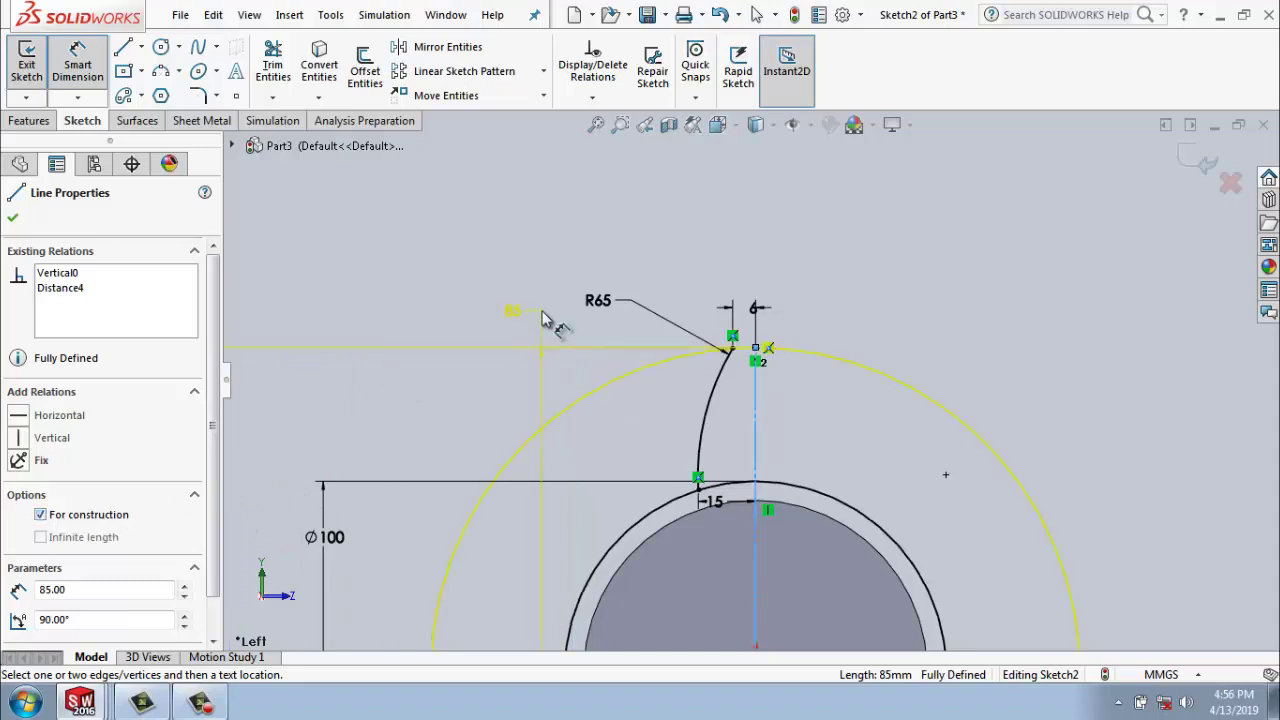
{"action": "scroll", "coordinate": [545, 330], "scroll_direction": "up", "scroll_amount": 2}
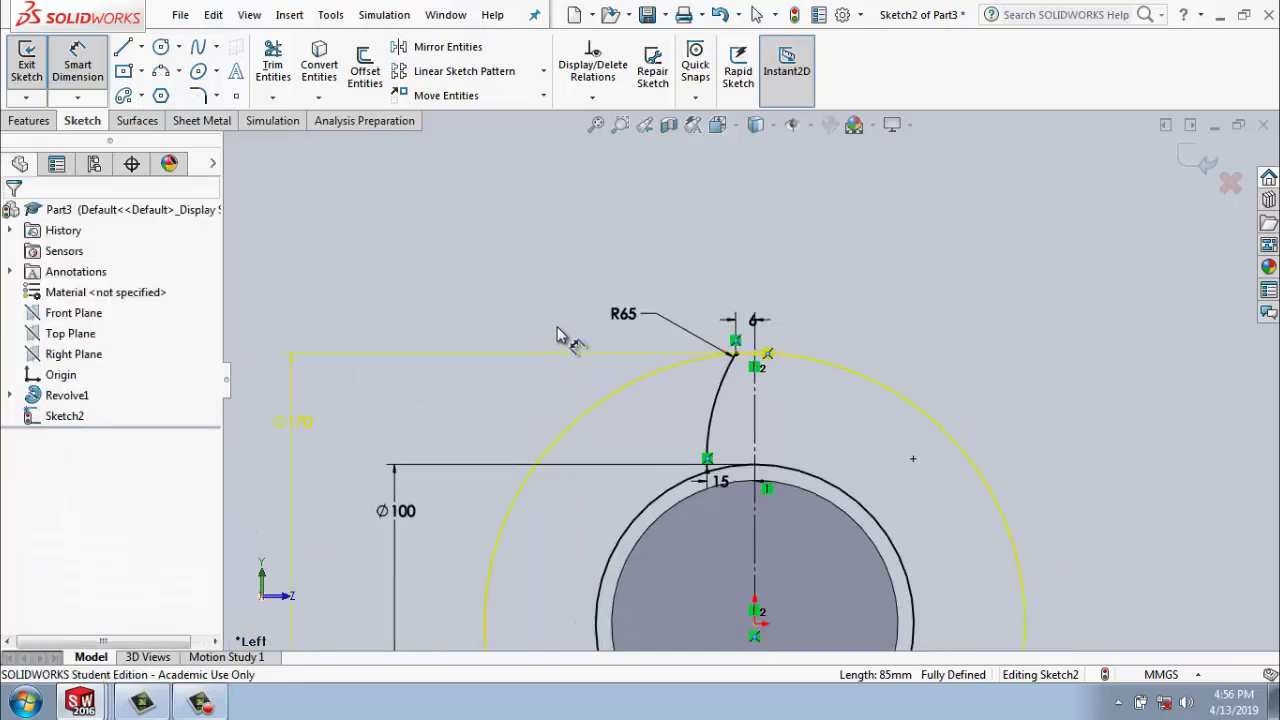
{"action": "scroll", "coordinate": [570, 337], "scroll_direction": "up", "scroll_amount": 2}
{"action": "scroll", "coordinate": [743, 297], "scroll_direction": "down", "scroll_amount": 2}
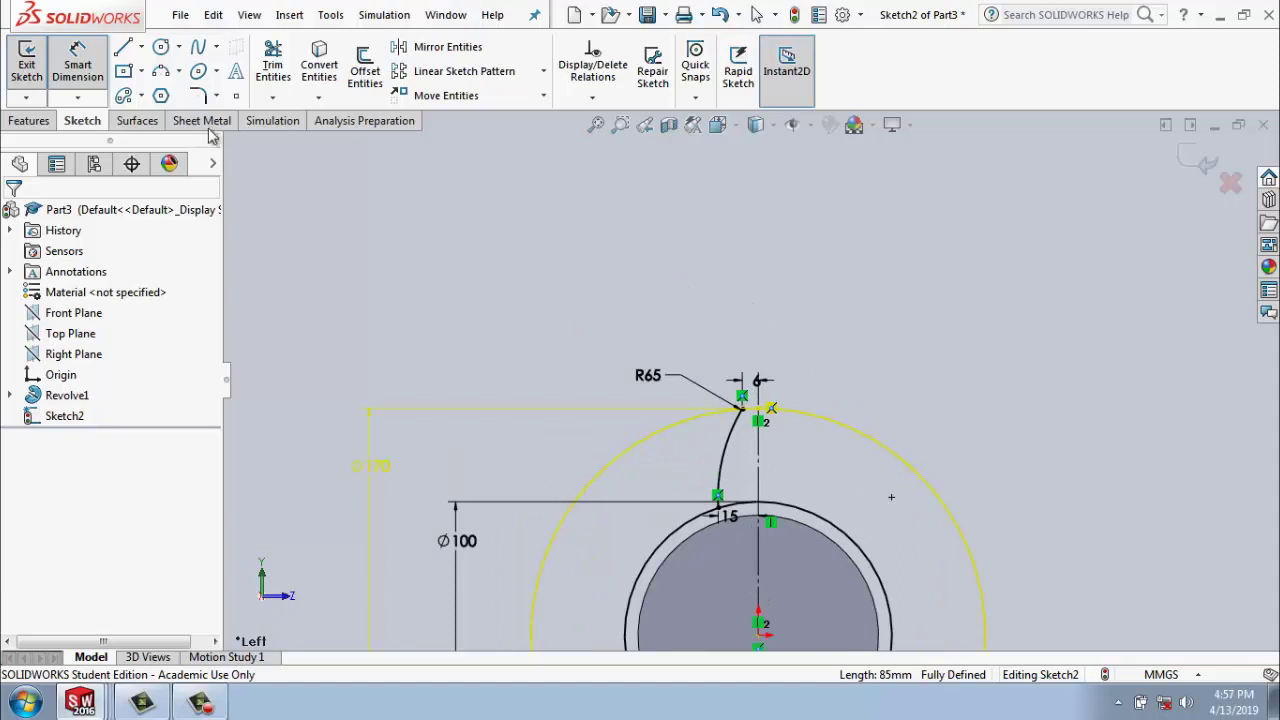
Mirror the R65 tooth arc (Arc3) about the vertical centerline (Line1).
{"action": "left_click", "coordinate": [445, 47]}
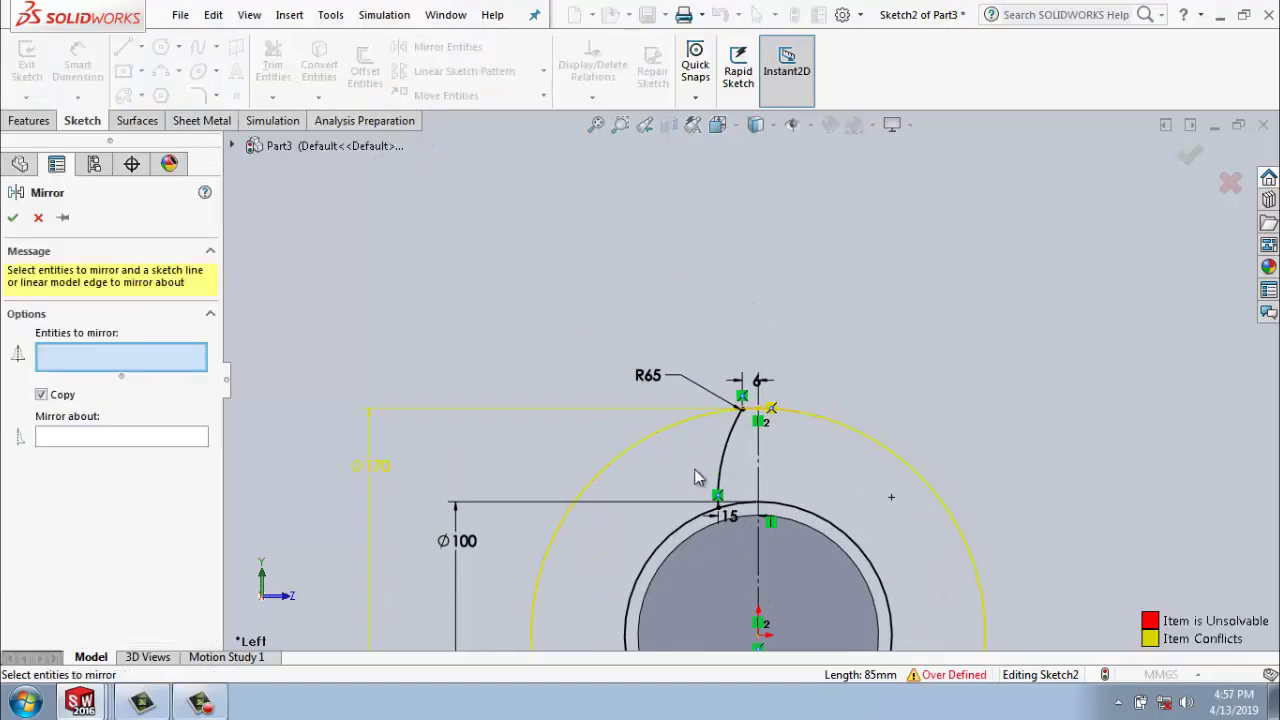
{"action": "left_click", "coordinate": [727, 471]}
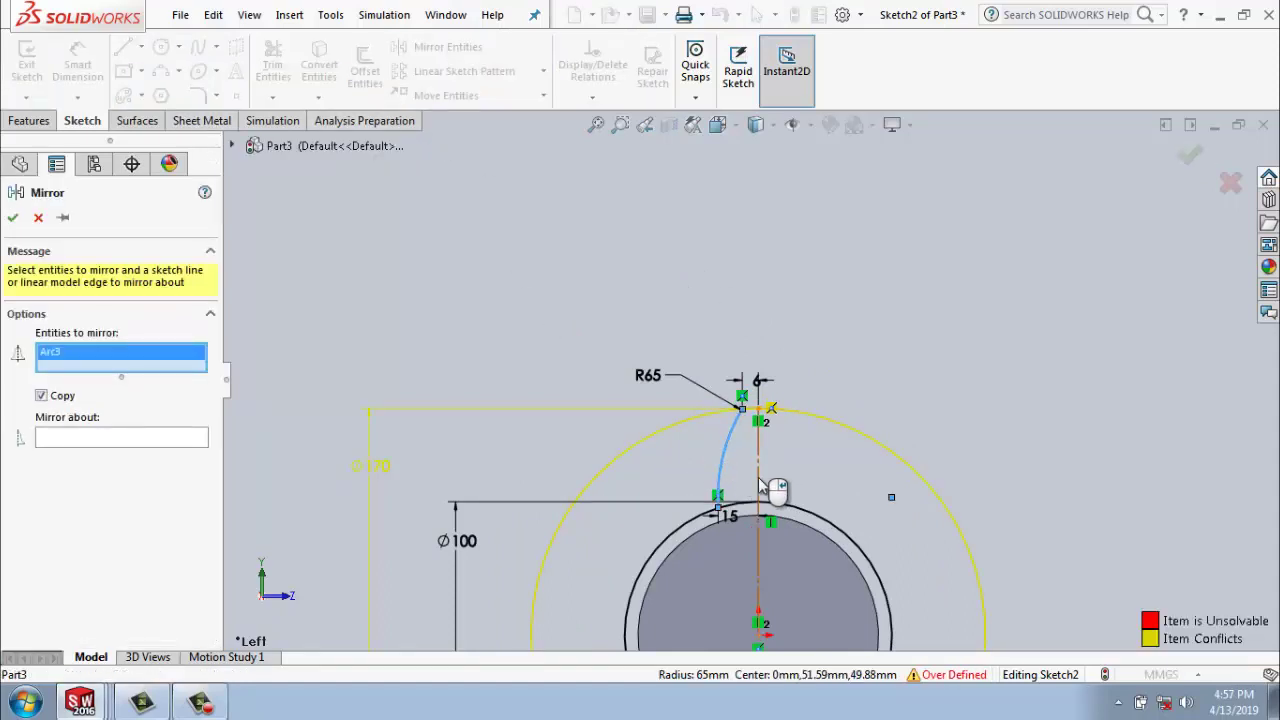
{"action": "left_click", "coordinate": [759, 487]}
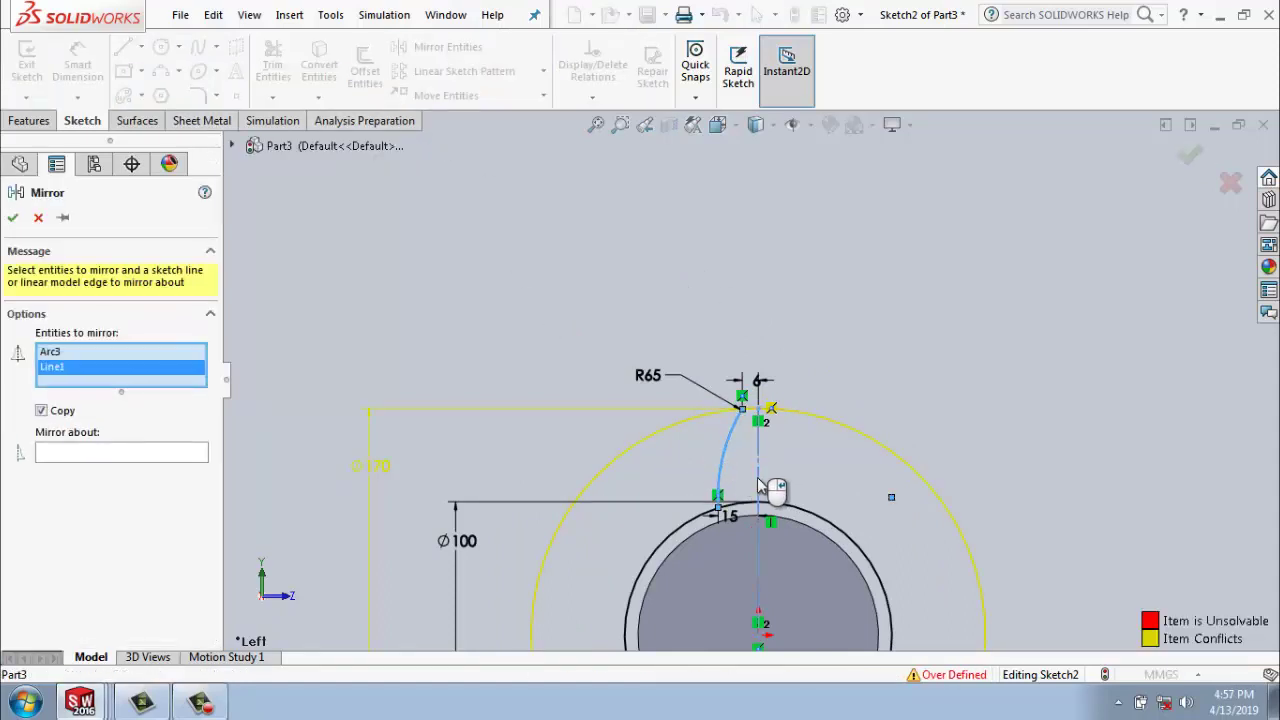
{"action": "right_click", "coordinate": [55, 374]}
{"action": "left_click", "coordinate": [92, 381]}
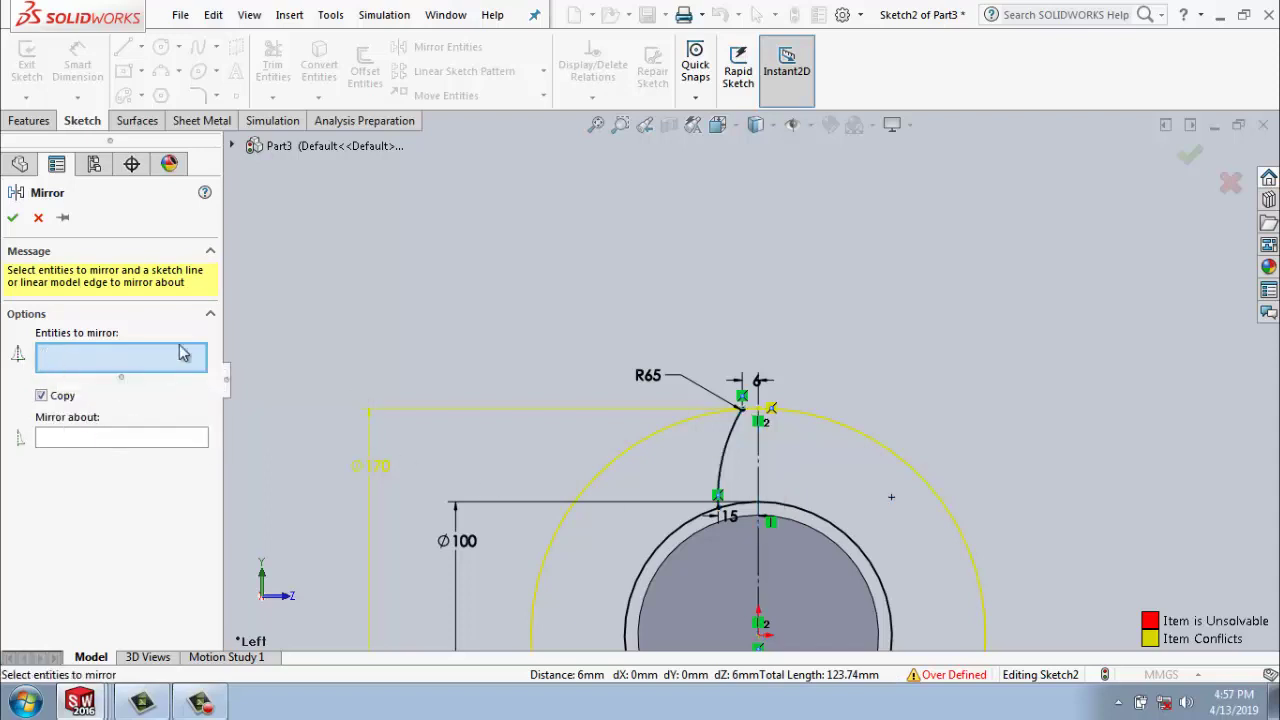
{"action": "left_click", "coordinate": [727, 462]}
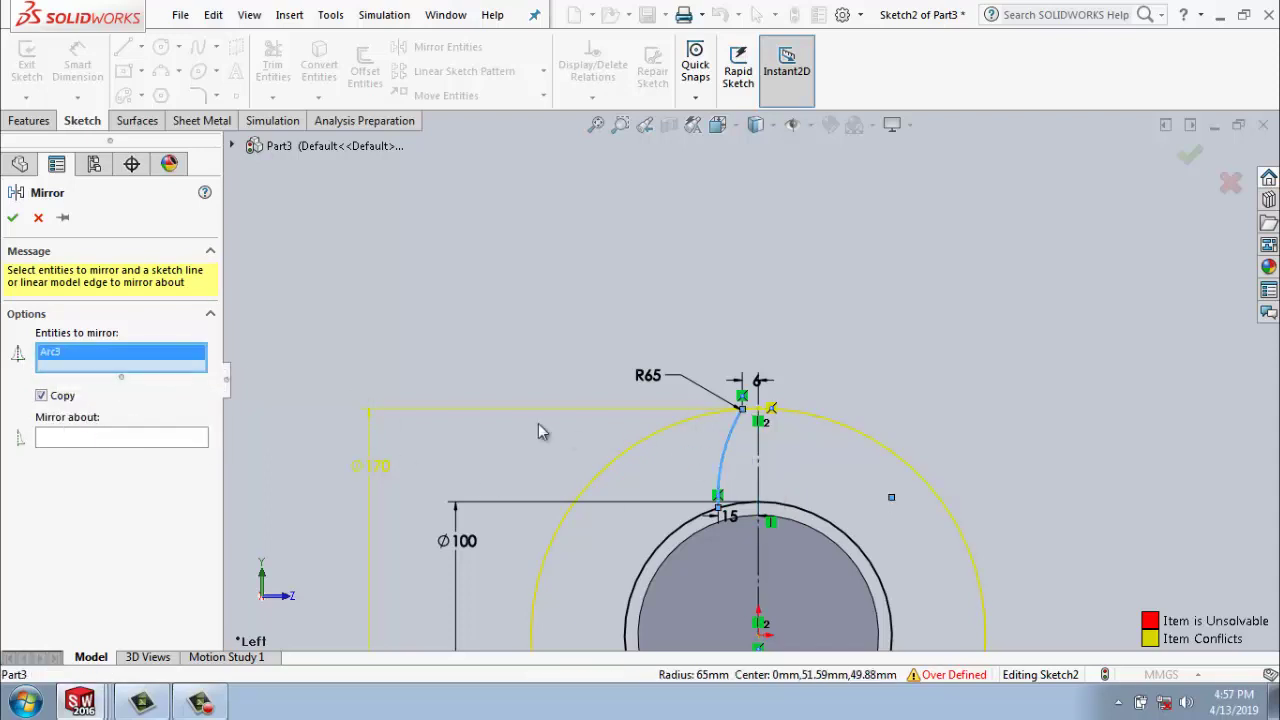
{"action": "left_click", "coordinate": [107, 442]}
{"action": "left_click", "coordinate": [760, 463]}
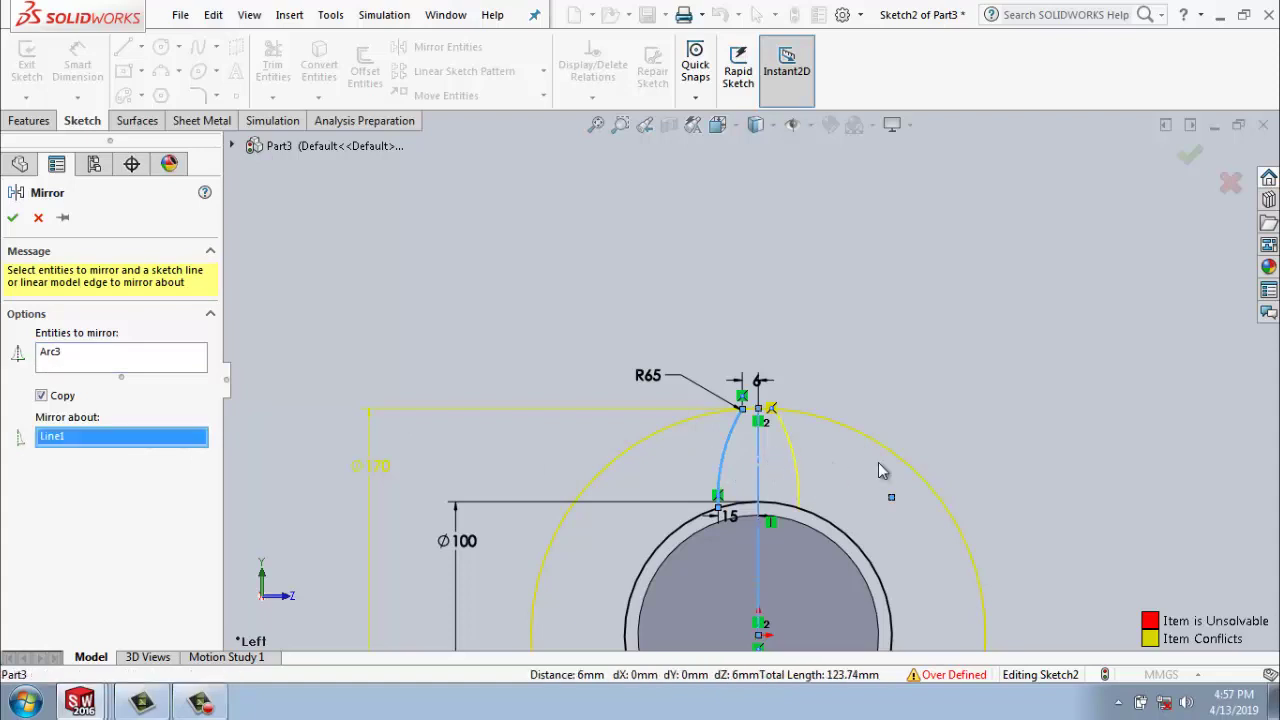
{"action": "left_click", "coordinate": [1190, 160]}
{"action": "scroll", "coordinate": [600, 254], "scroll_direction": "up", "scroll_amount": 2}
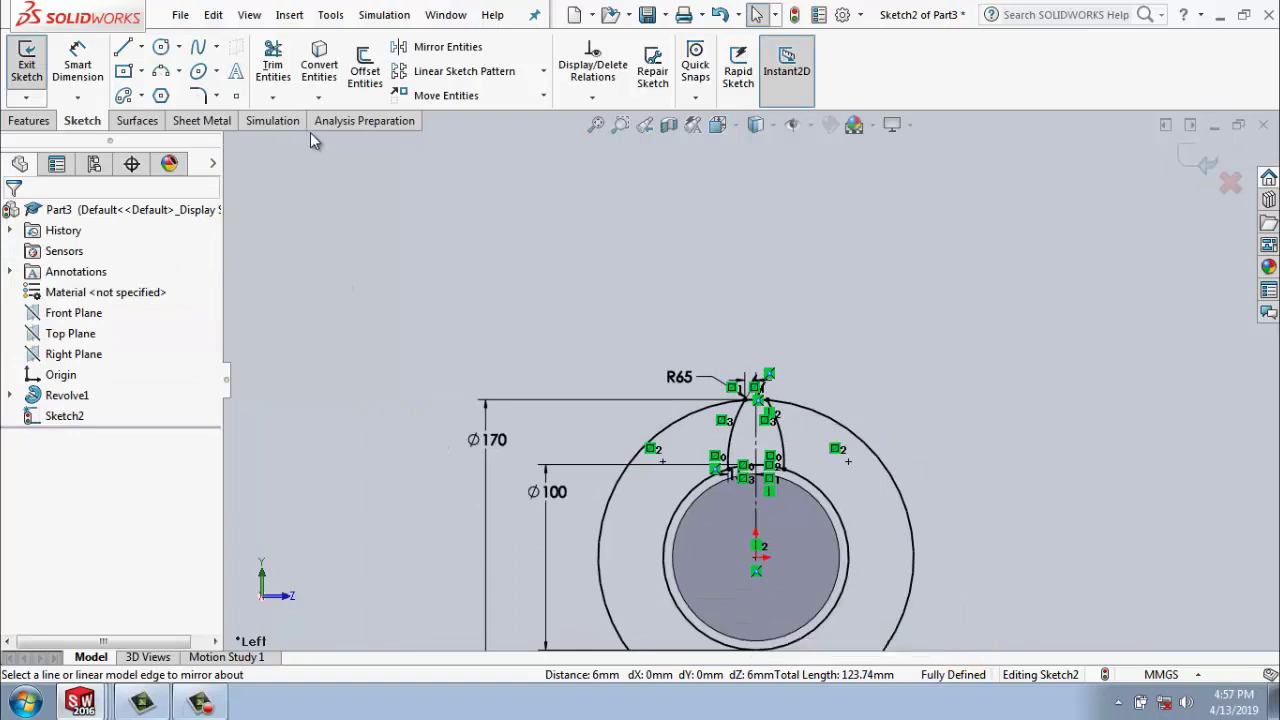
Power-trim across the vertical centerline, leaving only the tooth tip of the Ø170 circle.
{"action": "left_click", "coordinate": [272, 62]}
{"action": "left_click", "coordinate": [50, 338]}
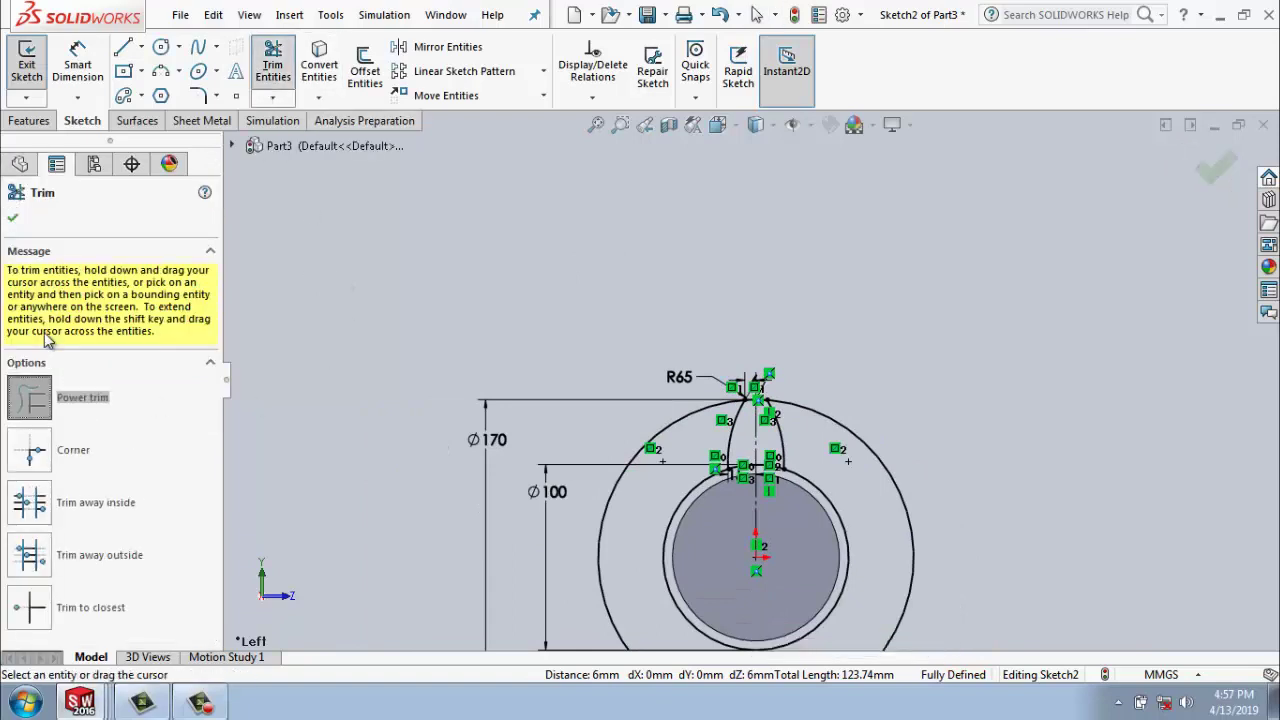
{"action": "scroll", "coordinate": [865, 502], "scroll_direction": "down", "scroll_amount": 3}
{"action": "scroll", "coordinate": [670, 510], "scroll_direction": "up", "scroll_amount": 1}
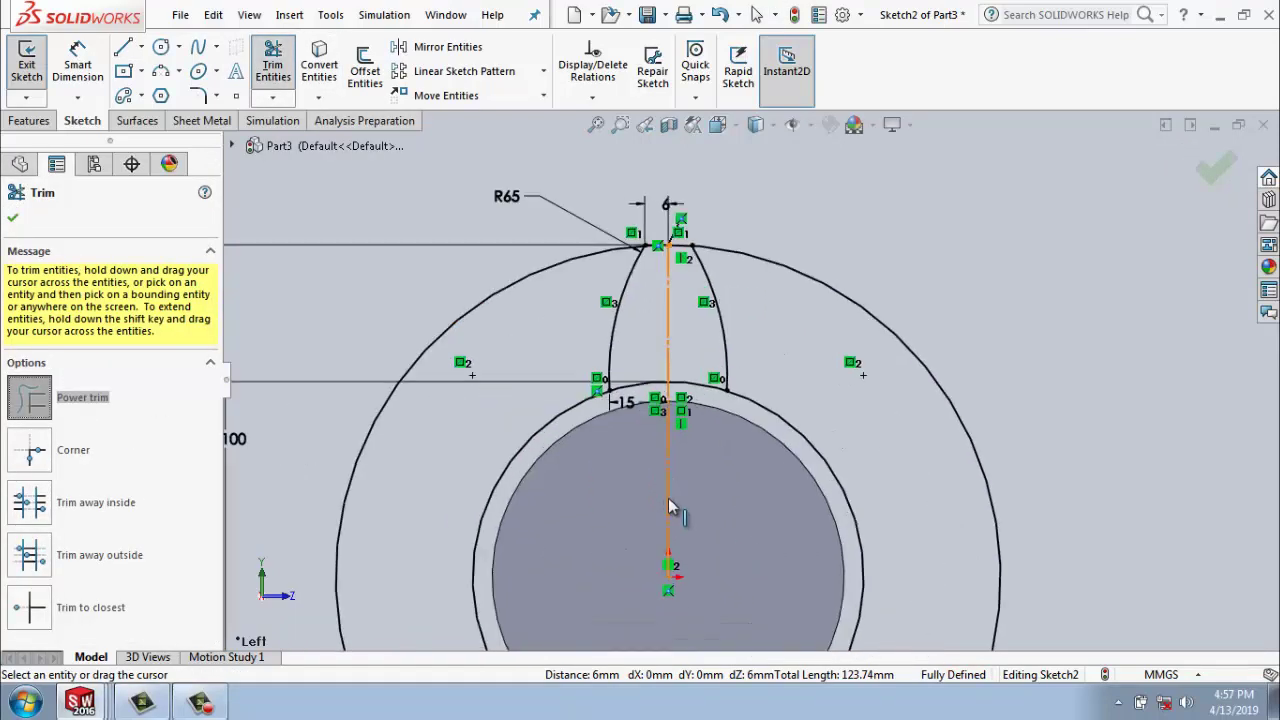
{"action": "scroll", "coordinate": [600, 460], "scroll_direction": "up", "scroll_amount": 1}
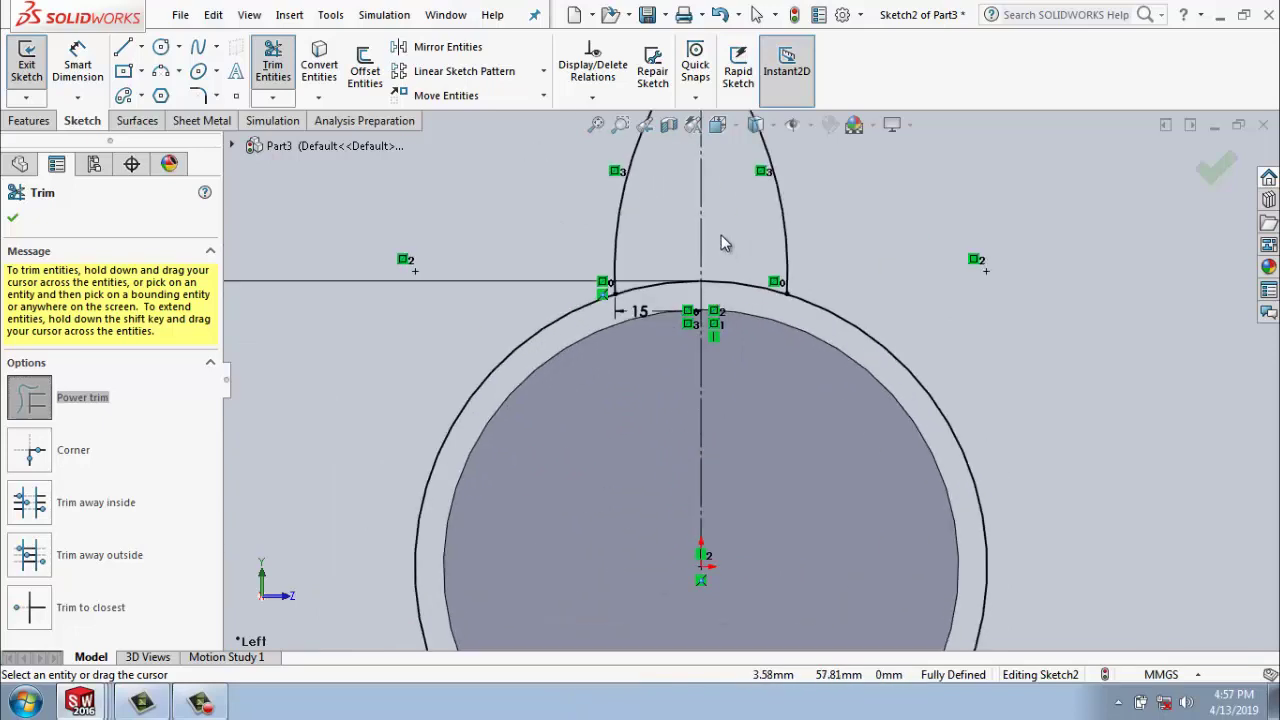
{"action": "mouse_move", "coordinate": [705, 243]}
{"action": "left_mouse_down"}
{"action": "mouse_move", "coordinate": [703, 284]}
{"action": "mouse_move", "coordinate": [733, 290]}
{"action": "left_mouse_up"}
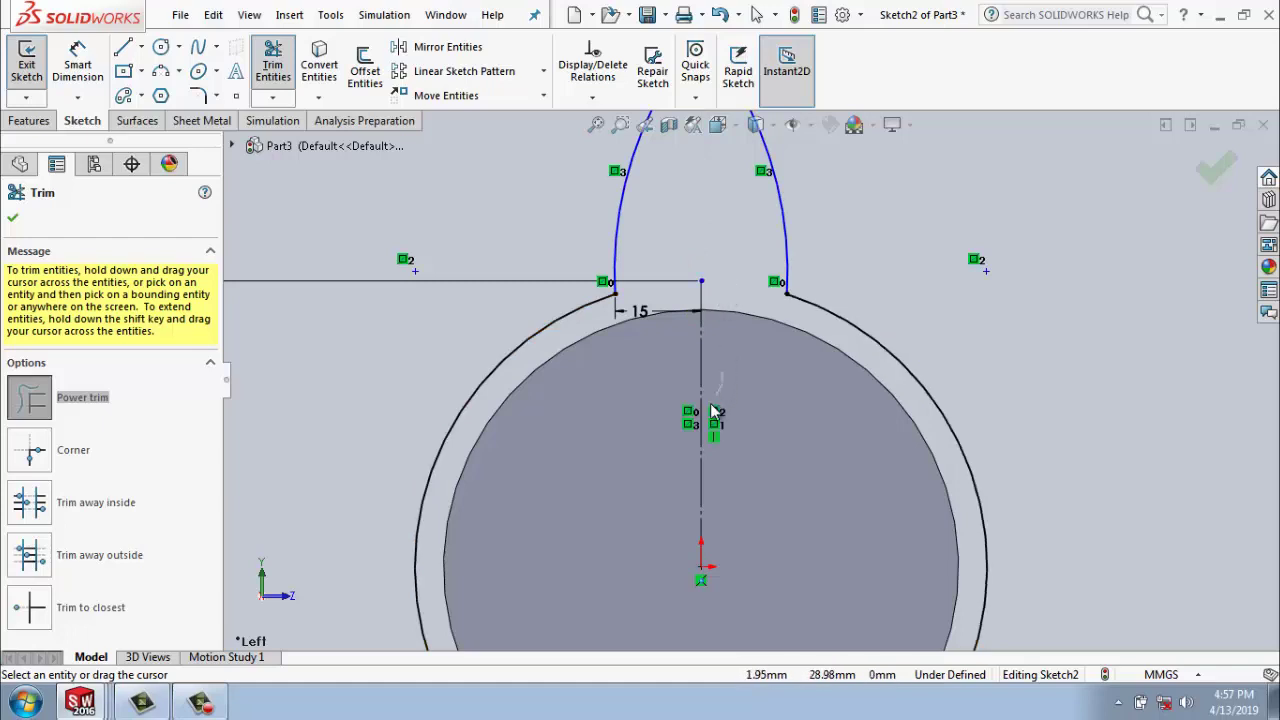
{"action": "scroll", "coordinate": [684, 440], "scroll_direction": "up", "scroll_amount": 3}
{"action": "scroll", "coordinate": [683, 425], "scroll_direction": "up", "scroll_amount": 2}
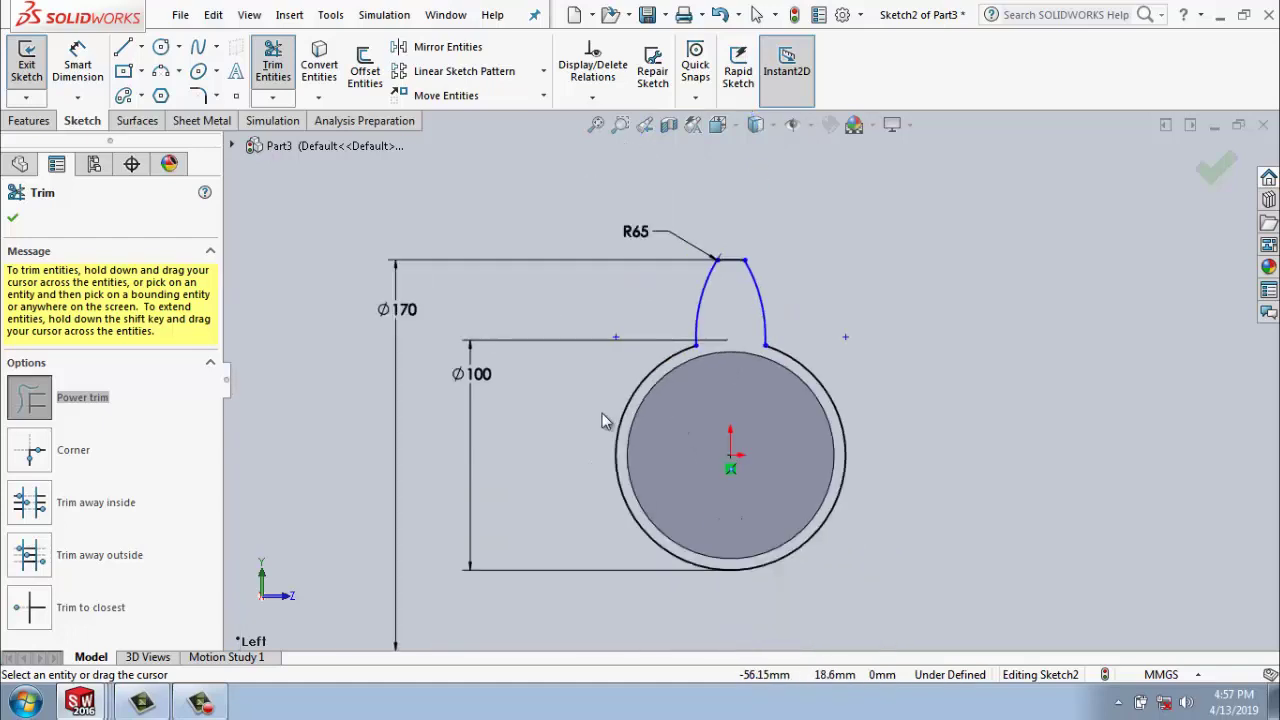
{"action": "left_click", "coordinate": [1228, 176]}
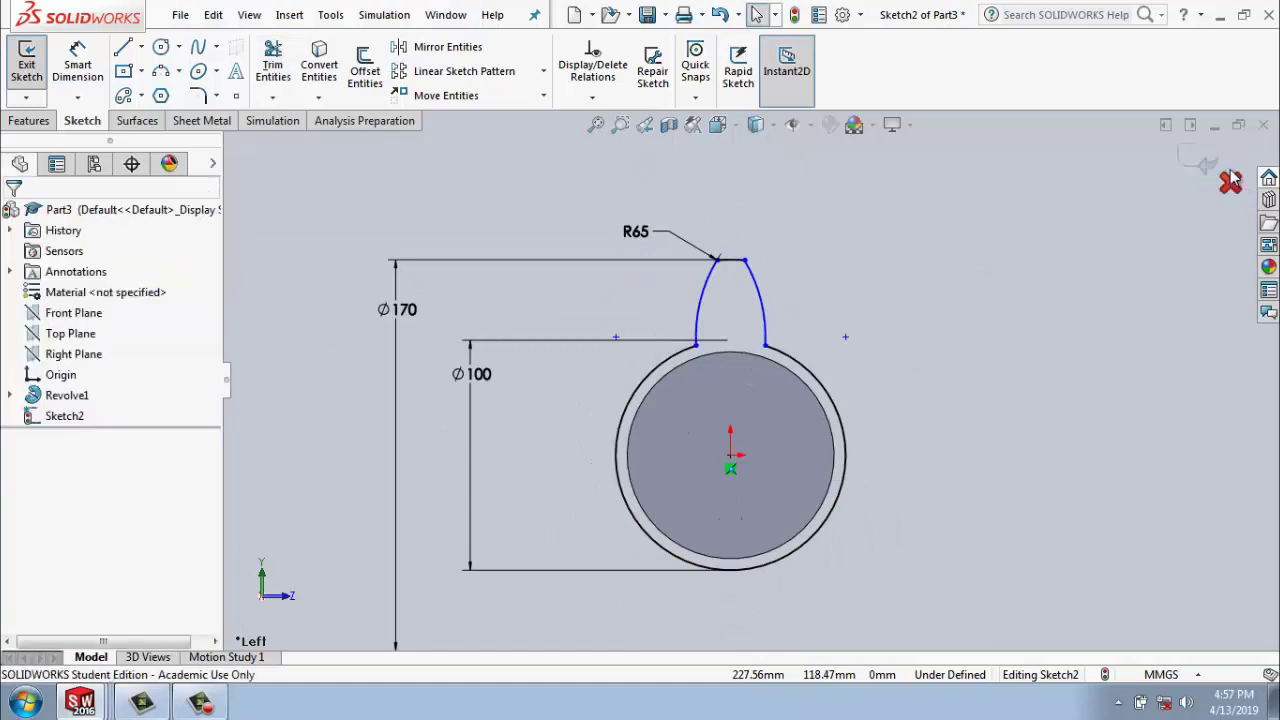
Start a circular sketch pattern centred on the origin with 8 instances.
{"action": "left_click", "coordinate": [545, 72]}
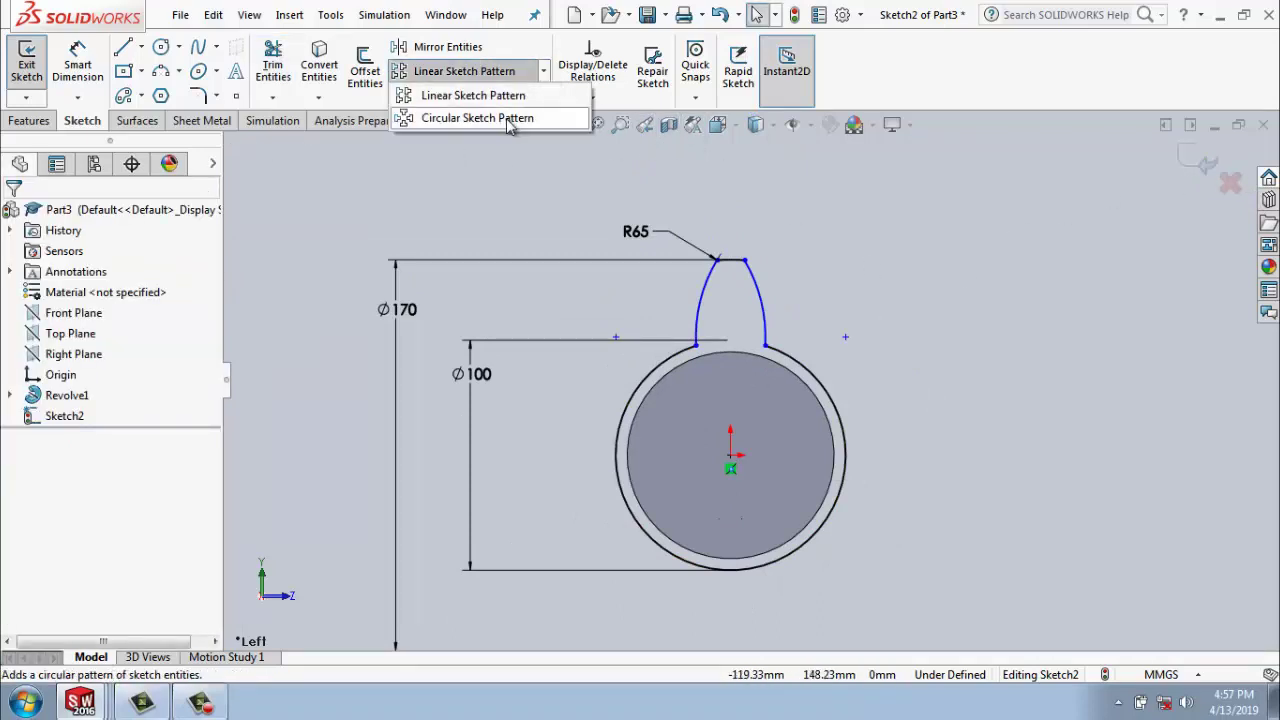
{"action": "left_click", "coordinate": [508, 118]}
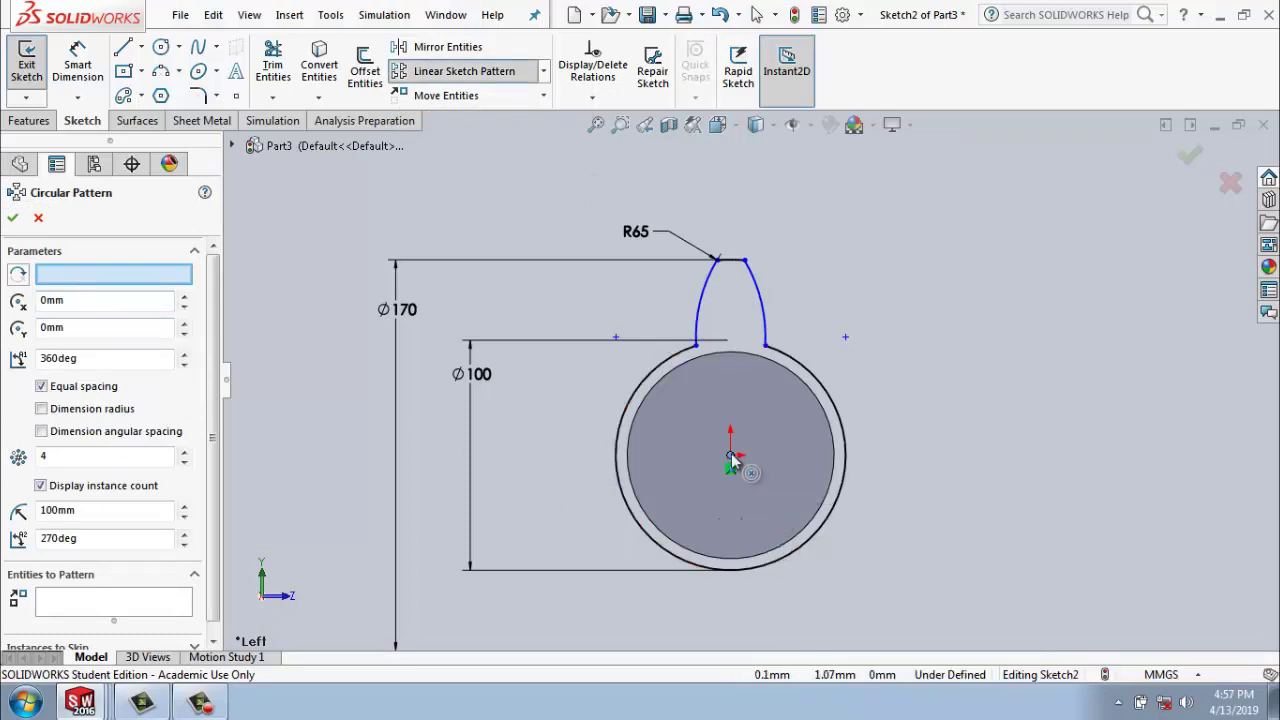
{"action": "left_click", "coordinate": [643, 386]}
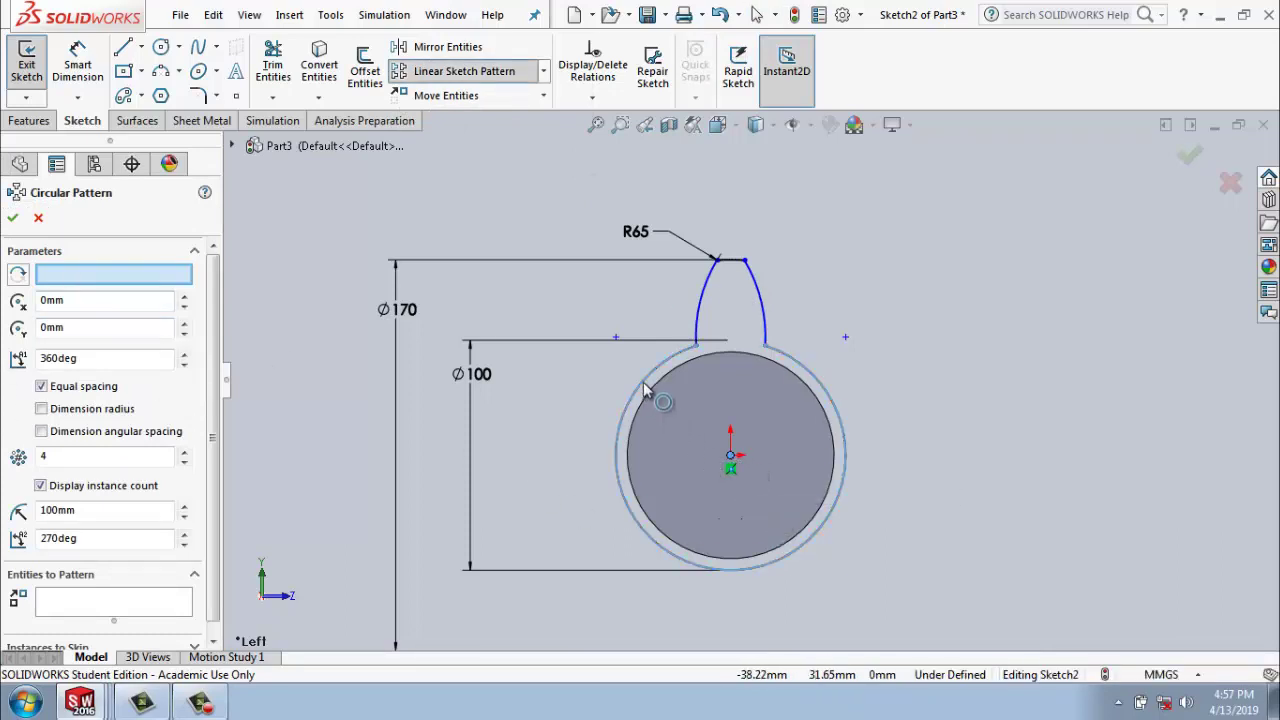
{"action": "left_click", "coordinate": [731, 460]}
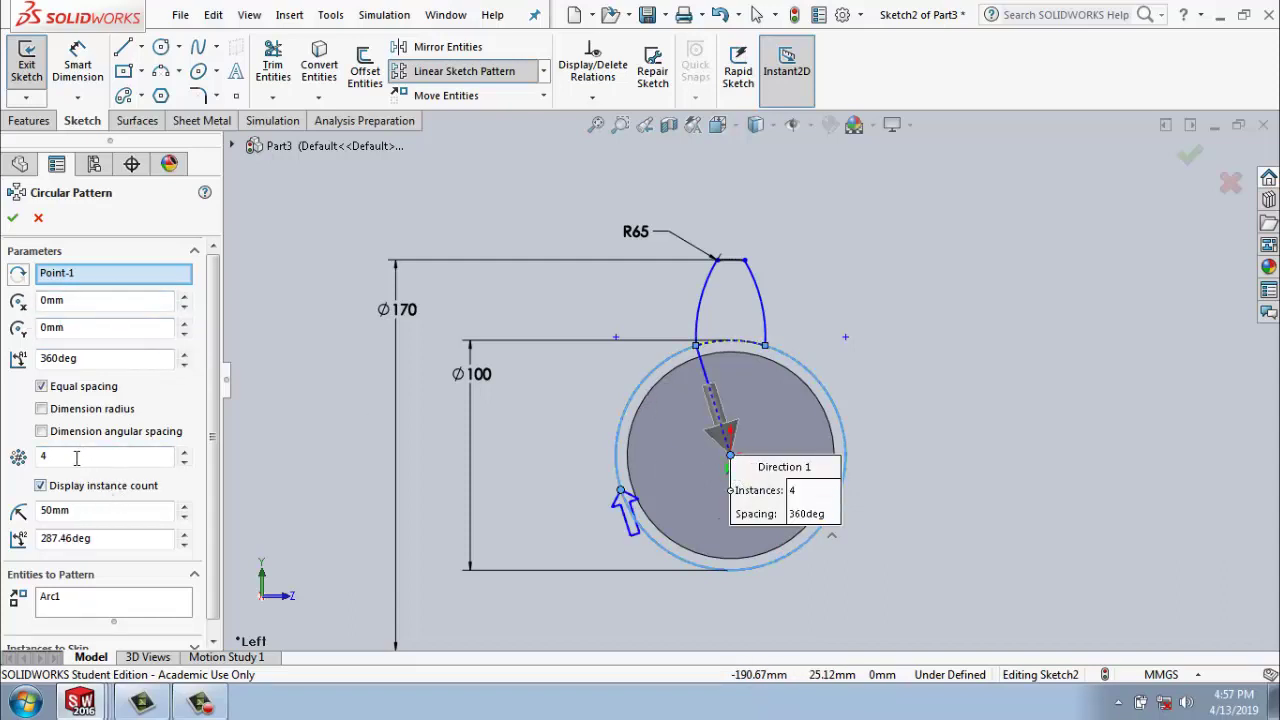
{"action": "left_click", "coordinate": [12, 458]}
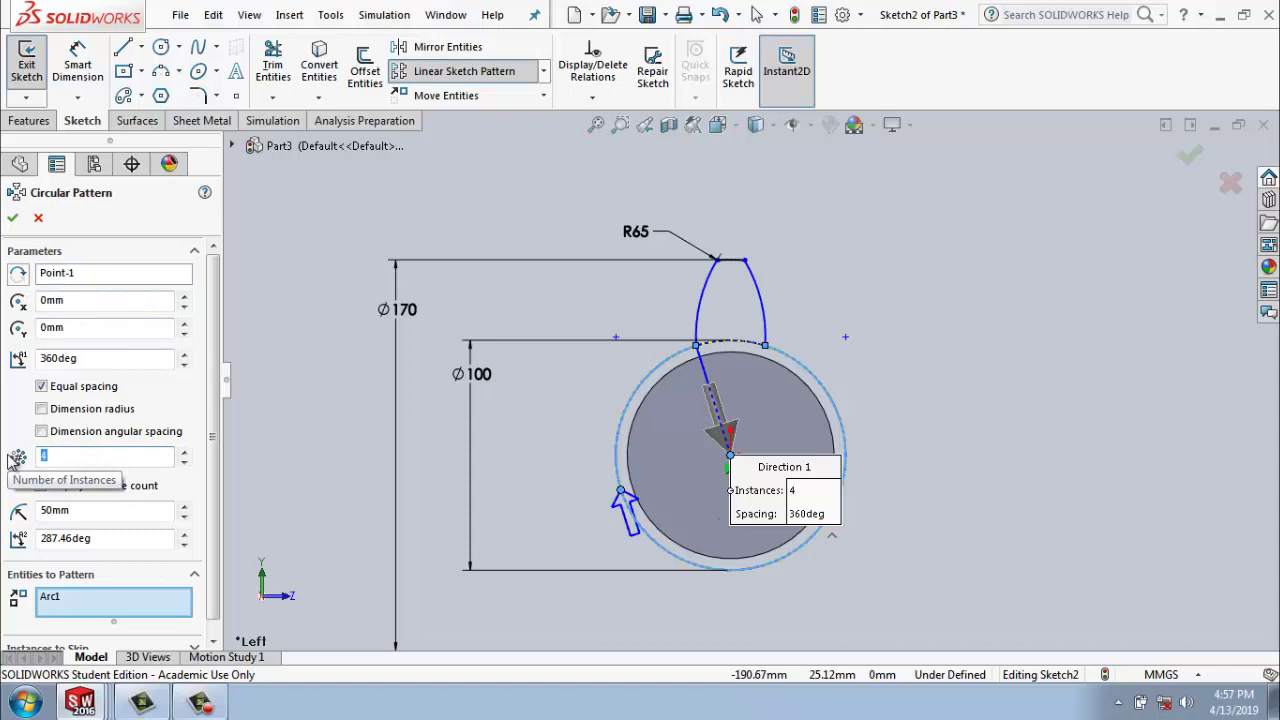
{"action": "type", "text": "8"}
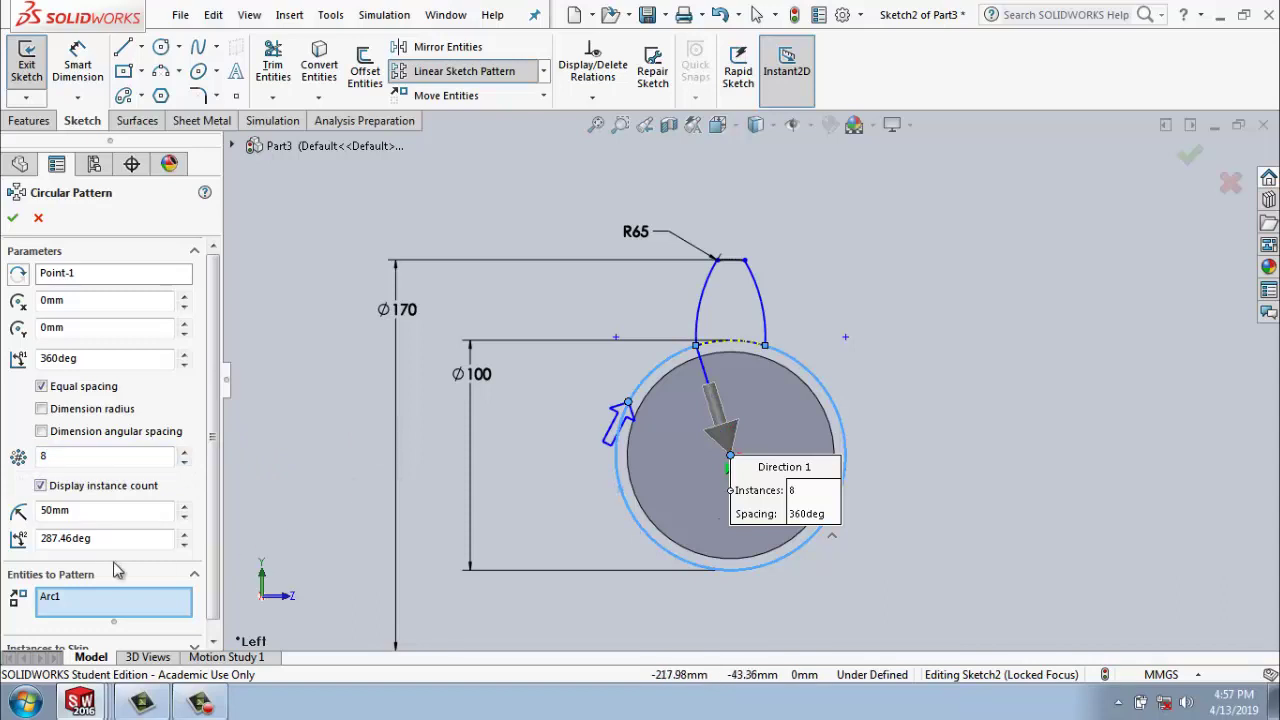
Add the tooth arcs to the pattern entities and remove the ring circle Arc1.
{"action": "left_click", "coordinate": [110, 603]}
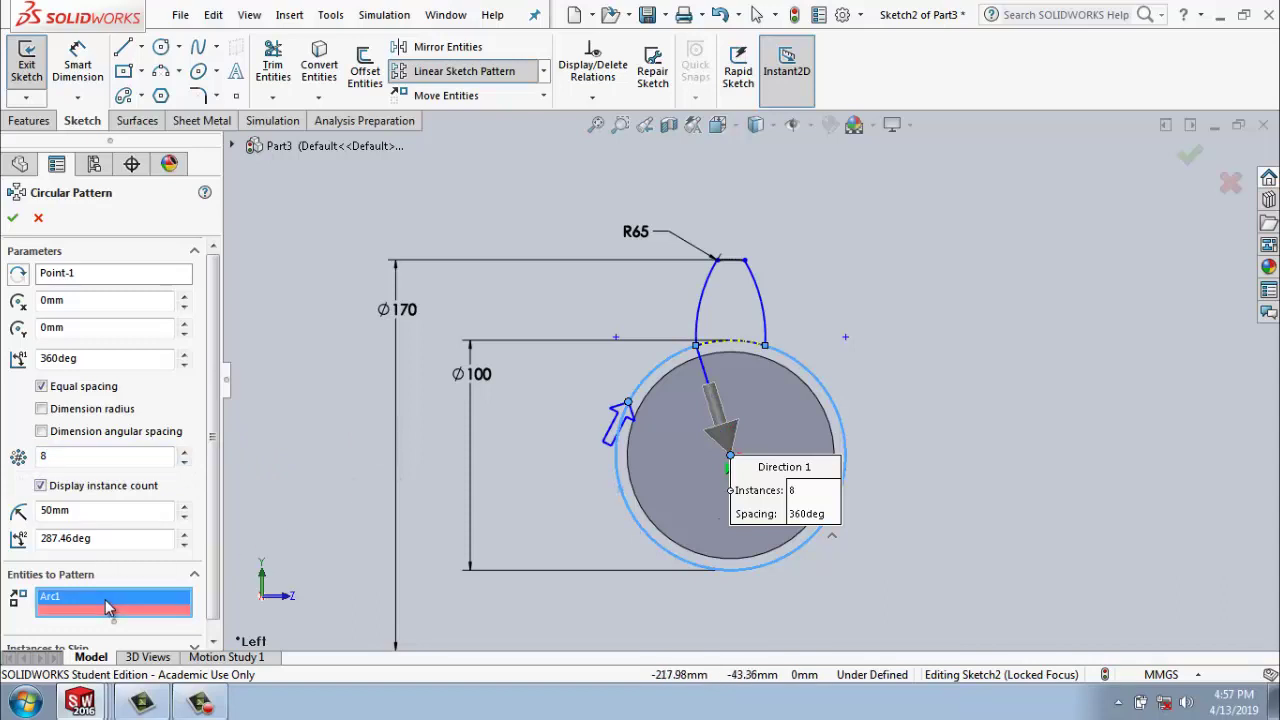
{"action": "left_click", "coordinate": [762, 308]}
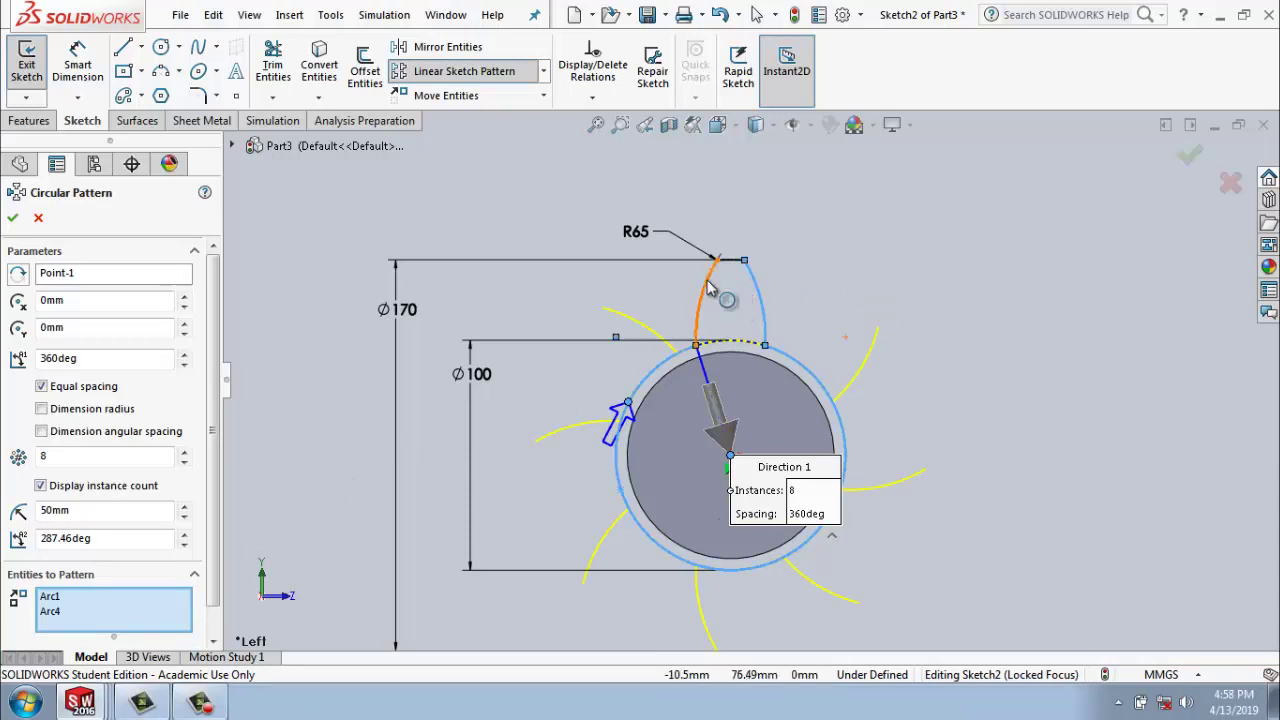
{"action": "left_click", "coordinate": [708, 288]}
{"action": "left_click", "coordinate": [733, 261]}
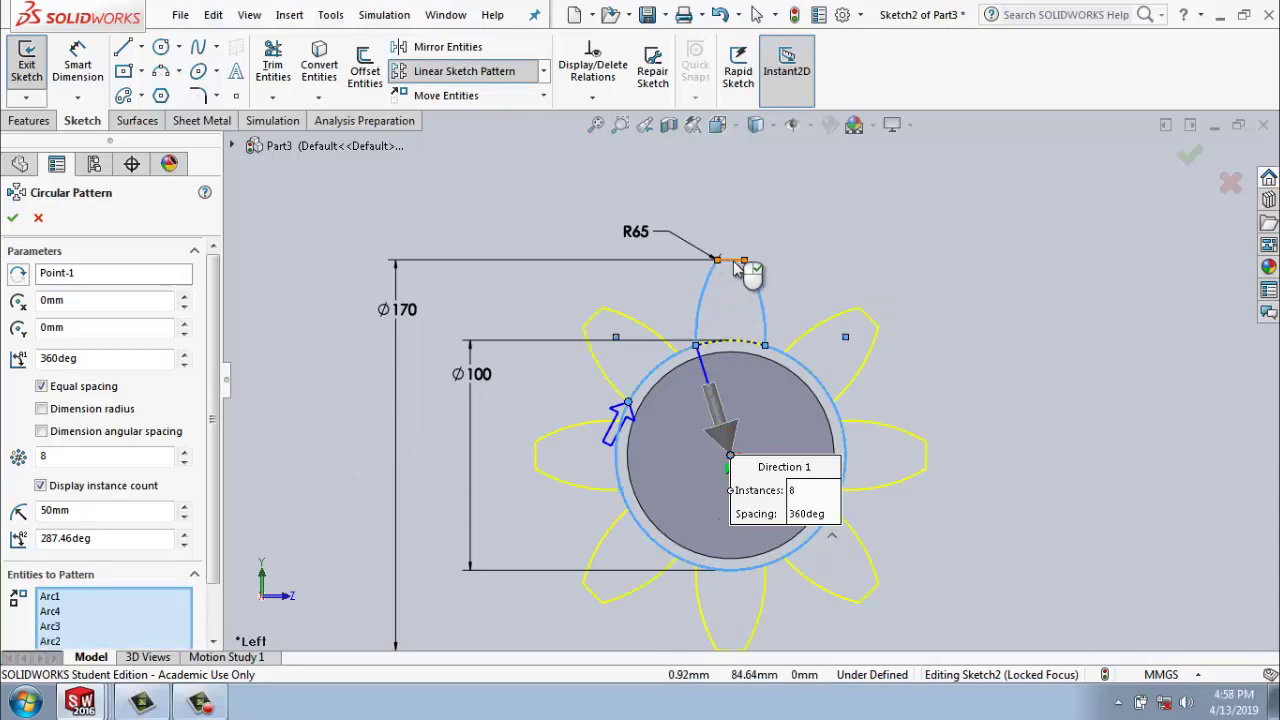
{"action": "left_click", "coordinate": [56, 598]}
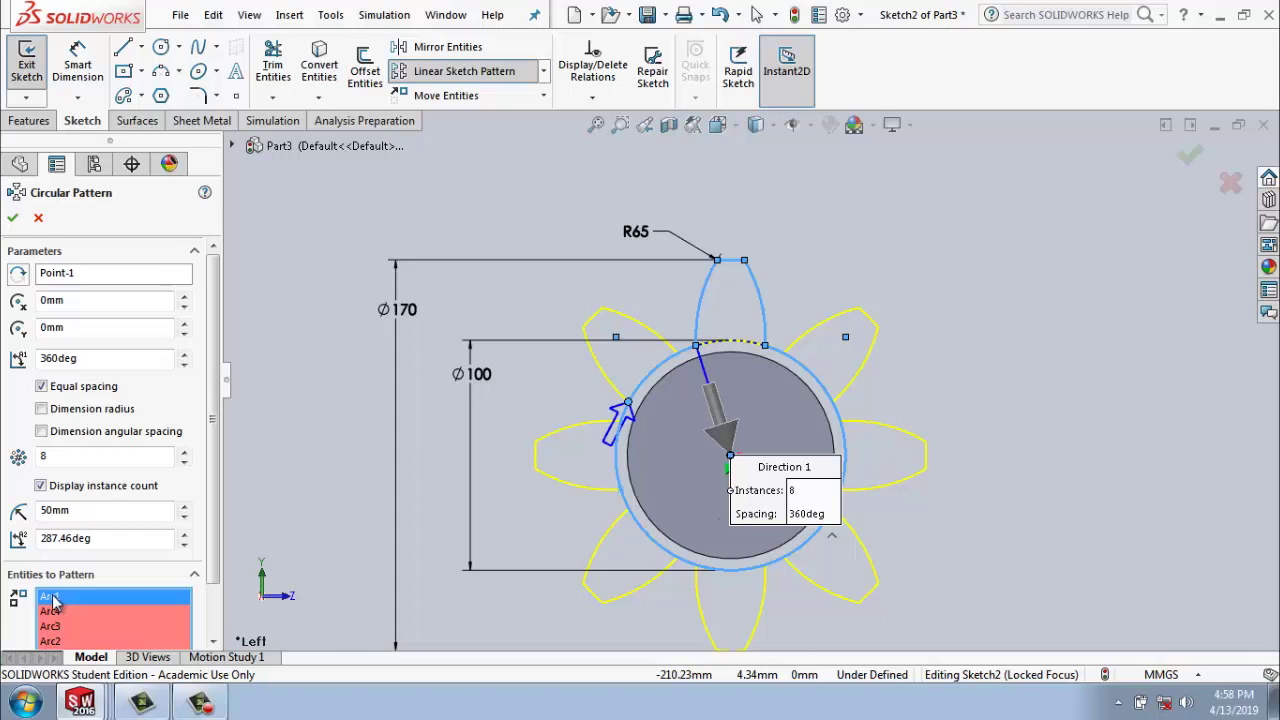
{"action": "right_click", "coordinate": [56, 598]}
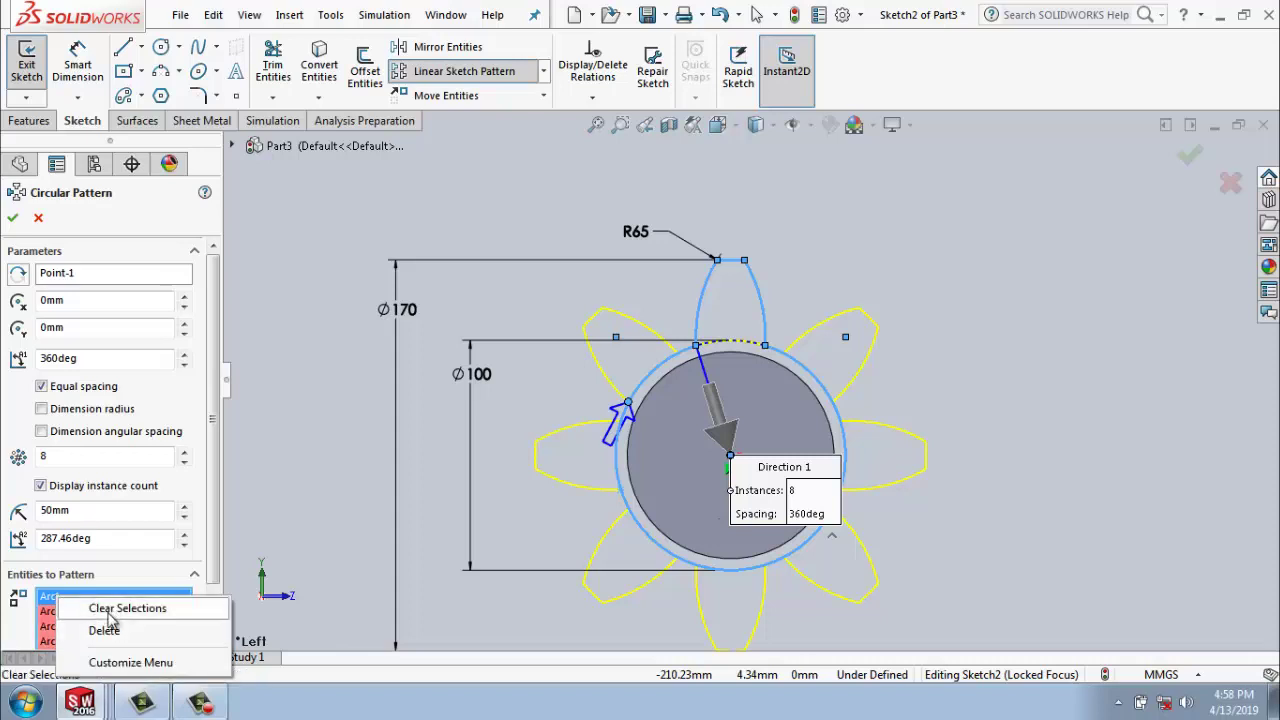
{"action": "left_click", "coordinate": [104, 630]}
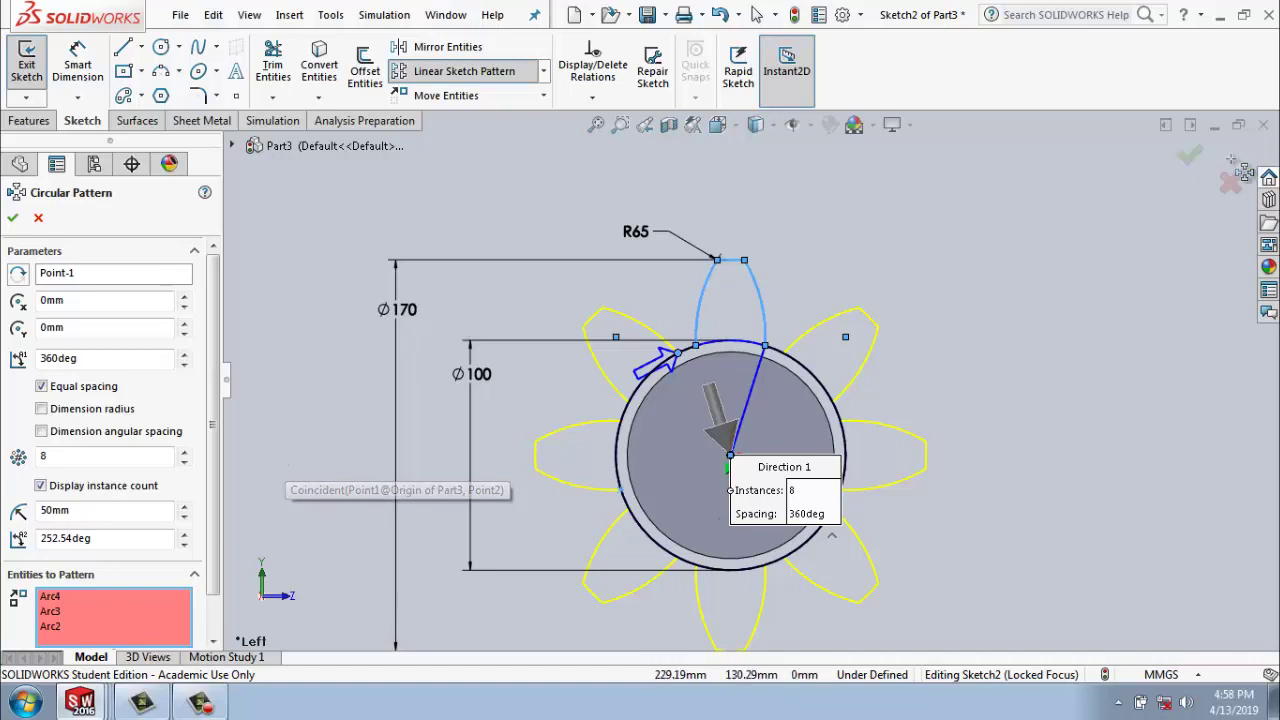
Accept the 8-tooth pattern and power-trim the circle arcs inside the upper and right teeth.
{"action": "left_click", "coordinate": [1192, 156]}
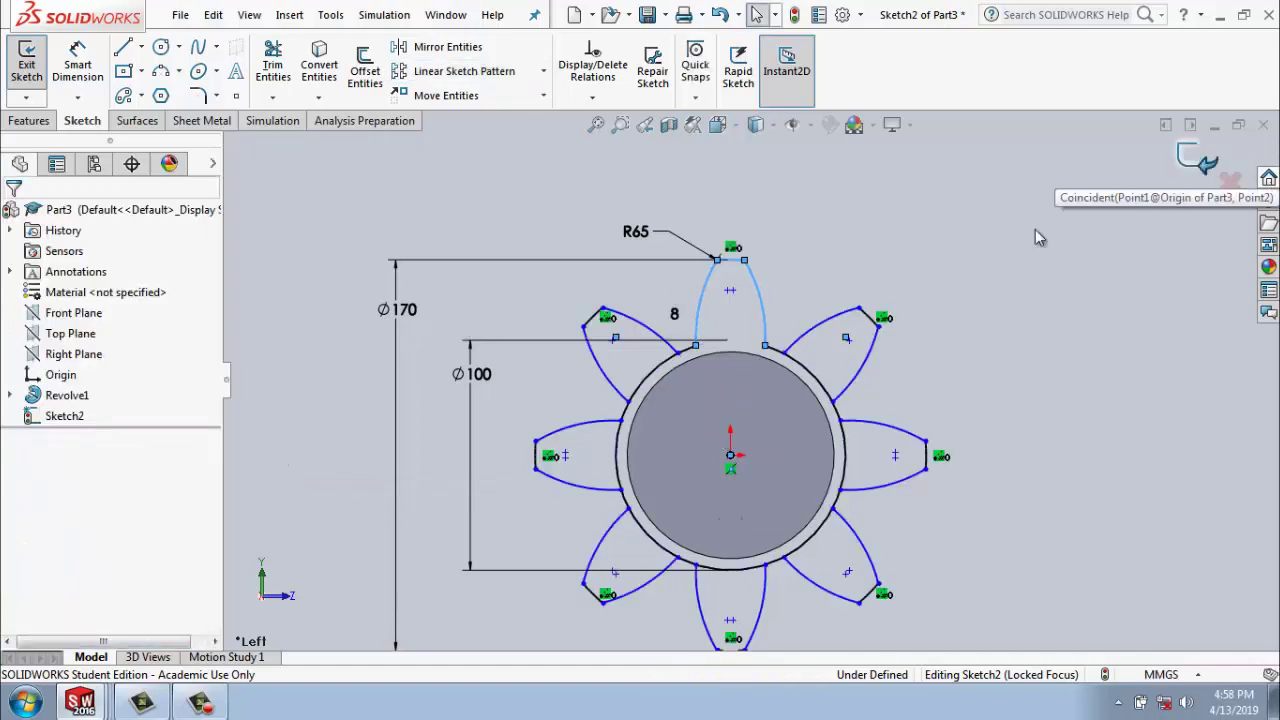
{"action": "left_click", "coordinate": [272, 64]}
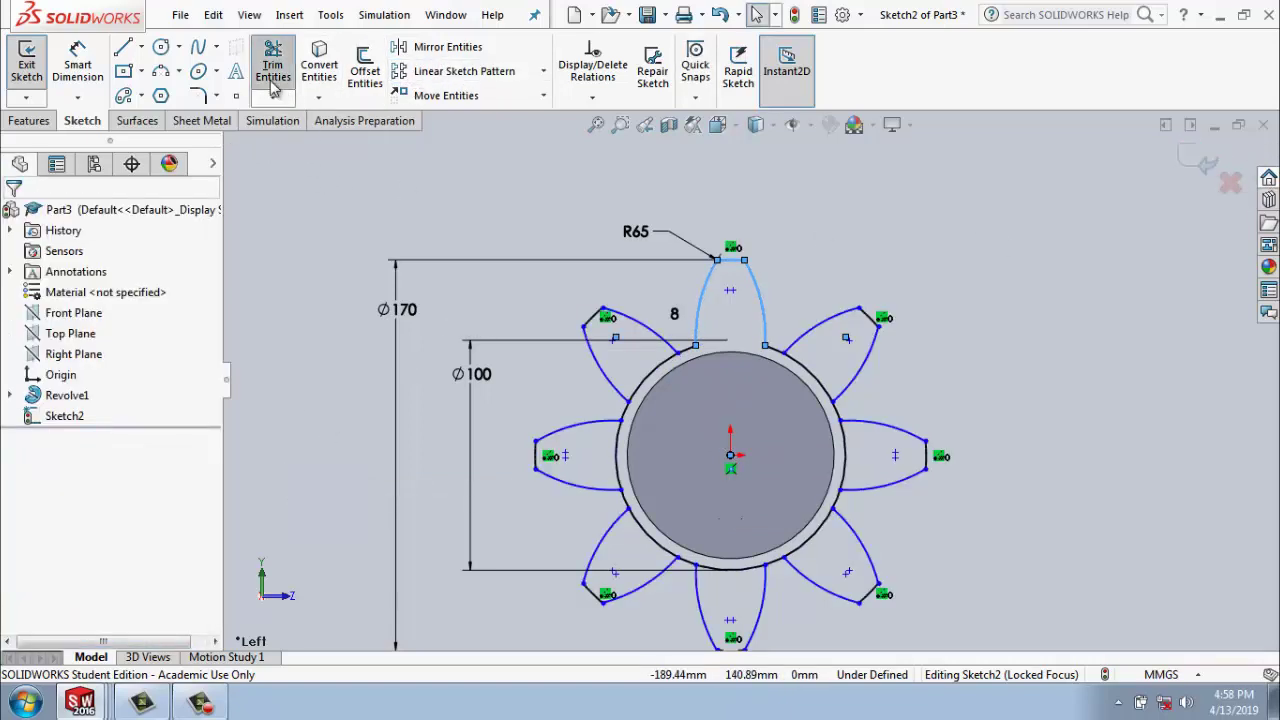
{"action": "scroll", "coordinate": [698, 398], "scroll_direction": "down", "scroll_amount": 4}
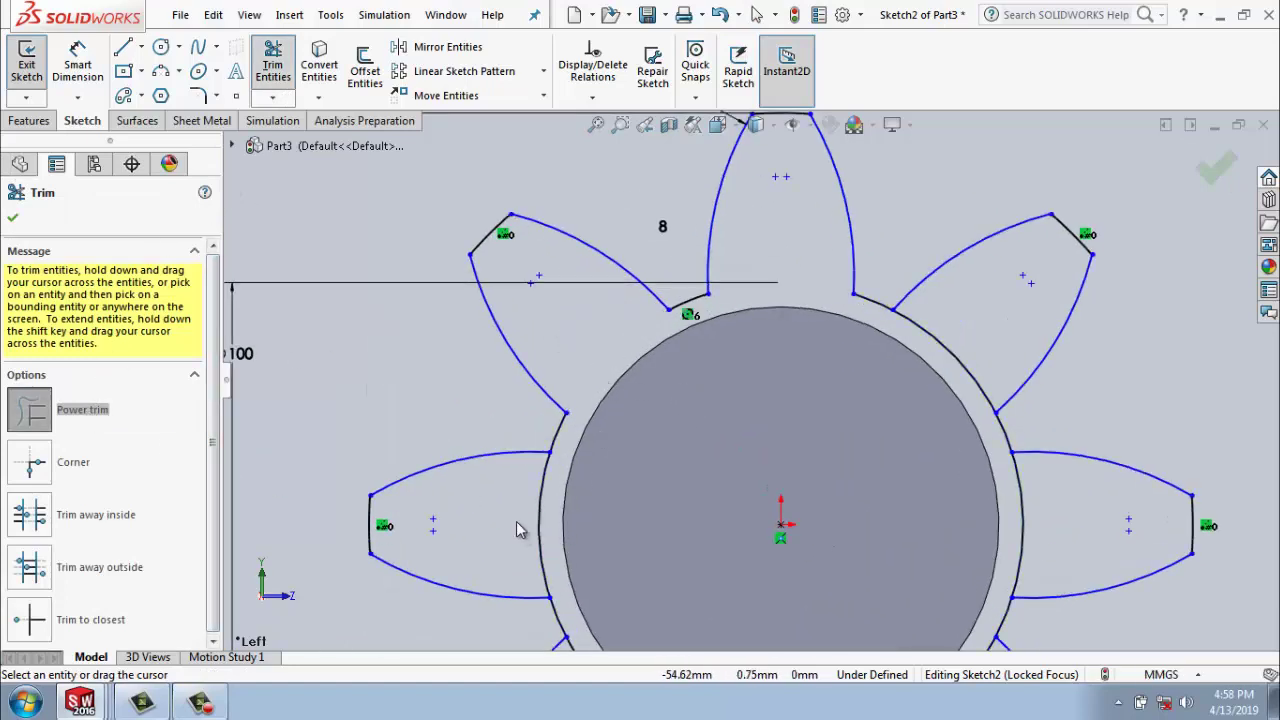
{"action": "left_click_drag", "start_coordinate": [517, 530], "coordinate": [957, 387]}
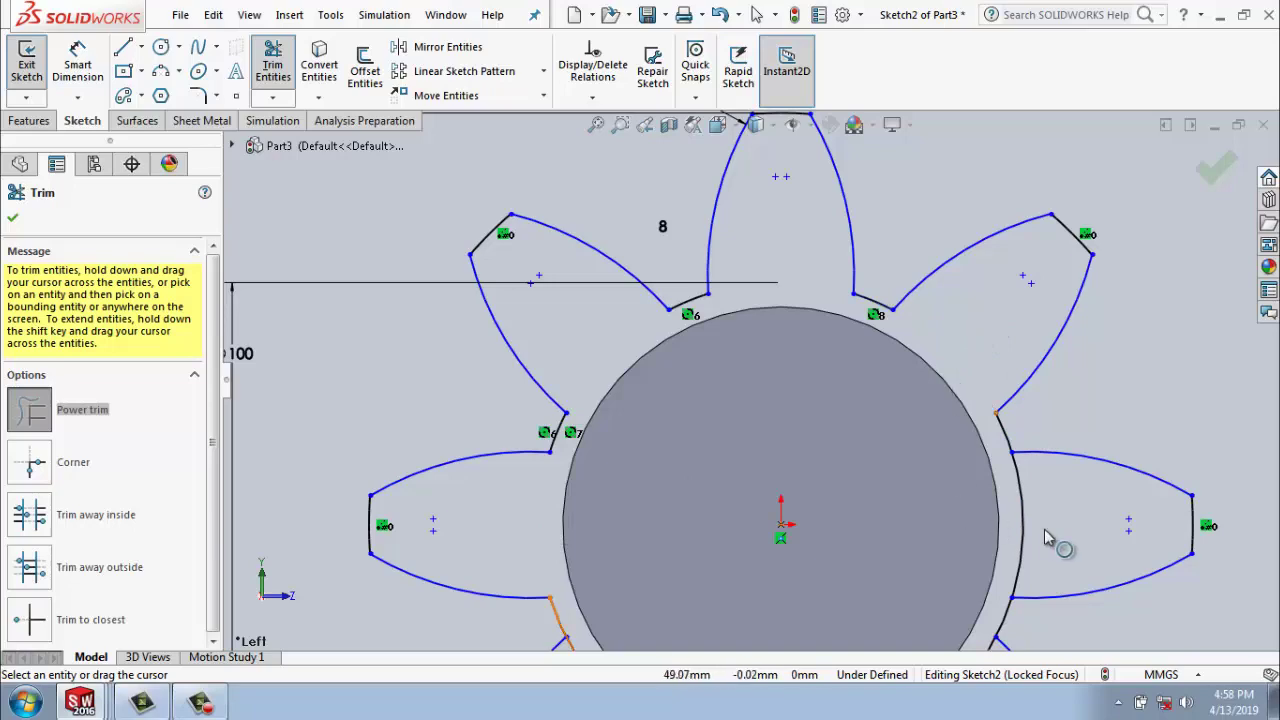
{"action": "left_click_drag", "start_coordinate": [1044, 537], "coordinate": [962, 474]}
{"action": "key", "text": "f"}
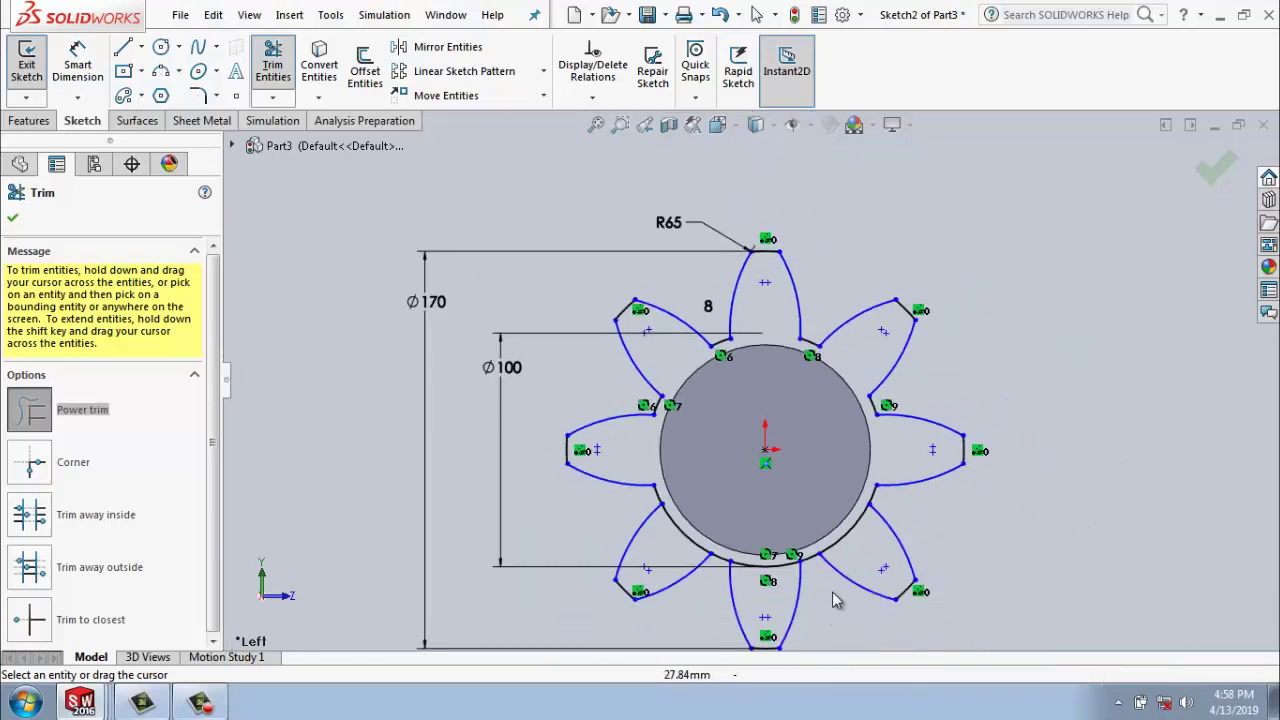
Trim the remaining circle arcs inside the lower teeth and close Trim.
{"action": "scroll", "coordinate": [617, 554], "scroll_direction": "down", "scroll_amount": 3}
{"action": "left_click_drag", "start_coordinate": [664, 461], "coordinate": [727, 403]}
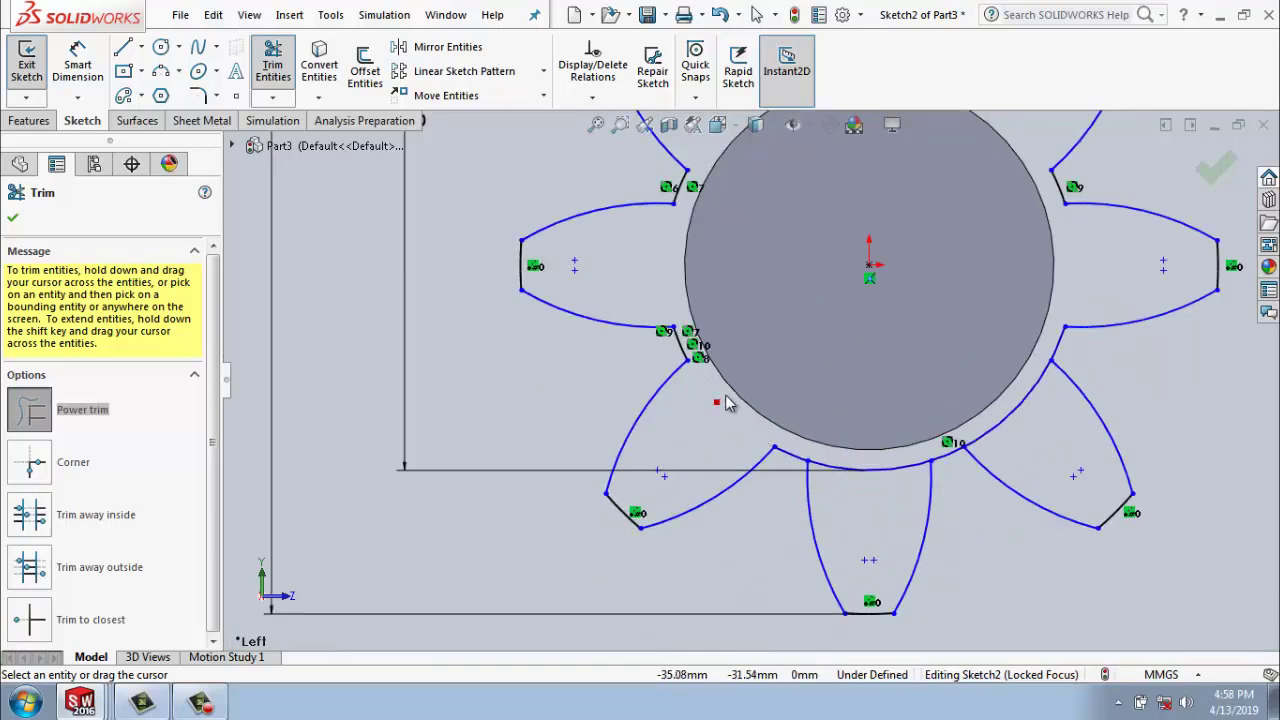
{"action": "left_click_drag", "start_coordinate": [899, 395], "coordinate": [892, 516]}
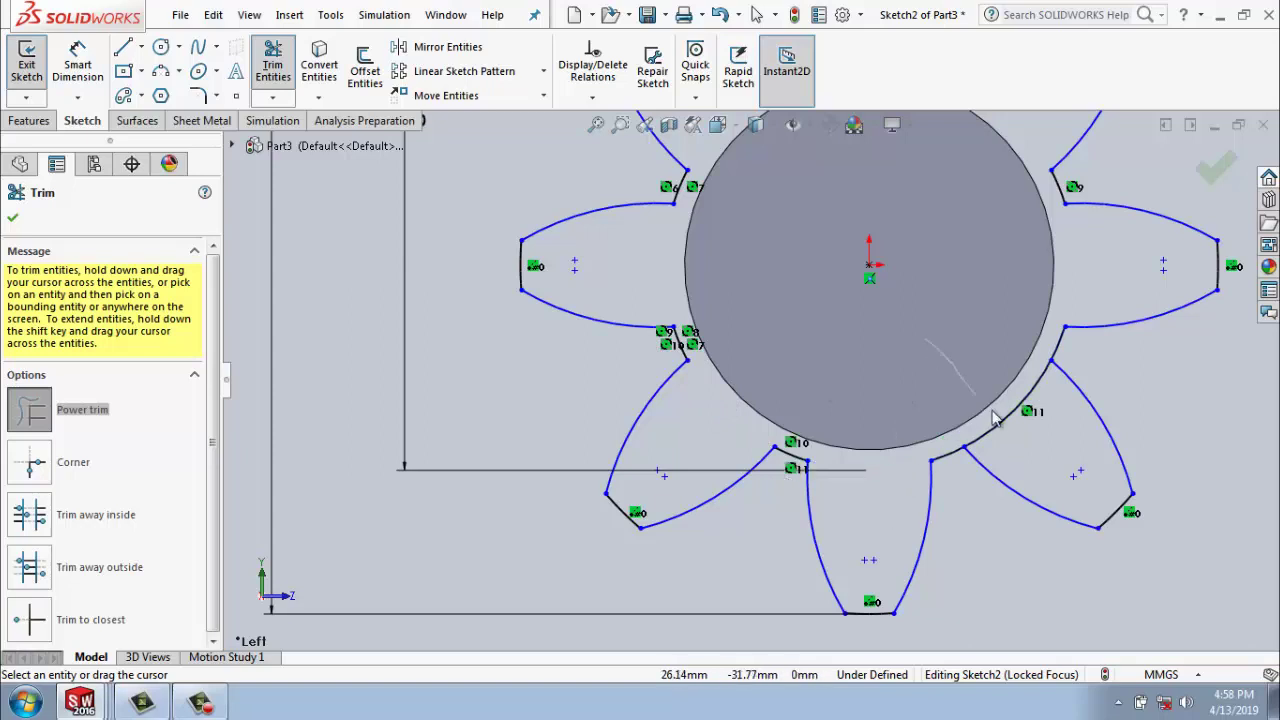
{"action": "left_click_drag", "start_coordinate": [995, 418], "coordinate": [1000, 423]}
{"action": "key", "text": "z"}
{"action": "key", "text": "z"}
{"action": "key", "text": "z"}
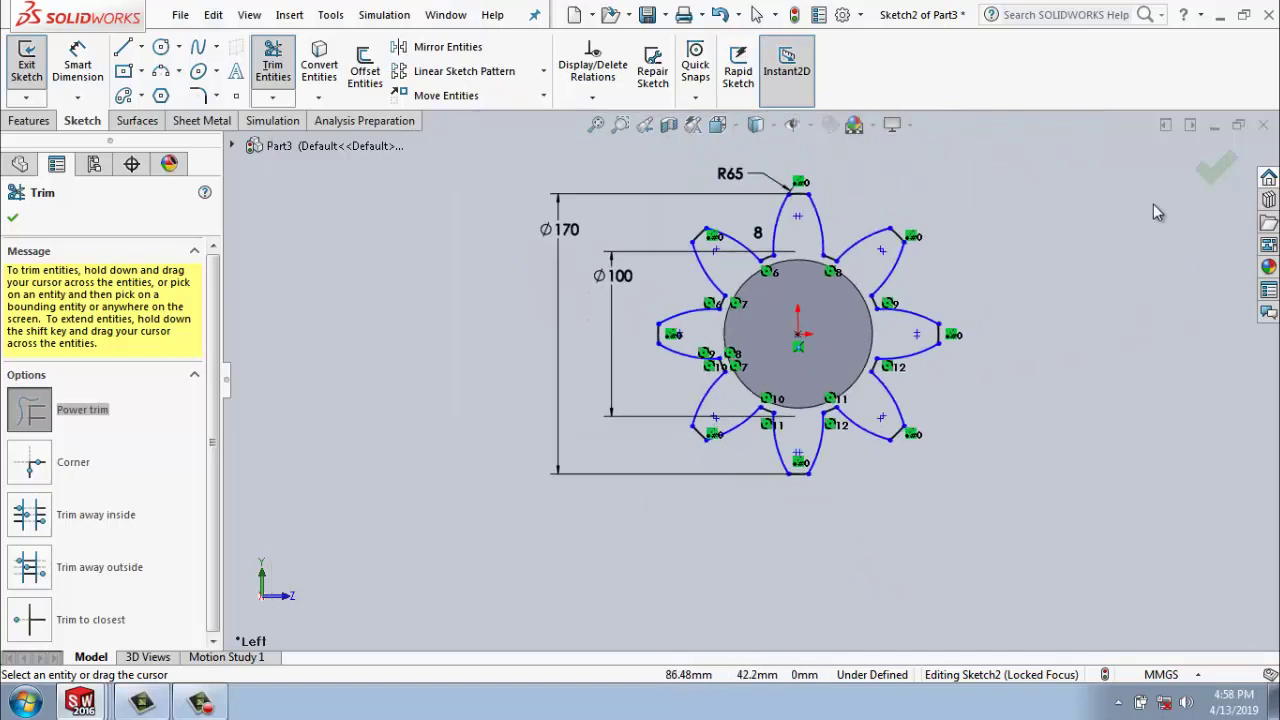
{"action": "left_click", "coordinate": [1218, 172]}
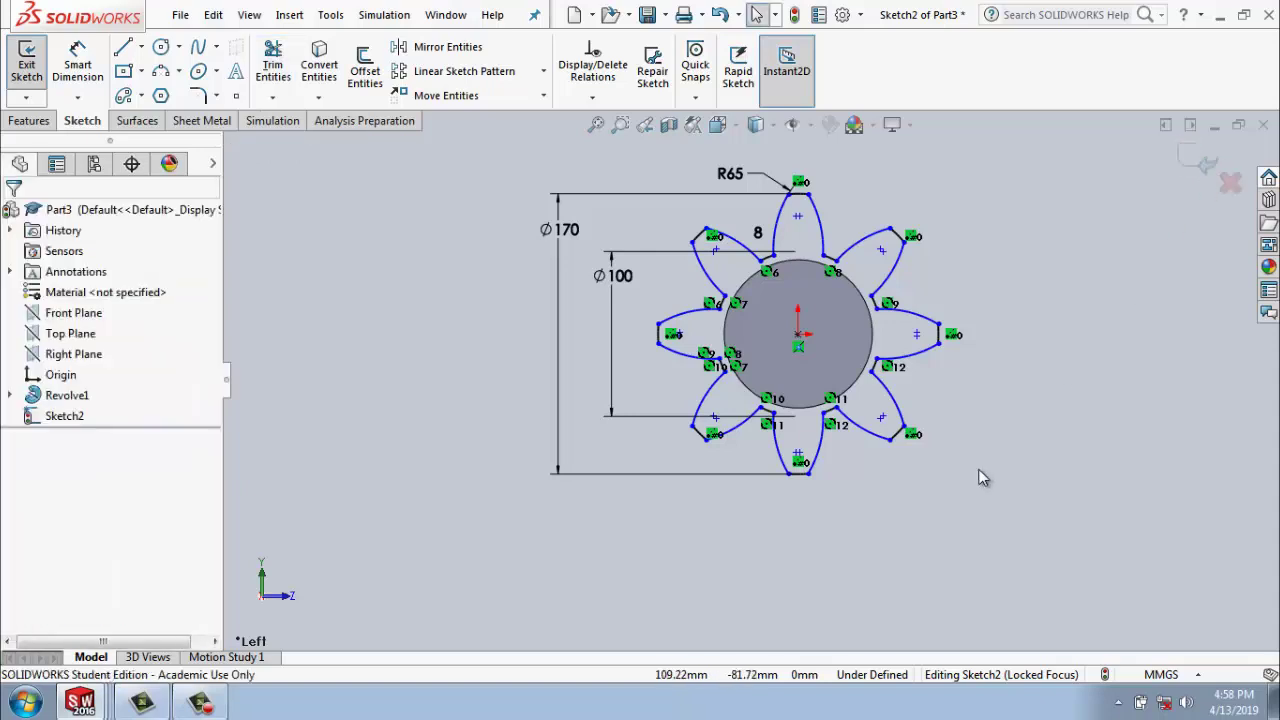
Exit Sketch2, orbit to an oblique view, and open the Reference Geometry list on Features.
{"action": "key", "text": "z"}
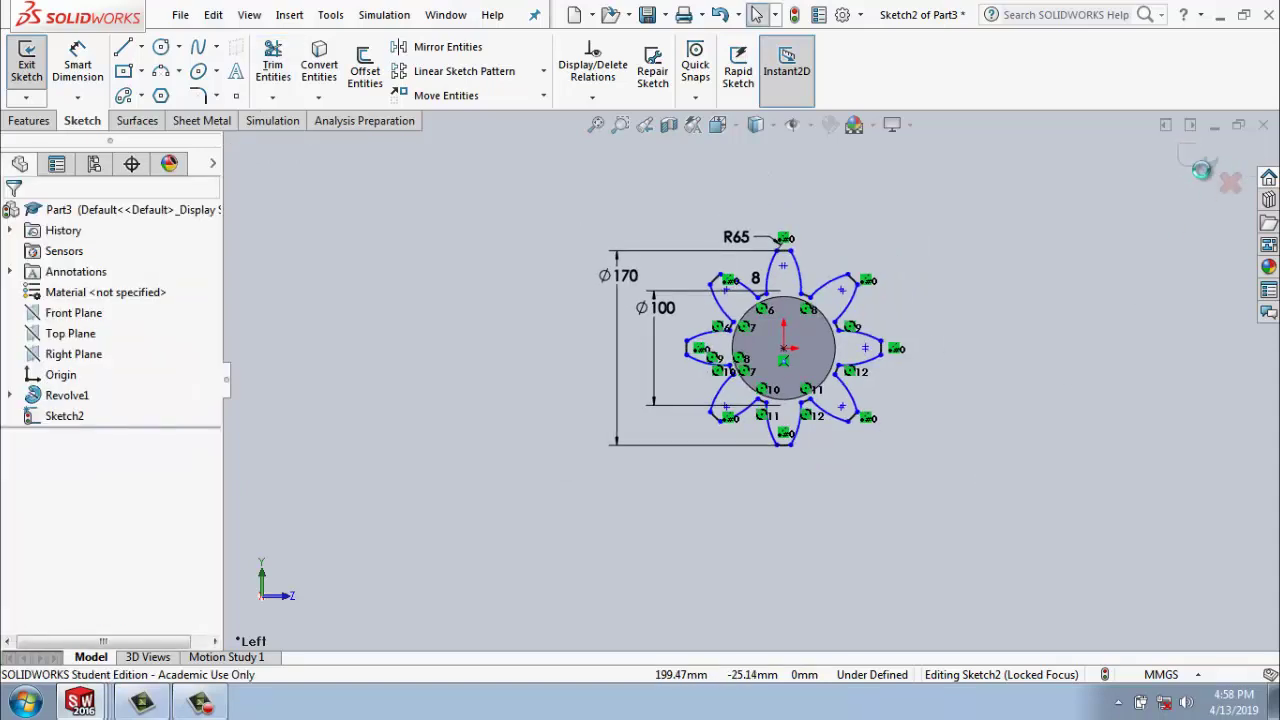
{"action": "mouse_move", "coordinate": [1008, 245]}
{"action": "middle_mouse_down"}
{"action": "mouse_move", "coordinate": [980, 272]}
{"action": "mouse_move", "coordinate": [1000, 265]}
{"action": "middle_mouse_up"}
{"action": "left_click", "coordinate": [1205, 163]}
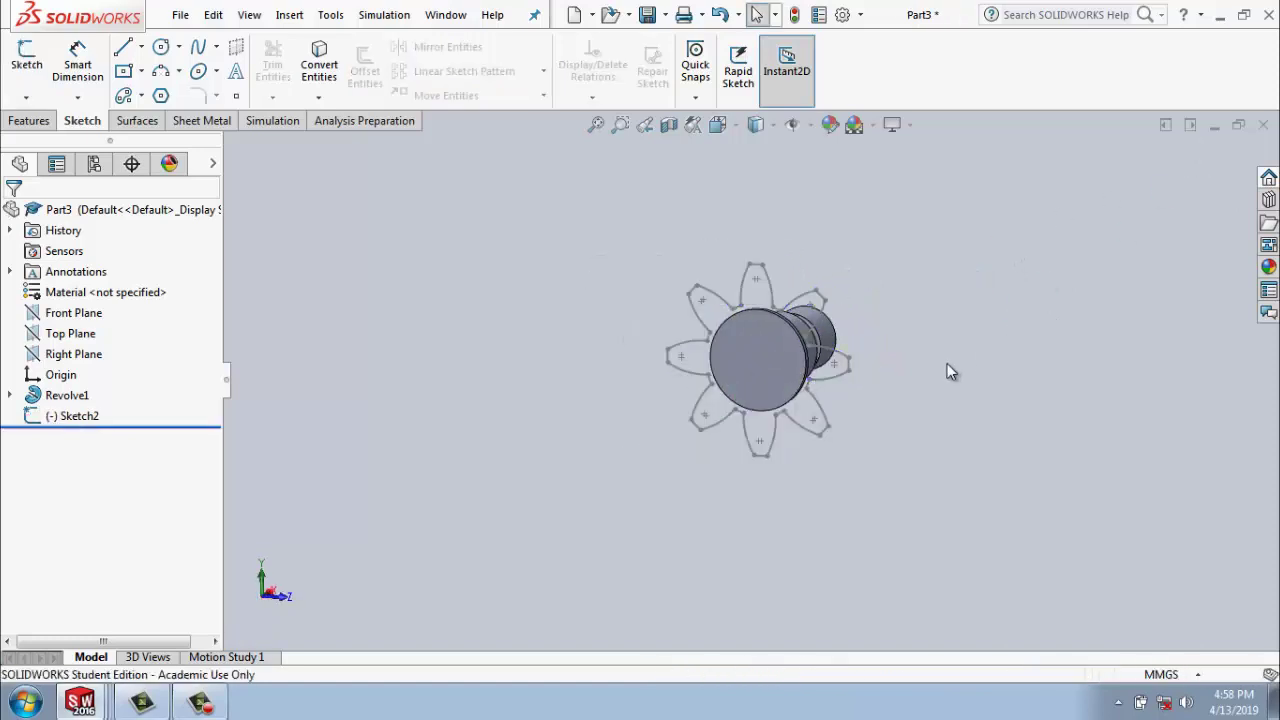
{"action": "scroll", "coordinate": [920, 310], "scroll_direction": "up", "scroll_amount": 2}
{"action": "middle_click_drag", "start_coordinate": [908, 295], "coordinate": [856, 338]}
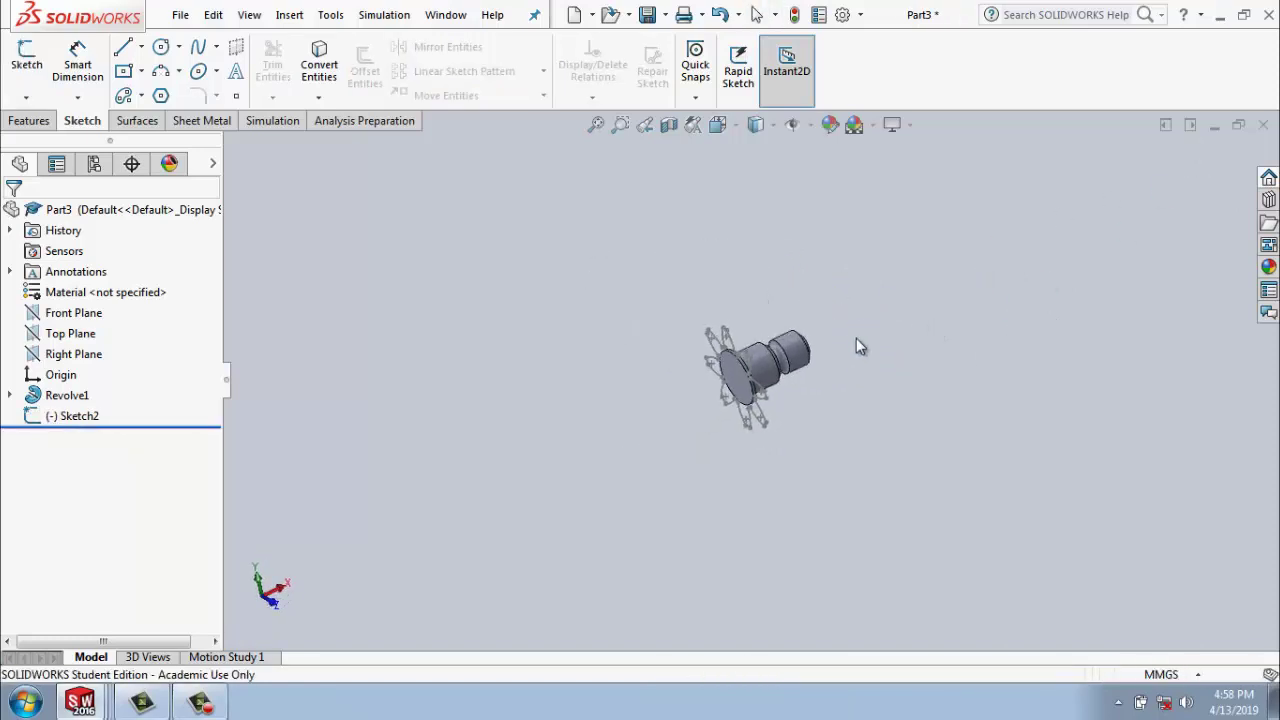
{"action": "scroll", "coordinate": [866, 292], "scroll_direction": "down", "scroll_amount": 2}
{"action": "scroll", "coordinate": [866, 290], "scroll_direction": "up", "scroll_amount": 1}
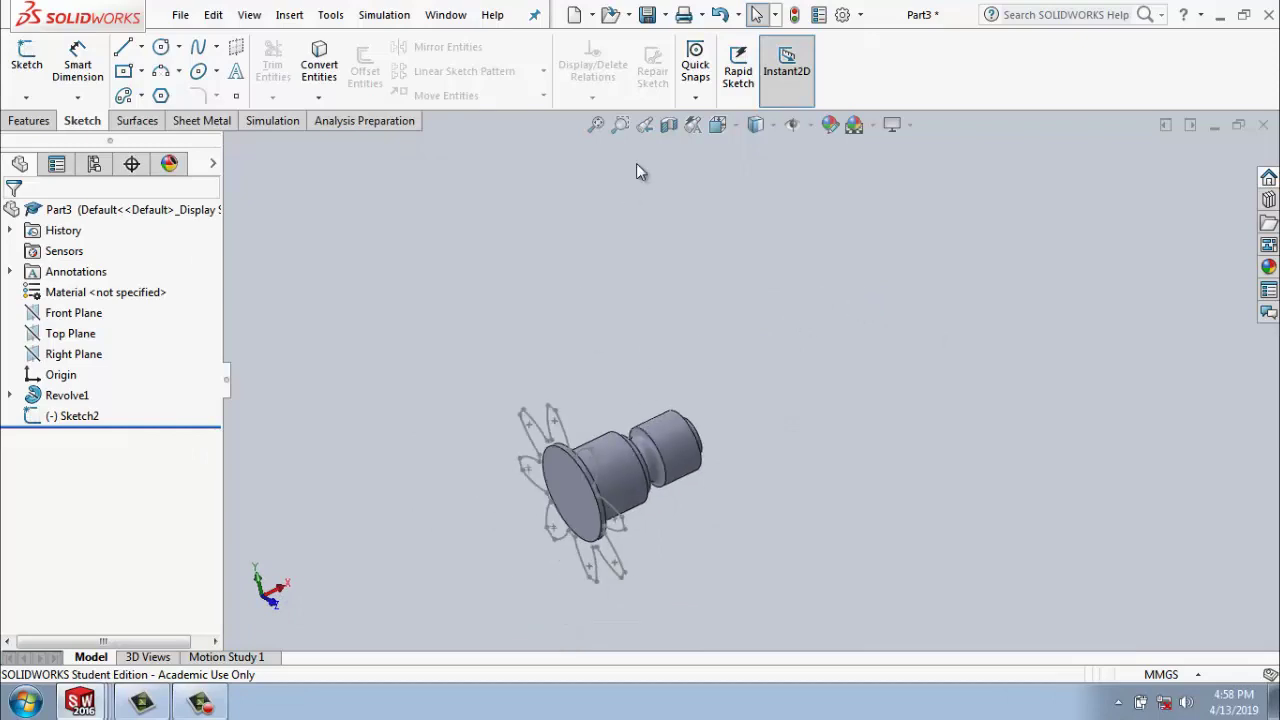
{"action": "left_click", "coordinate": [30, 120]}
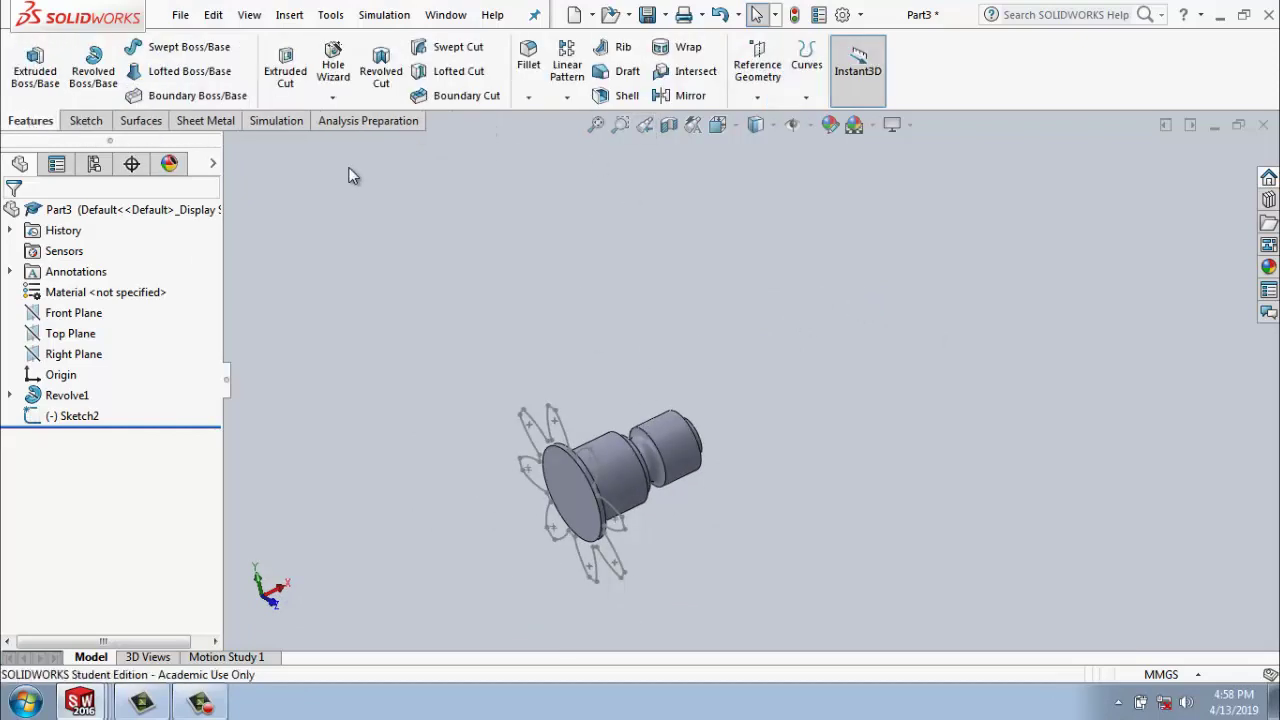
{"action": "left_click", "coordinate": [757, 97]}
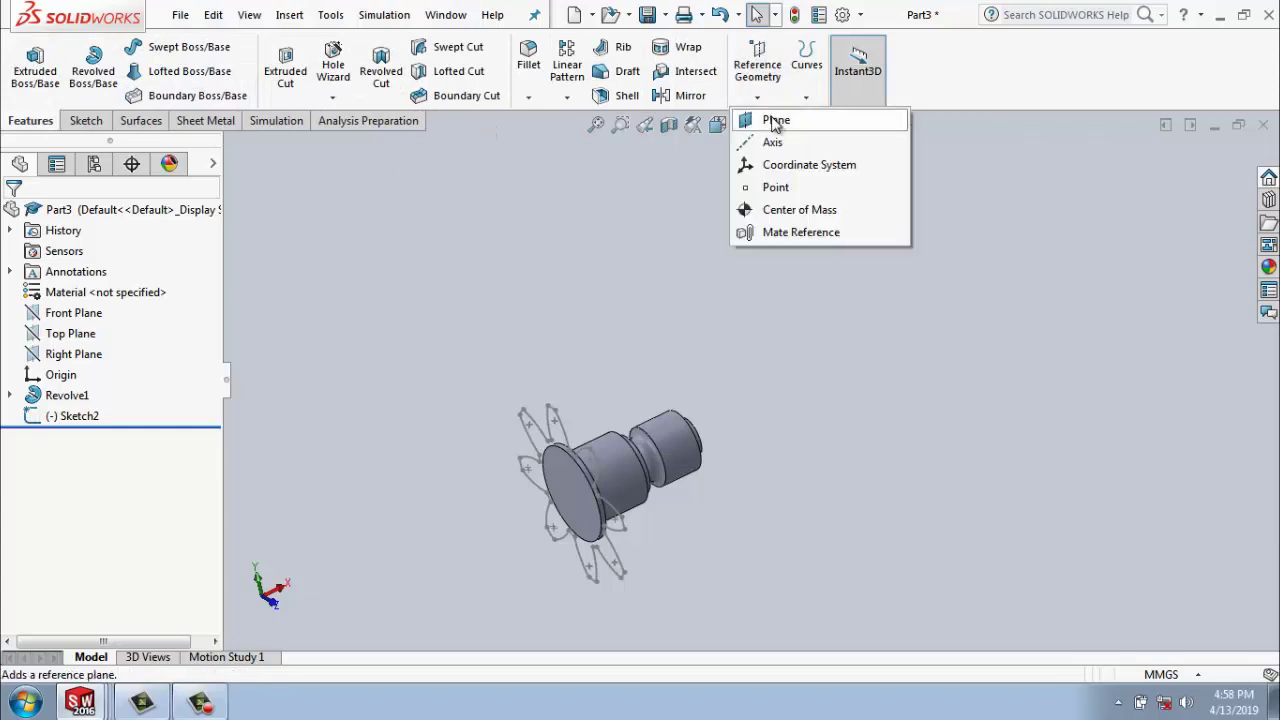
Create reference plane Plane1 on the shaft's large end face with a 45 mm offset.
{"action": "left_click", "coordinate": [568, 467]}
{"action": "scroll", "coordinate": [413, 524], "scroll_direction": "down", "scroll_amount": 1}
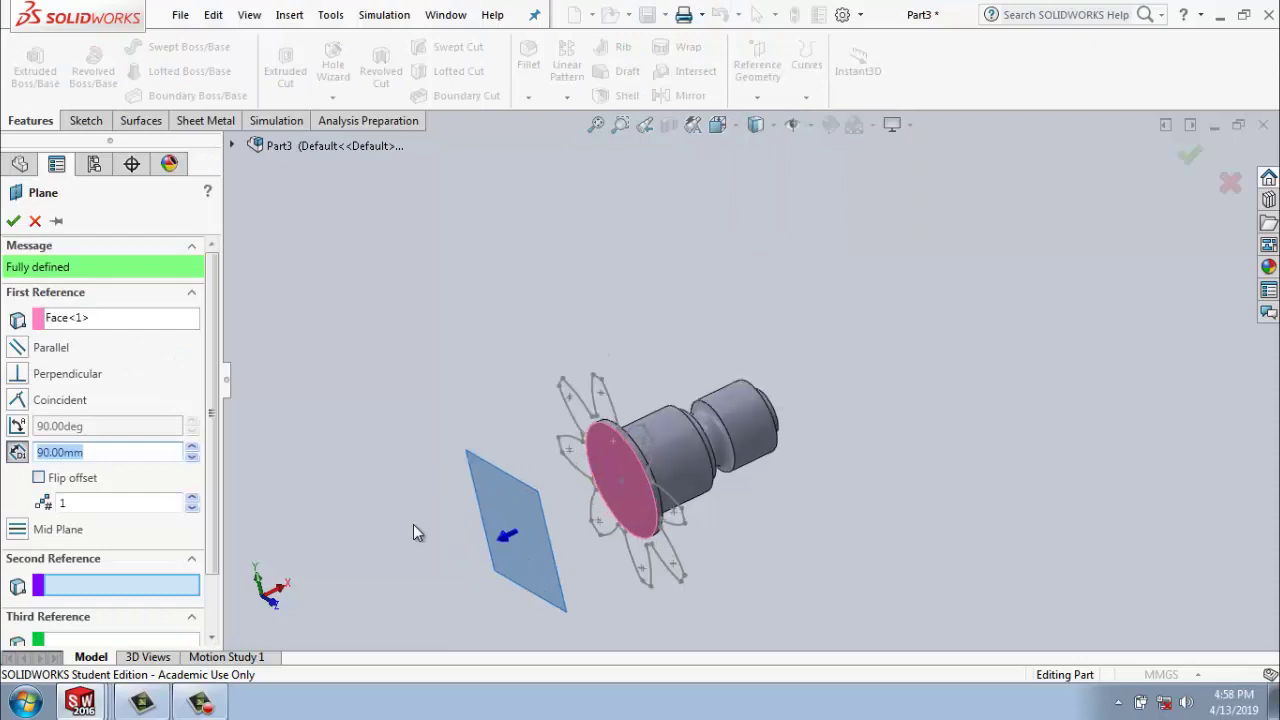
{"action": "scroll", "coordinate": [413, 524], "scroll_direction": "down", "scroll_amount": 1}
{"action": "scroll", "coordinate": [442, 515], "scroll_direction": "down", "scroll_amount": 3}
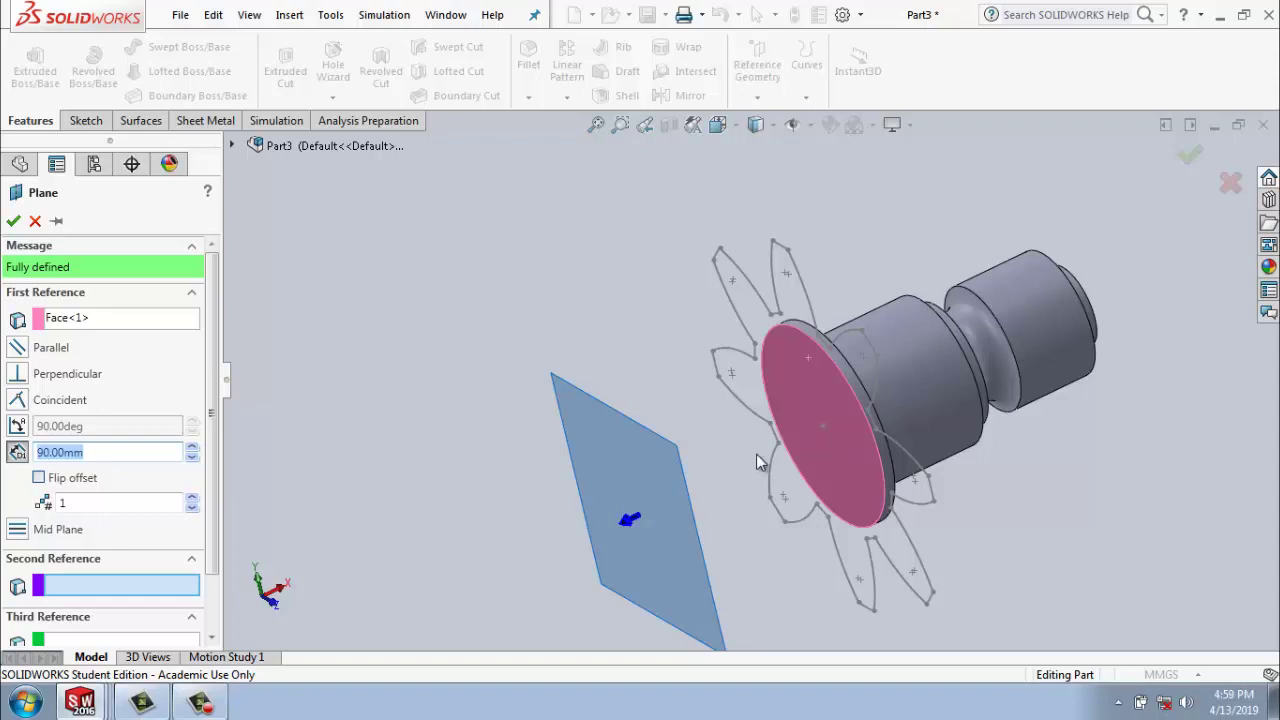
{"action": "type", "text": "45"}
{"action": "key", "text": "Return"}
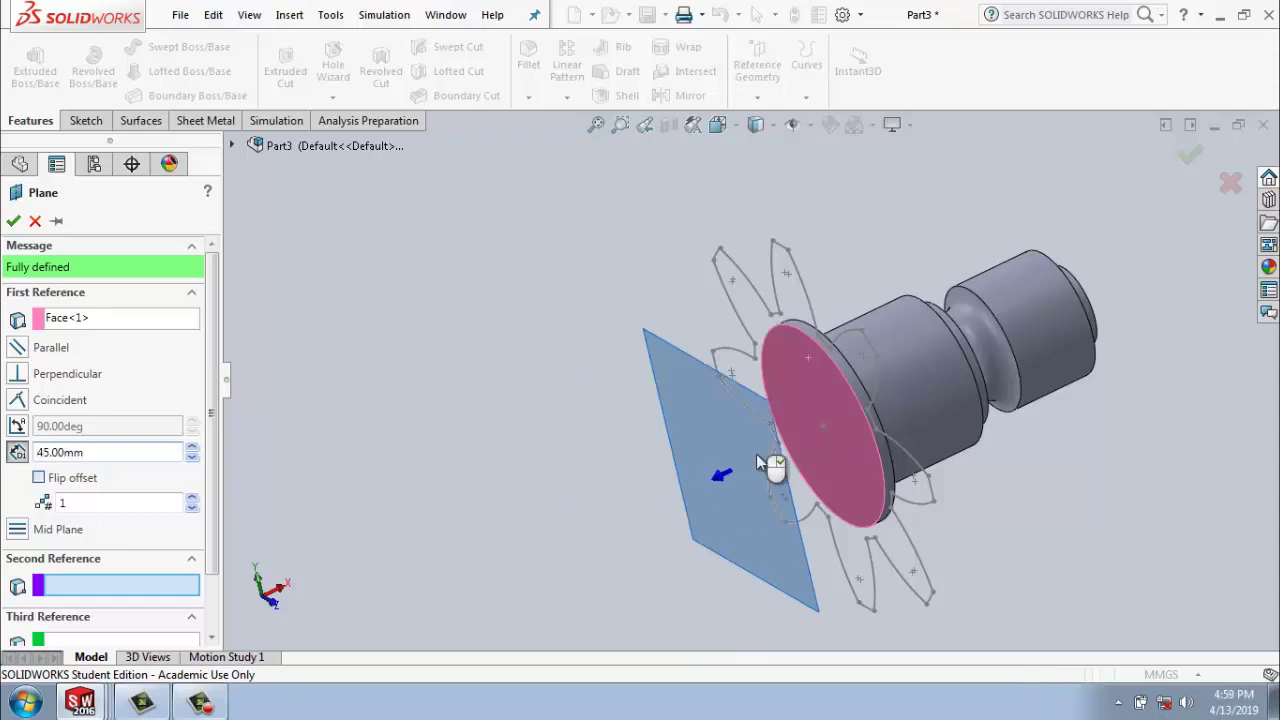
{"action": "left_click", "coordinate": [1187, 159]}
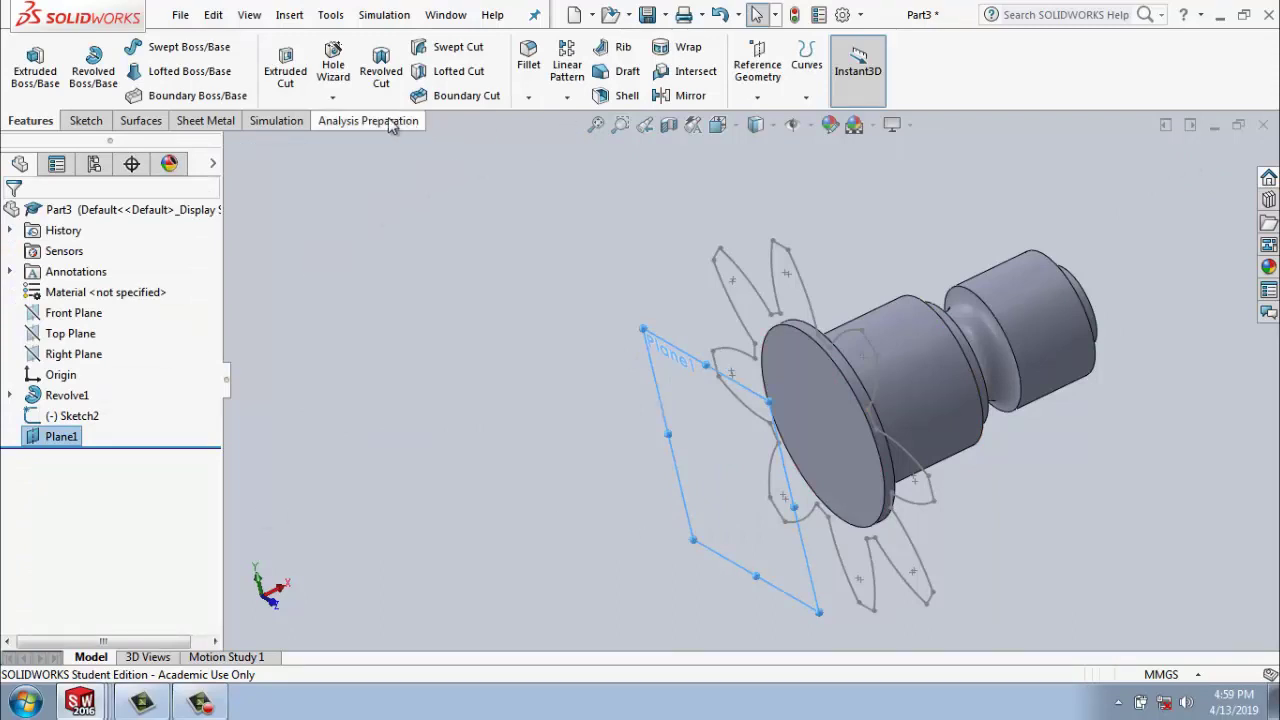
On the Sketch tab, start an Intersection Curve sketch, then cancel it.
{"action": "left_click", "coordinate": [86, 121]}
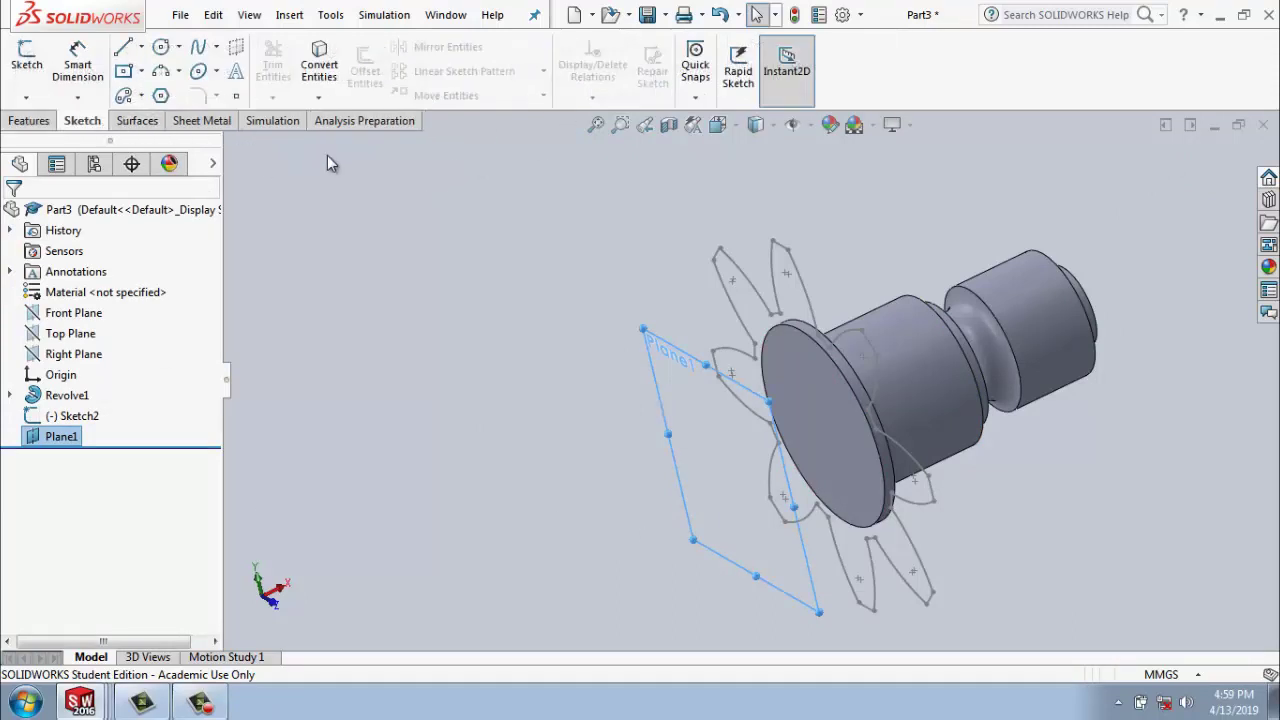
{"action": "left_click", "coordinate": [318, 97]}
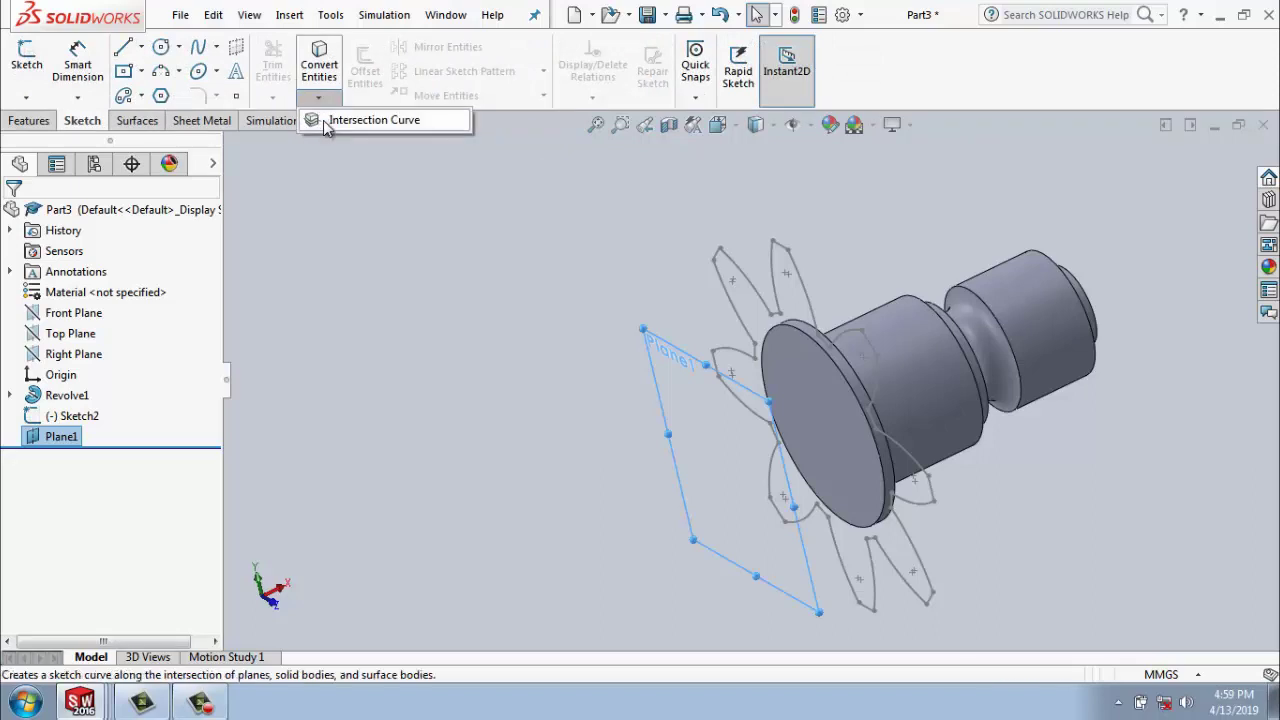
{"action": "left_click", "coordinate": [360, 120]}
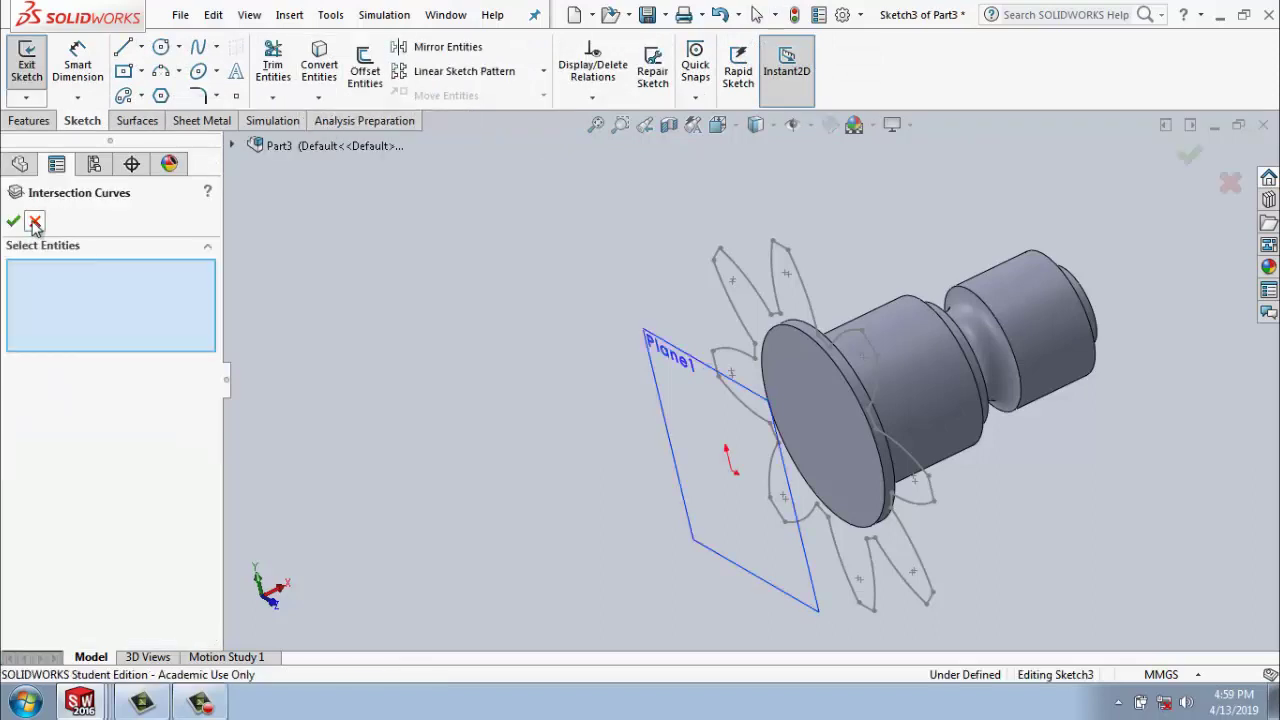
{"action": "left_click", "coordinate": [35, 222]}
Convert Sketch2's eight-tooth gear outline into Sketch3, then zoom and orbit to inspect it.
{"action": "left_click", "coordinate": [318, 97]}
{"action": "left_click", "coordinate": [355, 117]}
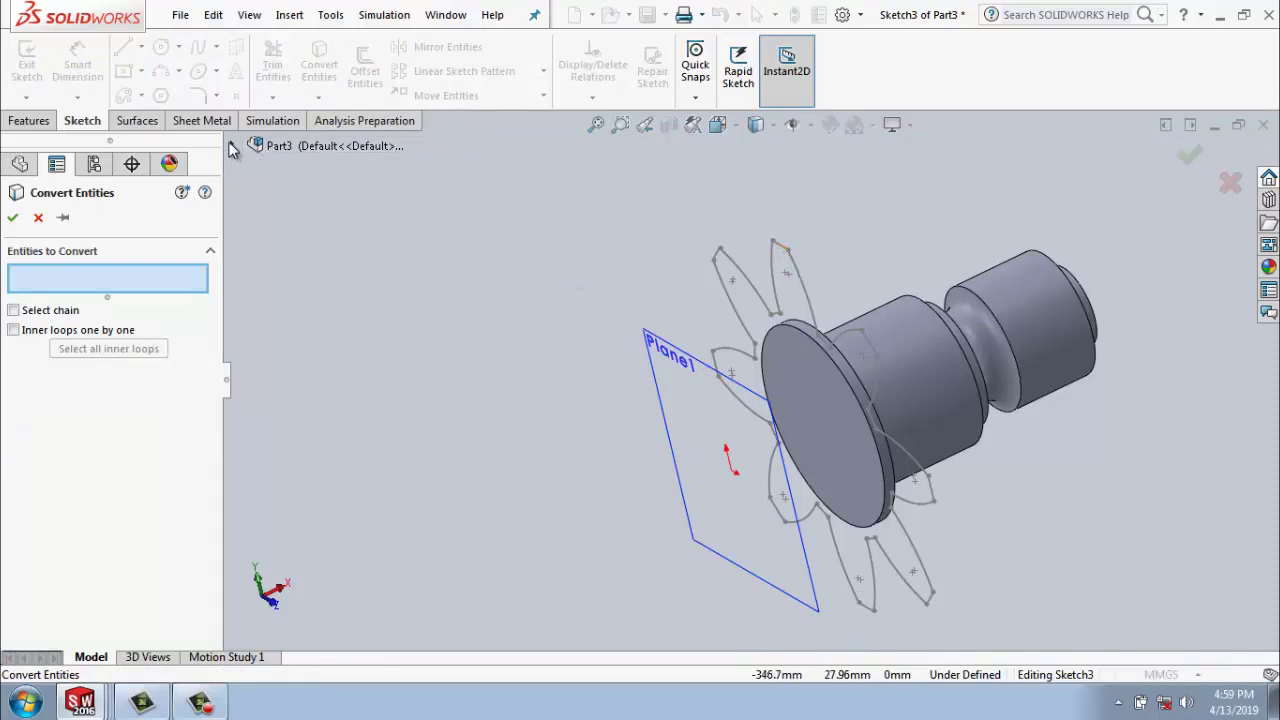
{"action": "left_click", "coordinate": [231, 146]}
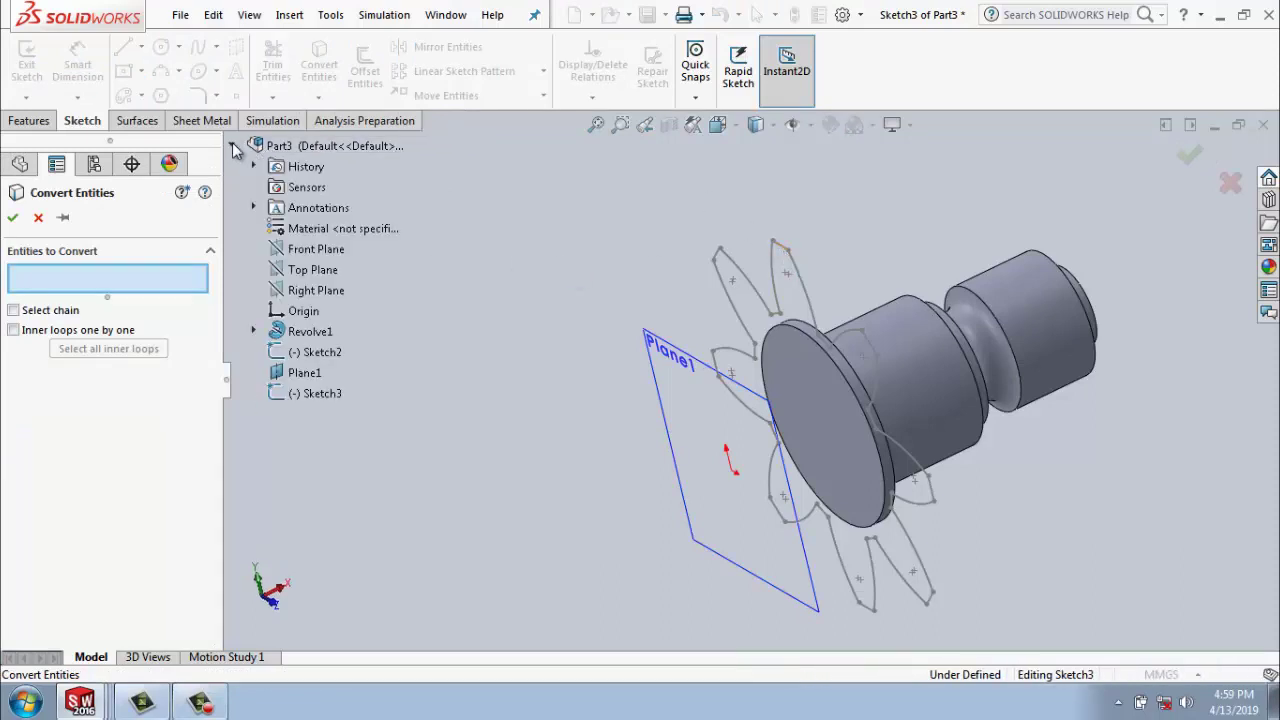
{"action": "left_click", "coordinate": [316, 358]}
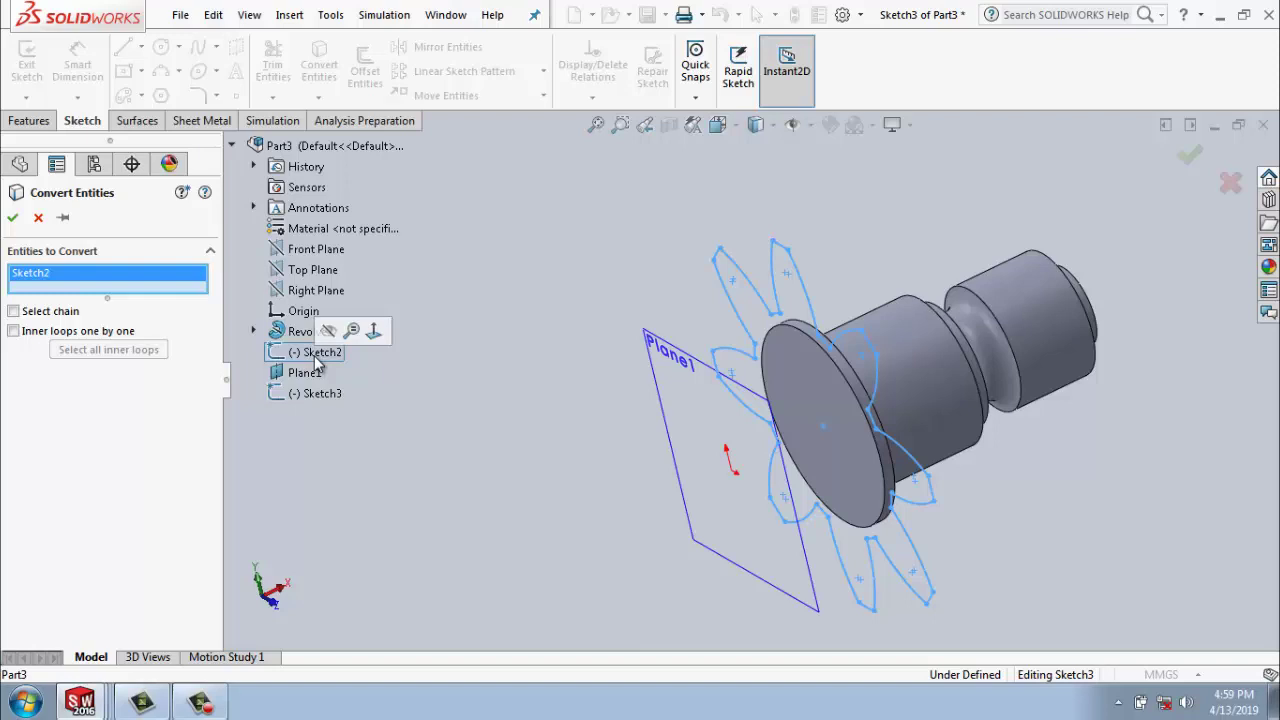
{"action": "left_click", "coordinate": [13, 218]}
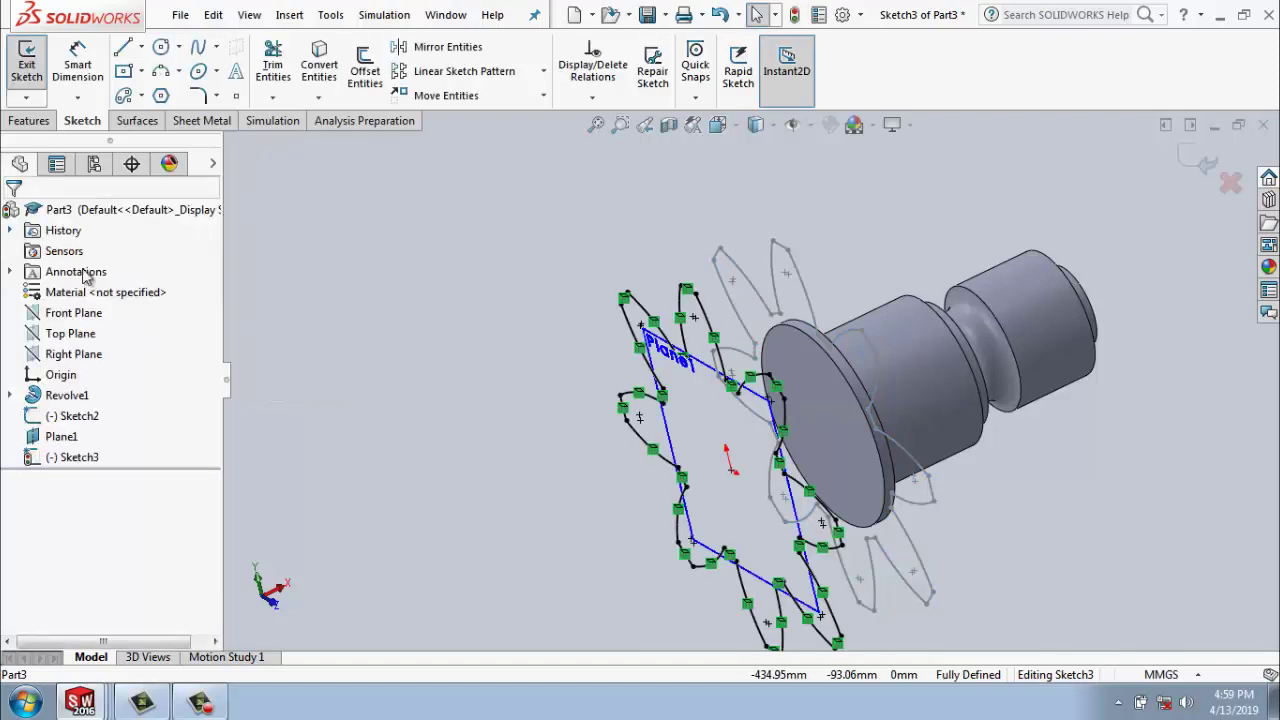
{"action": "key", "text": "z"}
{"action": "middle_click_drag", "start_coordinate": [503, 449], "coordinate": [471, 411]}
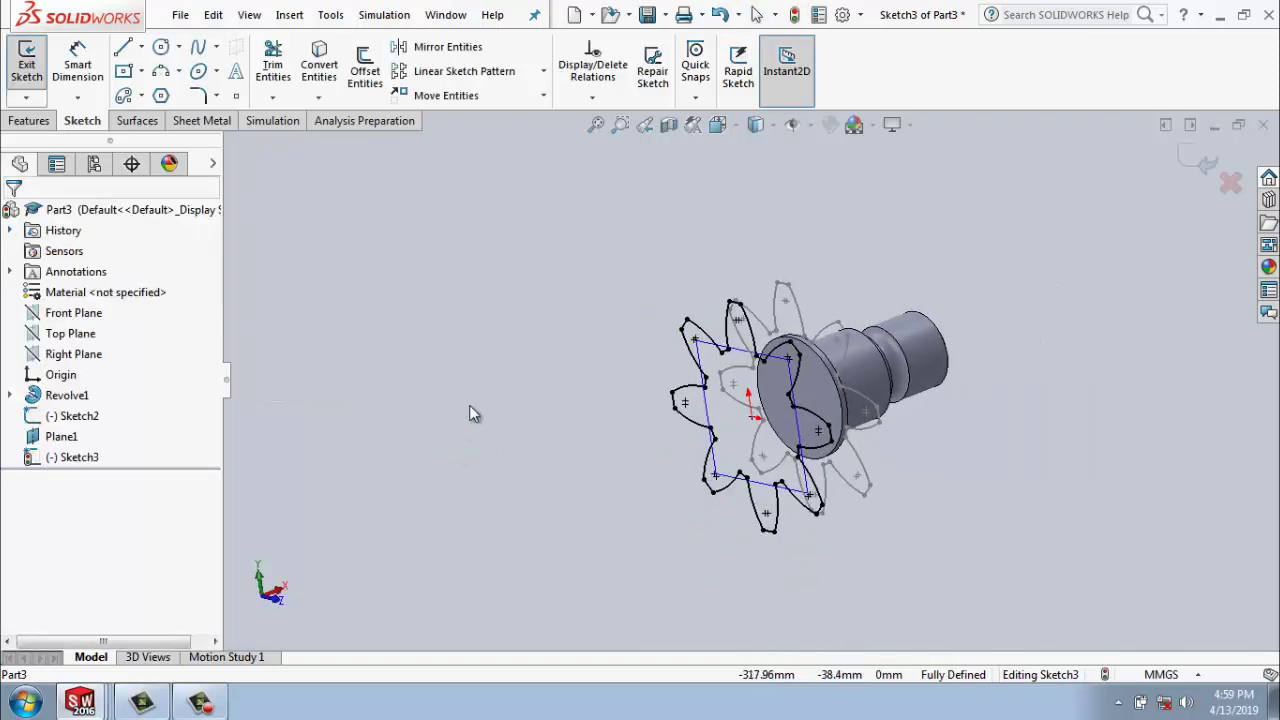
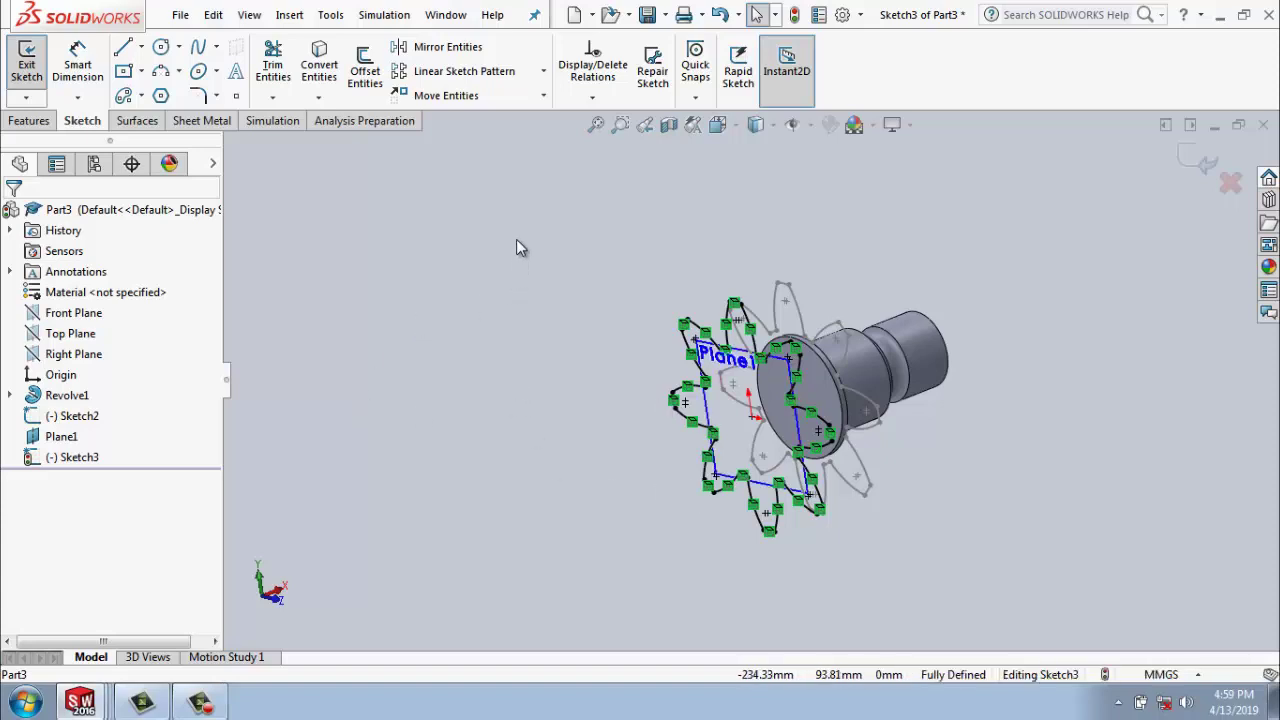
Reopen Sketch3 and box-select every arc of its petal outline.
{"action": "left_click_drag", "start_coordinate": [516, 231], "coordinate": [877, 660]}
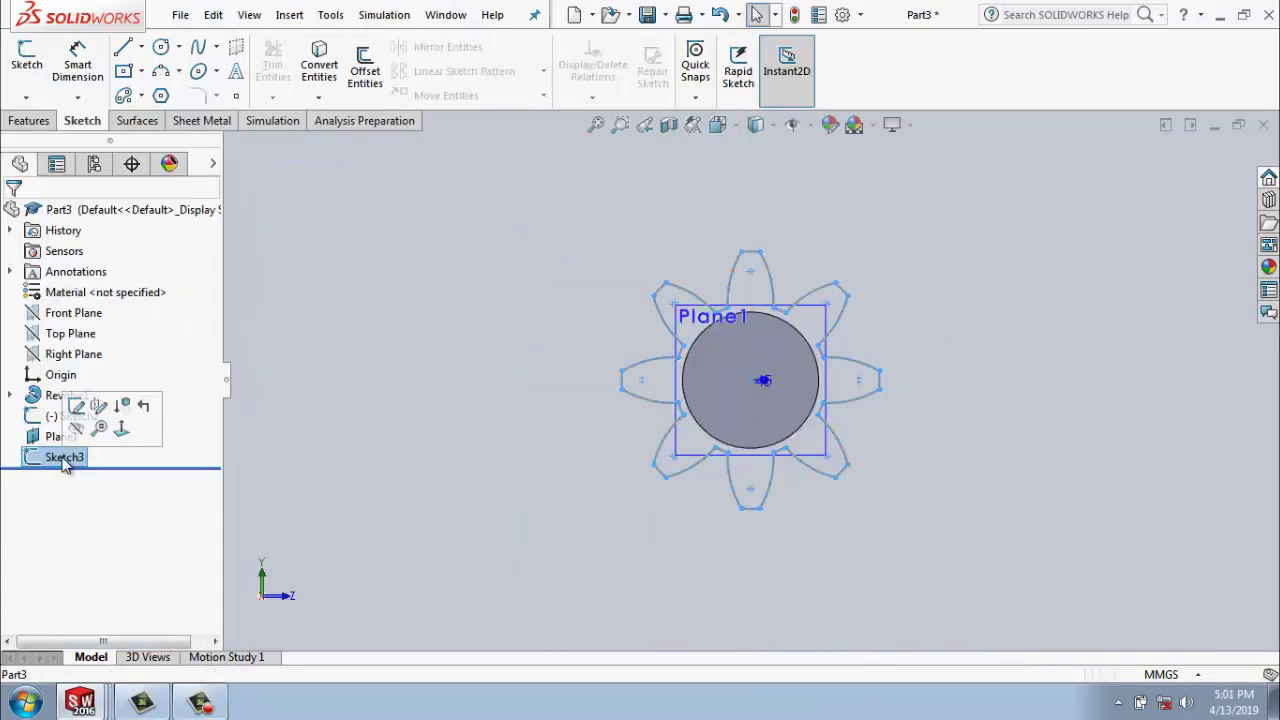
{"action": "right_click", "coordinate": [60, 457]}
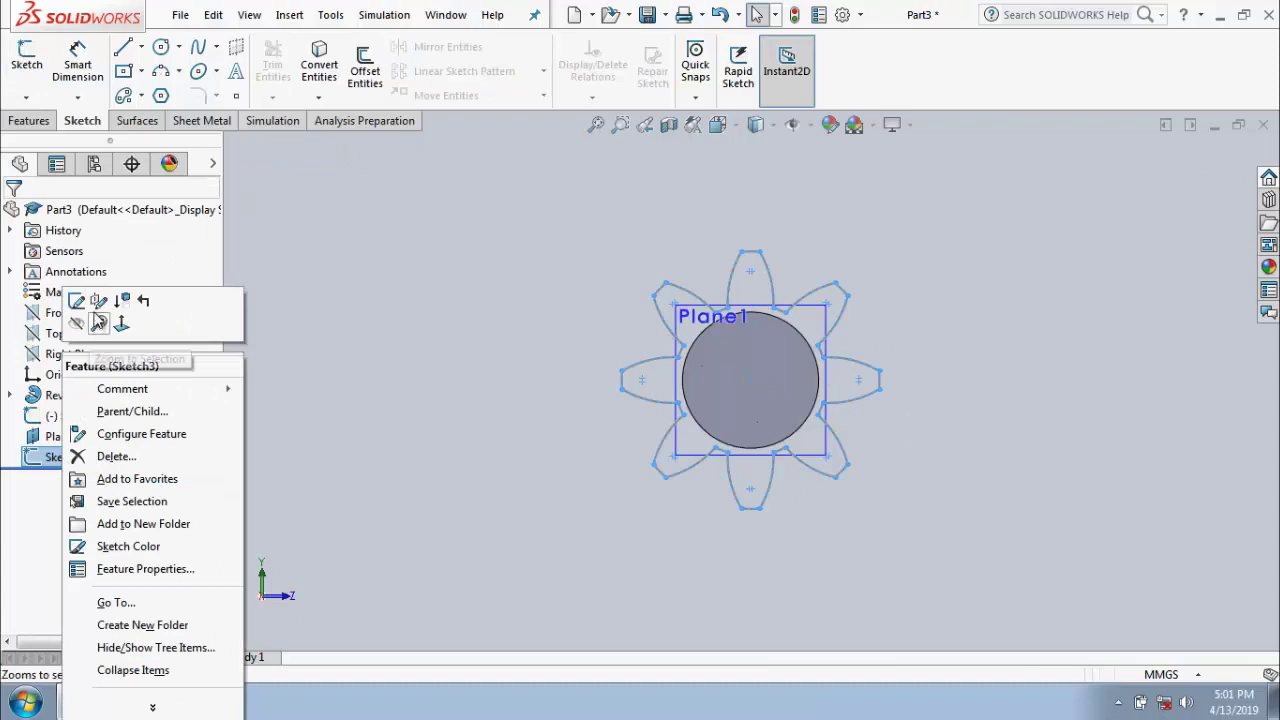
{"action": "left_click", "coordinate": [78, 309]}
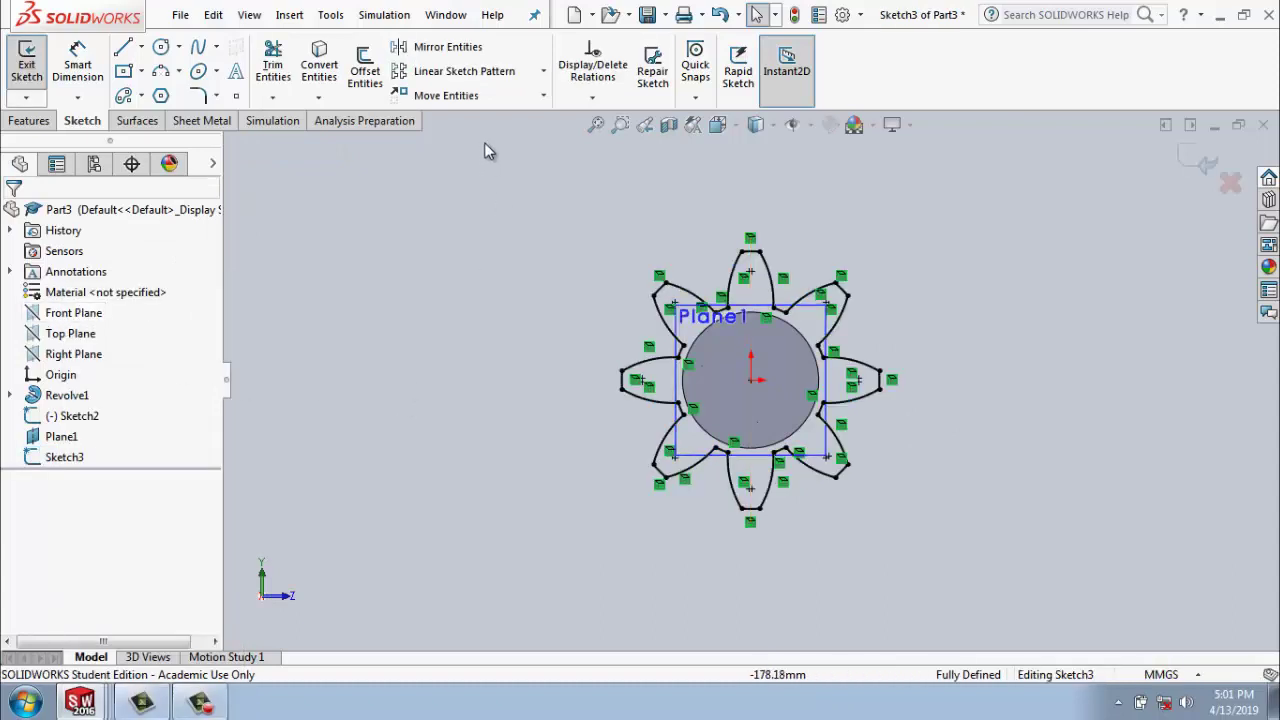
{"action": "left_click_drag", "start_coordinate": [484, 142], "coordinate": [1210, 705]}
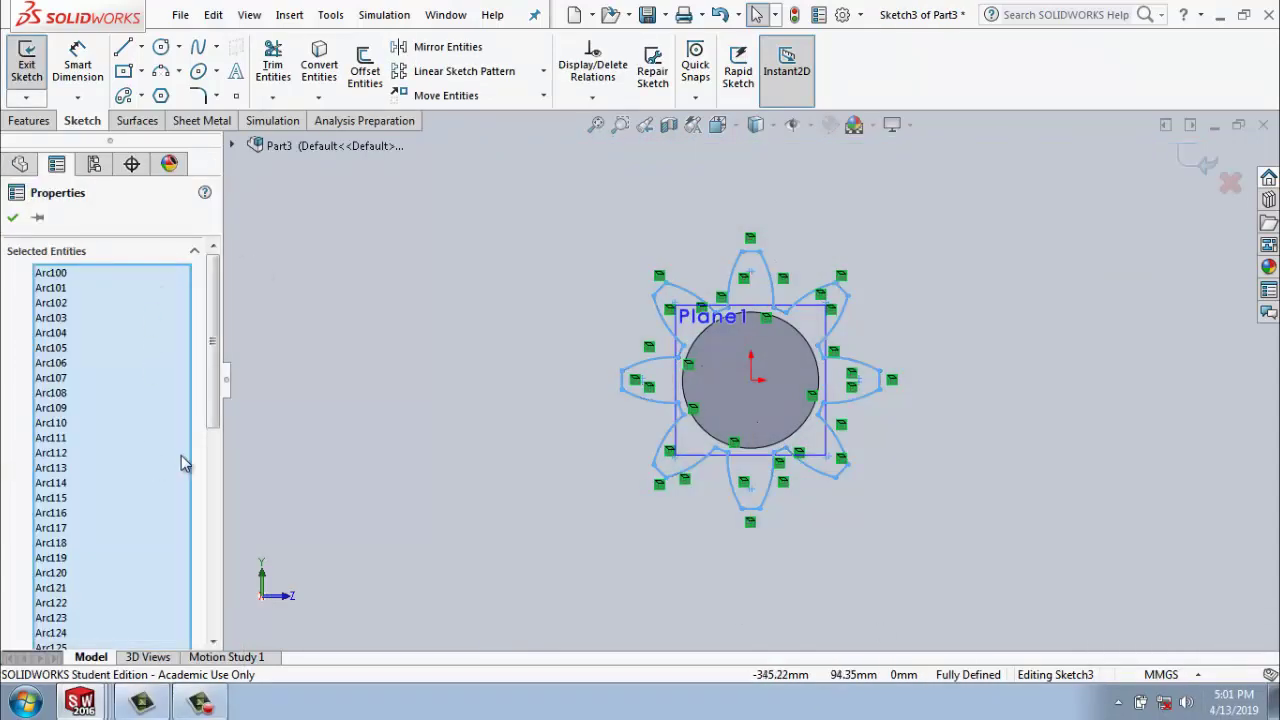
{"action": "scroll", "coordinate": [210, 440], "scroll_direction": "down", "scroll_amount": 4}
{"action": "scroll", "coordinate": [211, 428], "scroll_direction": "down", "scroll_amount": 5}
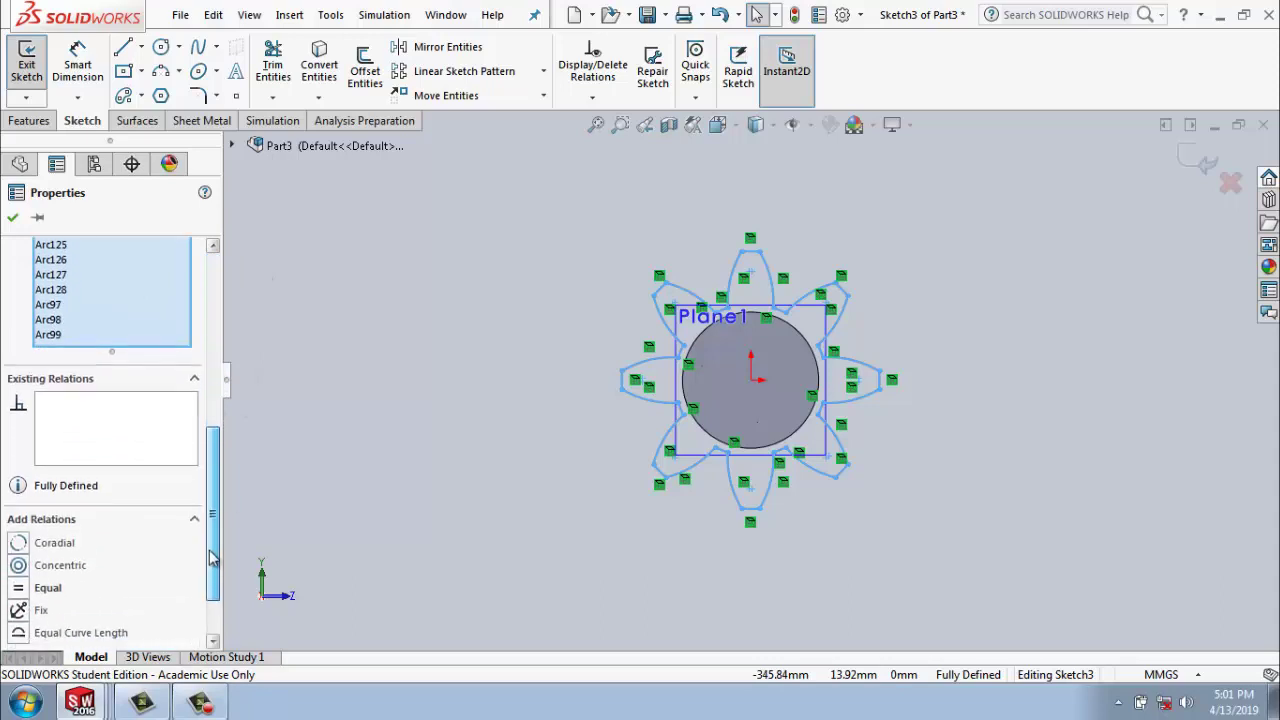
Rotate the petal arcs 15 degrees about the sketch origin with Keep relations unchecked.
{"action": "left_click", "coordinate": [543, 95]}
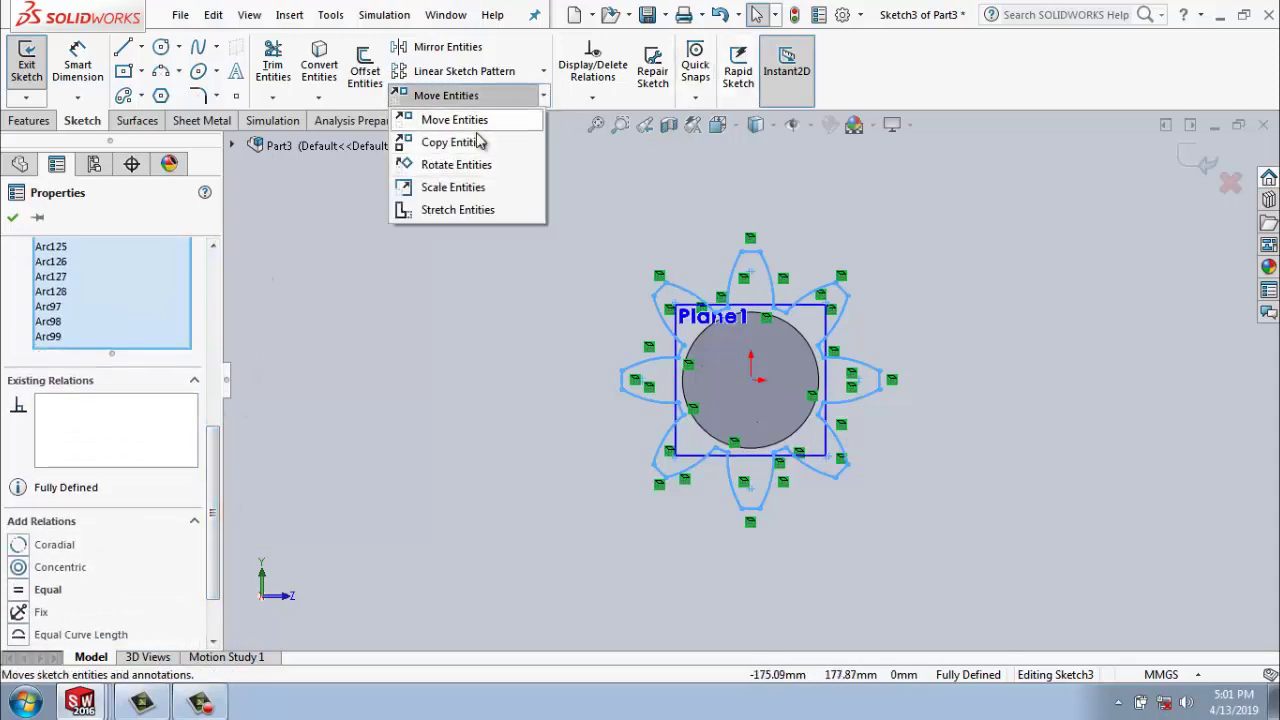
{"action": "left_click", "coordinate": [474, 167]}
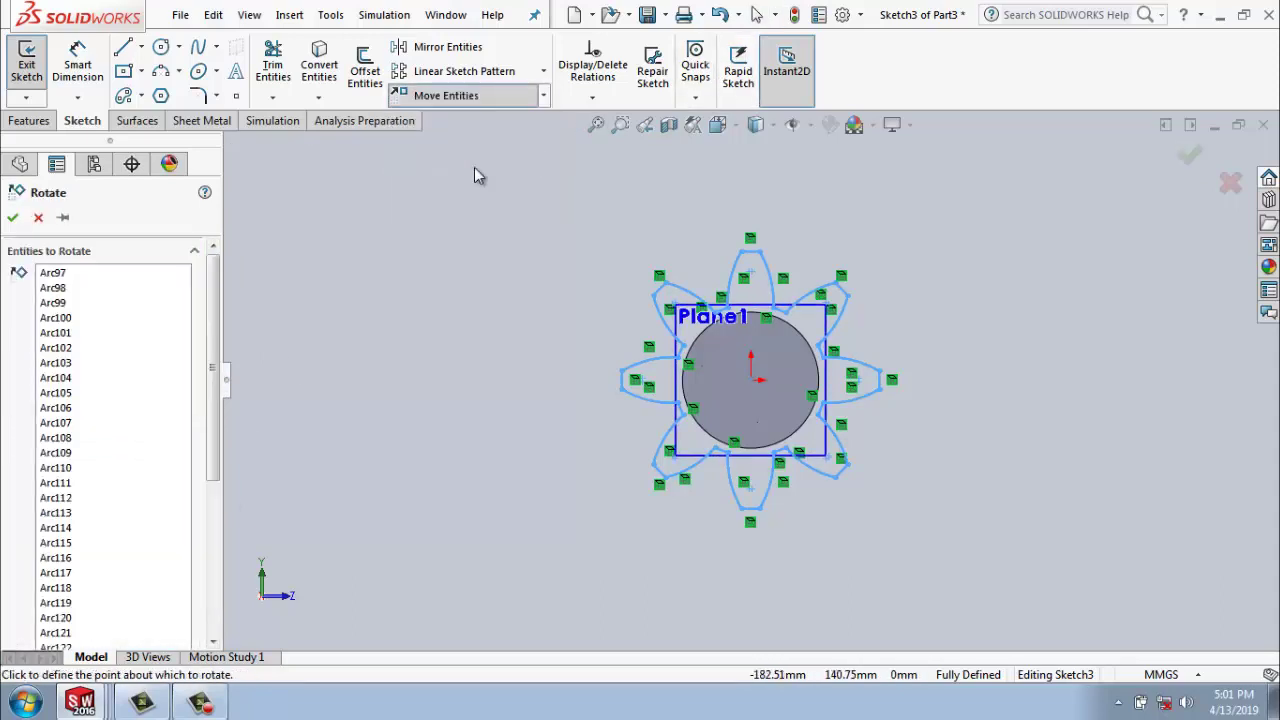
{"action": "scroll", "coordinate": [212, 440], "scroll_direction": "down", "scroll_amount": 5}
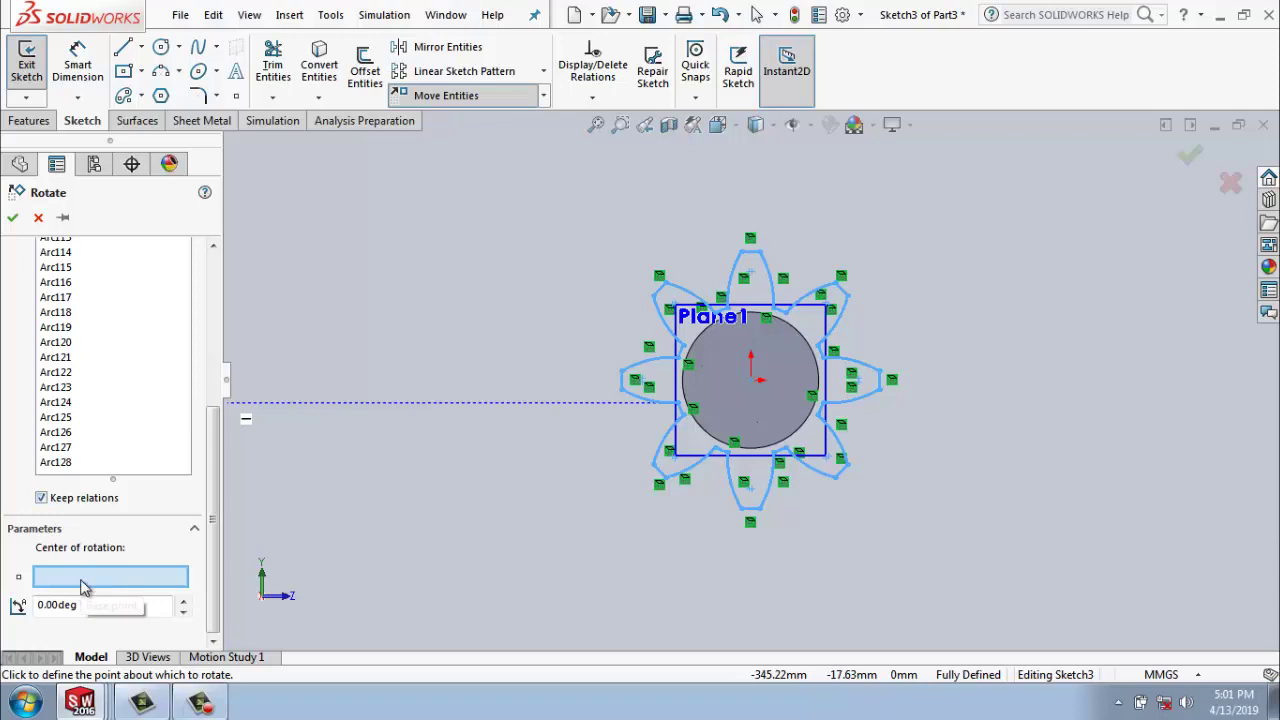
{"action": "left_click", "coordinate": [755, 381]}
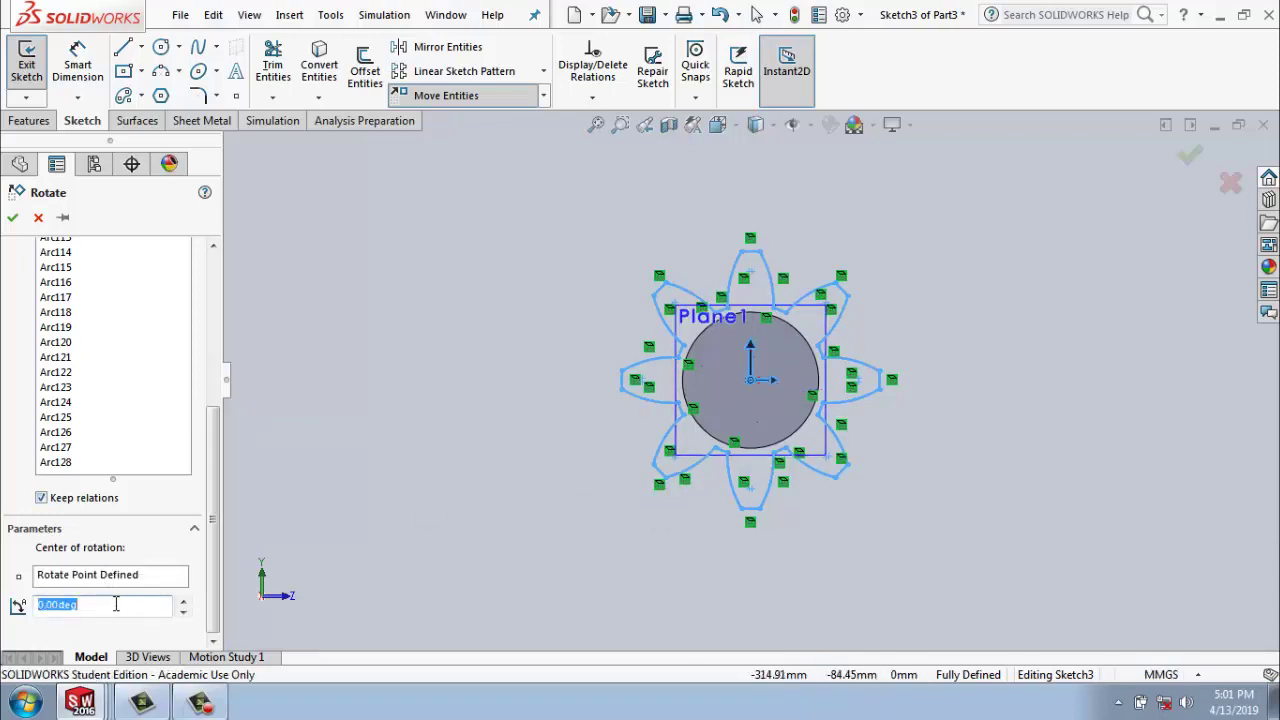
{"action": "left_click", "coordinate": [184, 601]}
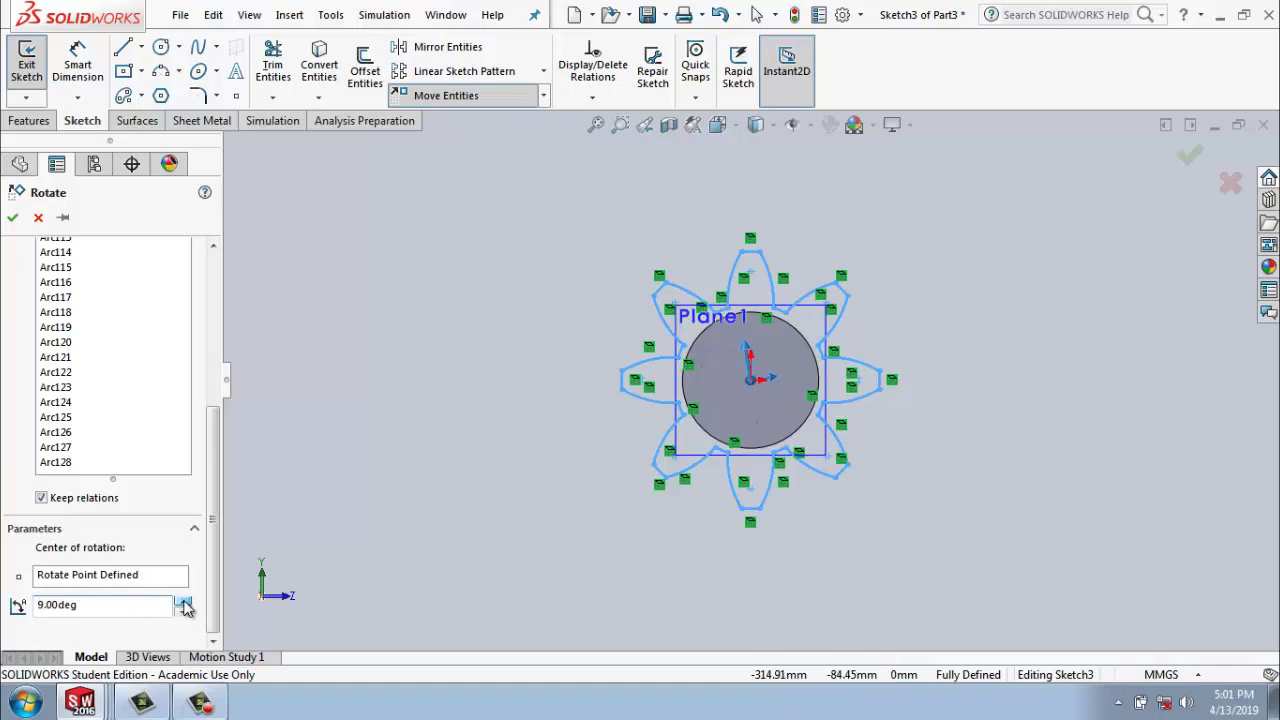
{"action": "left_click", "coordinate": [41, 497]}
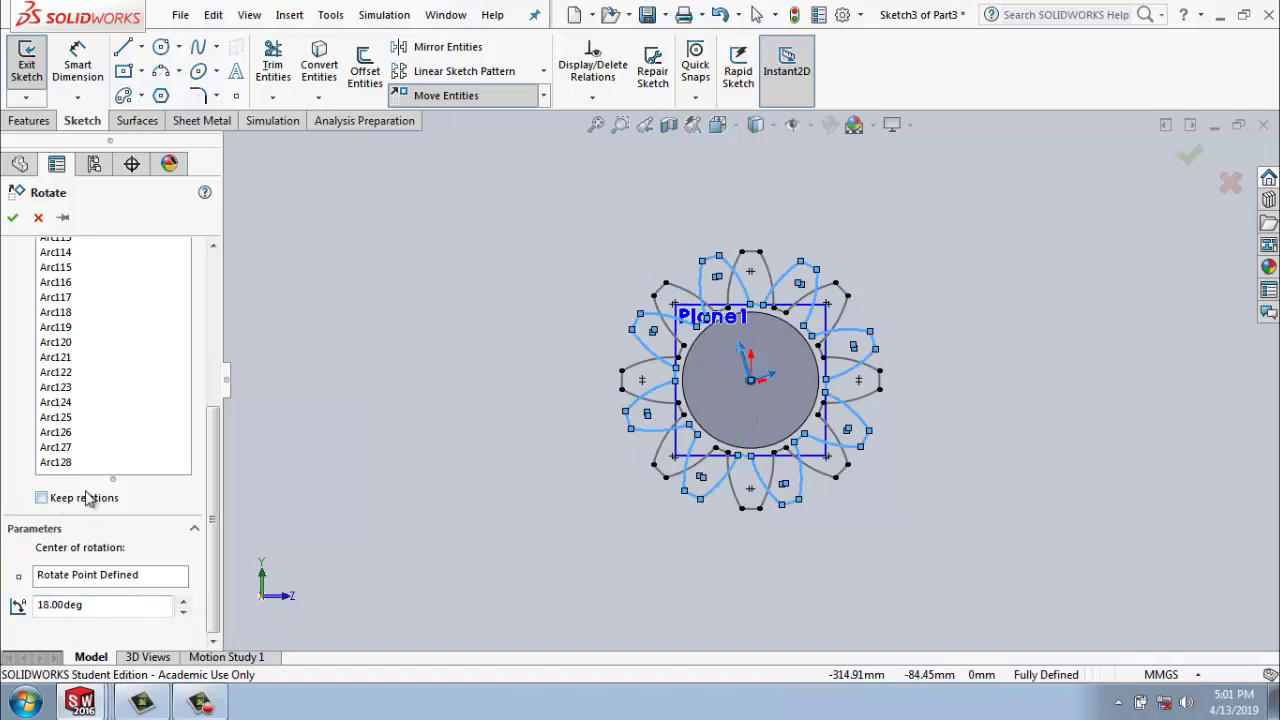
{"action": "left_click", "coordinate": [183, 610]}
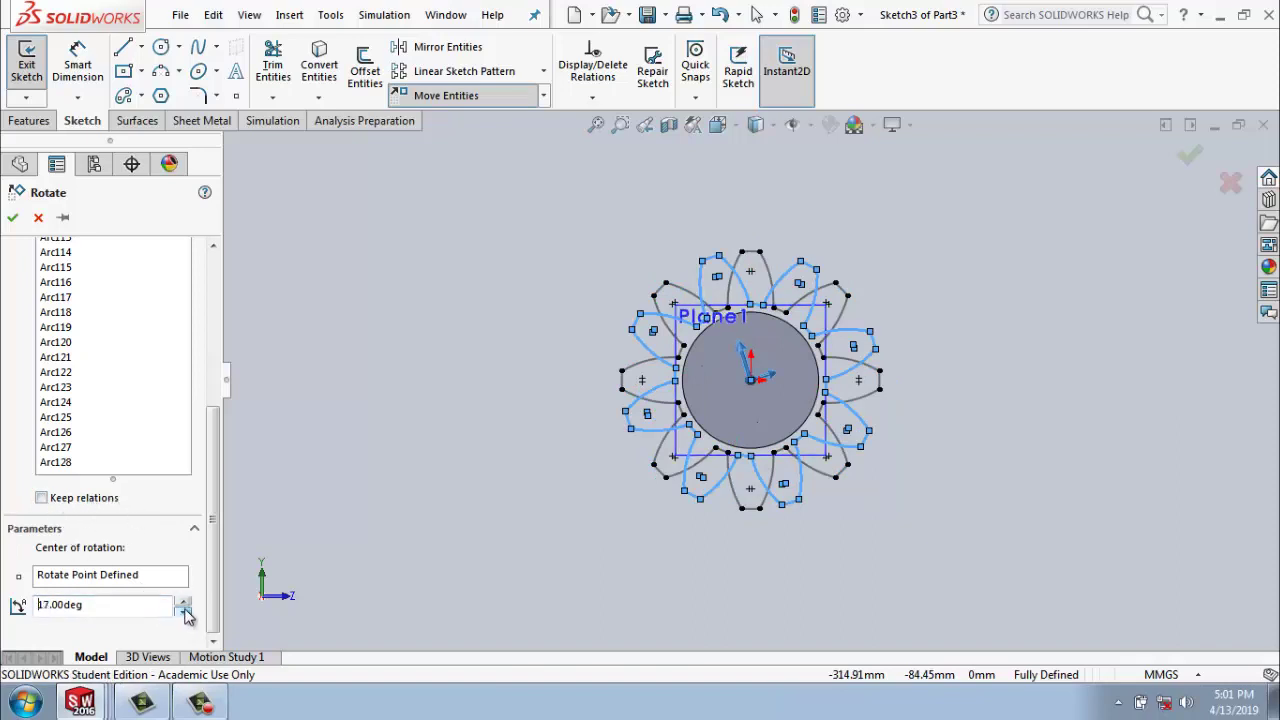
{"action": "left_click", "coordinate": [183, 610]}
{"action": "left_click", "coordinate": [183, 610]}
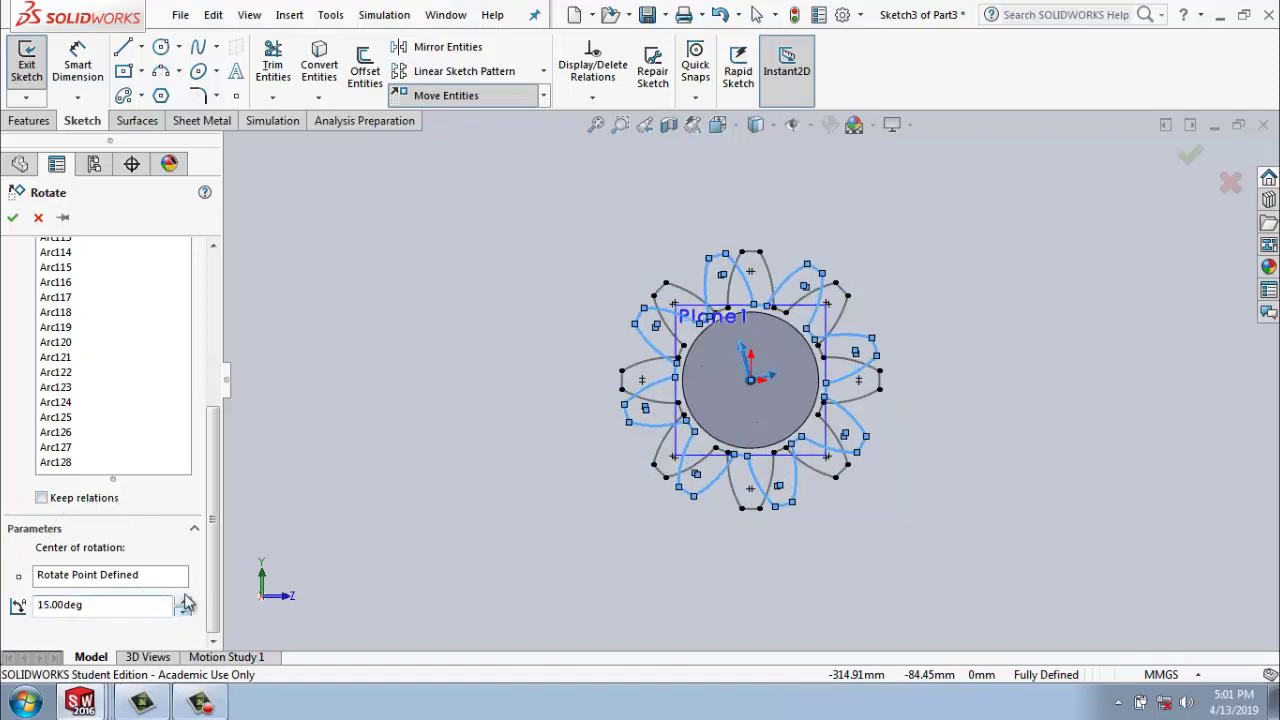
{"action": "left_click", "coordinate": [1192, 157]}
{"action": "mouse_move", "coordinate": [949, 480]}
{"action": "middle_mouse_down"}
{"action": "mouse_move", "coordinate": [880, 517]}
{"action": "mouse_move", "coordinate": [1034, 336]}
{"action": "middle_mouse_up"}
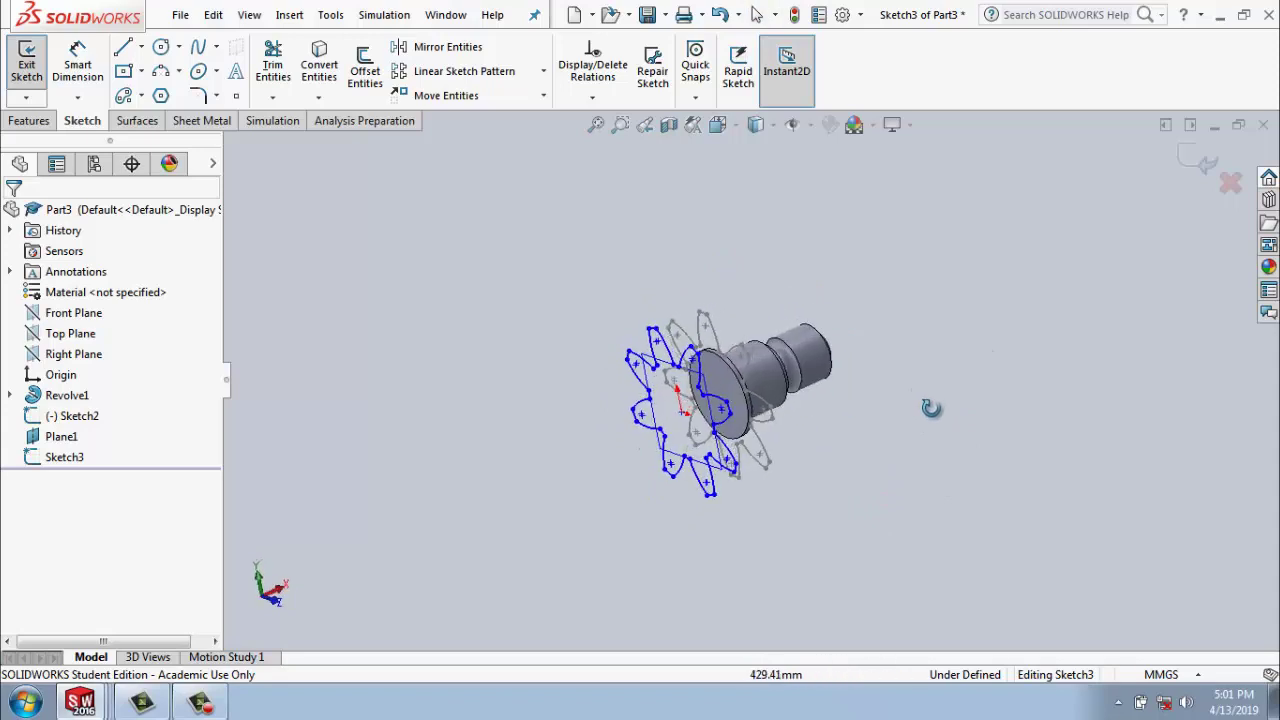
Orbit around the petals and shaft, then bring up the Features tools.
{"action": "middle_click_drag", "start_coordinate": [1034, 336], "coordinate": [926, 410]}
{"action": "scroll", "coordinate": [570, 306], "scroll_direction": "down", "scroll_amount": 2}
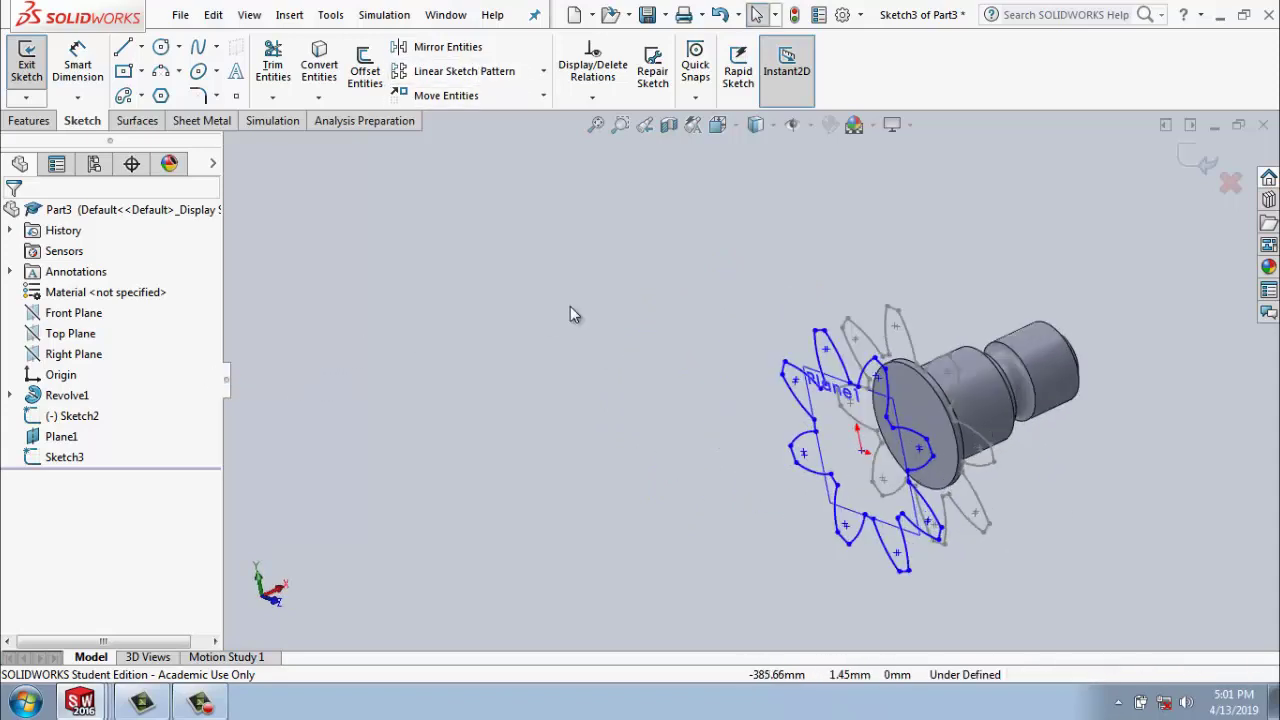
{"action": "scroll", "coordinate": [570, 306], "scroll_direction": "down", "scroll_amount": 2}
{"action": "left_click", "coordinate": [60, 437]}
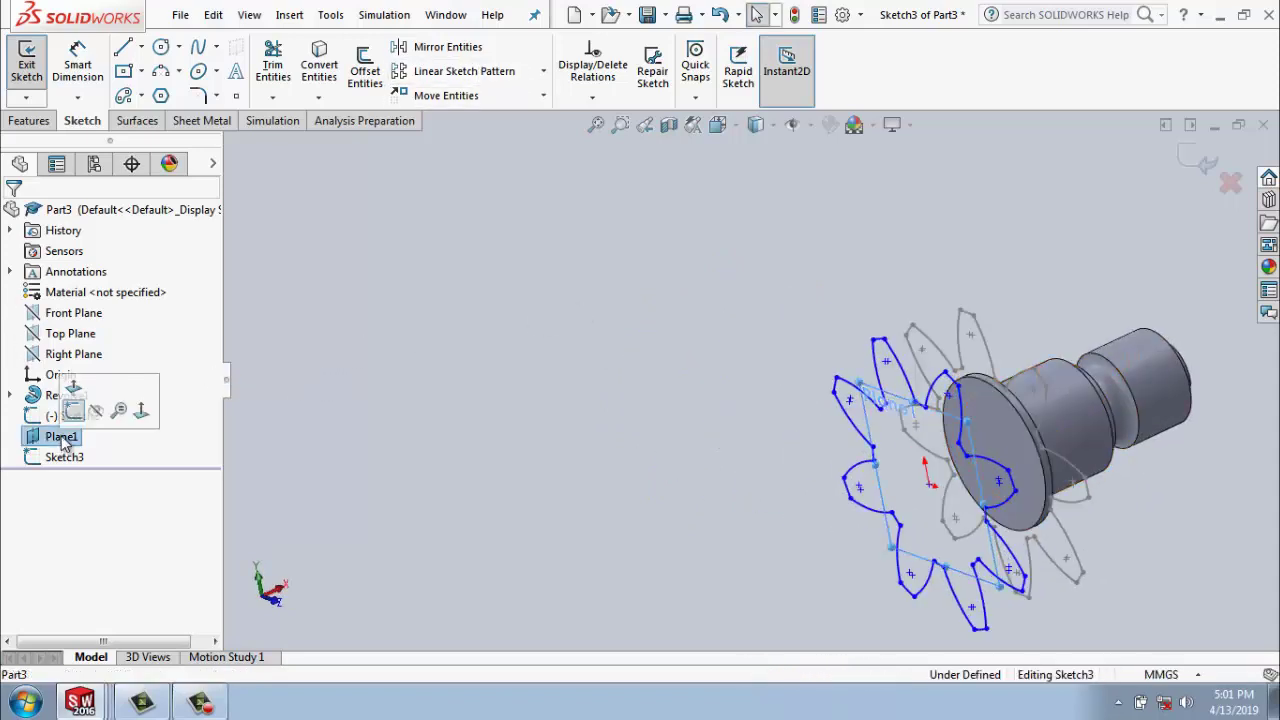
{"action": "left_click", "coordinate": [494, 297]}
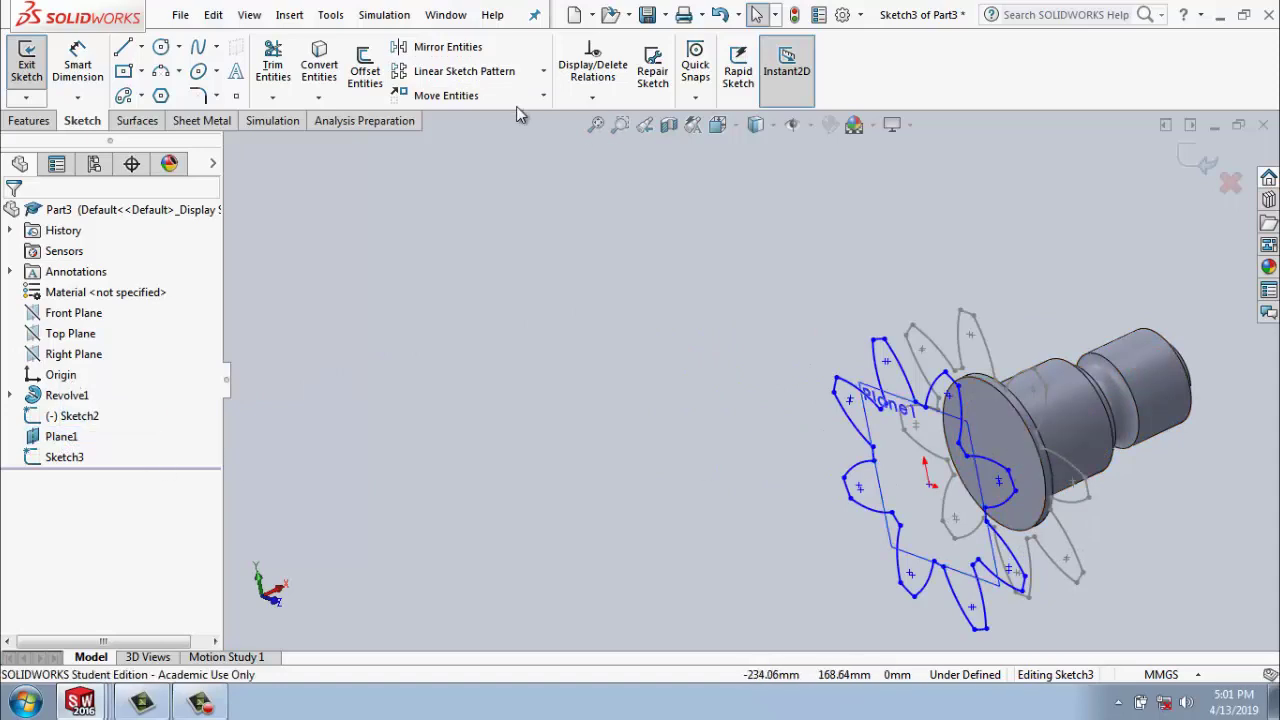
{"action": "left_click", "coordinate": [29, 120]}
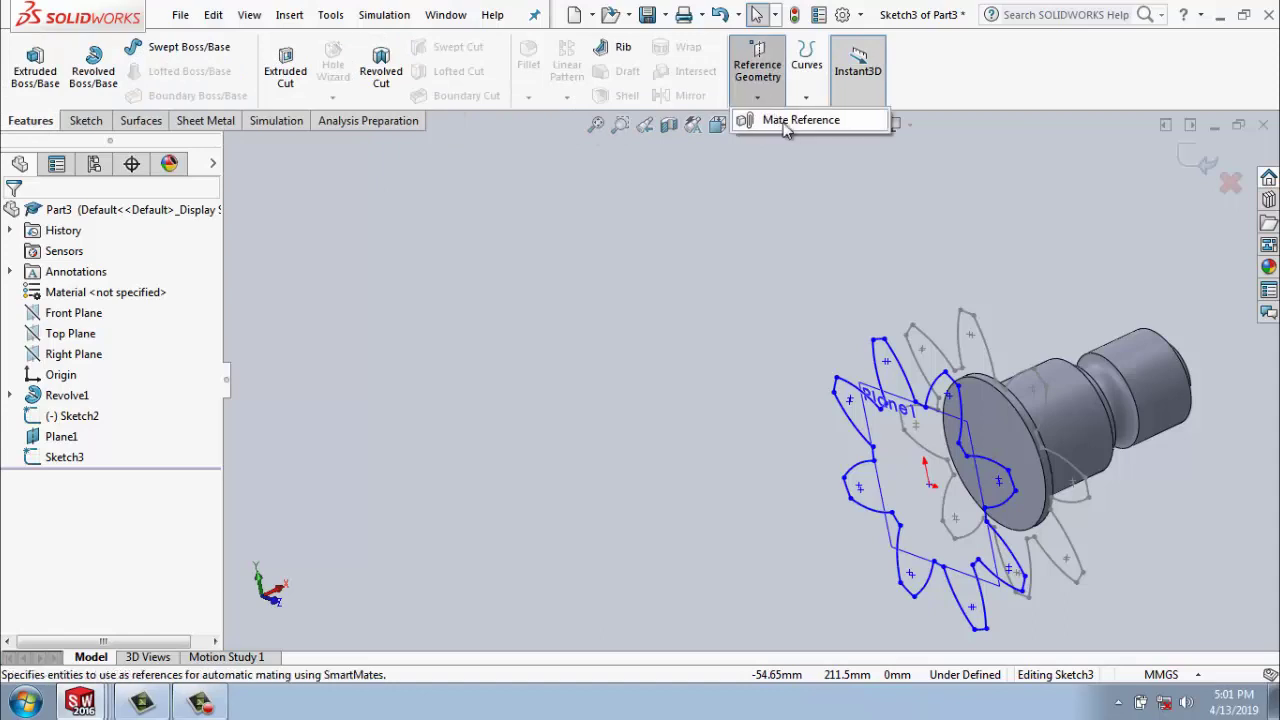
Select the shaft's front circular face and exit Sketch3.
{"action": "left_click", "coordinate": [1013, 435]}
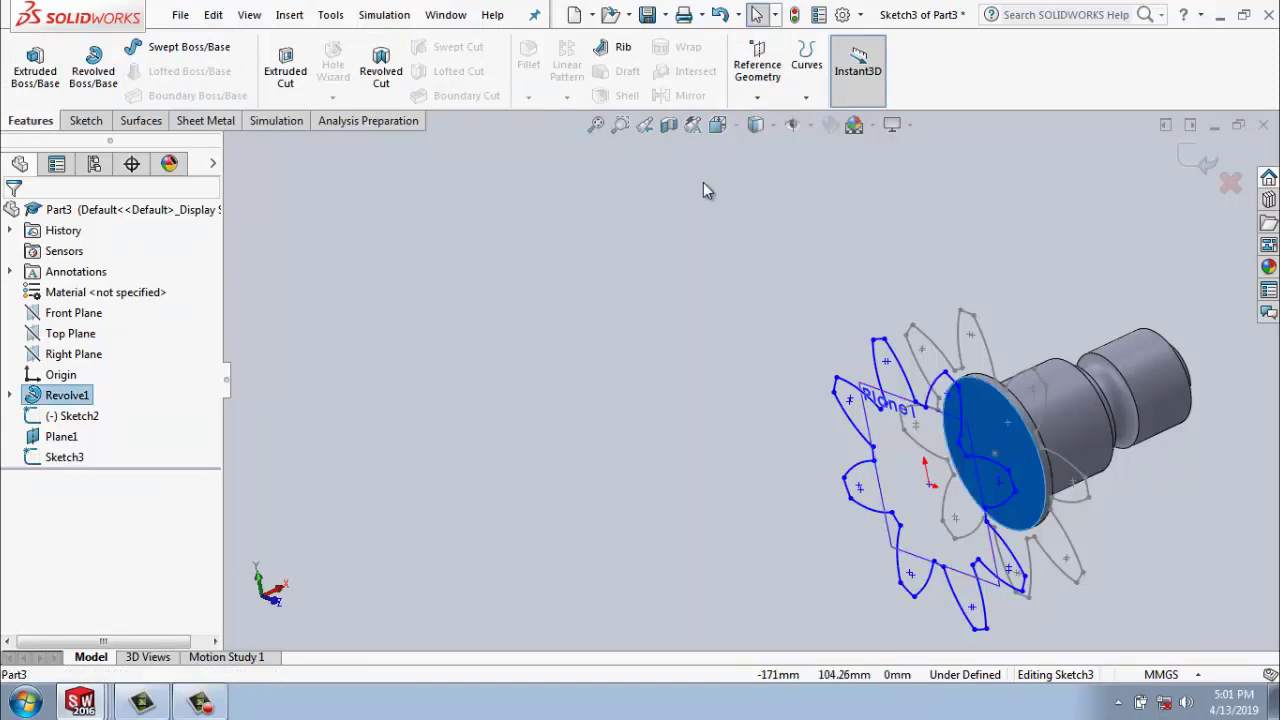
{"action": "left_click", "coordinate": [758, 99]}
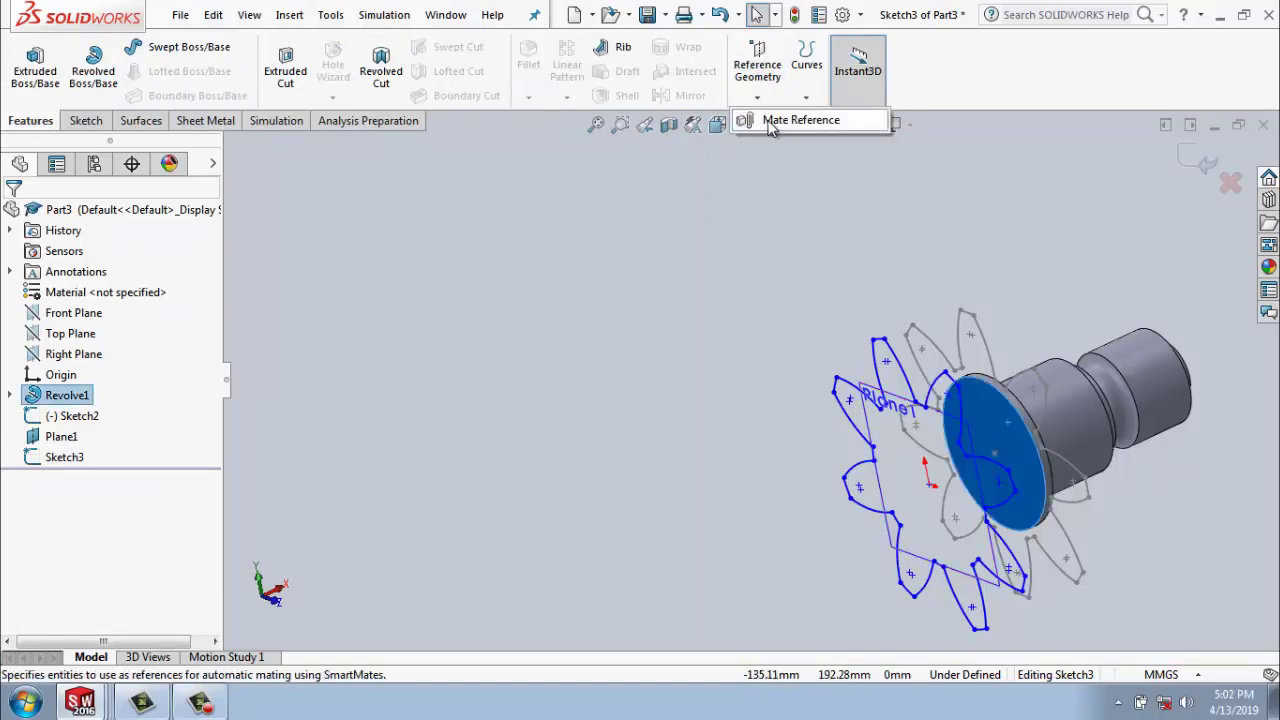
{"action": "left_click", "coordinate": [677, 151]}
{"action": "left_click", "coordinate": [978, 400]}
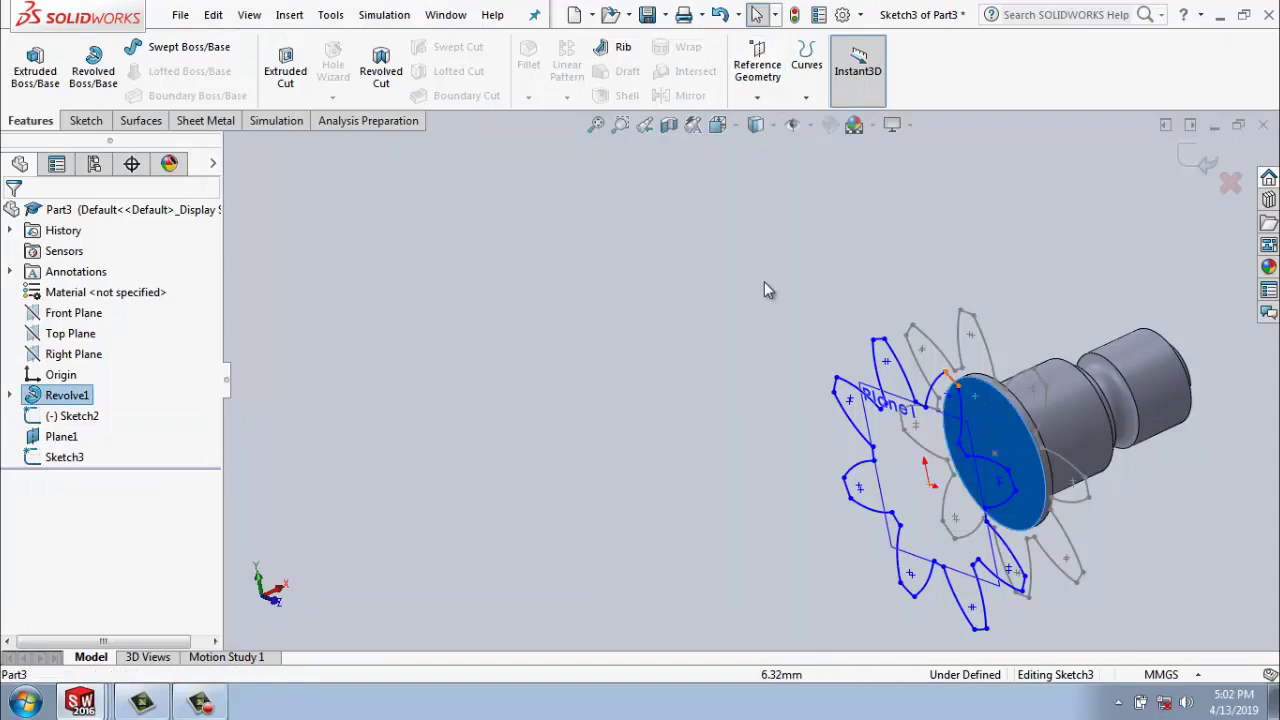
{"action": "left_click", "coordinate": [1200, 160]}
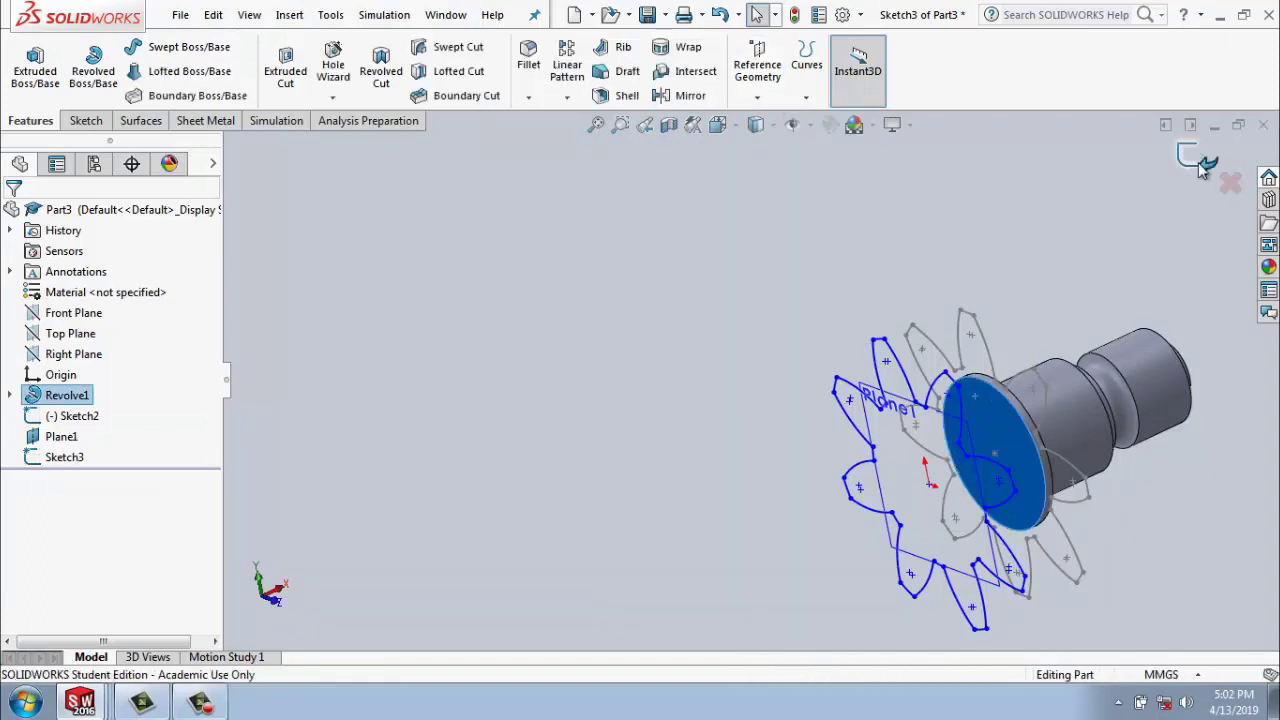
Create Plane2 offset 90 mm from the shaft's front circular face.
{"action": "left_click", "coordinate": [990, 411]}
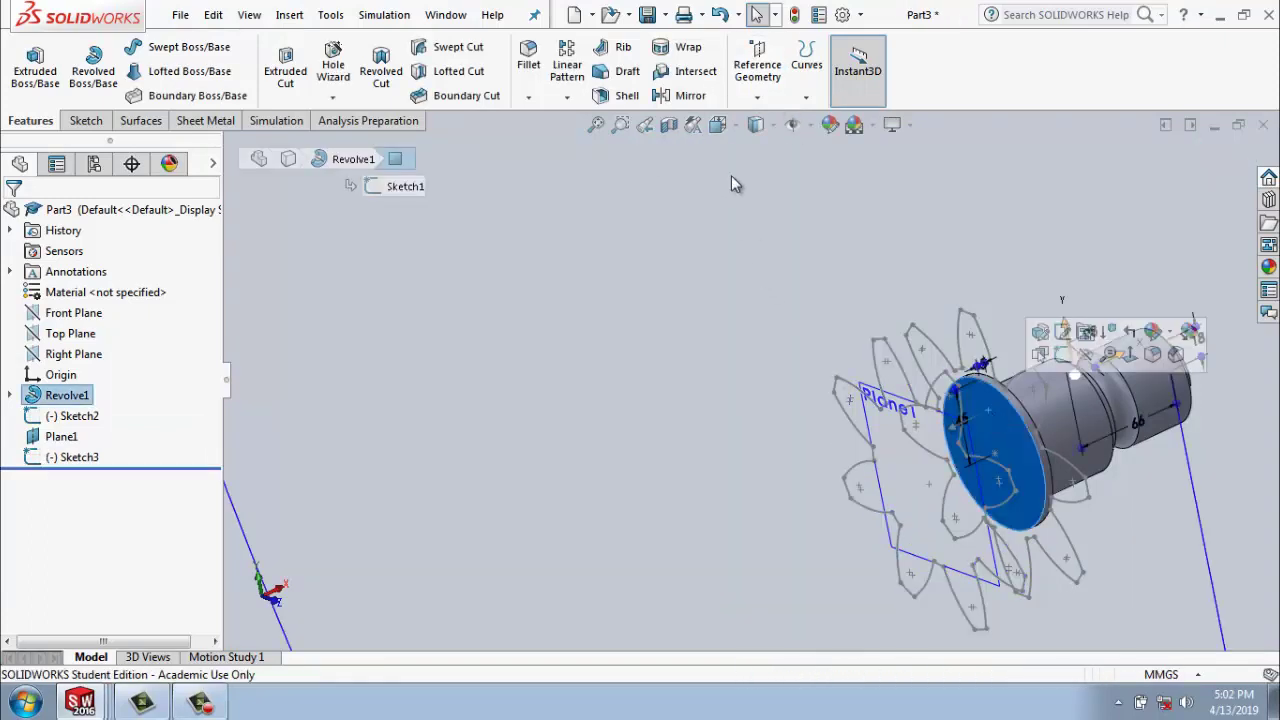
{"action": "left_click", "coordinate": [757, 97]}
{"action": "left_click", "coordinate": [770, 118]}
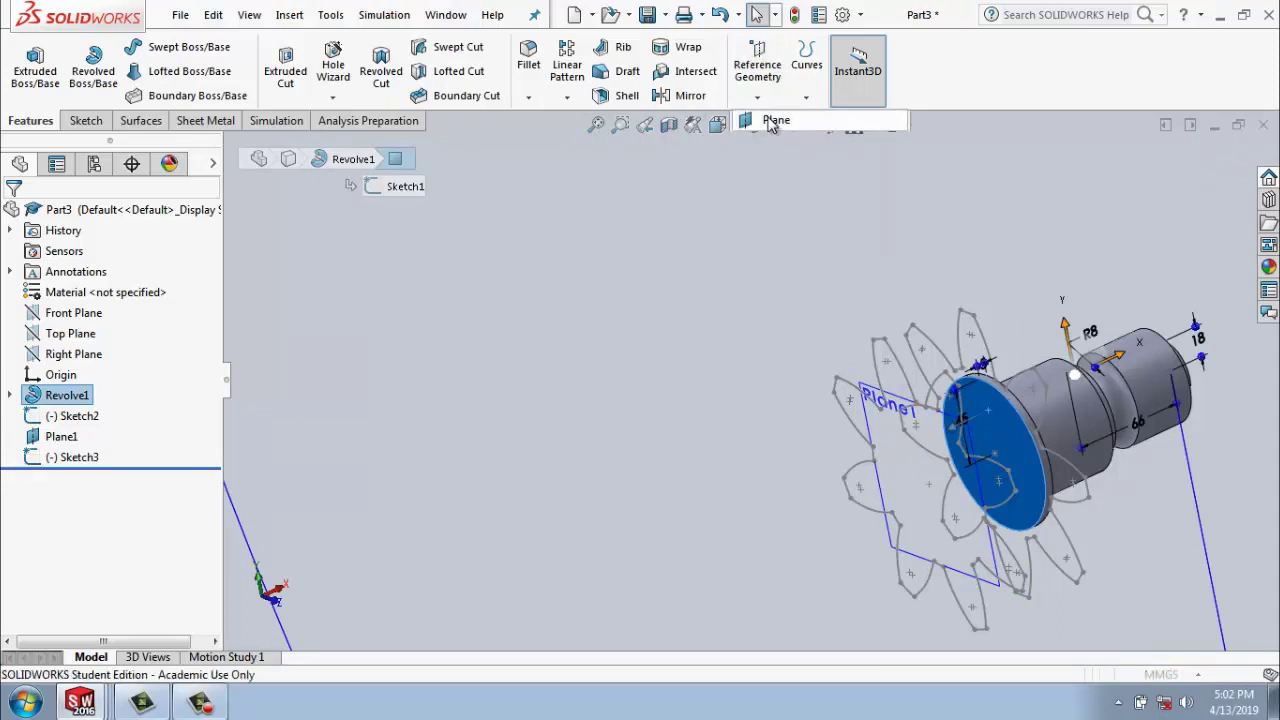
{"action": "scroll", "coordinate": [582, 257], "scroll_direction": "up", "scroll_amount": 2}
{"action": "type", "text": "90"}
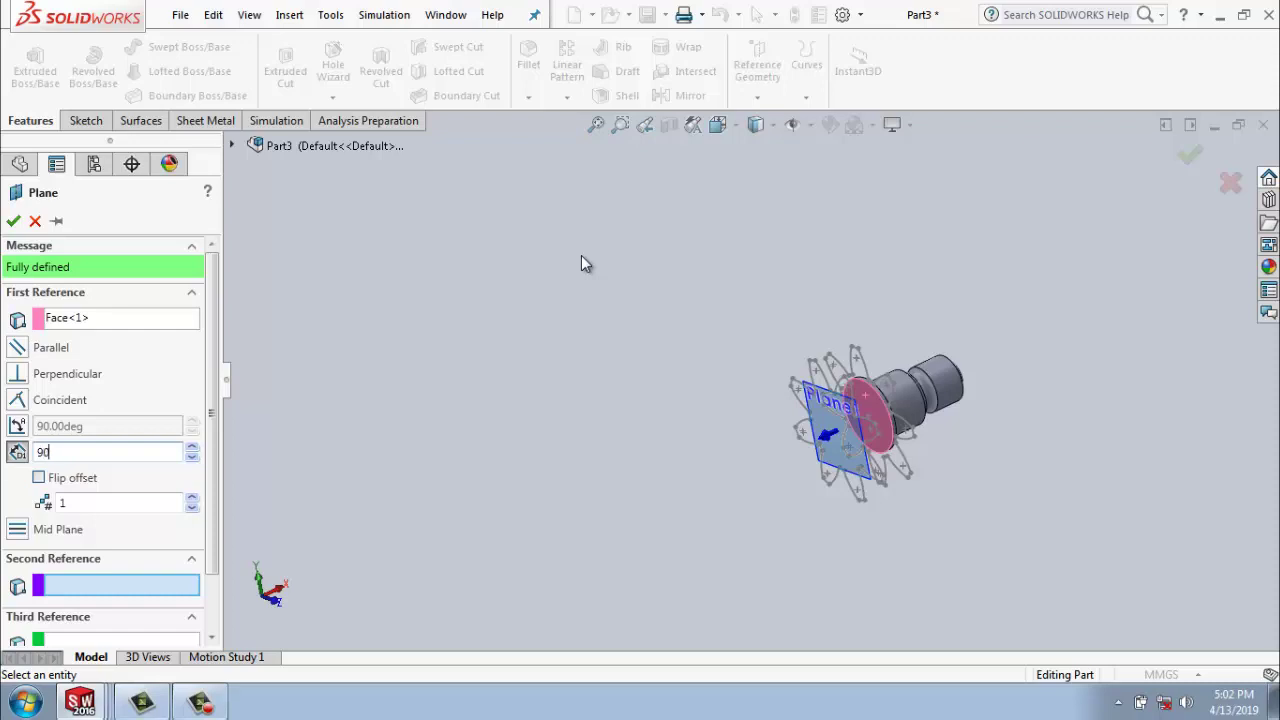
{"action": "key", "text": "Return"}
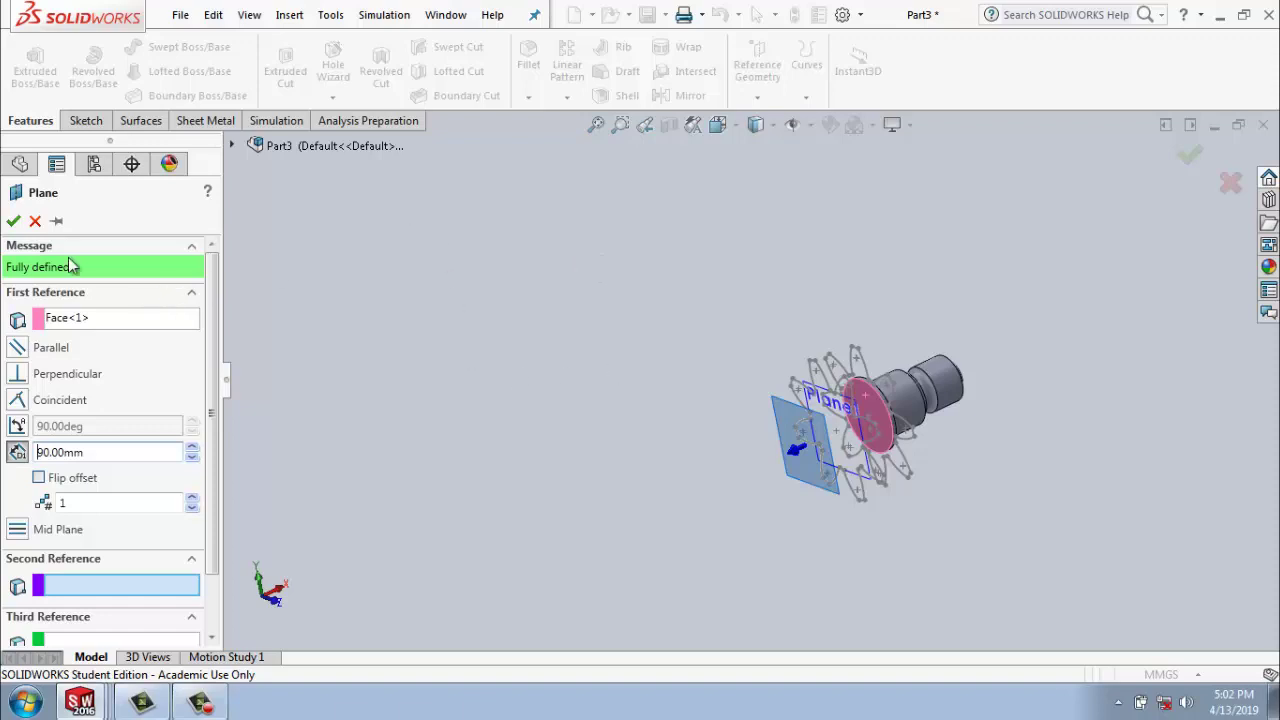
{"action": "left_click", "coordinate": [13, 220]}
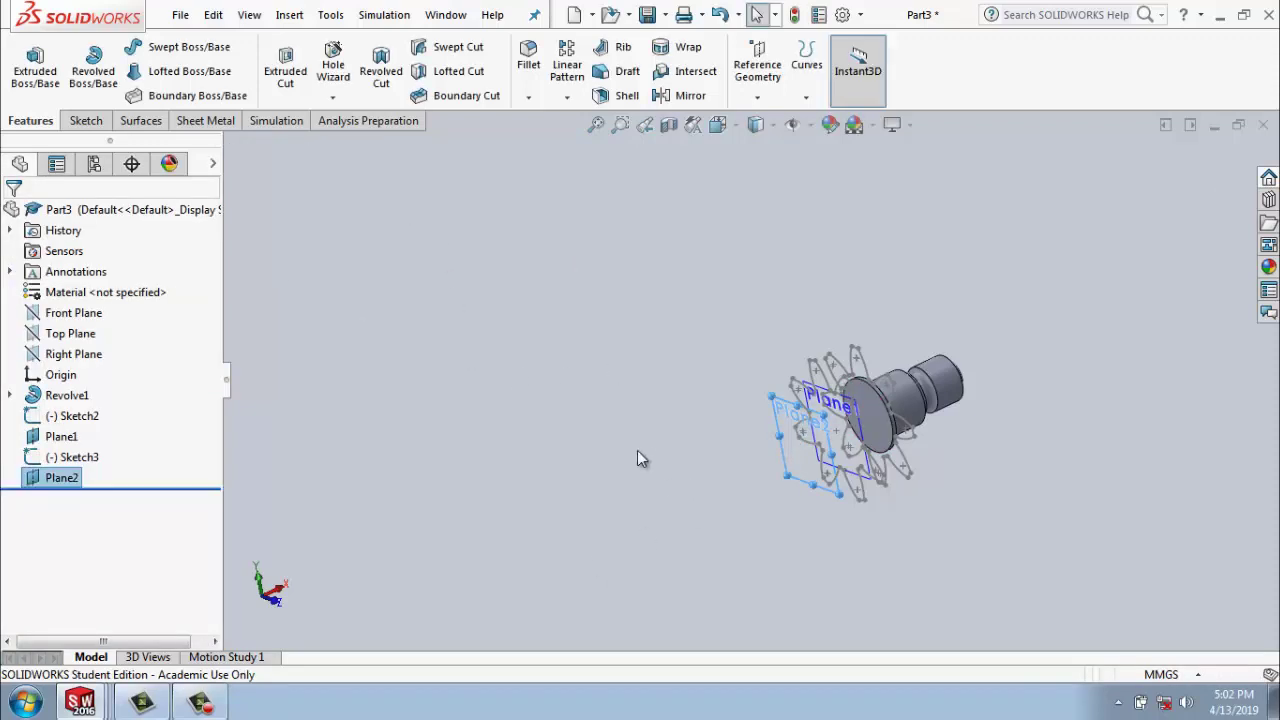
Use Convert Entities to copy Sketch2's petal outline into a new sketch on Plane2.
{"action": "left_click", "coordinate": [86, 121]}
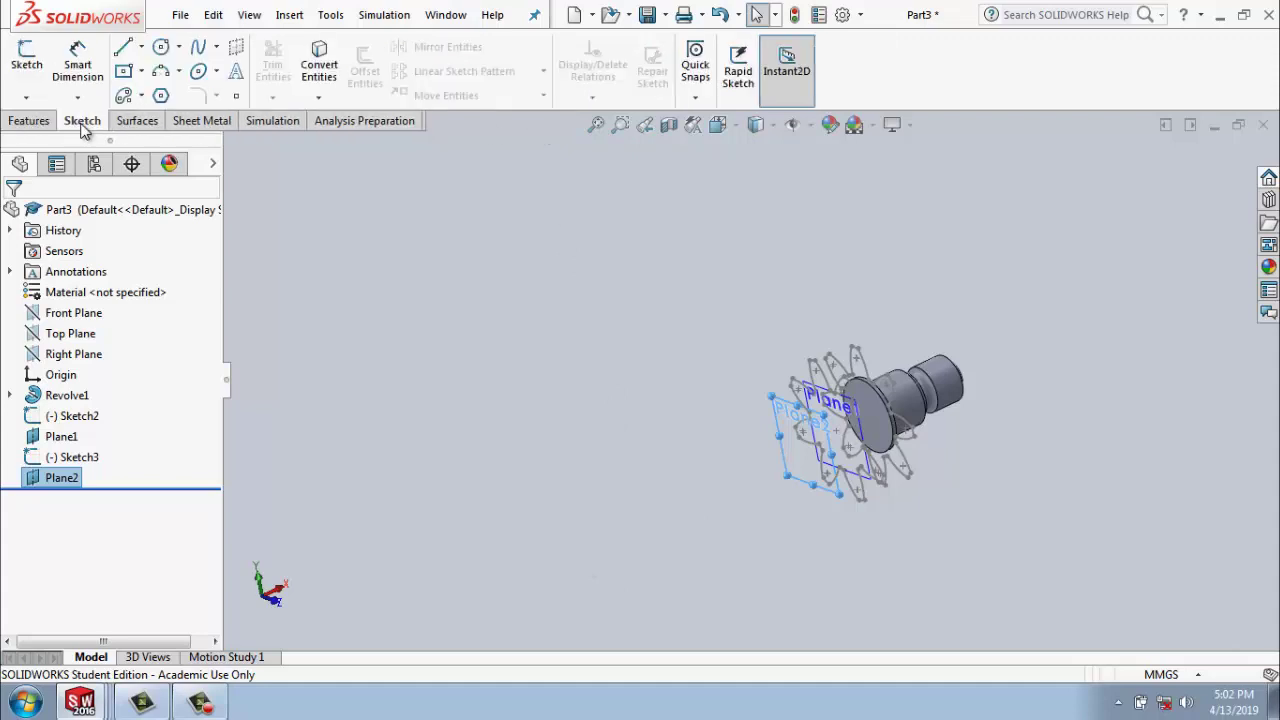
{"action": "left_click", "coordinate": [318, 97]}
{"action": "left_click", "coordinate": [352, 122]}
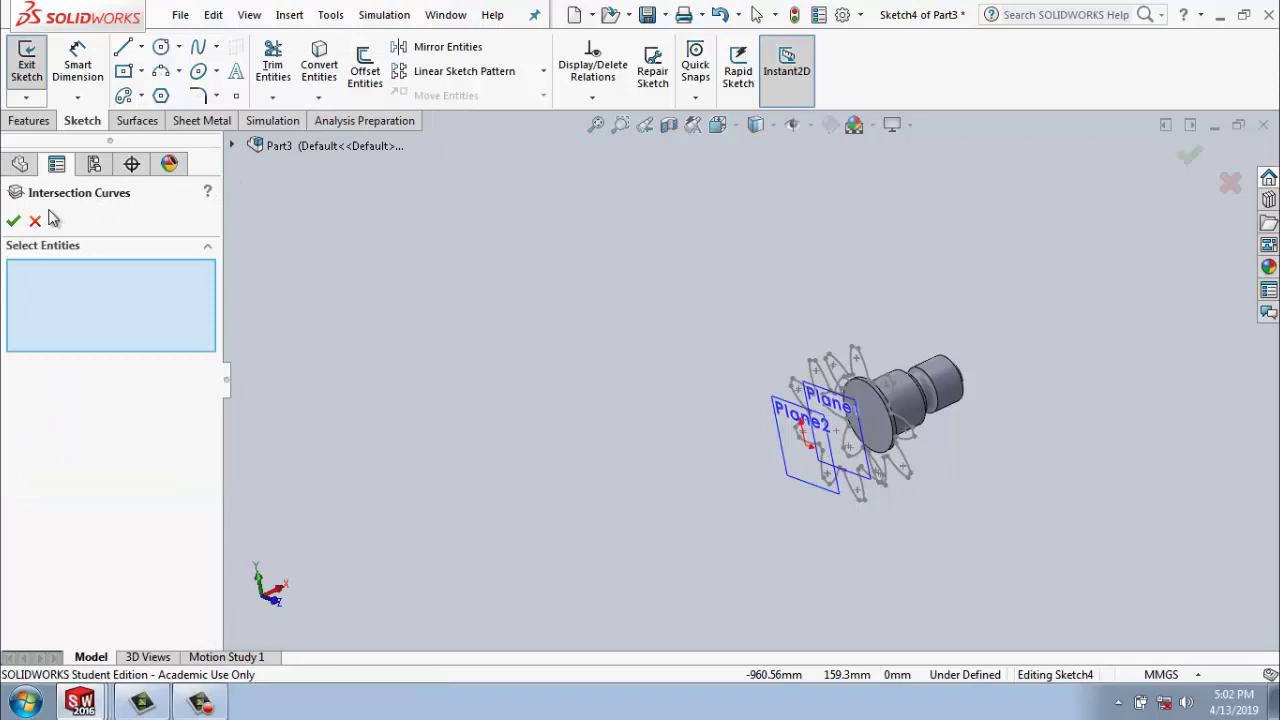
{"action": "left_click", "coordinate": [35, 220]}
{"action": "left_click", "coordinate": [318, 97]}
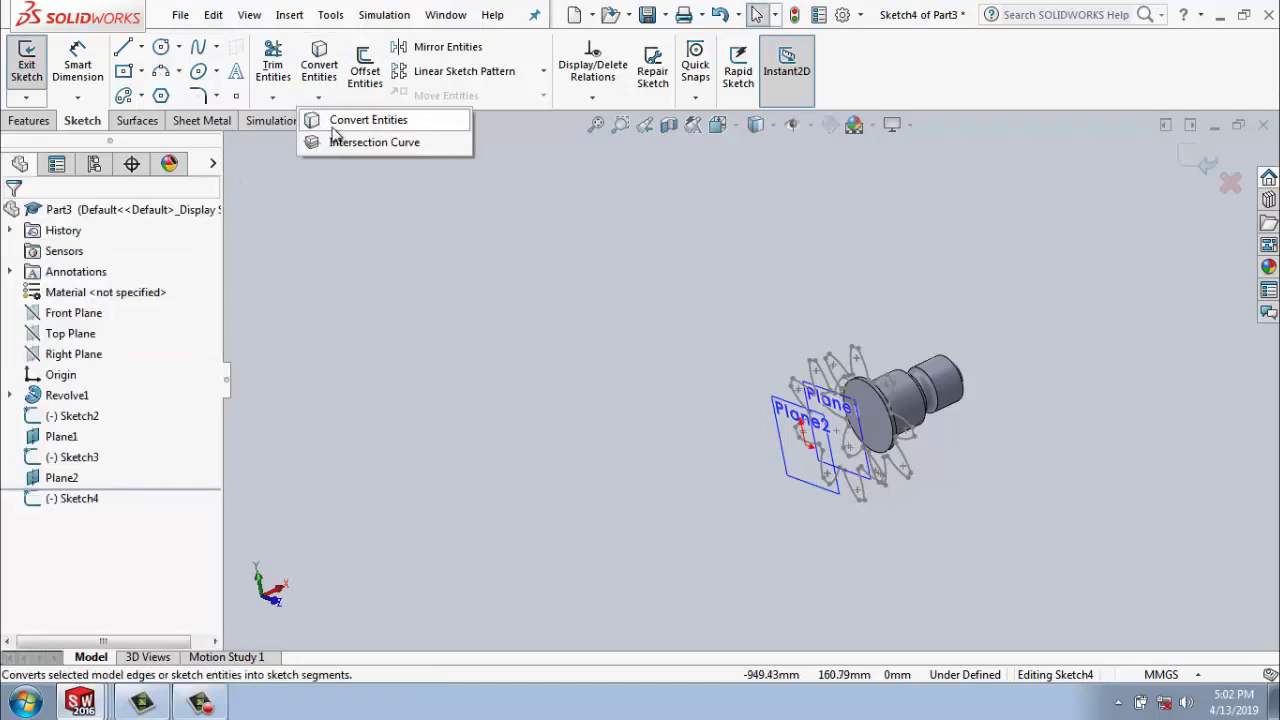
{"action": "left_click", "coordinate": [334, 122]}
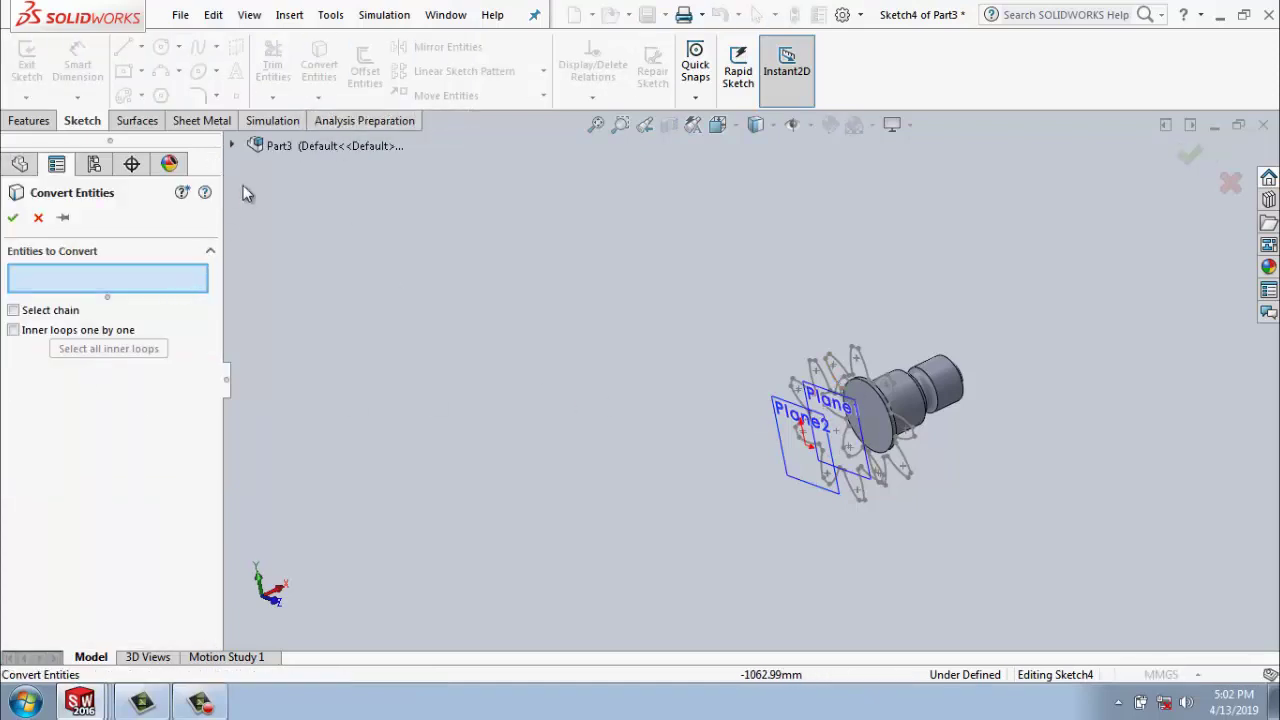
{"action": "left_click", "coordinate": [231, 145]}
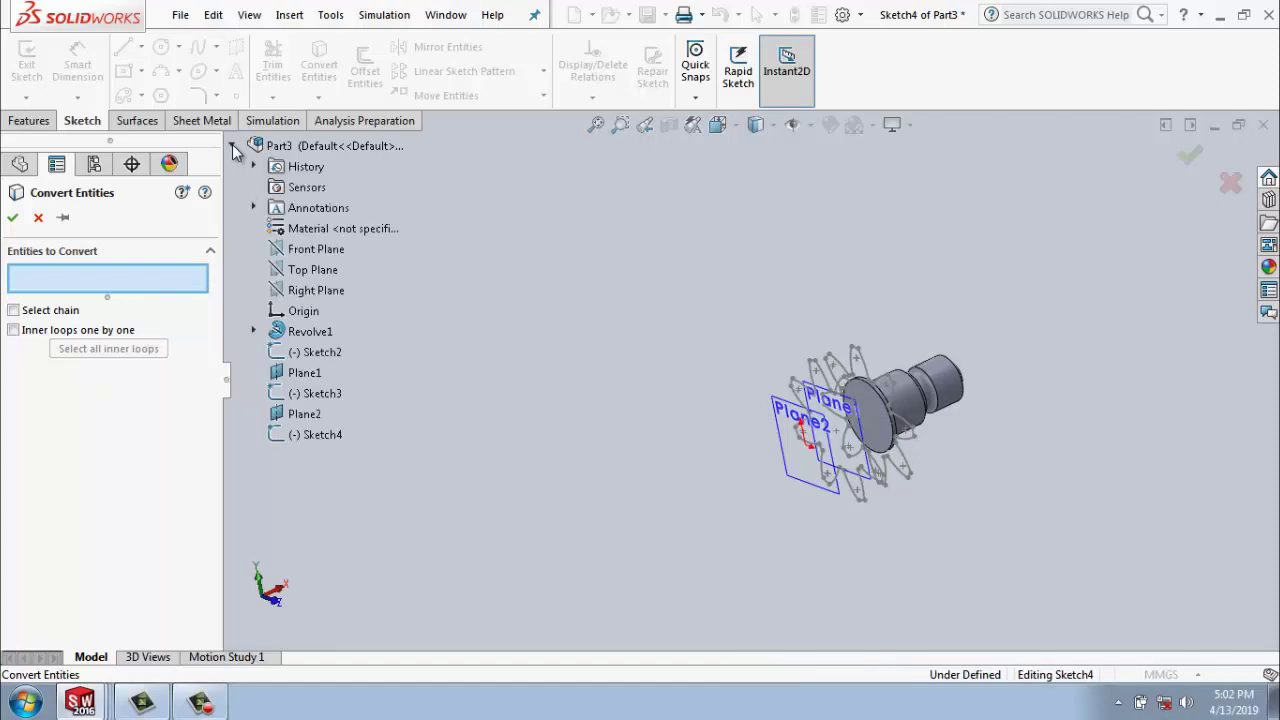
{"action": "left_click", "coordinate": [316, 356]}
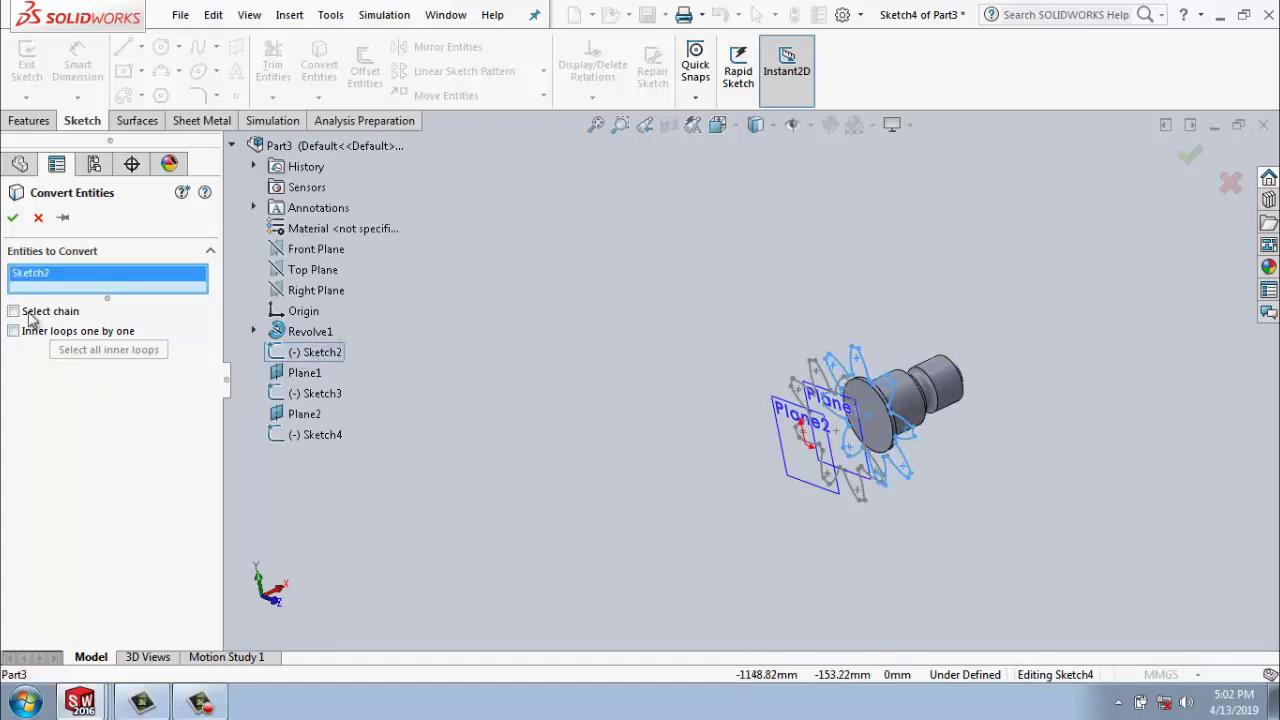
{"action": "left_click", "coordinate": [14, 217]}
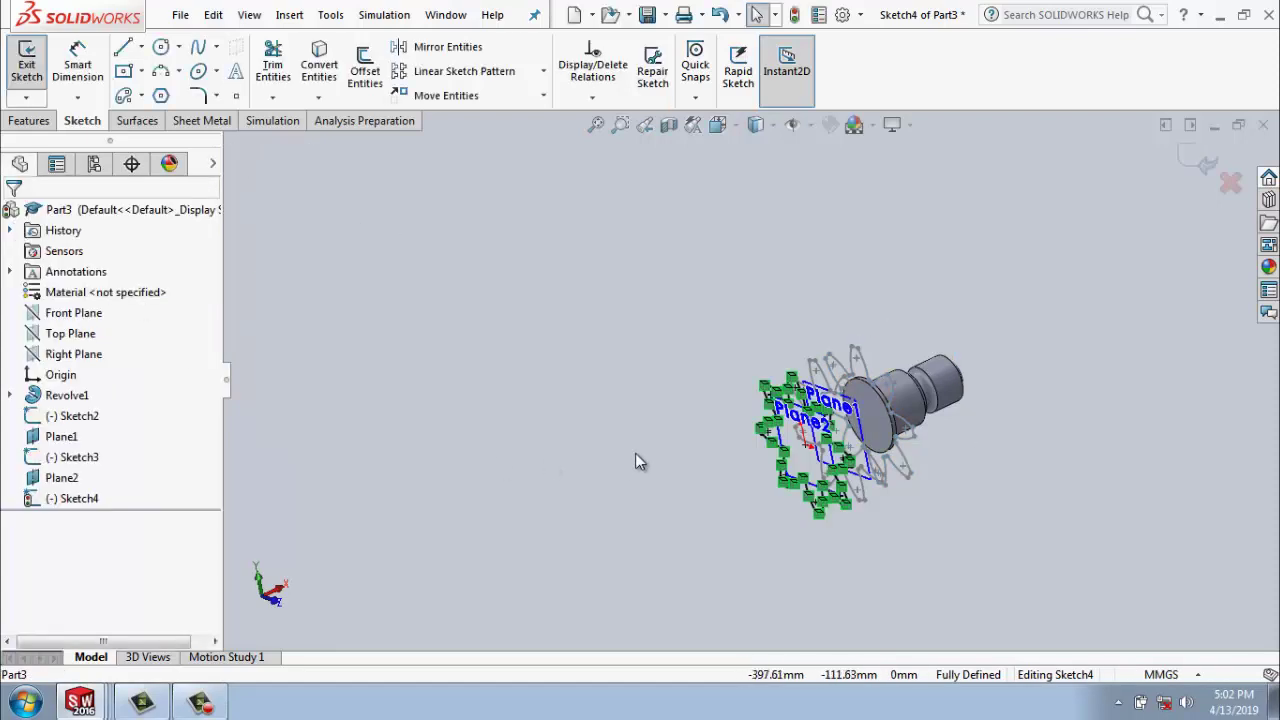
{"action": "scroll", "coordinate": [635, 453], "scroll_direction": "up", "scroll_amount": 3}
{"action": "mouse_move", "coordinate": [724, 440]}
{"action": "middle_mouse_down"}
{"action": "mouse_move", "coordinate": [745, 379]}
{"action": "mouse_move", "coordinate": [729, 391]}
{"action": "middle_mouse_up"}
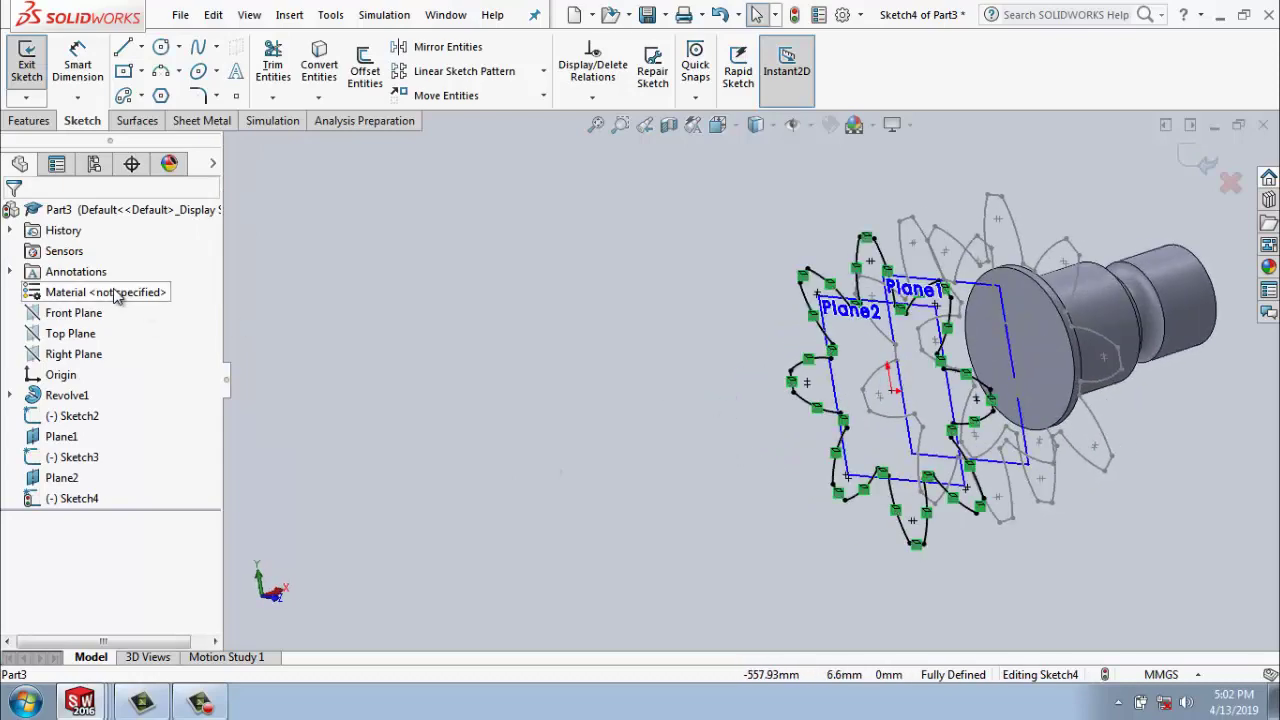
Rotate the whole copied outline in Sketch4 by -30 degrees about the sketch origin.
{"action": "left_click", "coordinate": [32, 125]}
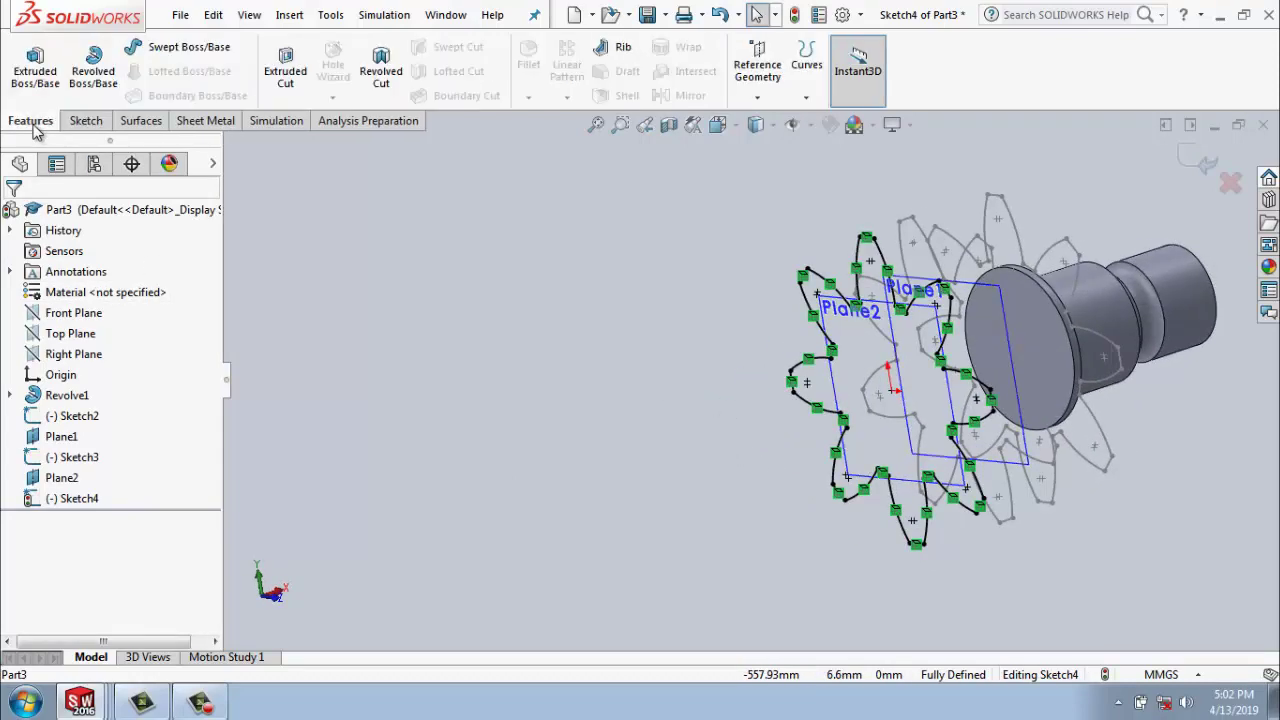
{"action": "left_click", "coordinate": [86, 122]}
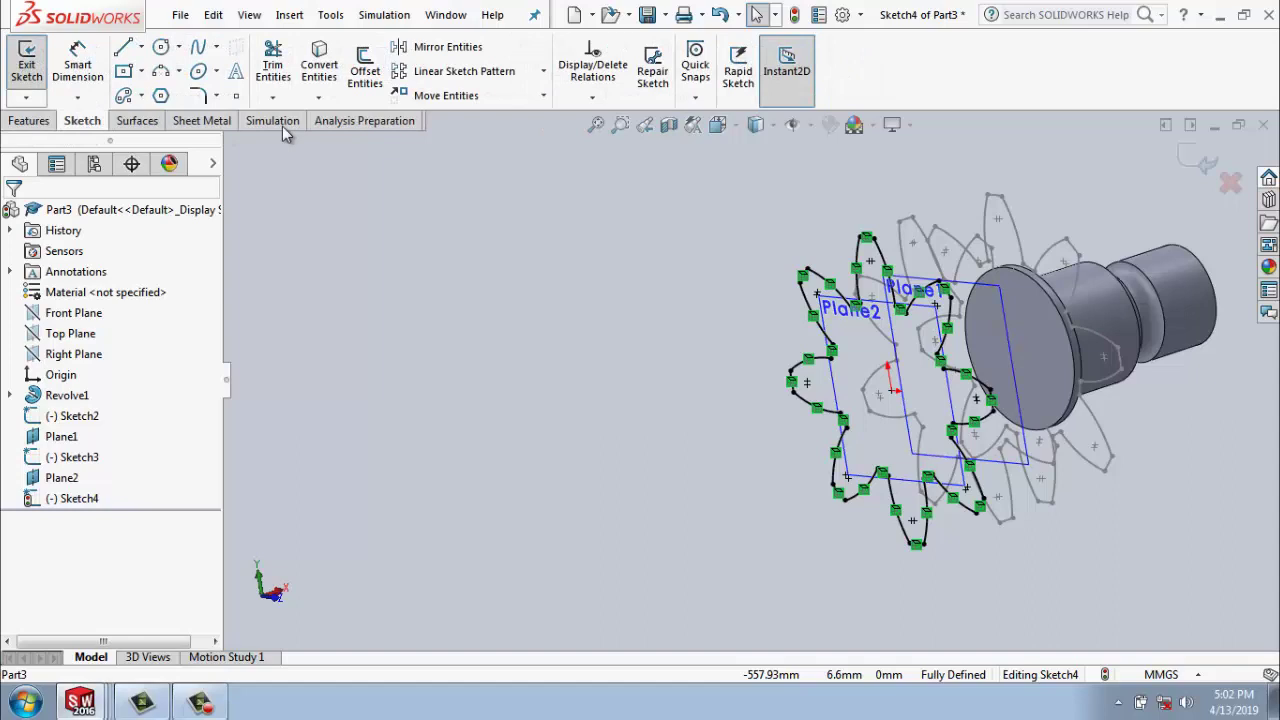
{"action": "left_click", "coordinate": [544, 95]}
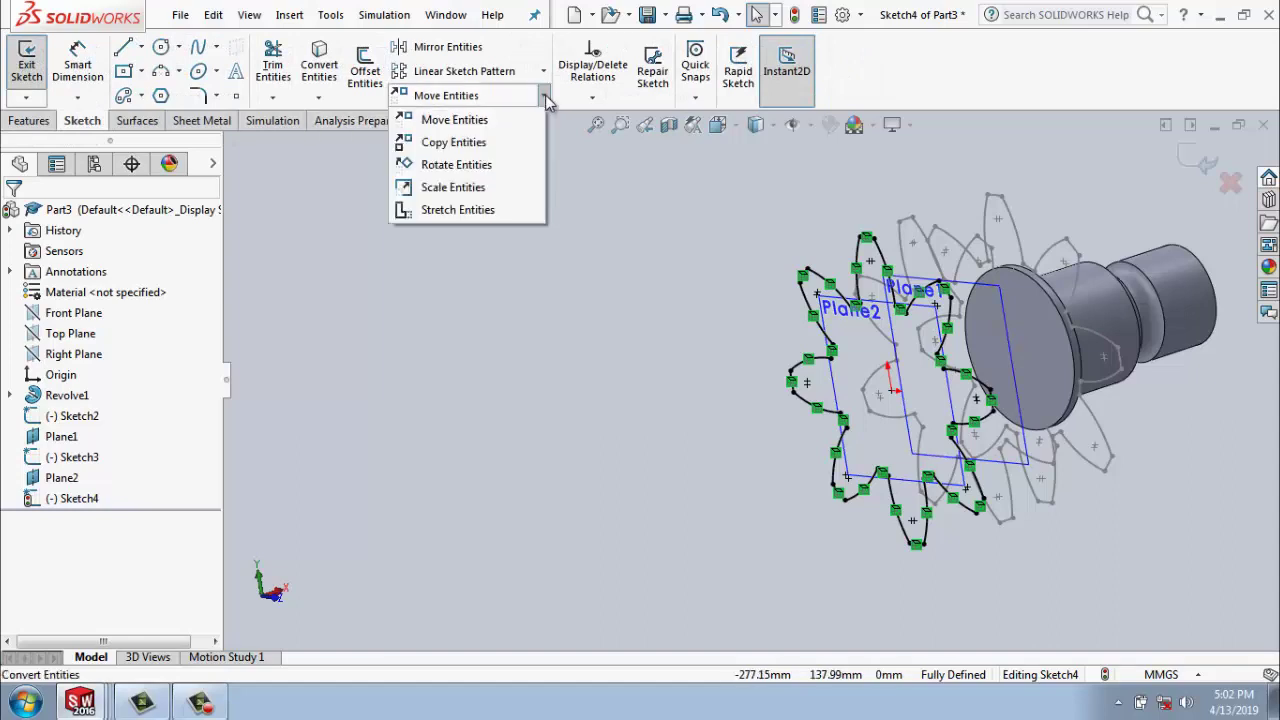
{"action": "left_click", "coordinate": [484, 174]}
{"action": "left_click_drag", "start_coordinate": [508, 216], "coordinate": [1058, 577]}
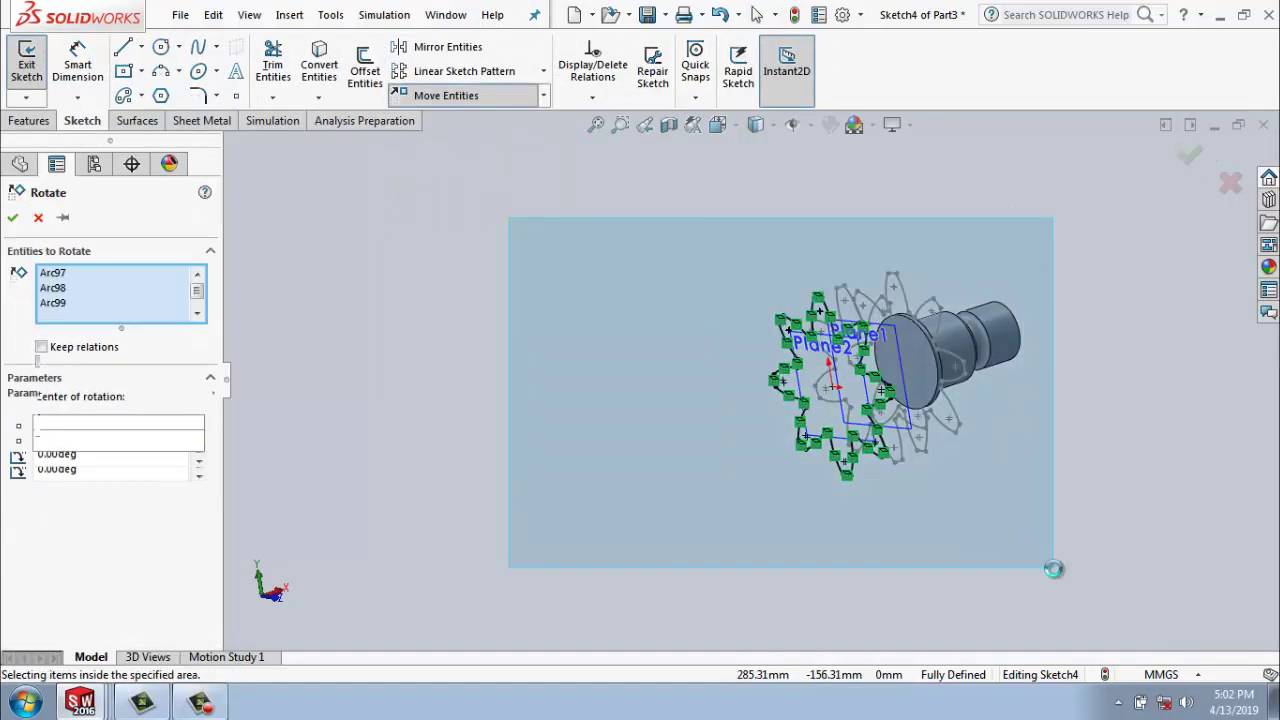
{"action": "left_click_drag", "start_coordinate": [214, 449], "coordinate": [228, 632]}
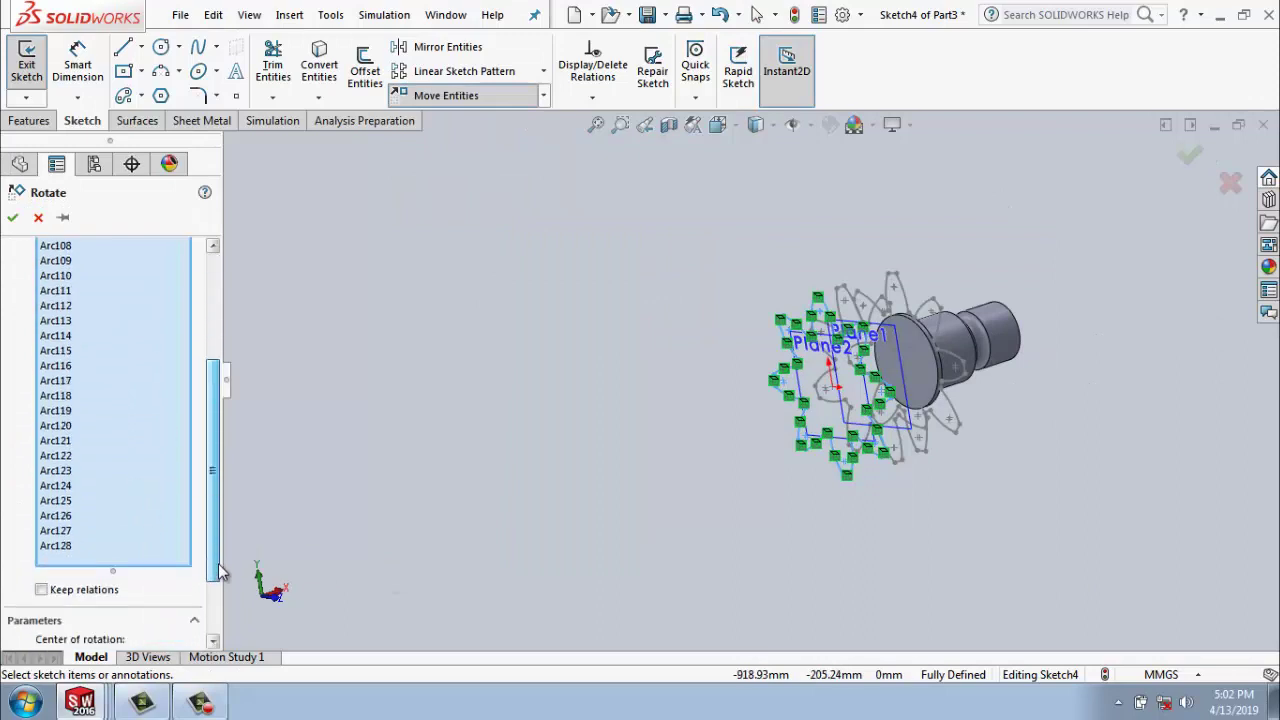
{"action": "left_click", "coordinate": [110, 575]}
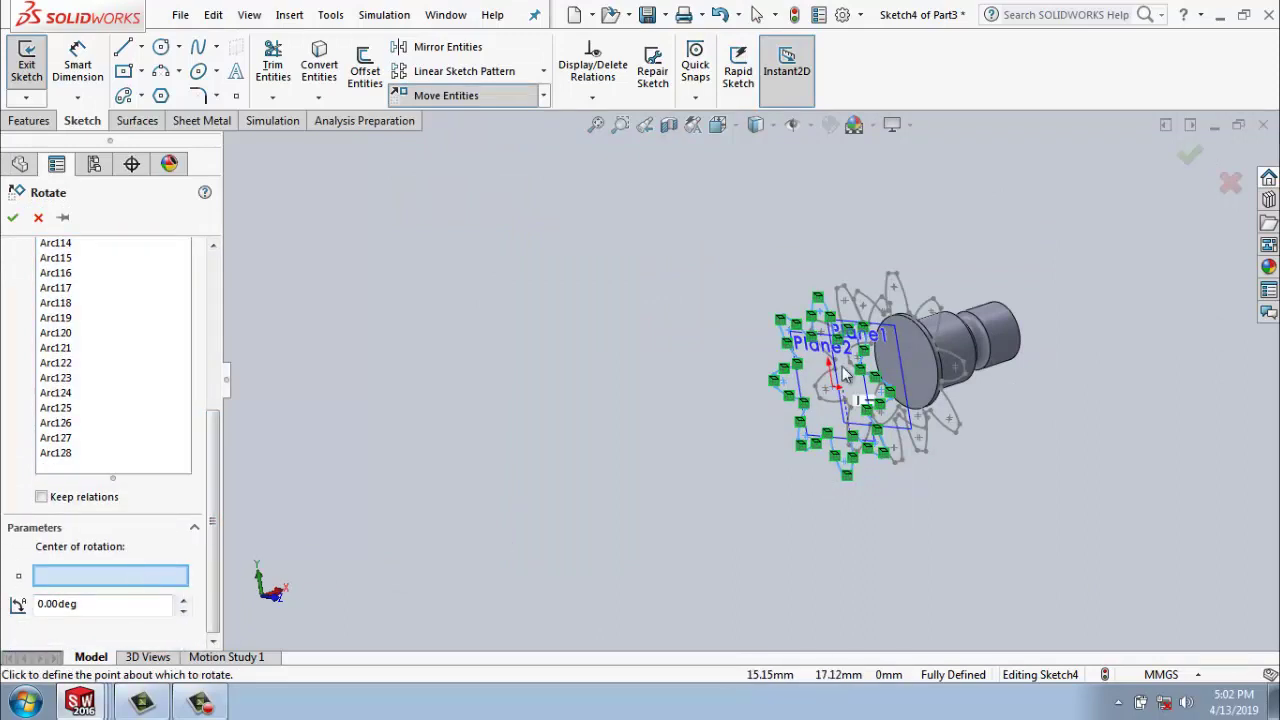
{"action": "scroll", "coordinate": [815, 422], "scroll_direction": "down", "scroll_amount": 3}
{"action": "left_click", "coordinate": [808, 405]}
{"action": "type", "text": "=30"}
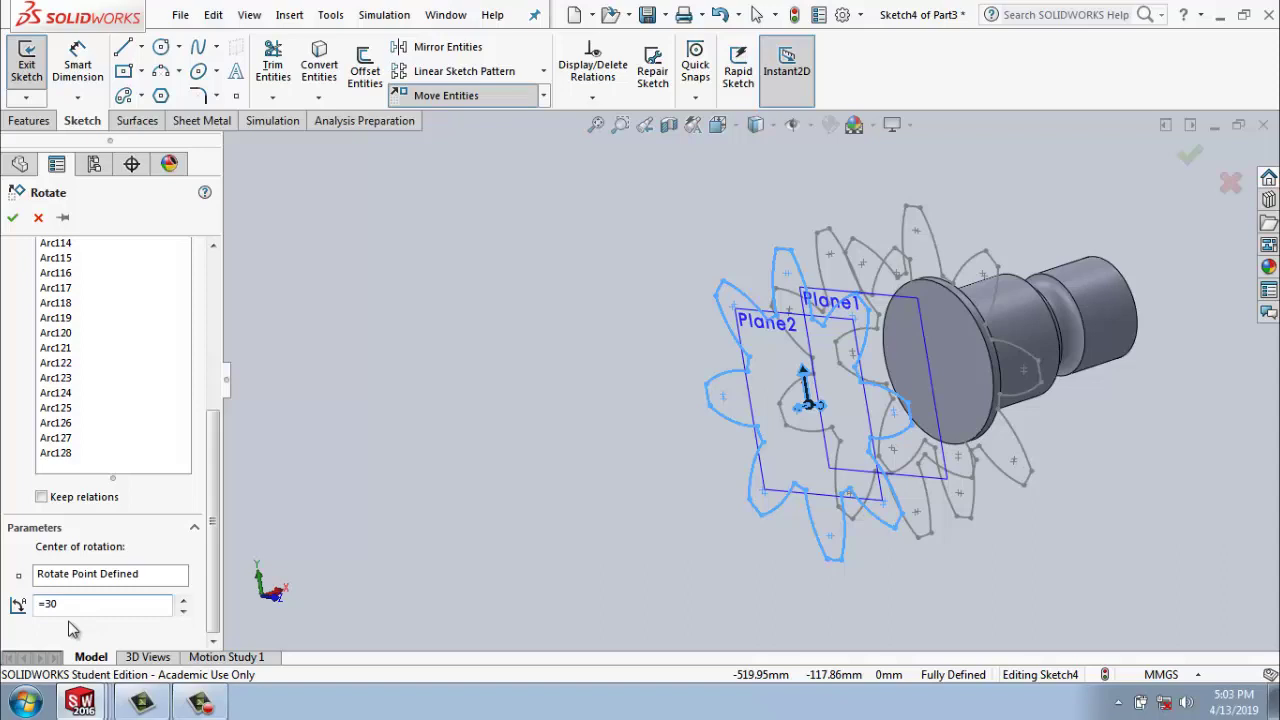
{"action": "key", "text": "Return"}
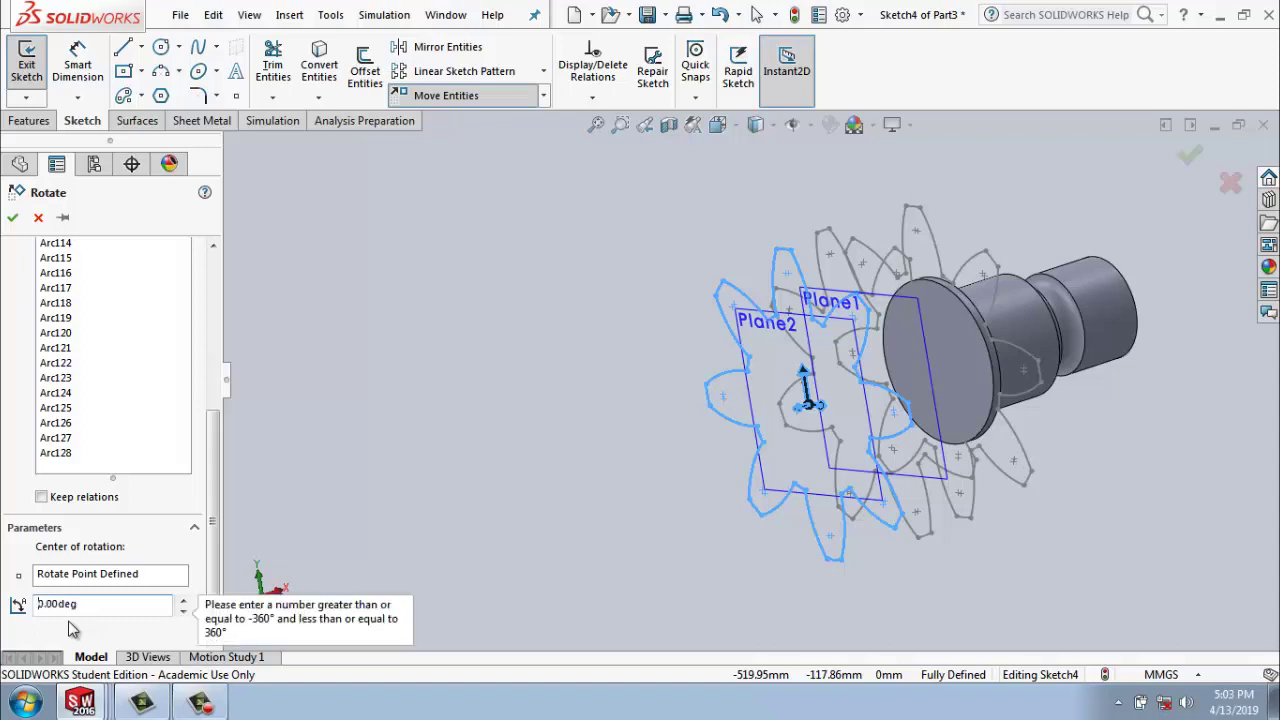
{"action": "mouse_move", "coordinate": [183, 611]}
{"action": "left_mouse_down"}
{"action": "mouse_move", "coordinate": [187, 622]}
{"action": "mouse_move", "coordinate": [185, 600]}
{"action": "left_mouse_up"}
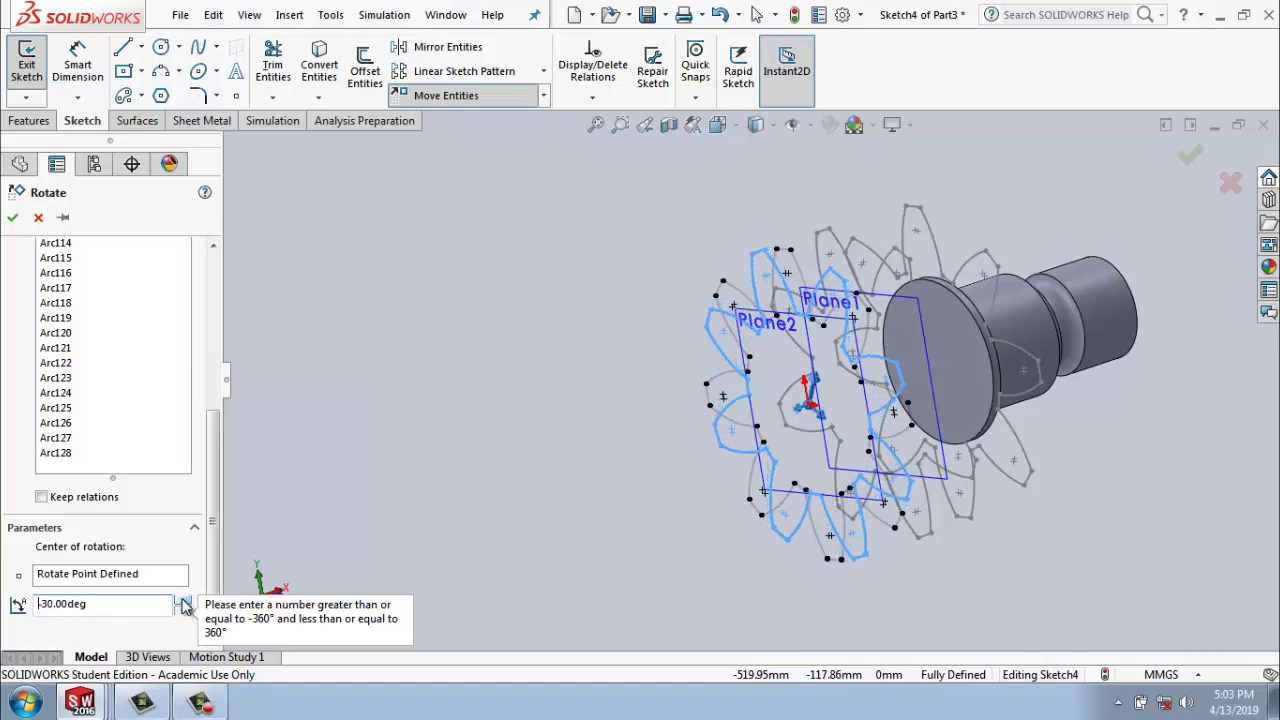
{"action": "left_click", "coordinate": [13, 220]}
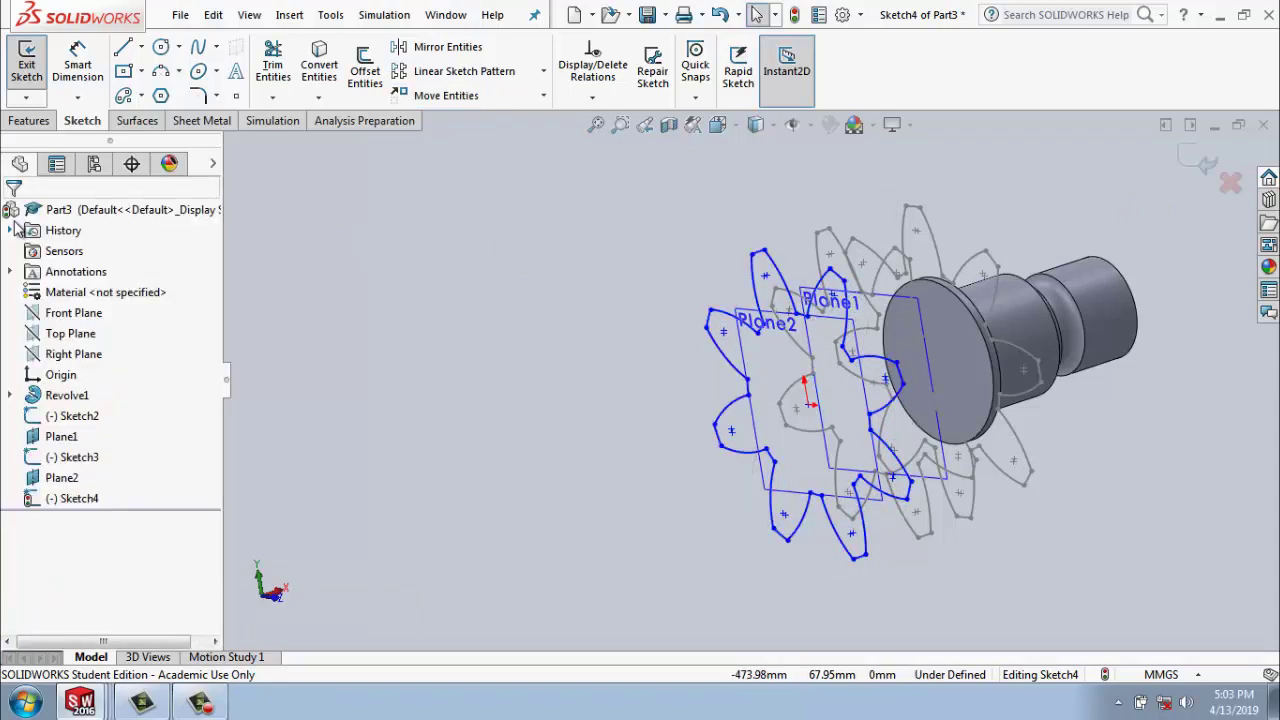
Scale the rotated Sketch4 outline by 0.5 about the sketch origin.
{"action": "scroll", "coordinate": [509, 396], "scroll_direction": "up", "scroll_amount": 3}
{"action": "mouse_move", "coordinate": [509, 396]}
{"action": "middle_mouse_down"}
{"action": "mouse_move", "coordinate": [466, 426]}
{"action": "mouse_move", "coordinate": [487, 420]}
{"action": "middle_mouse_up"}
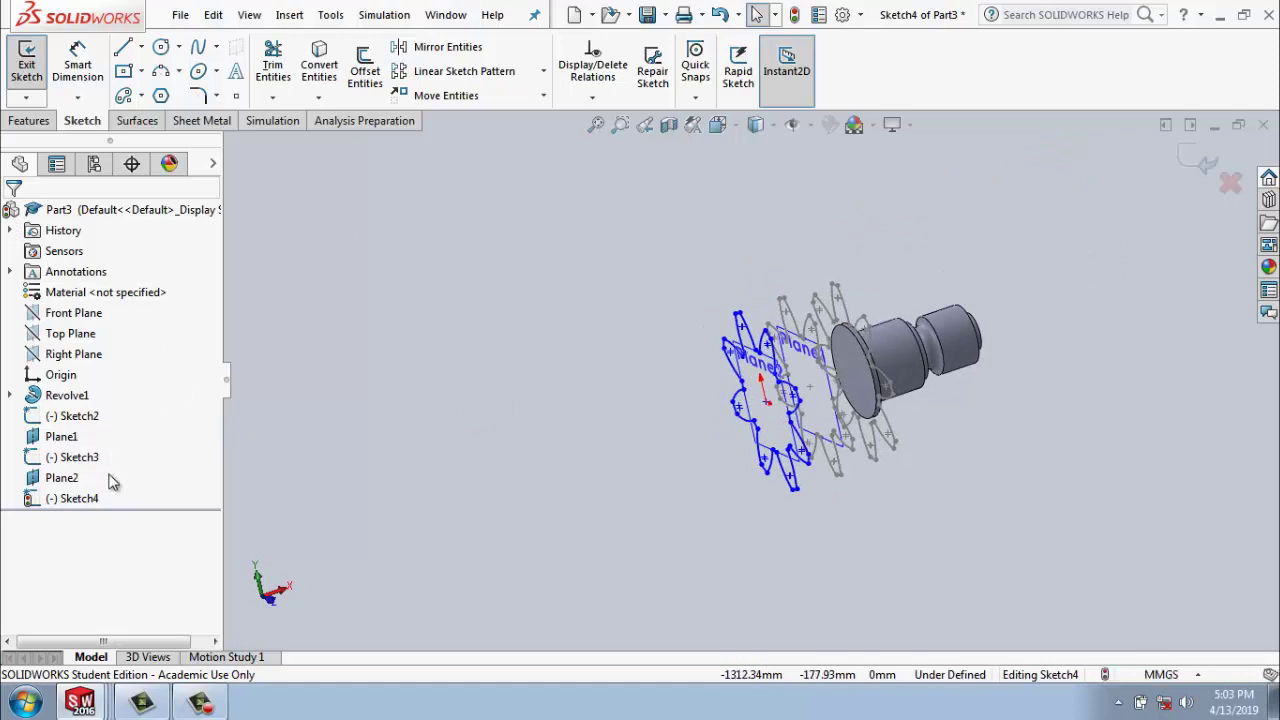
{"action": "left_click", "coordinate": [543, 95]}
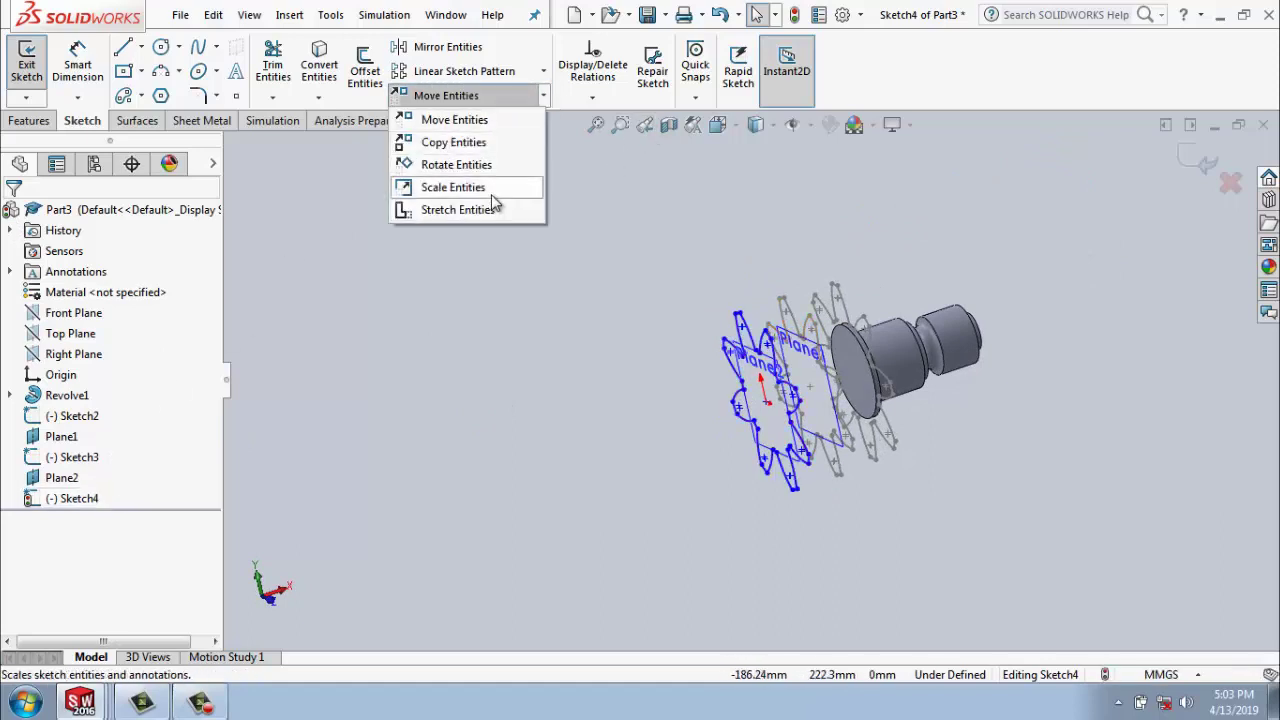
{"action": "left_click", "coordinate": [491, 194]}
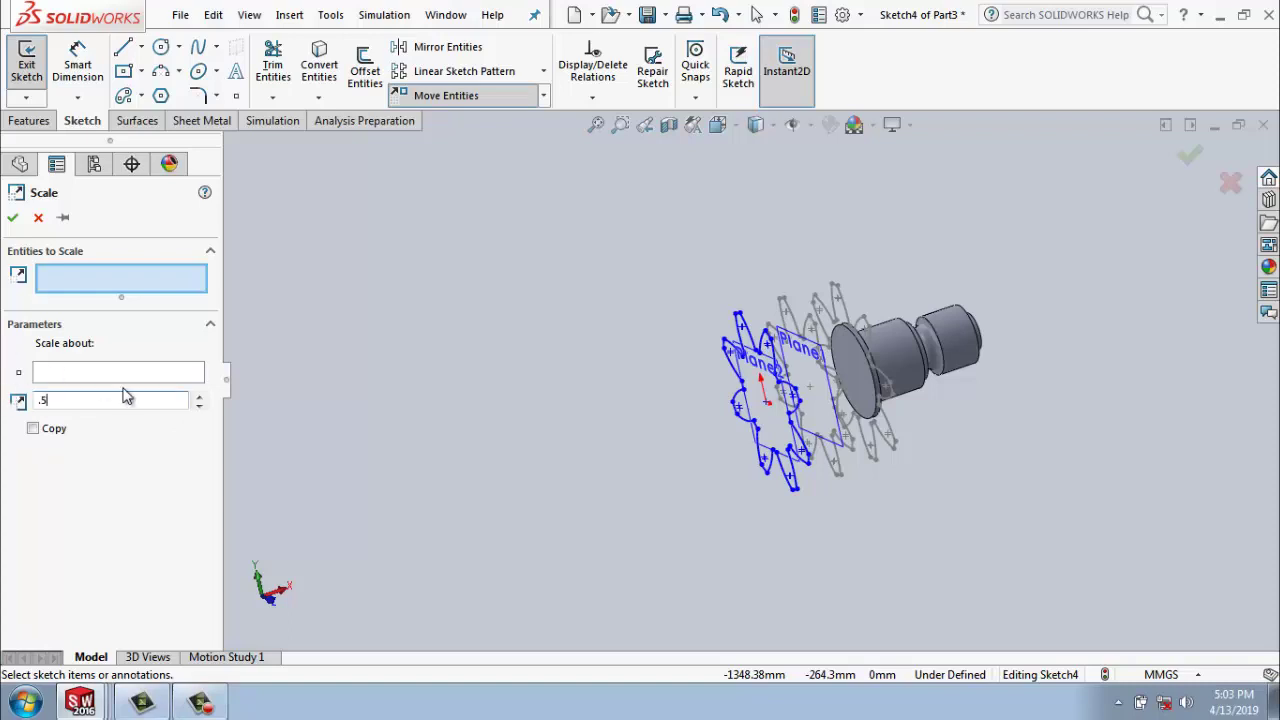
{"action": "left_click_drag", "start_coordinate": [525, 234], "coordinate": [899, 636]}
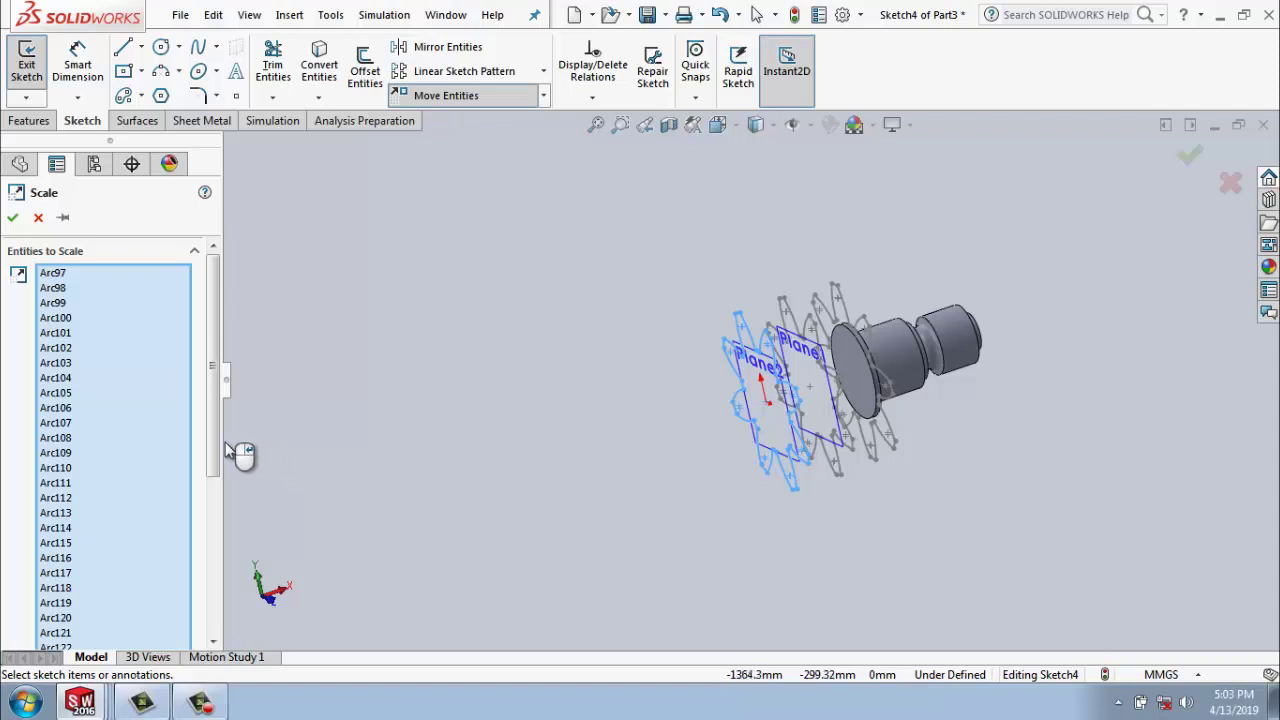
{"action": "scroll", "coordinate": [203, 524], "scroll_direction": "down", "scroll_amount": 2}
{"action": "scroll", "coordinate": [203, 524], "scroll_direction": "down", "scroll_amount": 3}
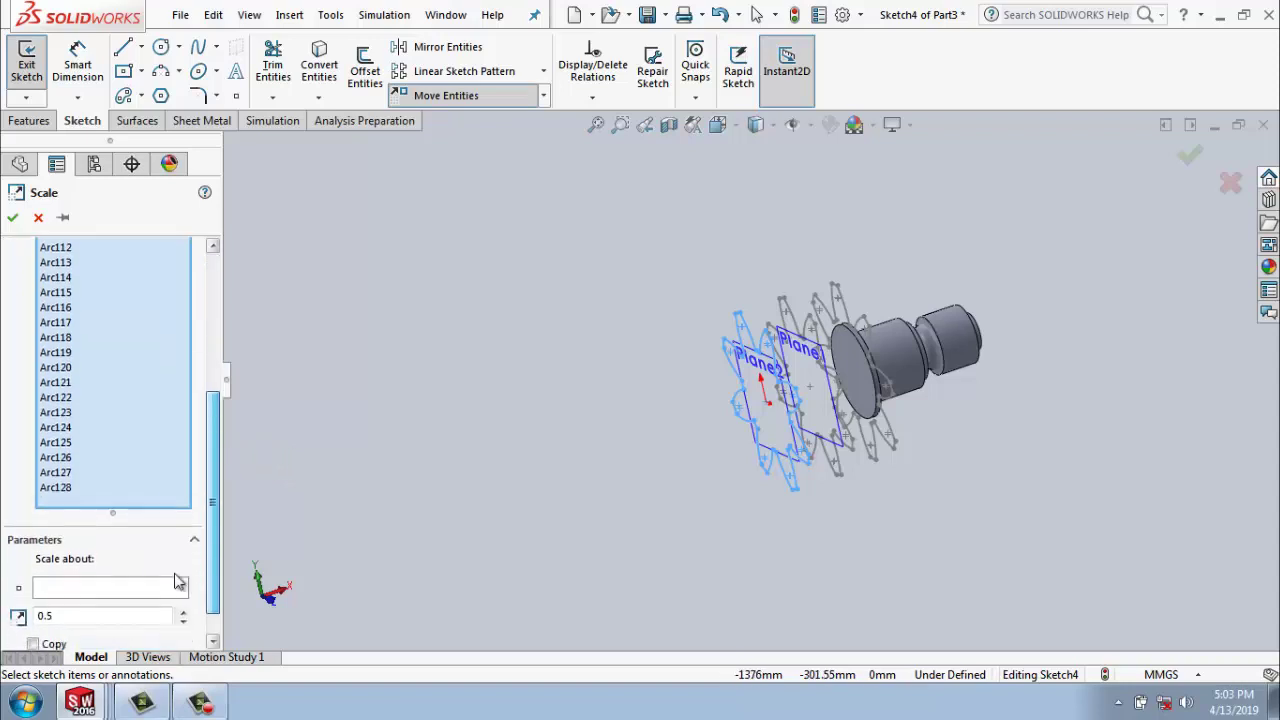
{"action": "left_click", "coordinate": [80, 592]}
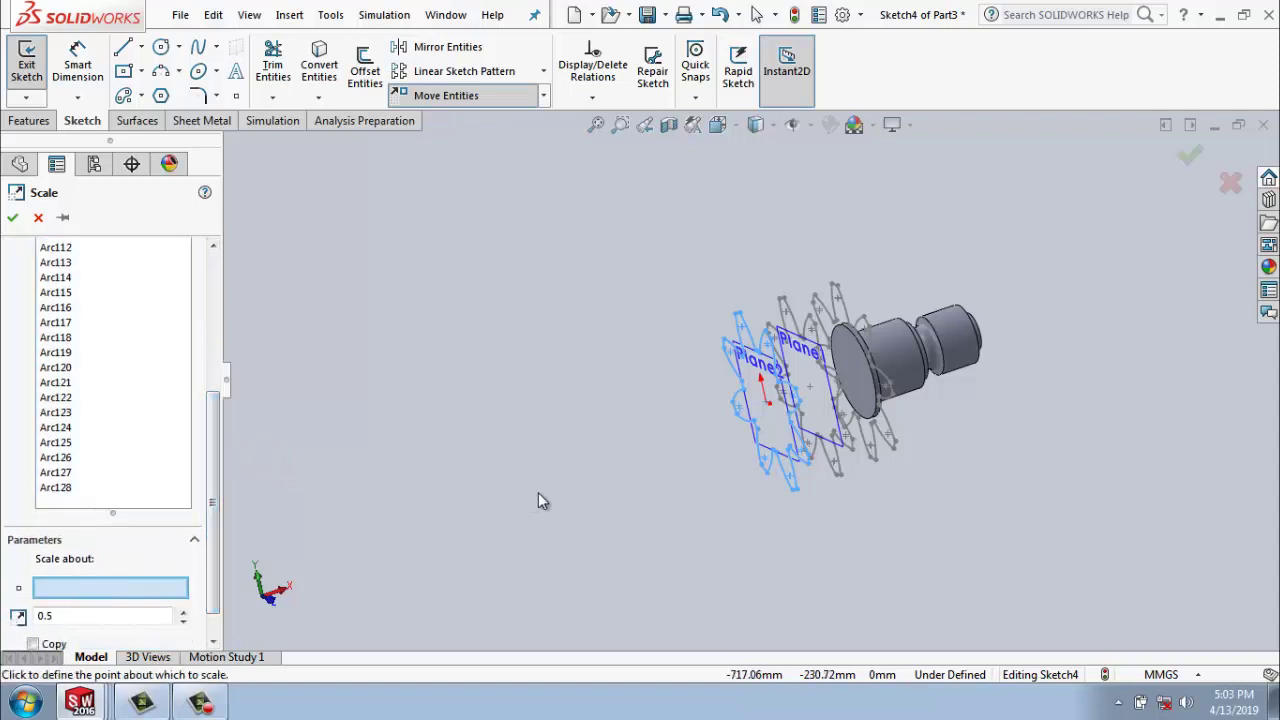
{"action": "left_click", "coordinate": [766, 404]}
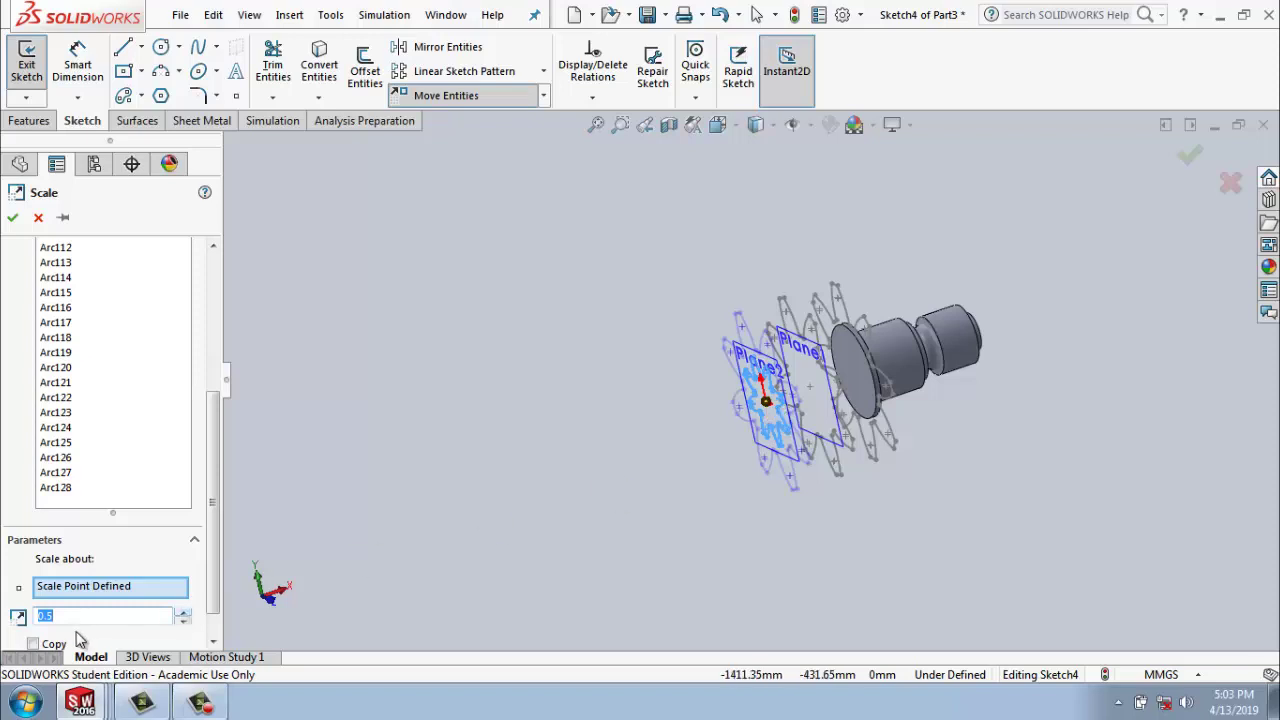
{"action": "left_click", "coordinate": [12, 217]}
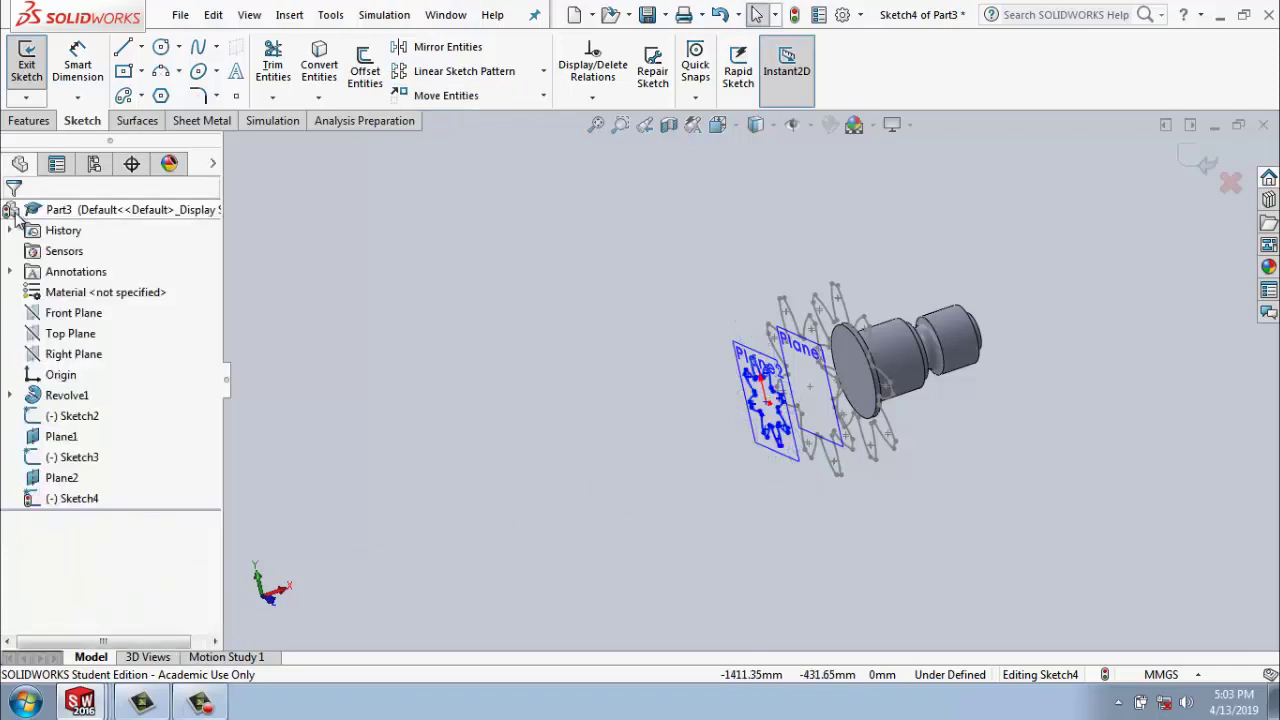
{"action": "scroll", "coordinate": [609, 352], "scroll_direction": "down", "scroll_amount": 3}
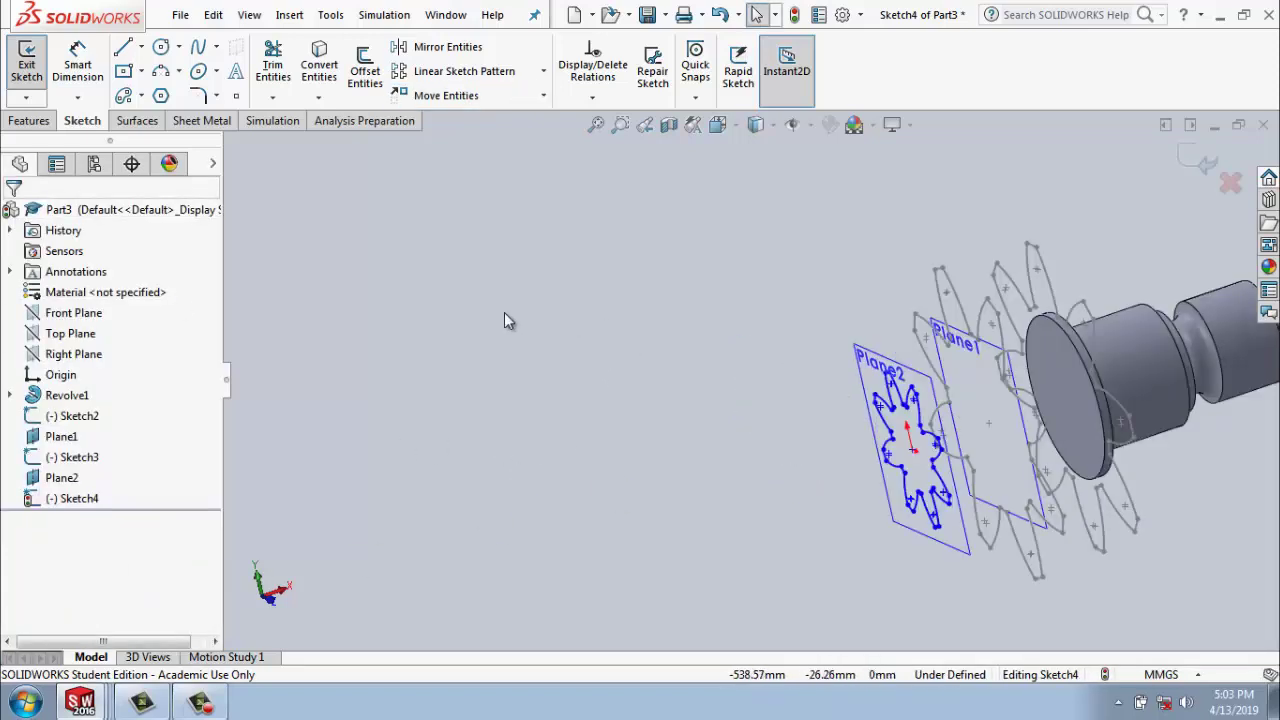
{"action": "scroll", "coordinate": [504, 320], "scroll_direction": "up", "scroll_amount": 3}
Exit Sketch4 and open Sketch3 for editing.
{"action": "left_click", "coordinate": [1198, 160]}
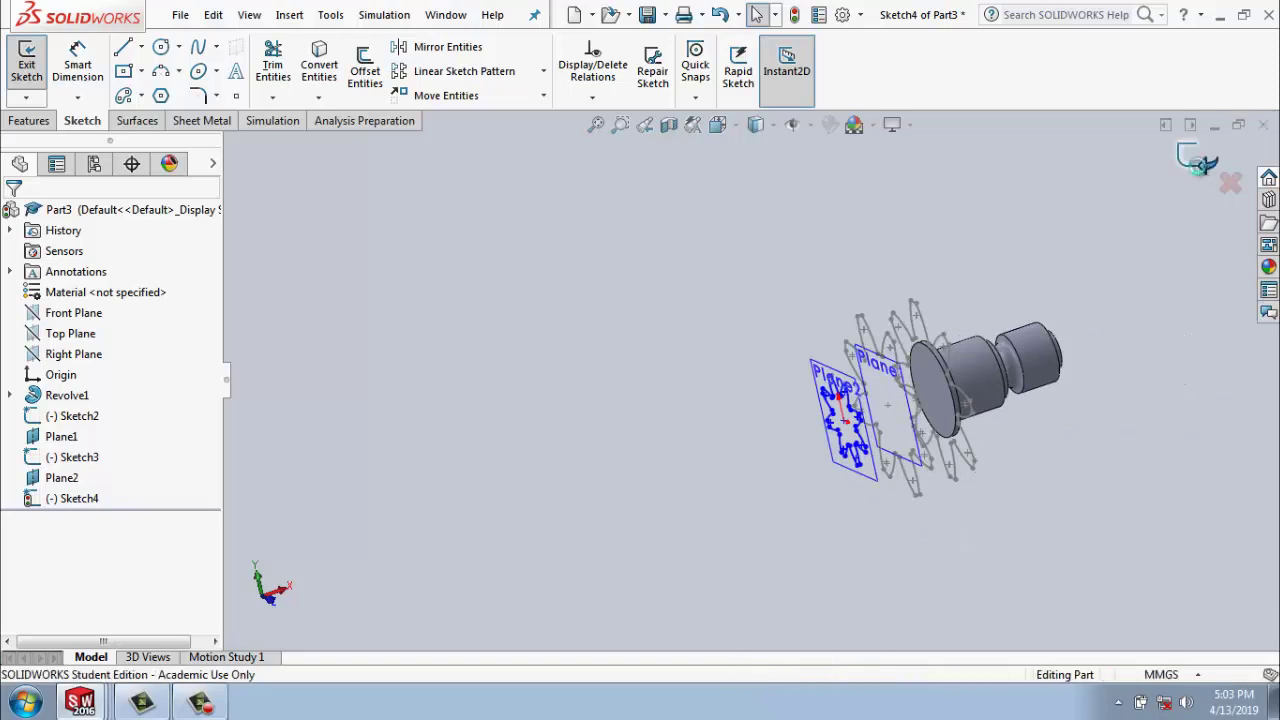
{"action": "left_click", "coordinate": [888, 355]}
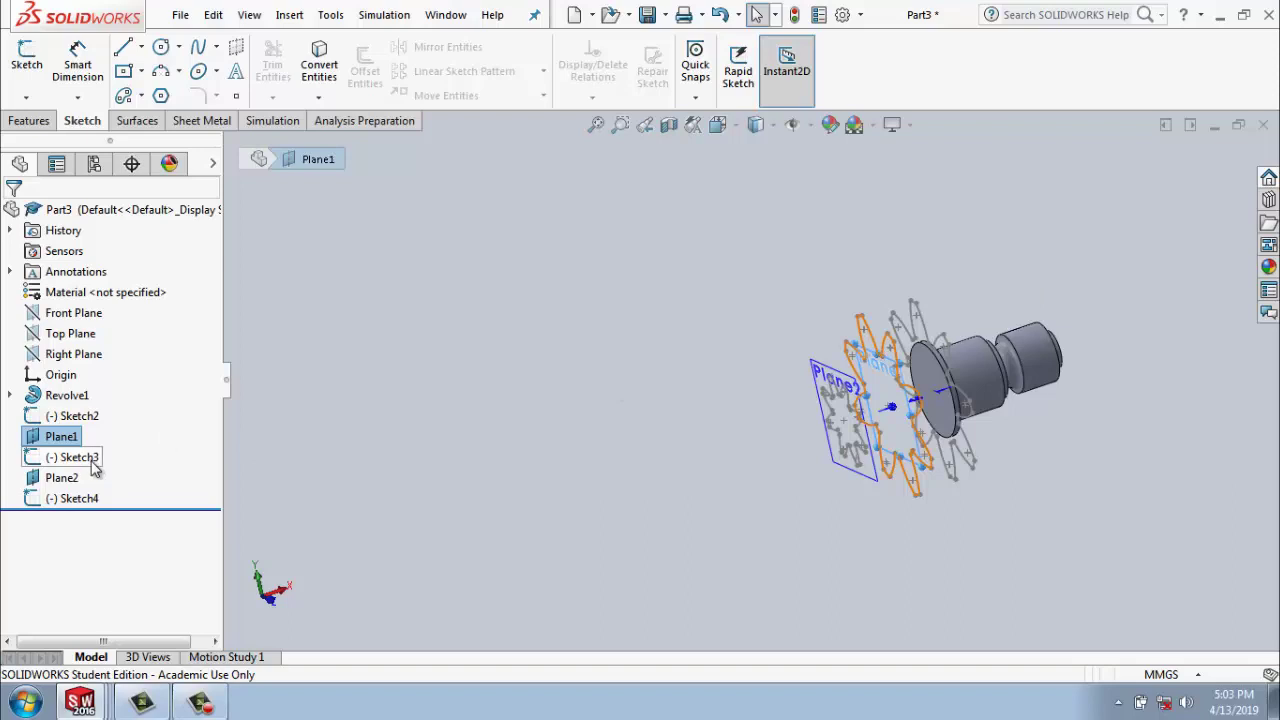
{"action": "left_click", "coordinate": [92, 460]}
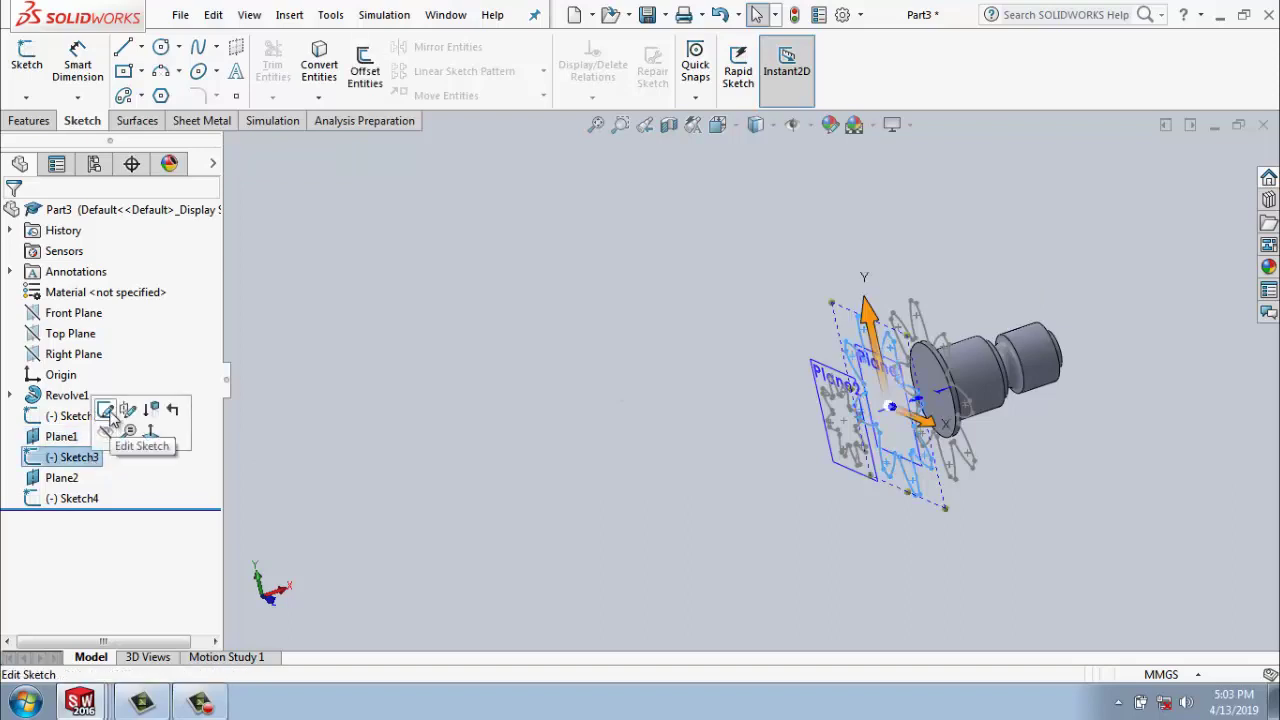
{"action": "left_click", "coordinate": [106, 412]}
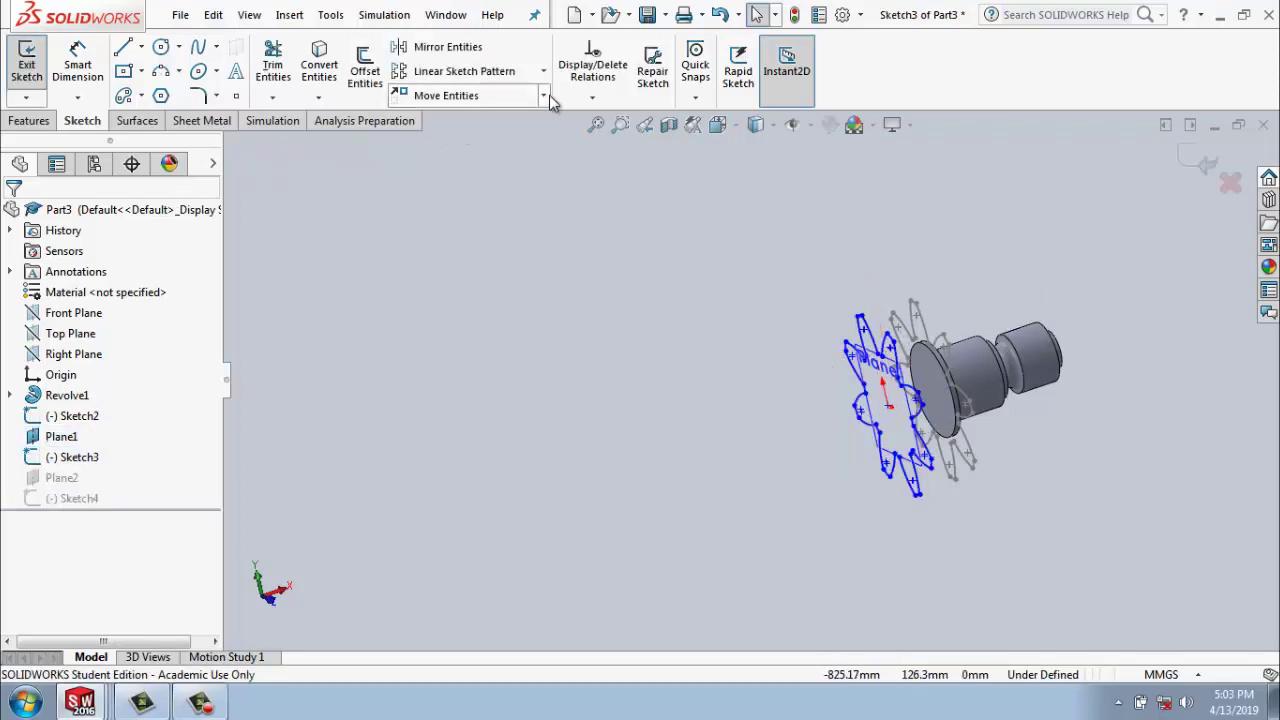
Scale Sketch3's petal arcs by 0.75 about the sketch origin, then exit the sketch.
{"action": "left_click", "coordinate": [544, 96]}
{"action": "left_click", "coordinate": [495, 188]}
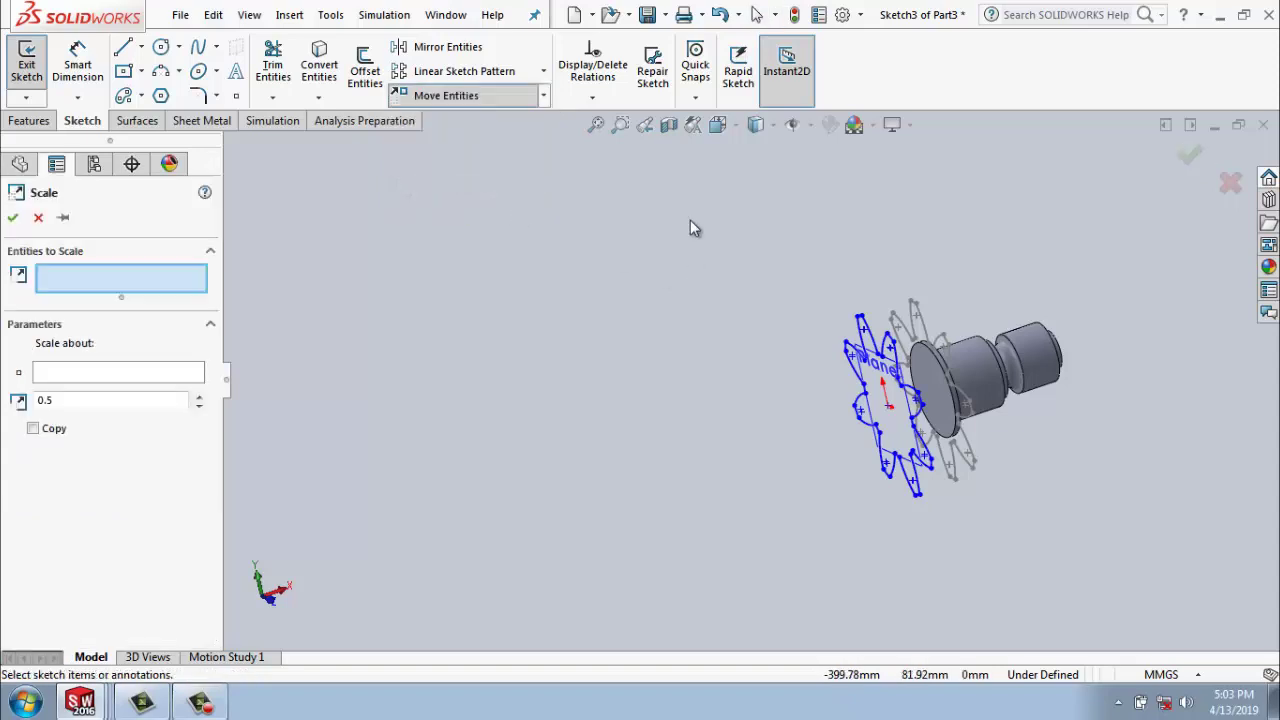
{"action": "left_click_drag", "start_coordinate": [694, 228], "coordinate": [1066, 664]}
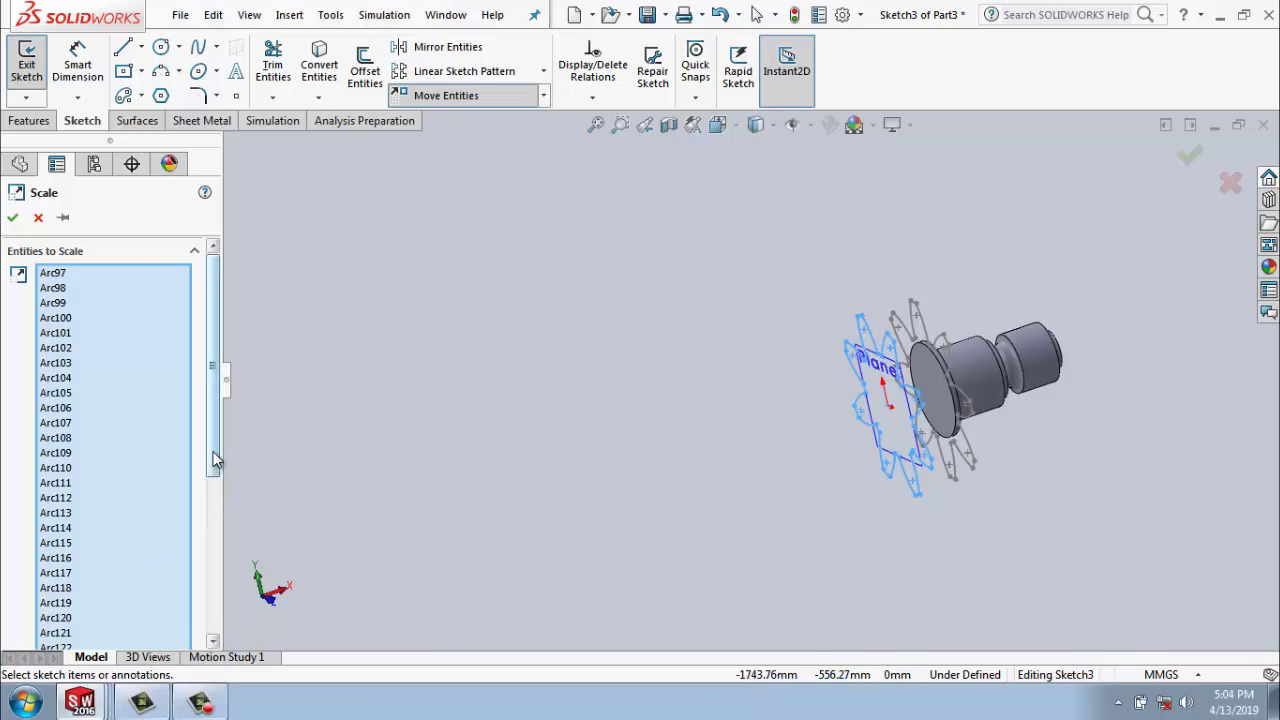
{"action": "left_click_drag", "start_coordinate": [213, 457], "coordinate": [226, 636]}
{"action": "left_click", "coordinate": [73, 552]}
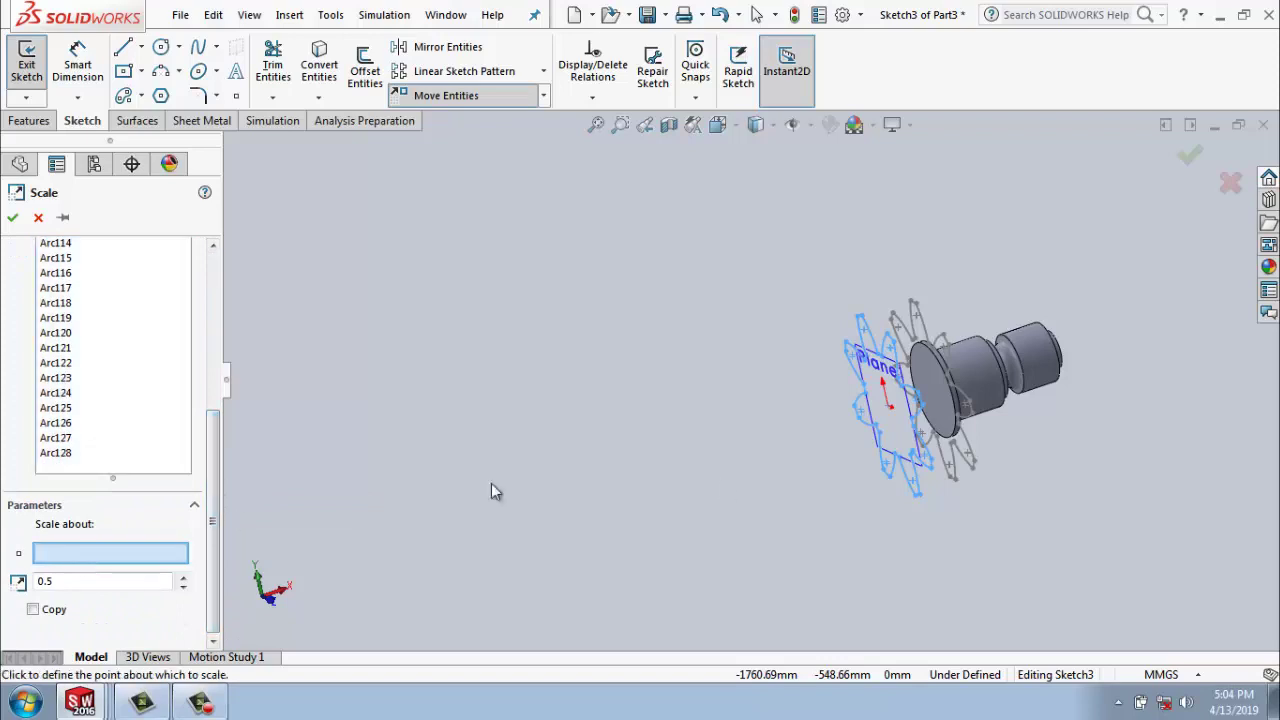
{"action": "left_click", "coordinate": [888, 405]}
{"action": "left_click", "coordinate": [185, 579]}
{"action": "left_click", "coordinate": [185, 579]}
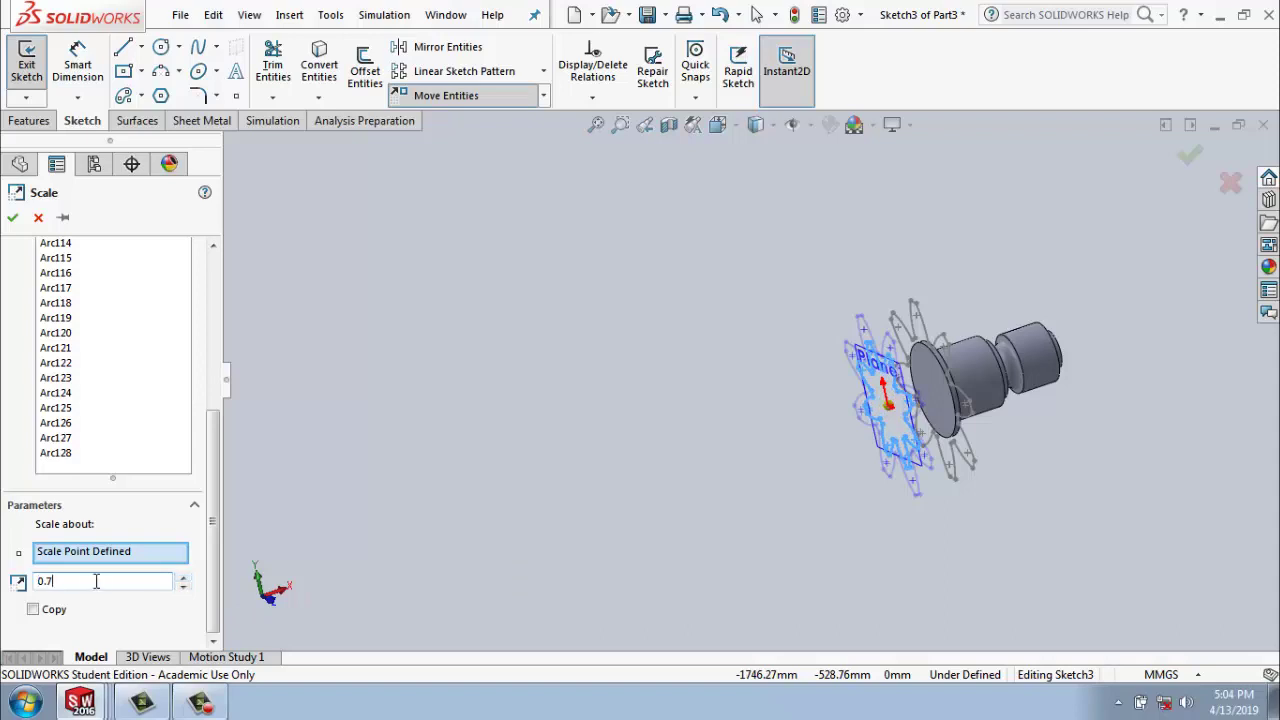
{"action": "left_click", "coordinate": [330, 556]}
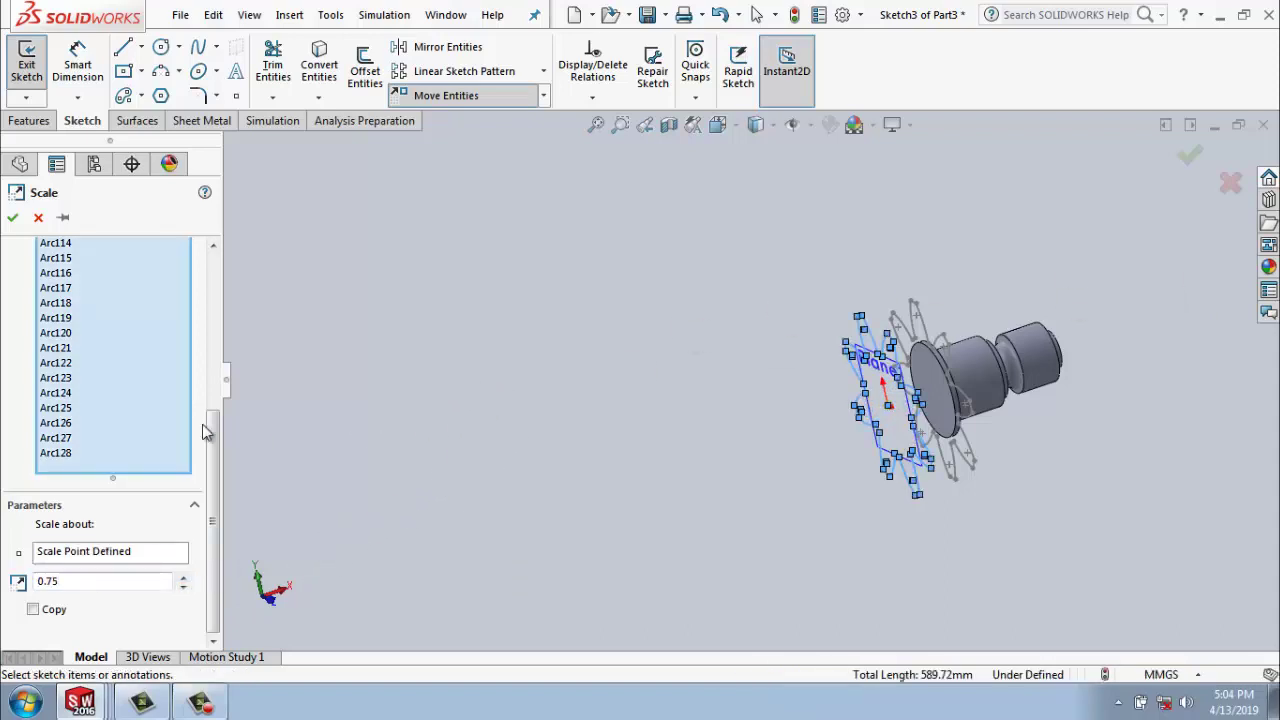
{"action": "left_click", "coordinate": [12, 216]}
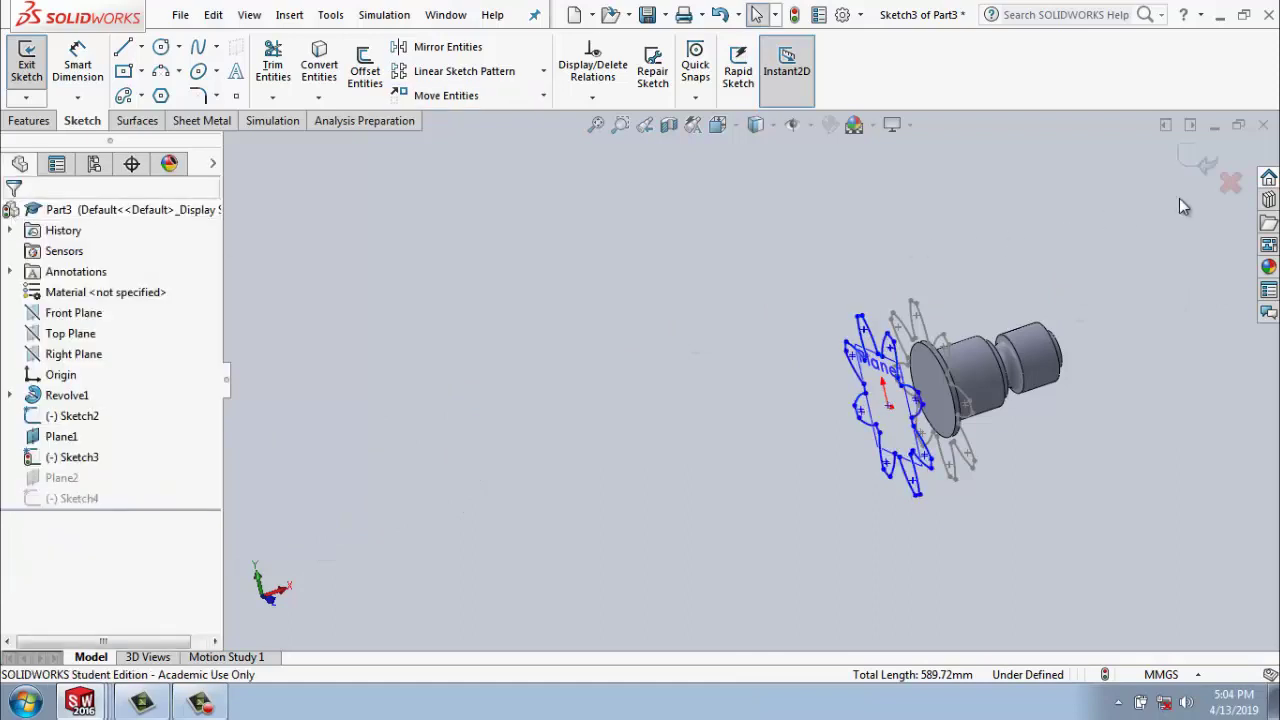
{"action": "left_click", "coordinate": [1205, 172]}
Check the sketch spacing in Front view, then orbit back to an angled view.
{"action": "mouse_move", "coordinate": [917, 549]}
{"action": "middle_mouse_down"}
{"action": "mouse_move", "coordinate": [979, 528]}
{"action": "mouse_move", "coordinate": [997, 503]}
{"action": "mouse_move", "coordinate": [969, 543]}
{"action": "mouse_move", "coordinate": [983, 492]}
{"action": "mouse_move", "coordinate": [903, 517]}
{"action": "mouse_move", "coordinate": [903, 534]}
{"action": "mouse_move", "coordinate": [917, 514]}
{"action": "middle_mouse_up"}
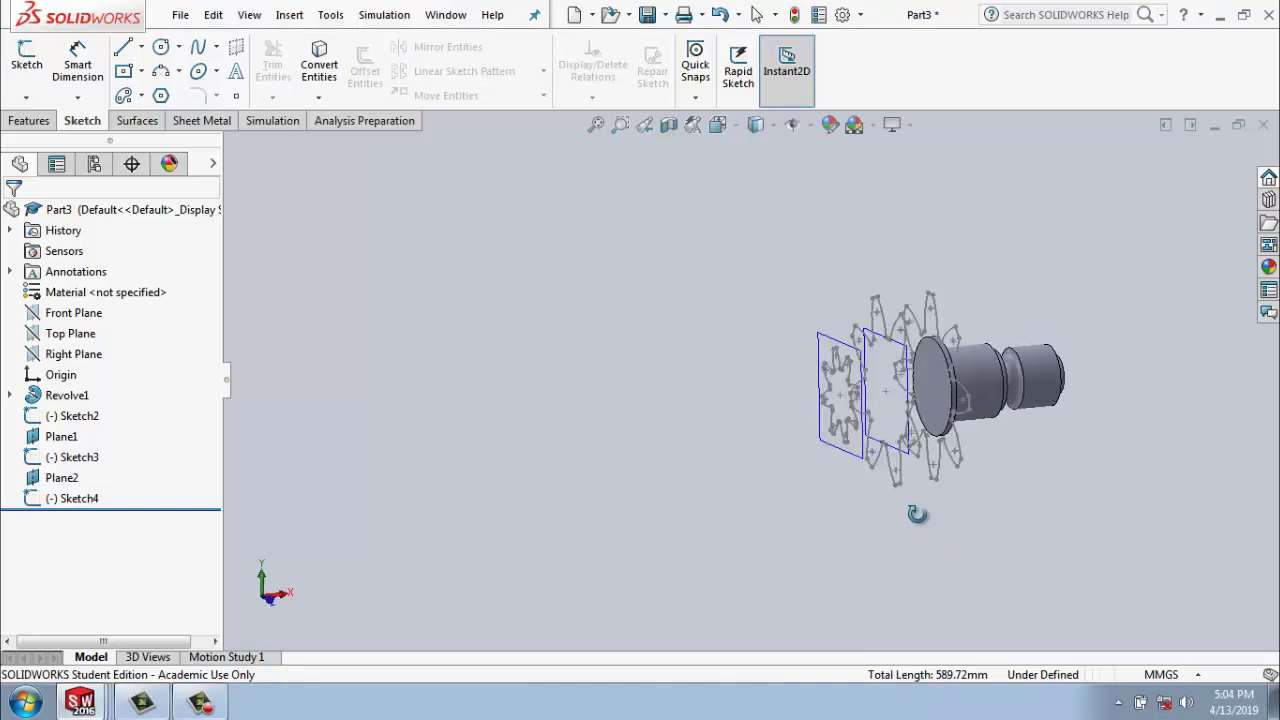
{"action": "scroll", "coordinate": [893, 418], "scroll_direction": "down", "scroll_amount": 2}
{"action": "scroll", "coordinate": [897, 386], "scroll_direction": "down", "scroll_amount": 3}
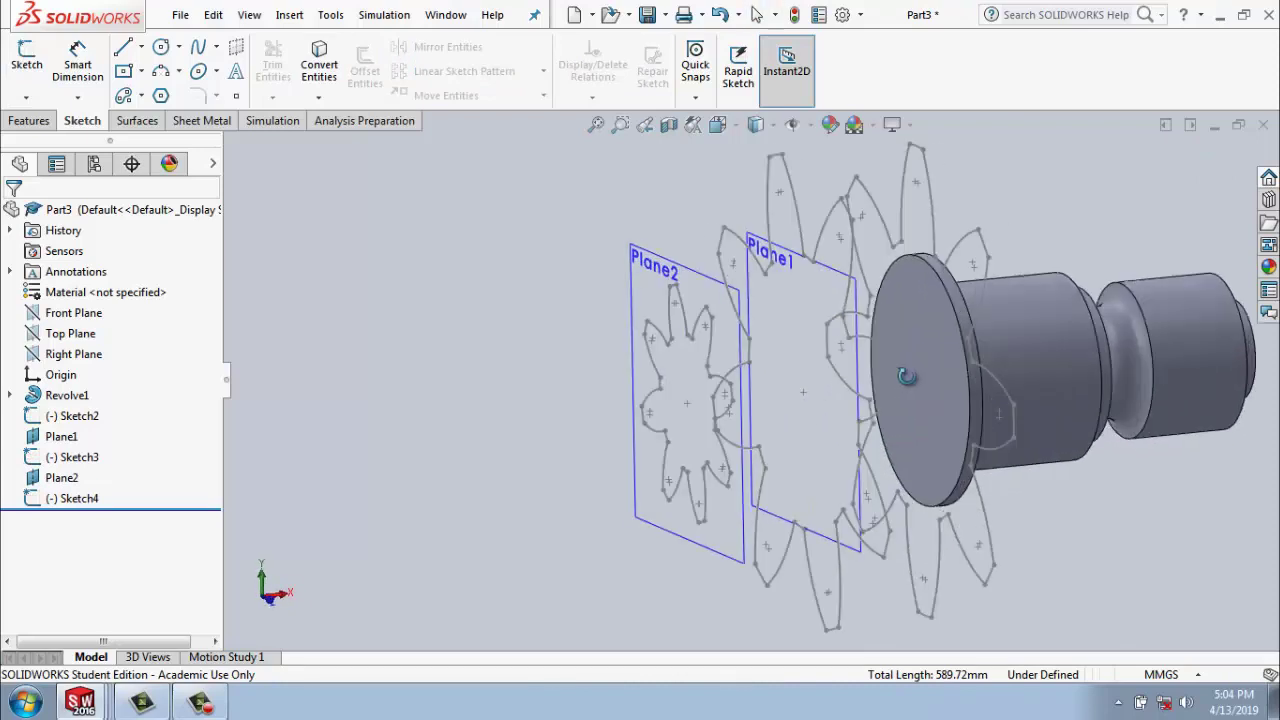
{"action": "scroll", "coordinate": [899, 405], "scroll_direction": "down", "scroll_amount": 3}
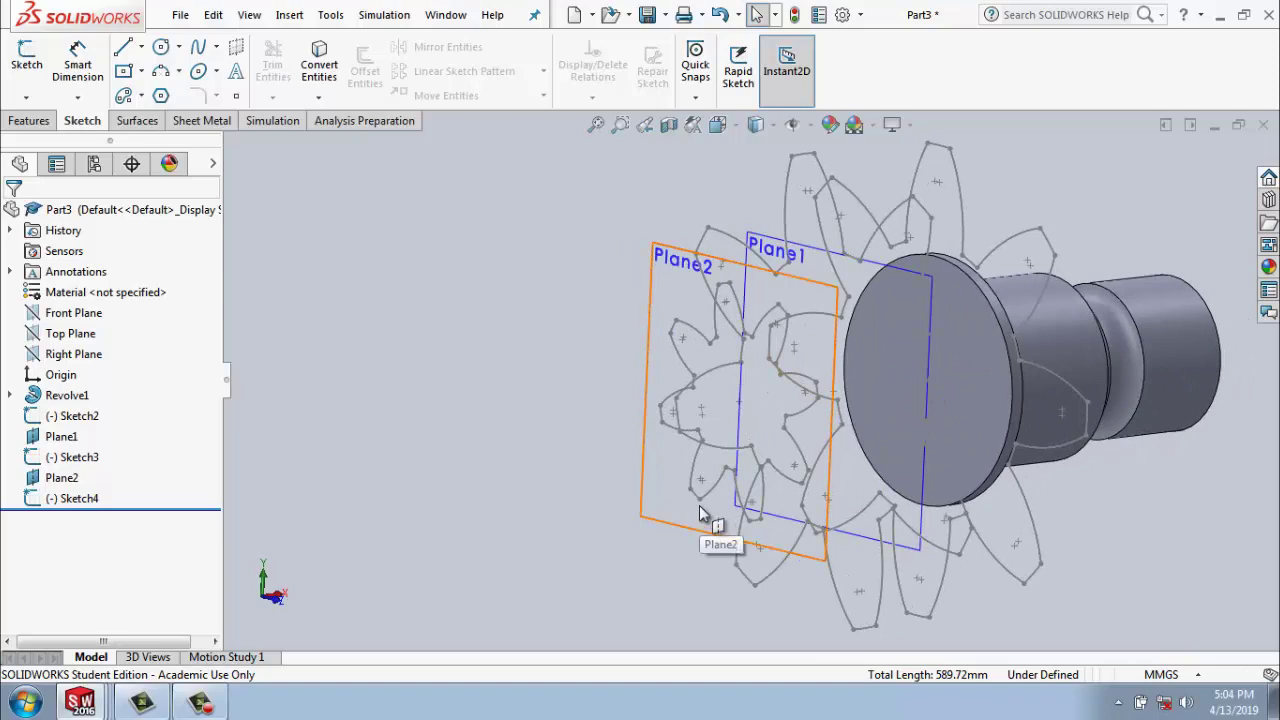
{"action": "key", "text": "ctrl+1"}
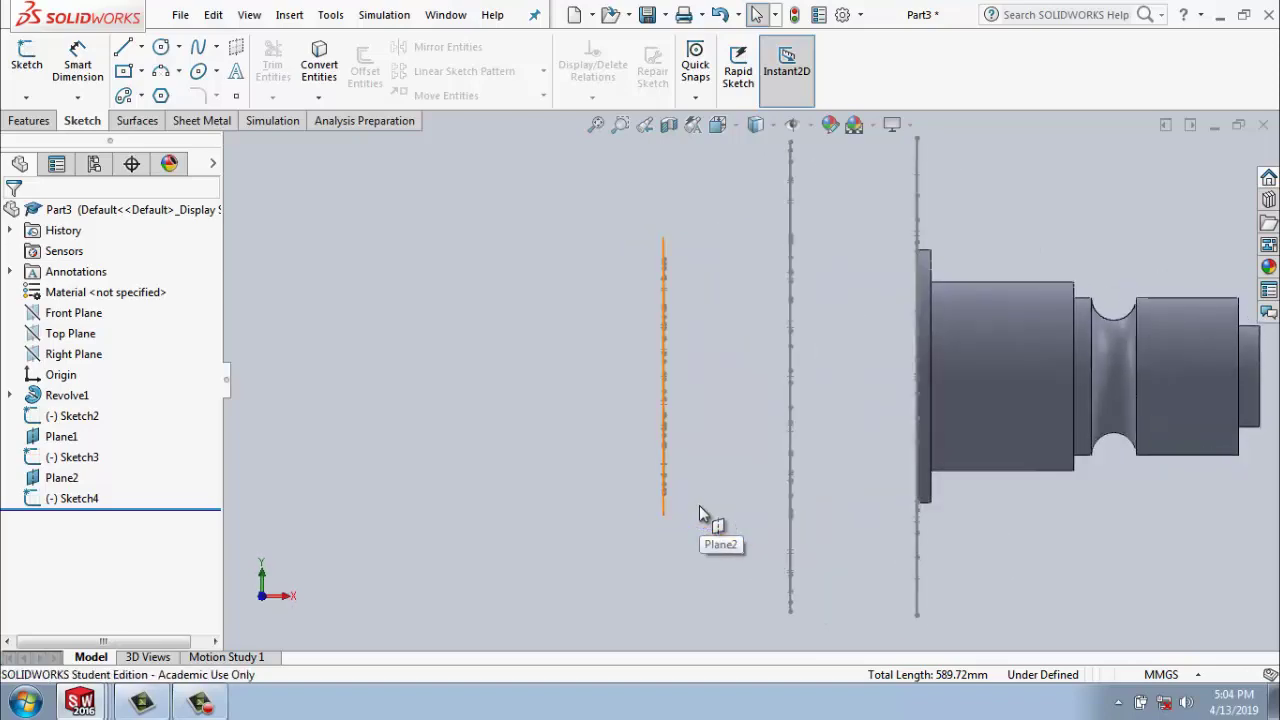
{"action": "scroll", "coordinate": [764, 377], "scroll_direction": "up", "scroll_amount": 3}
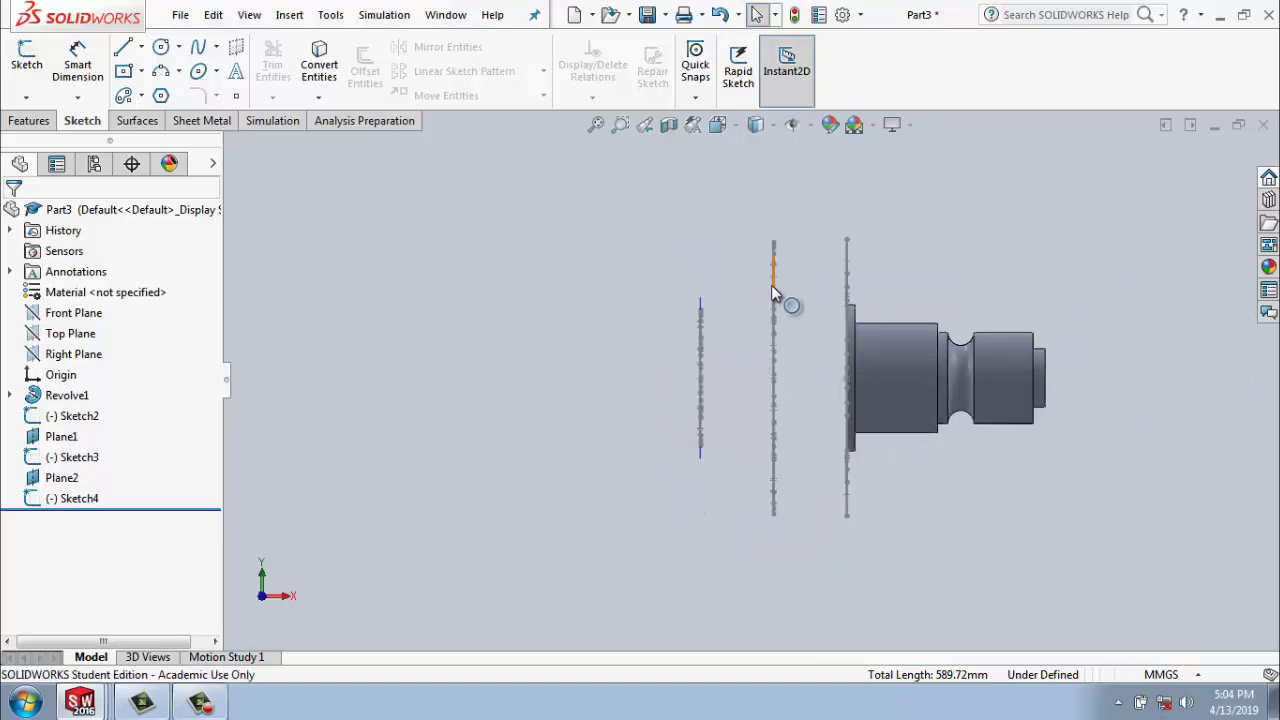
{"action": "middle_click_drag", "start_coordinate": [734, 337], "coordinate": [782, 336]}
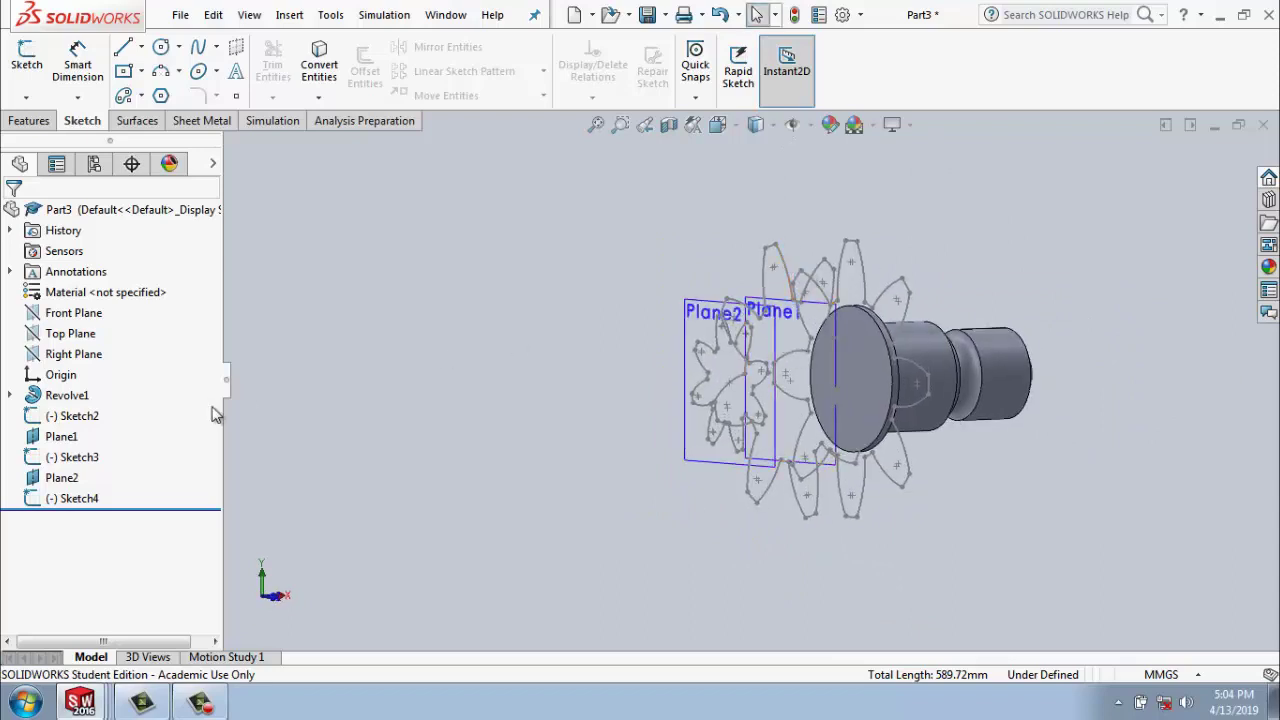
Reopen Sketch3 for editing from the FeatureManager tree.
{"action": "left_click", "coordinate": [70, 458]}
{"action": "right_click", "coordinate": [80, 458]}
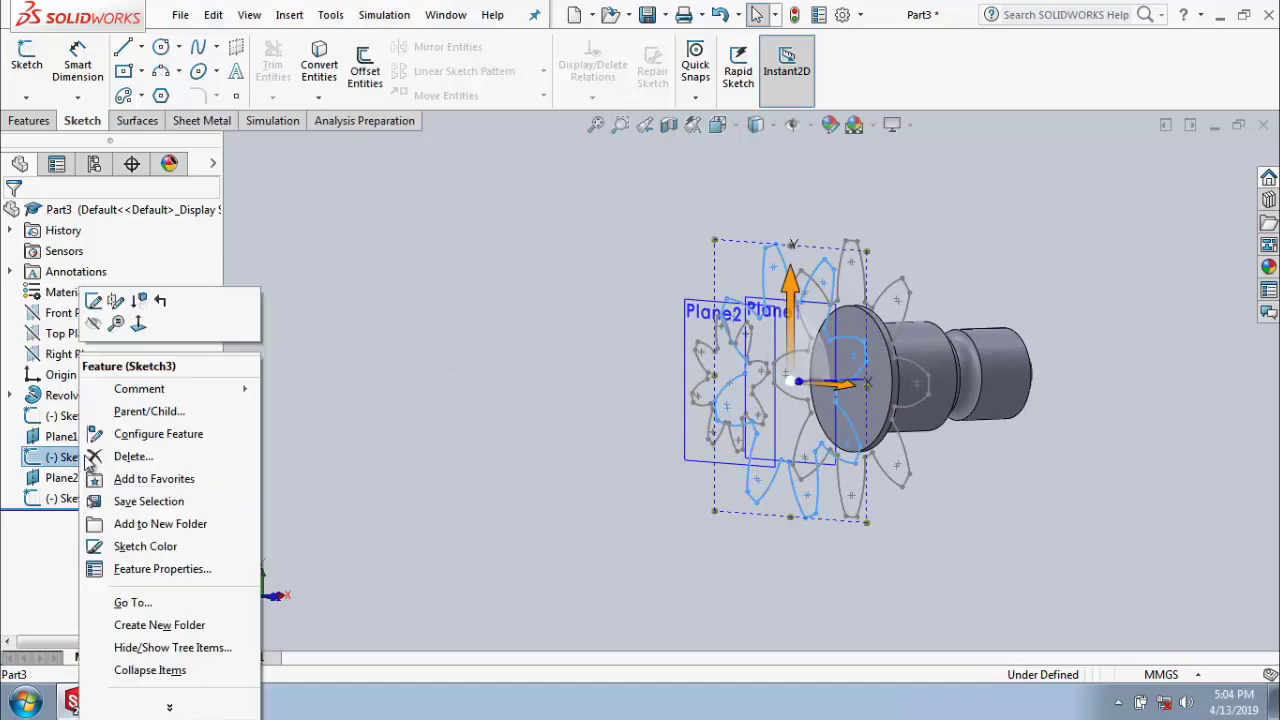
{"action": "left_click", "coordinate": [93, 301]}
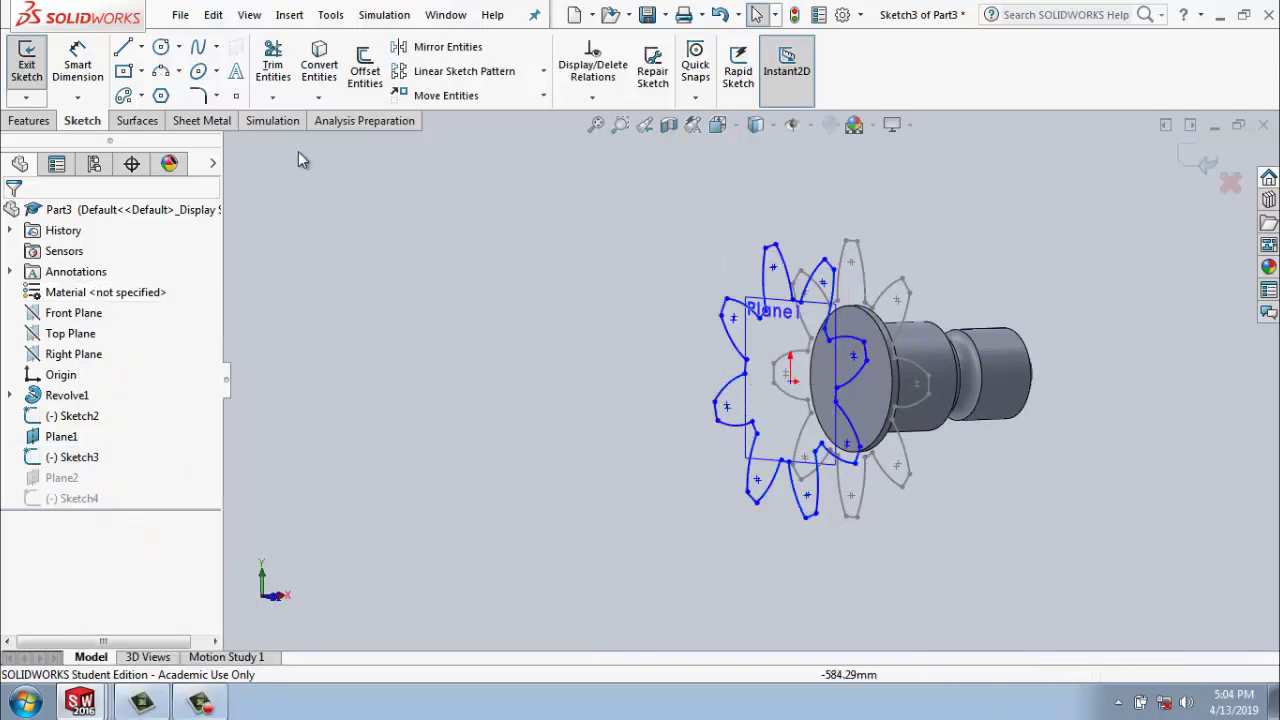
Shrink all Sketch3 petal arcs again by 0.75 around the origin and close the sketch.
{"action": "left_click", "coordinate": [543, 95]}
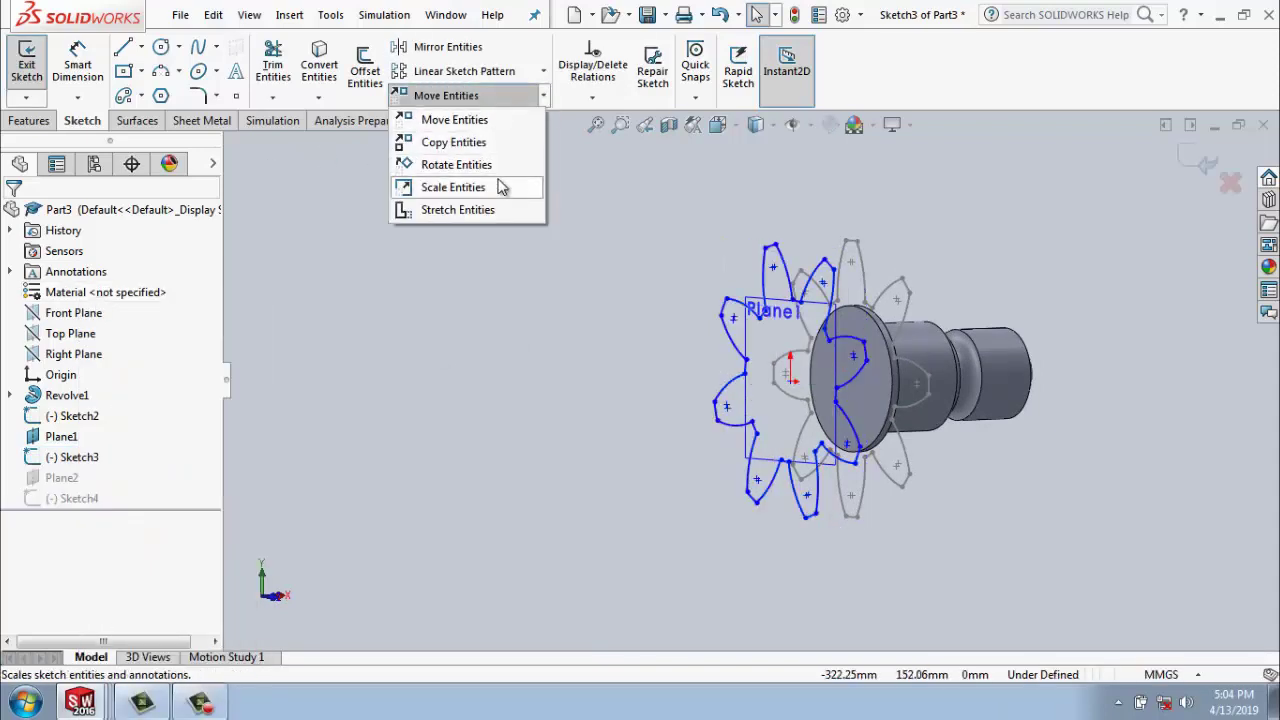
{"action": "left_click", "coordinate": [500, 187]}
{"action": "left_click_drag", "start_coordinate": [552, 165], "coordinate": [1054, 652]}
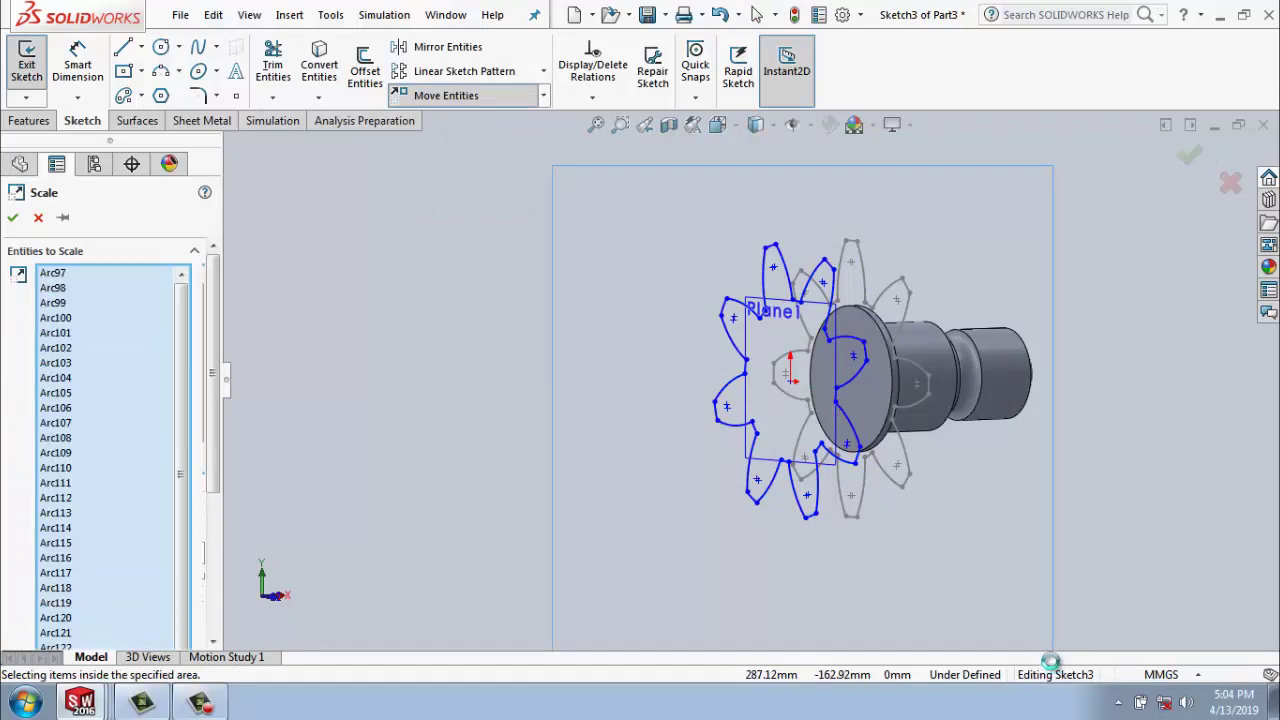
{"action": "scroll", "coordinate": [214, 371], "scroll_direction": "down", "scroll_amount": 5}
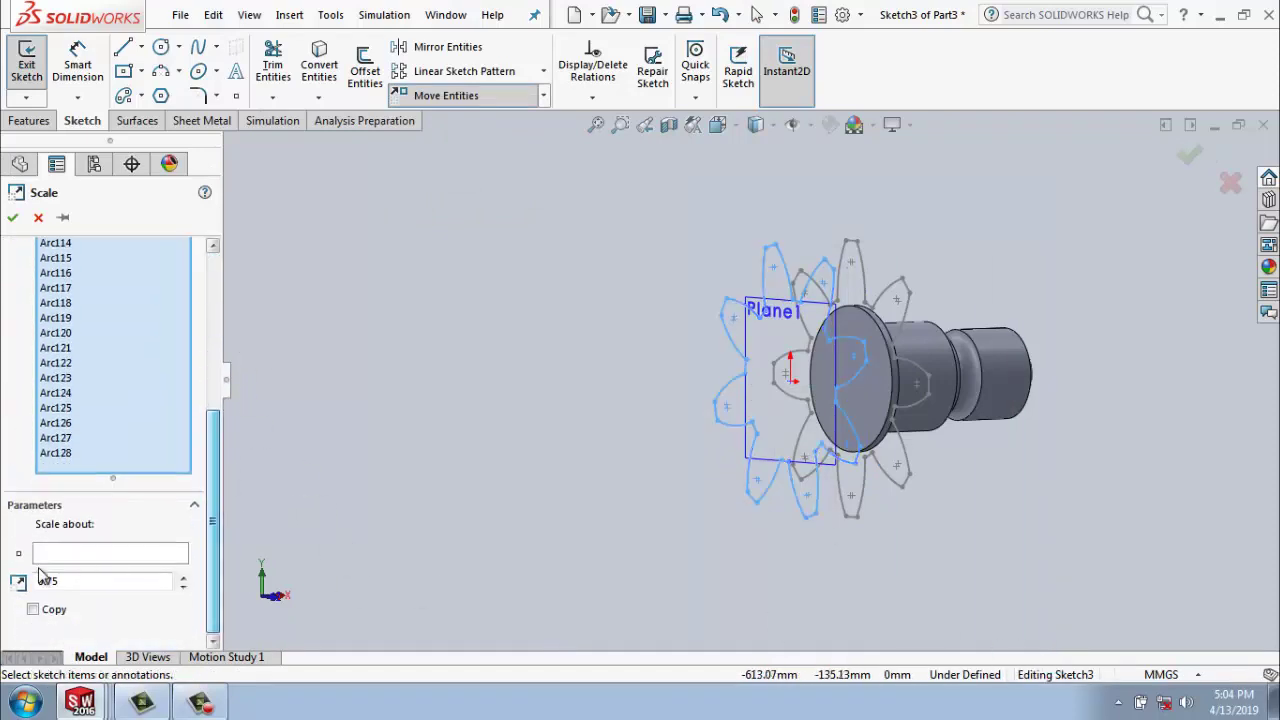
{"action": "left_click", "coordinate": [58, 555]}
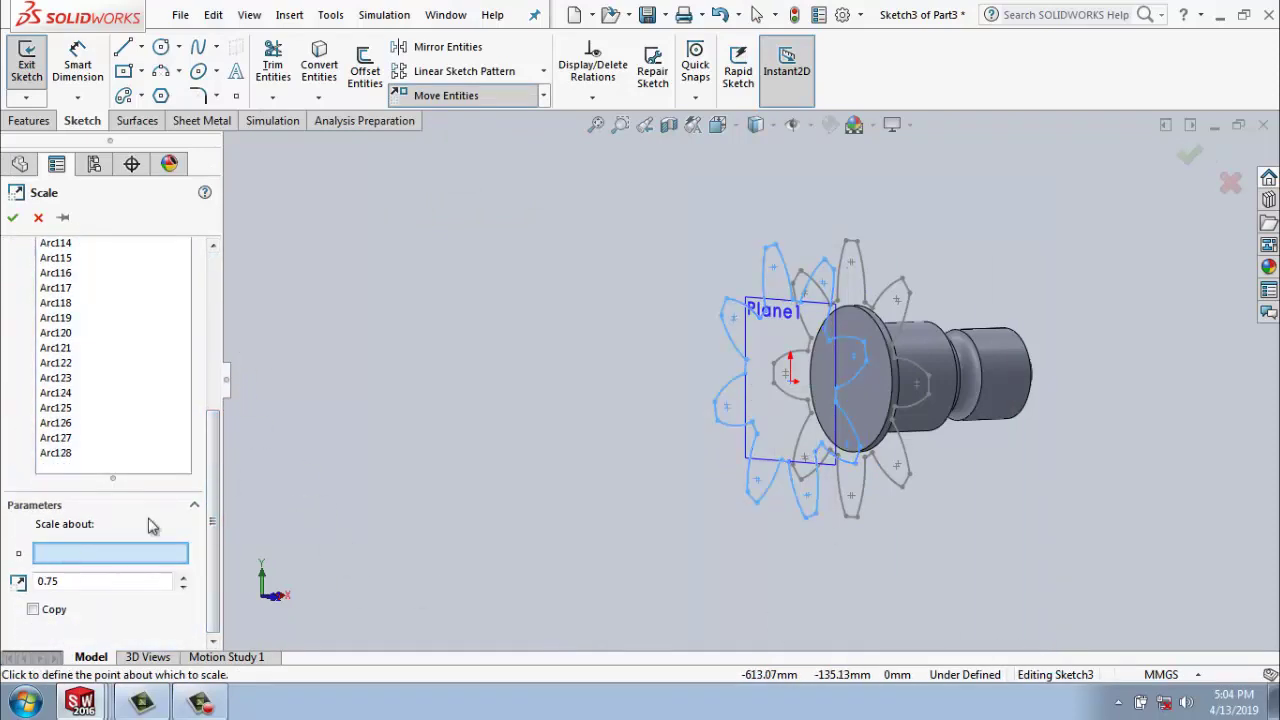
{"action": "left_click", "coordinate": [791, 382]}
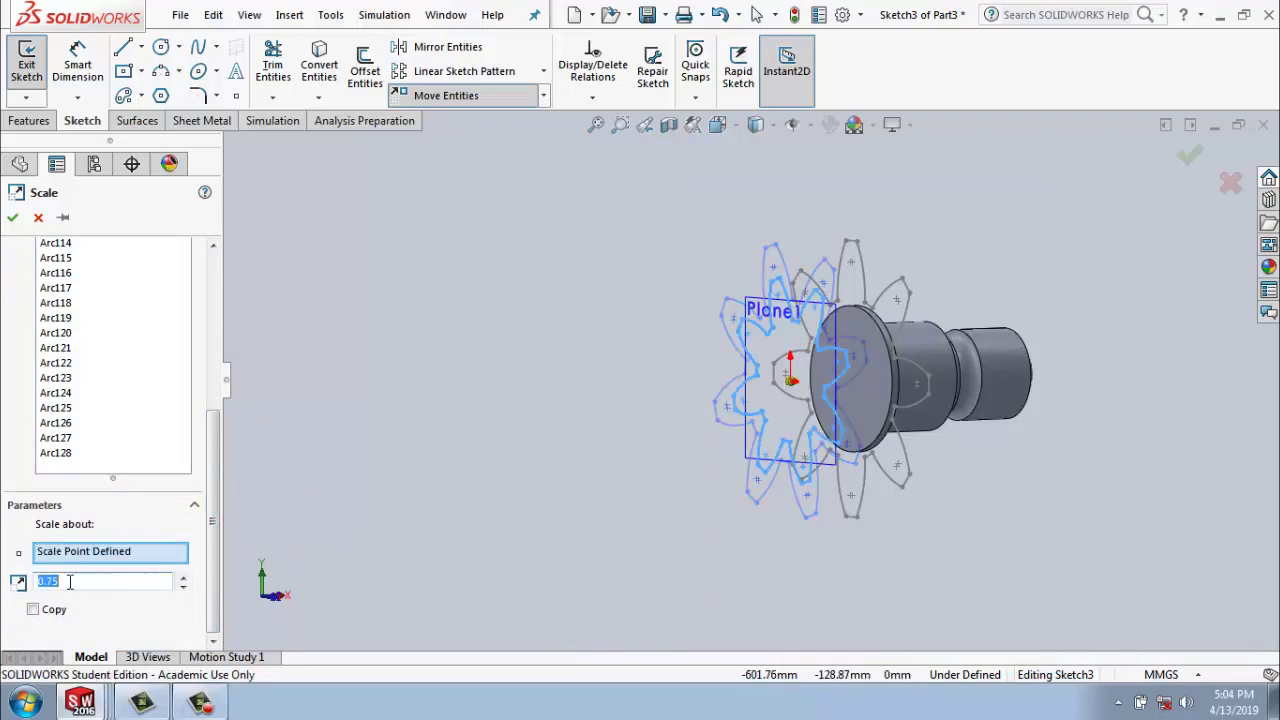
{"action": "left_click", "coordinate": [14, 218]}
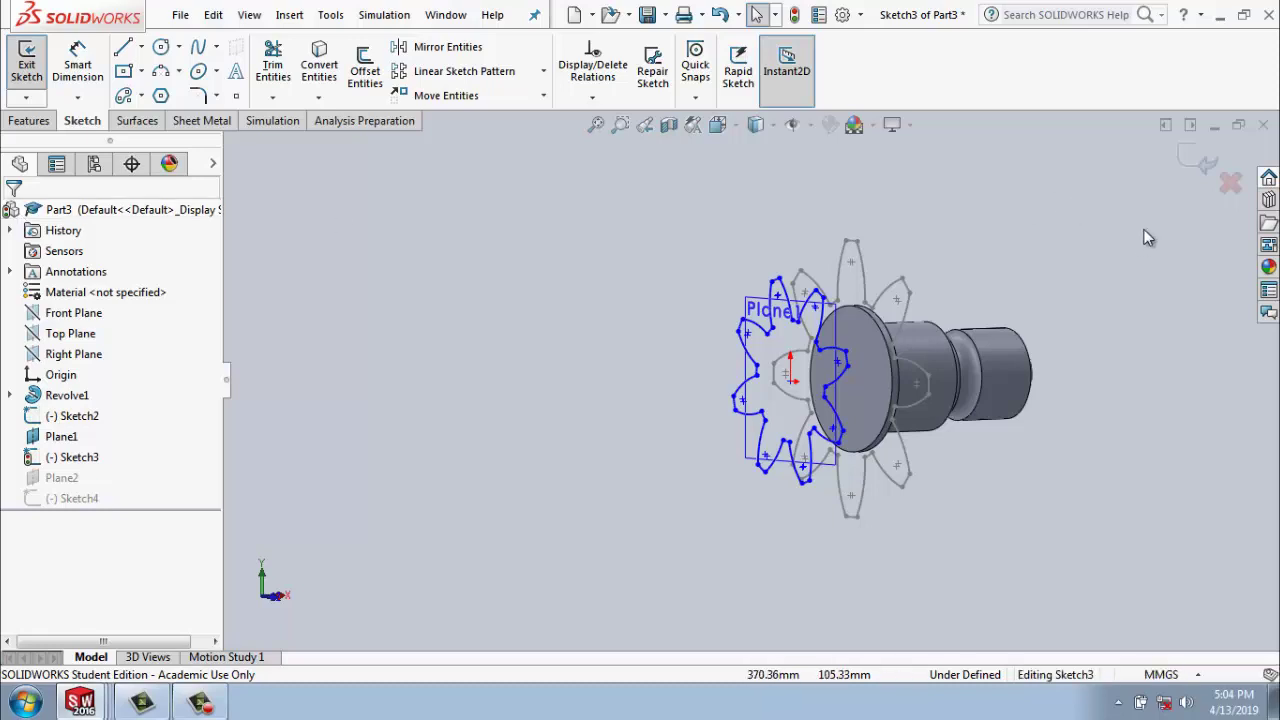
{"action": "left_click", "coordinate": [1209, 174]}
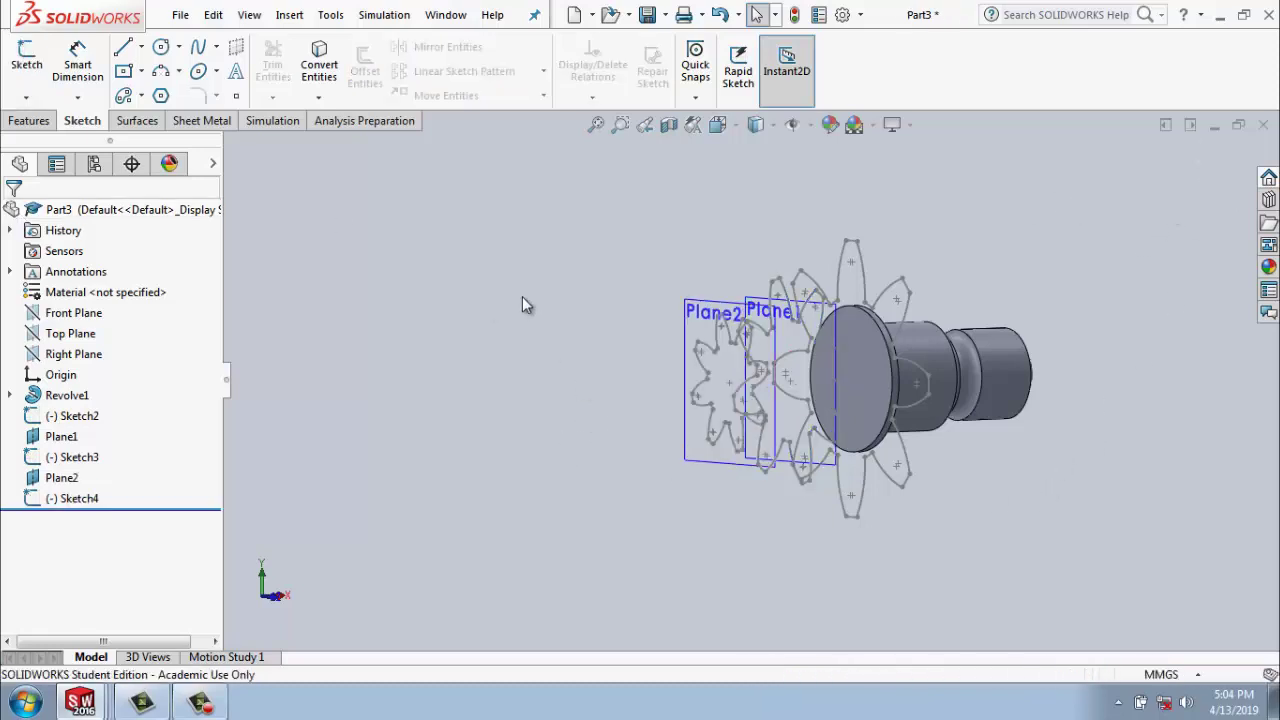
{"action": "middle_click_drag", "start_coordinate": [521, 306], "coordinate": [533, 300]}
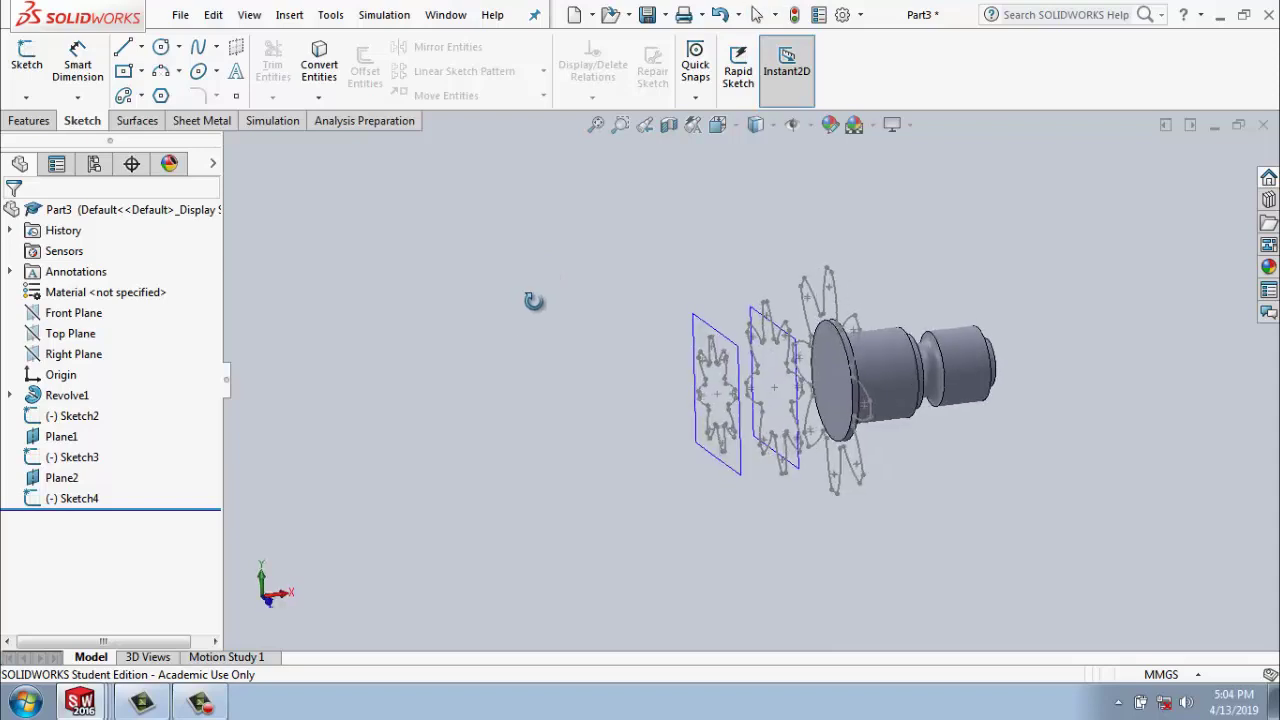
Loft through Sketch2, Sketch3 and Sketch4 in order to create Loft1's twisted gear teeth.
{"action": "left_click", "coordinate": [39, 125]}
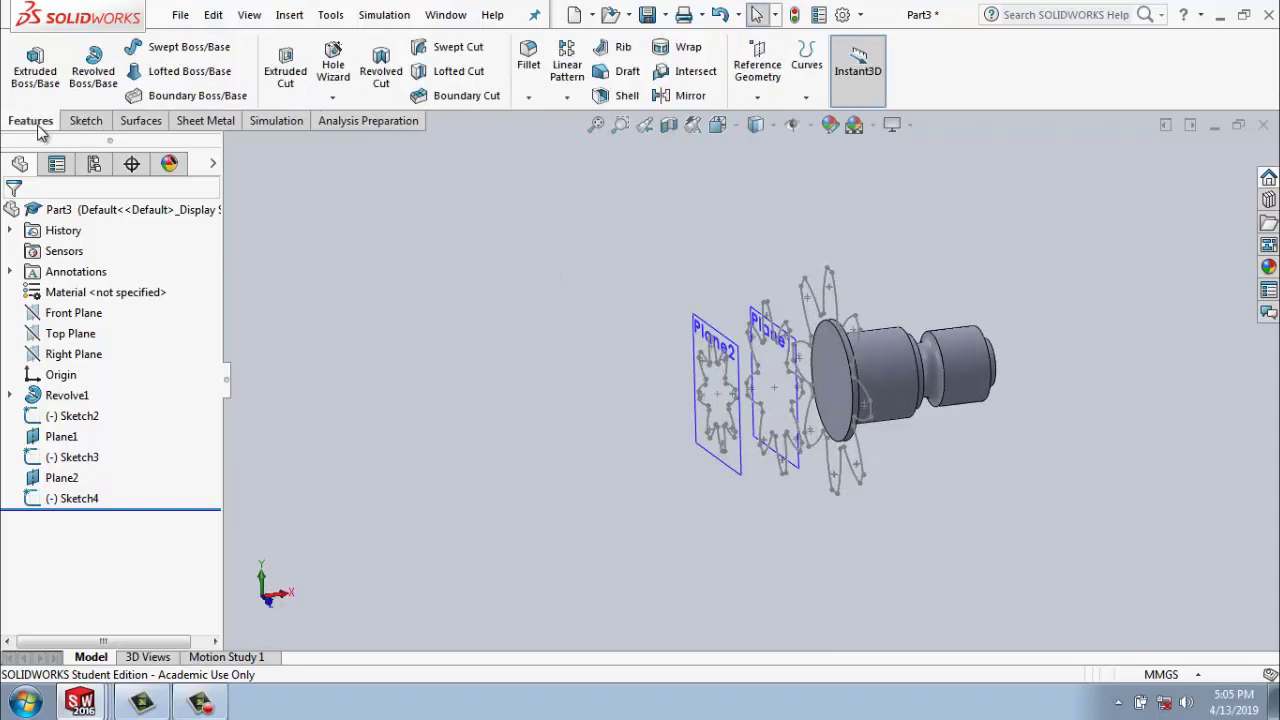
{"action": "left_click", "coordinate": [185, 71]}
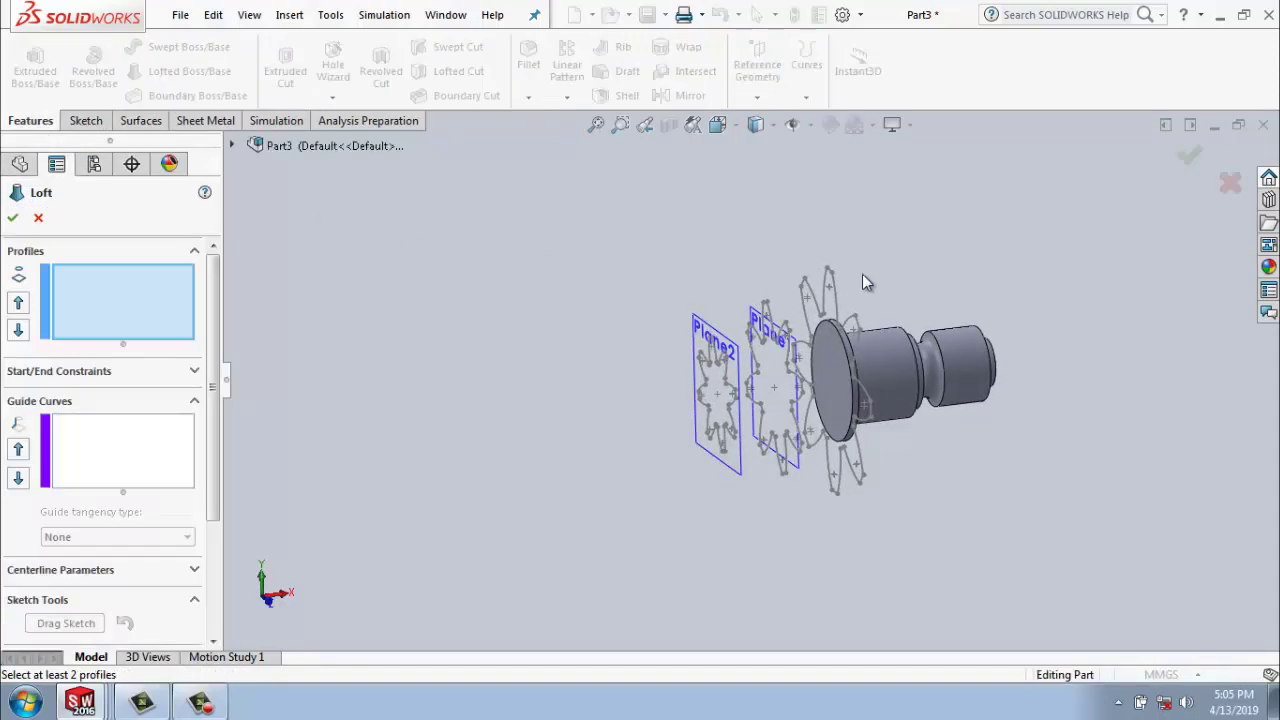
{"action": "scroll", "coordinate": [864, 280], "scroll_direction": "down", "scroll_amount": 3}
{"action": "left_click", "coordinate": [806, 295]}
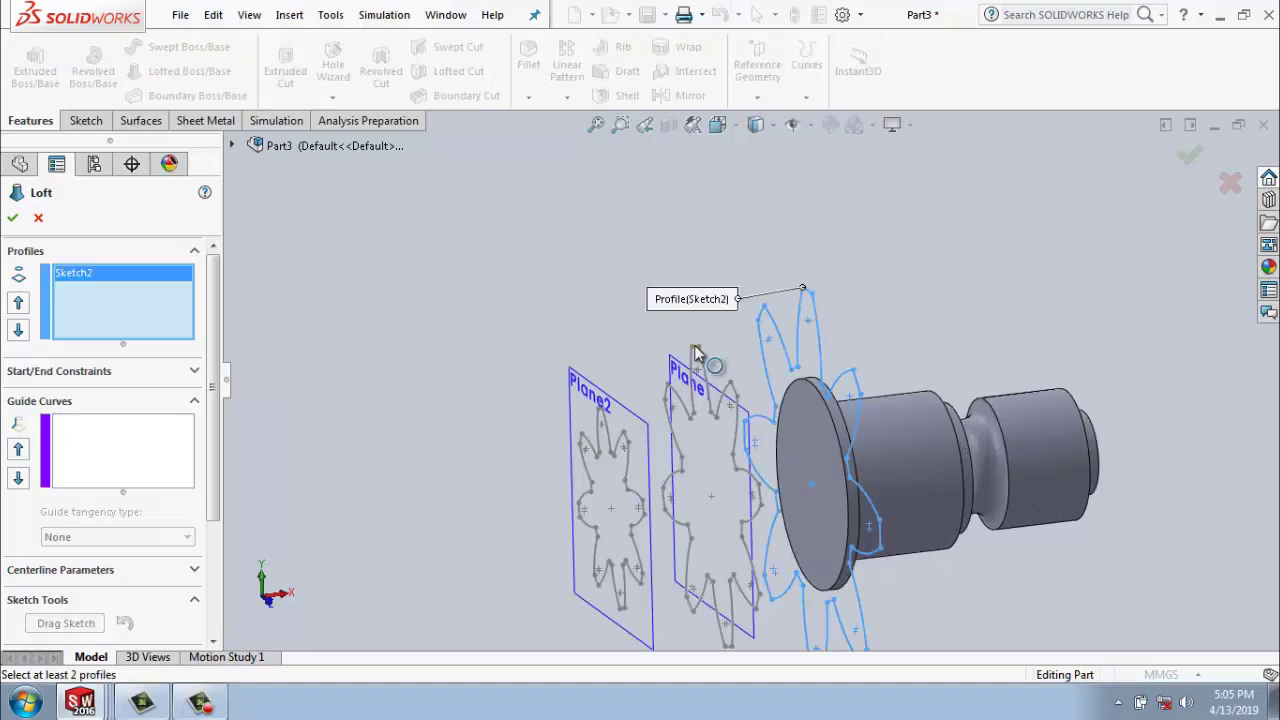
{"action": "left_click", "coordinate": [691, 347]}
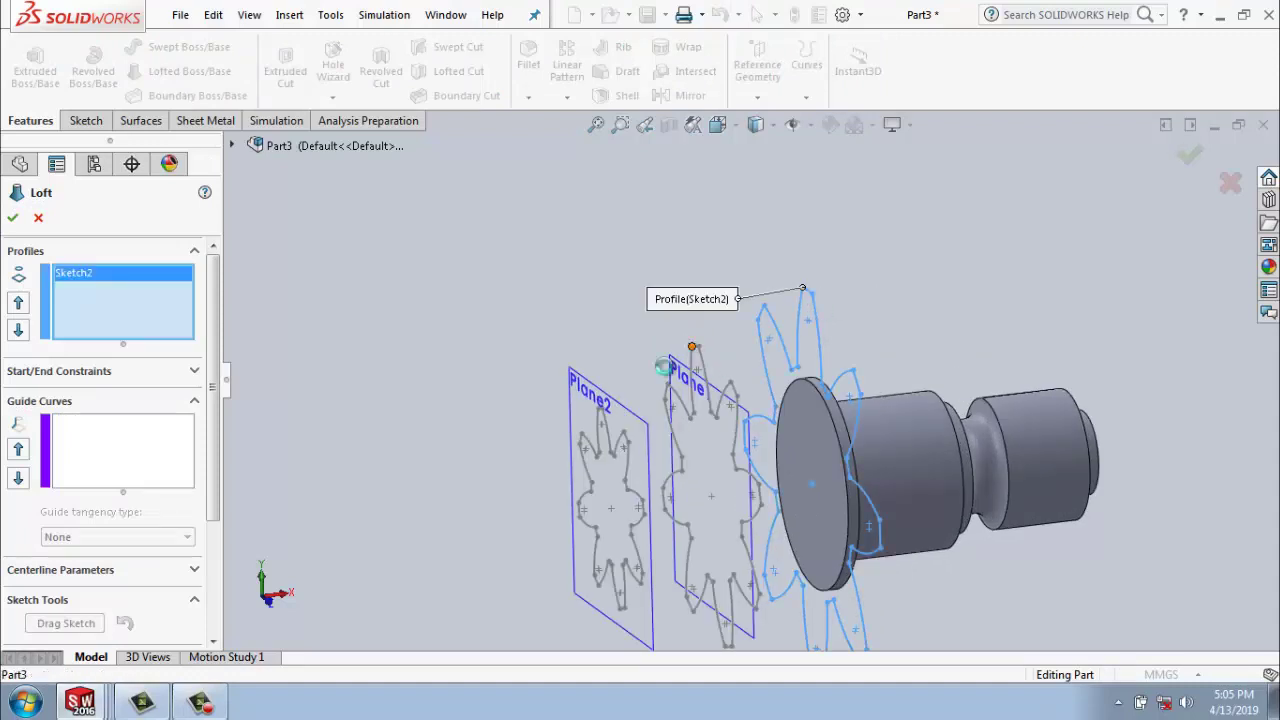
{"action": "left_click", "coordinate": [599, 410]}
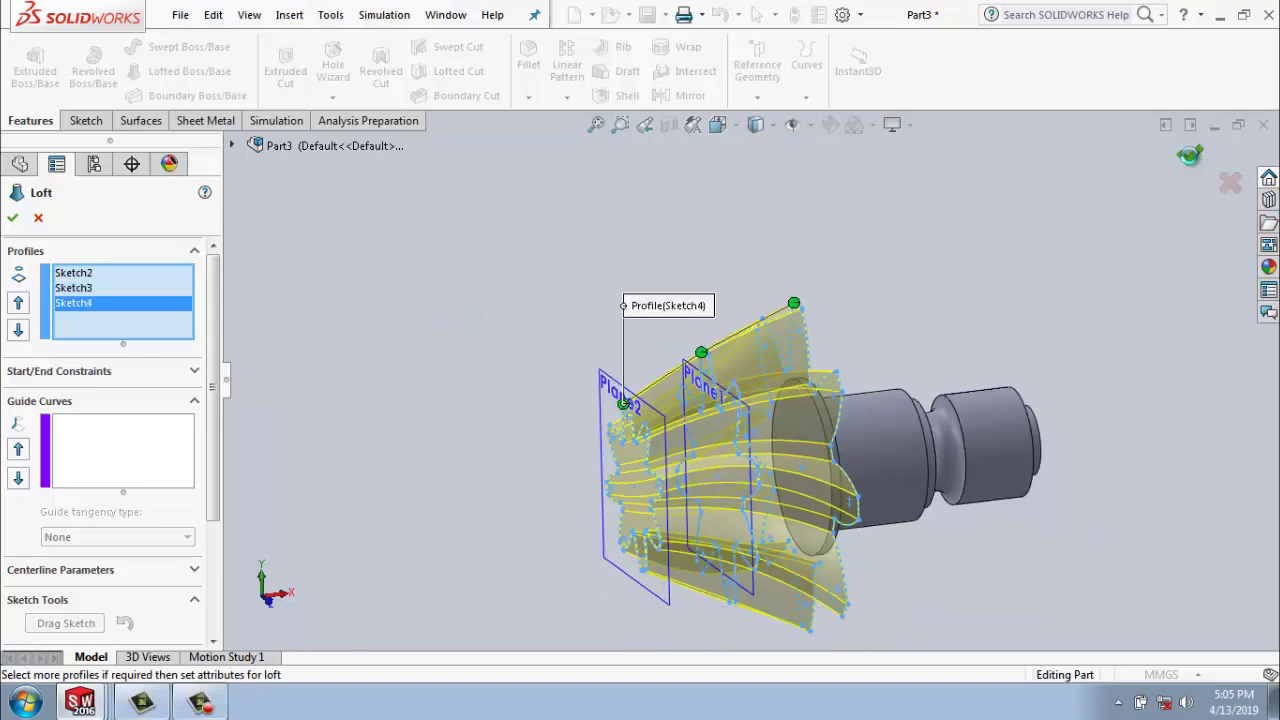
{"action": "right_click", "coordinate": [1055, 230]}
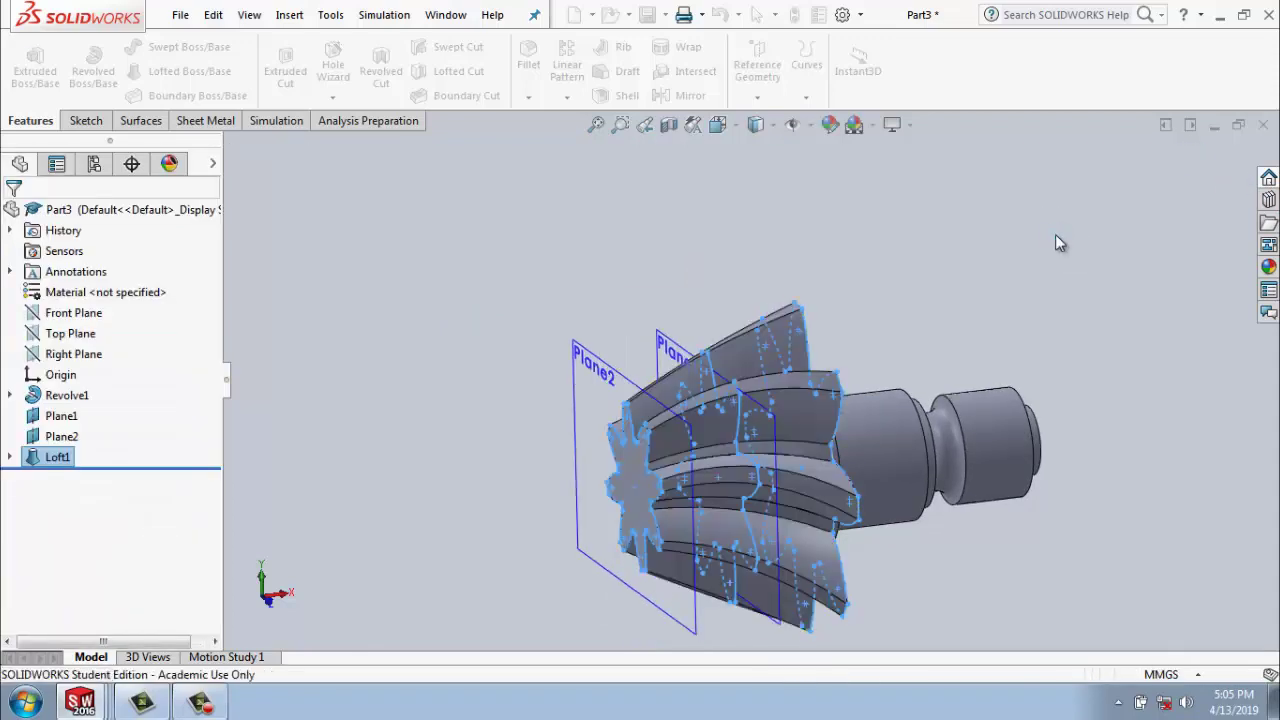
{"action": "scroll", "coordinate": [951, 277], "scroll_direction": "up", "scroll_amount": 2}
{"action": "mouse_move", "coordinate": [951, 277]}
{"action": "middle_mouse_down"}
{"action": "mouse_move", "coordinate": [926, 297]}
{"action": "mouse_move", "coordinate": [831, 306]}
{"action": "mouse_move", "coordinate": [968, 330]}
{"action": "mouse_move", "coordinate": [877, 263]}
{"action": "mouse_move", "coordinate": [974, 271]}
{"action": "mouse_move", "coordinate": [1003, 387]}
{"action": "middle_mouse_up"}
Turn off View Planes so only the lofted gear teeth and shaft show, then box-select the whole part.
{"action": "scroll", "coordinate": [777, 376], "scroll_direction": "down", "scroll_amount": 3}
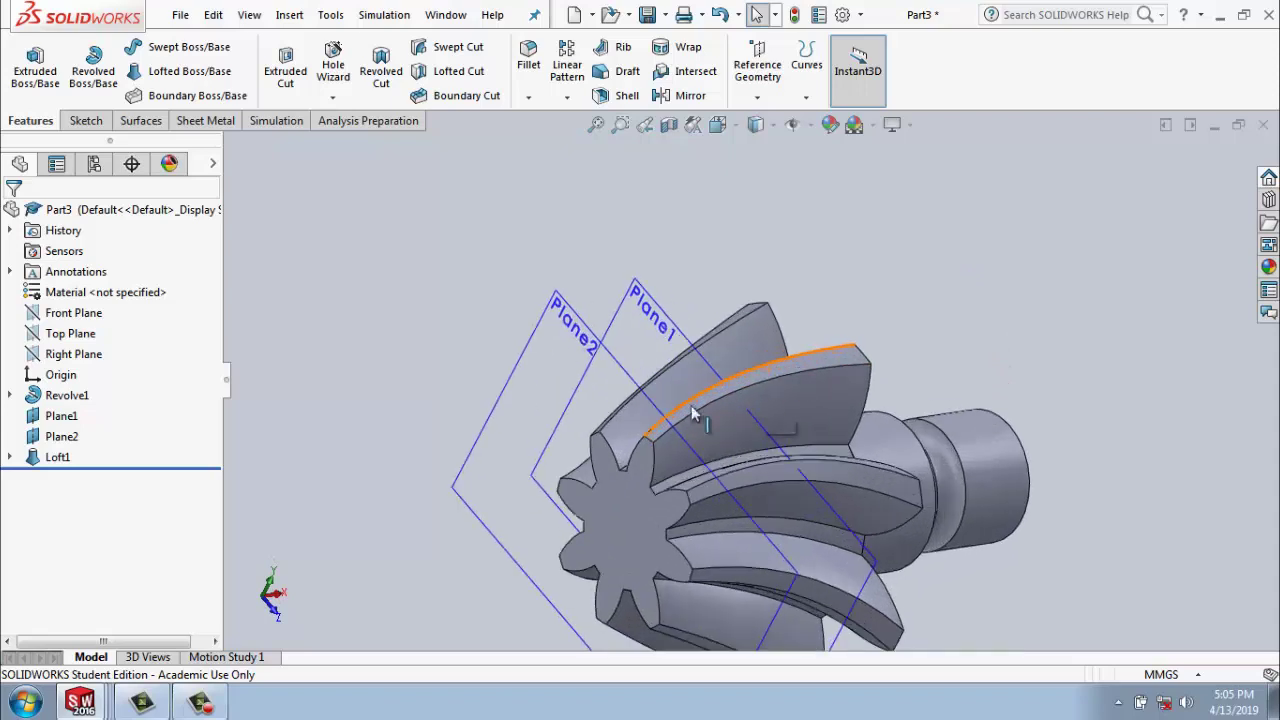
{"action": "scroll", "coordinate": [771, 410], "scroll_direction": "up", "scroll_amount": 3}
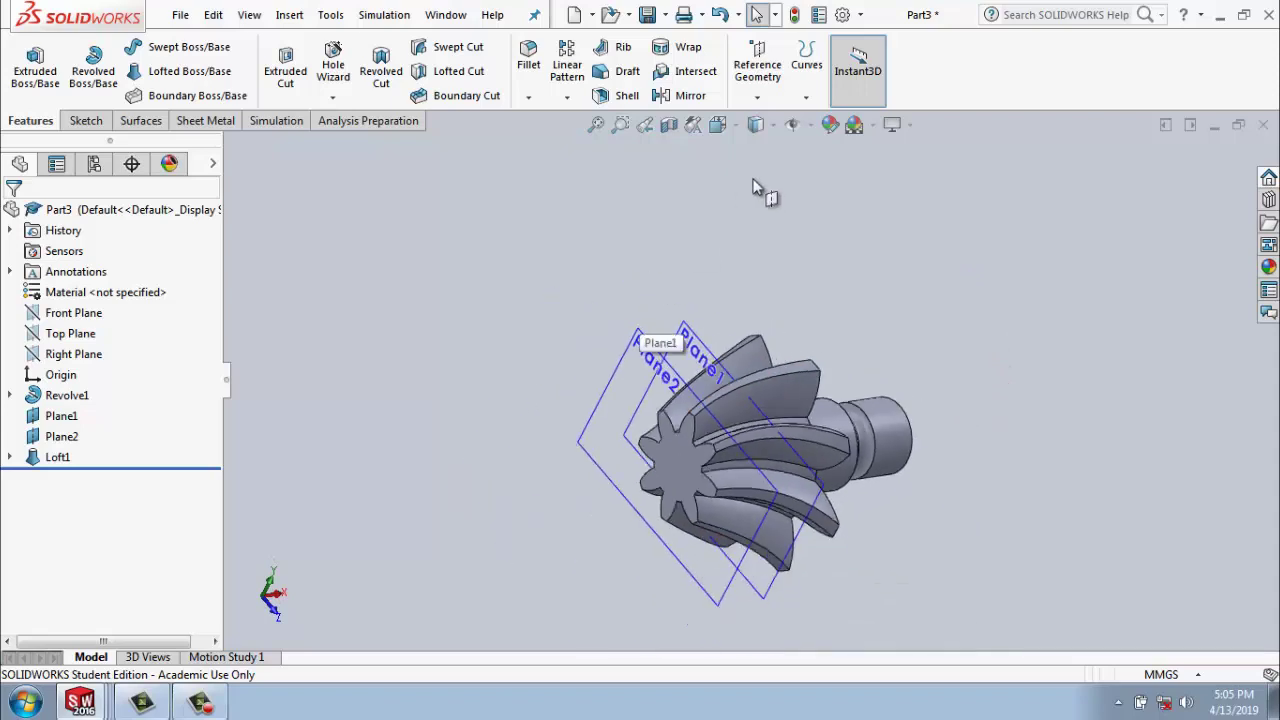
{"action": "left_click", "coordinate": [813, 128]}
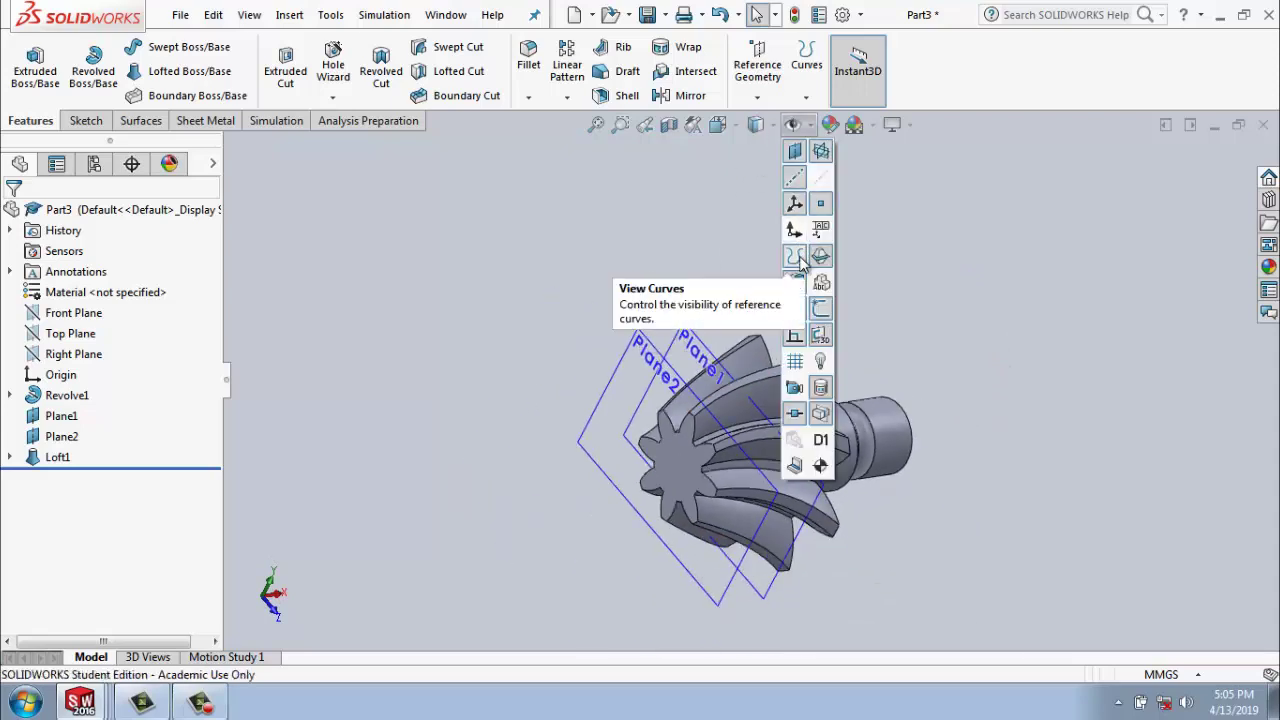
{"action": "left_click", "coordinate": [797, 151]}
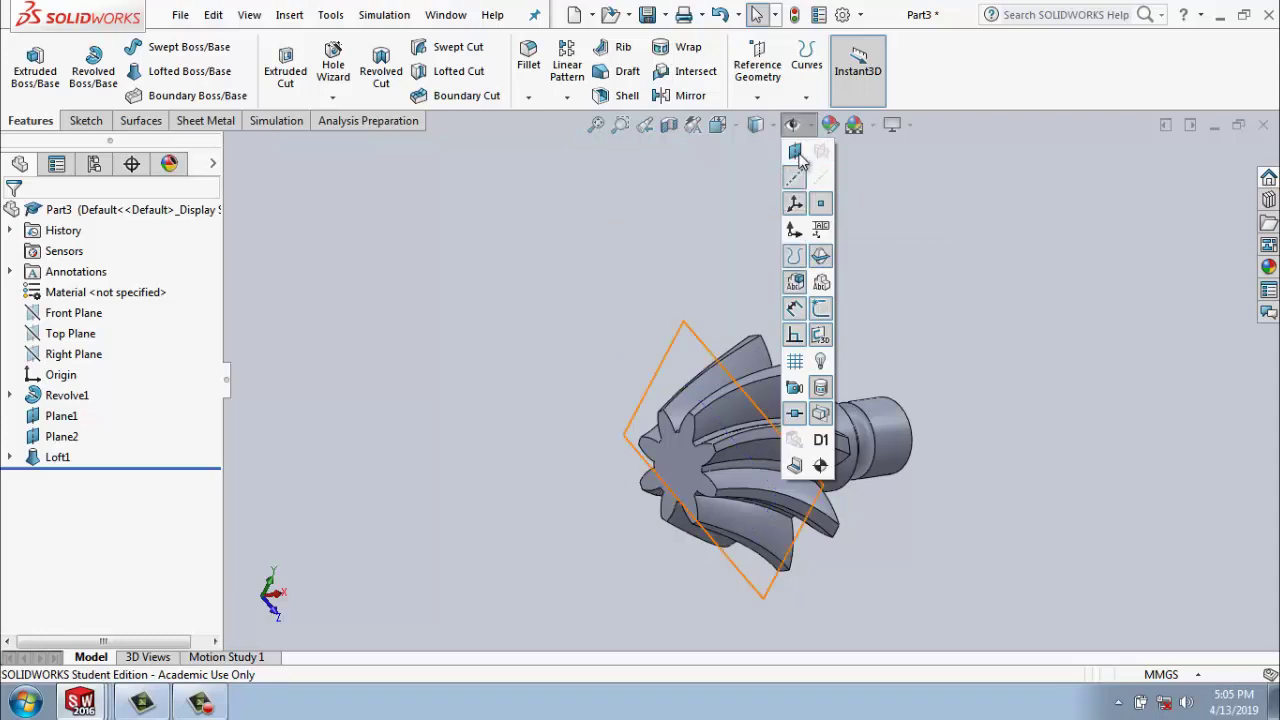
{"action": "left_click", "coordinate": [945, 240]}
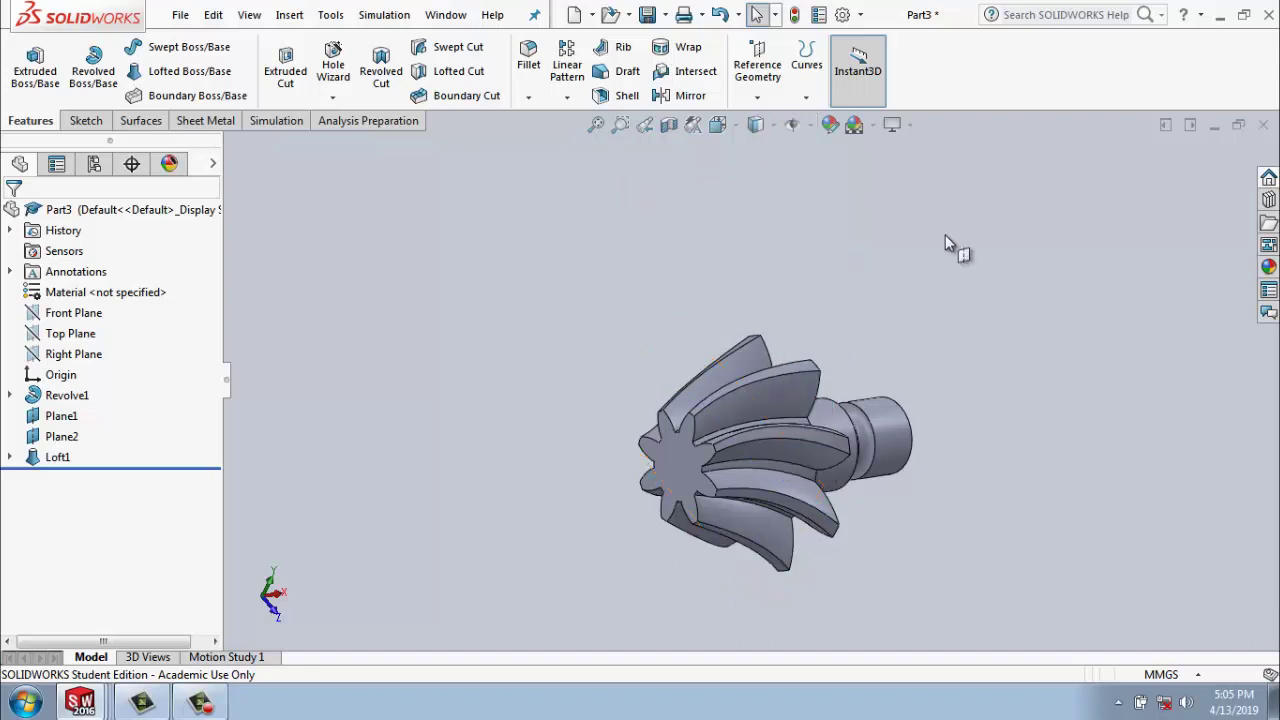
{"action": "mouse_move", "coordinate": [483, 496]}
{"action": "middle_mouse_down"}
{"action": "mouse_move", "coordinate": [520, 297]}
{"action": "mouse_move", "coordinate": [454, 337]}
{"action": "middle_mouse_up"}
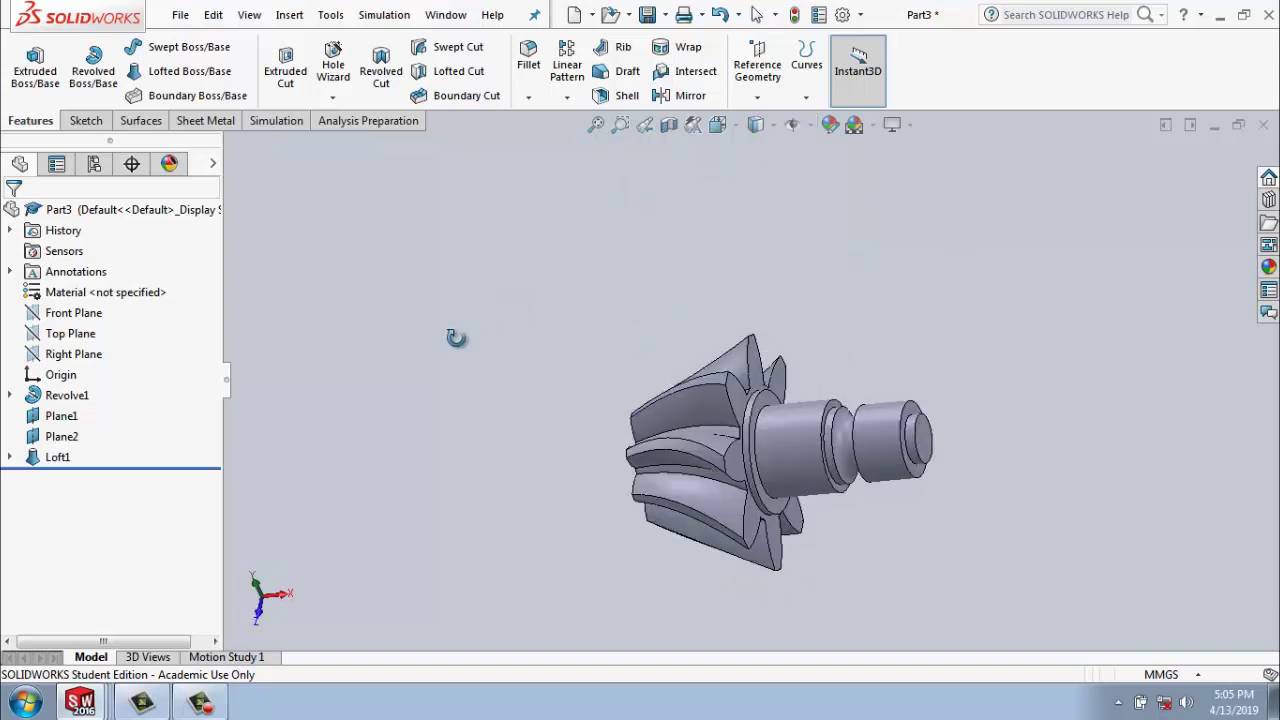
{"action": "mouse_move", "coordinate": [470, 252]}
{"action": "left_mouse_down"}
{"action": "mouse_move", "coordinate": [987, 625]}
{"action": "mouse_move", "coordinate": [998, 619]}
{"action": "left_mouse_up"}
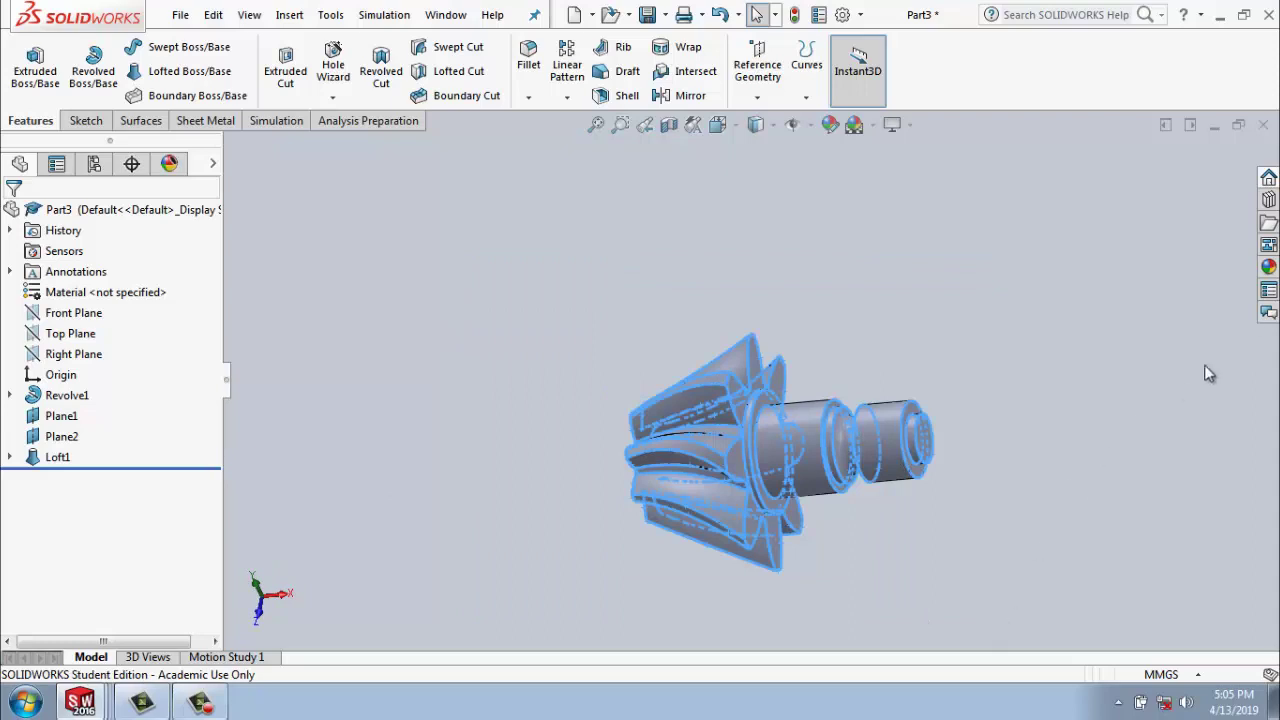
Drag the polished bronze appearance from Appearances > Metal onto the gear part.
{"action": "left_click", "coordinate": [1268, 267]}
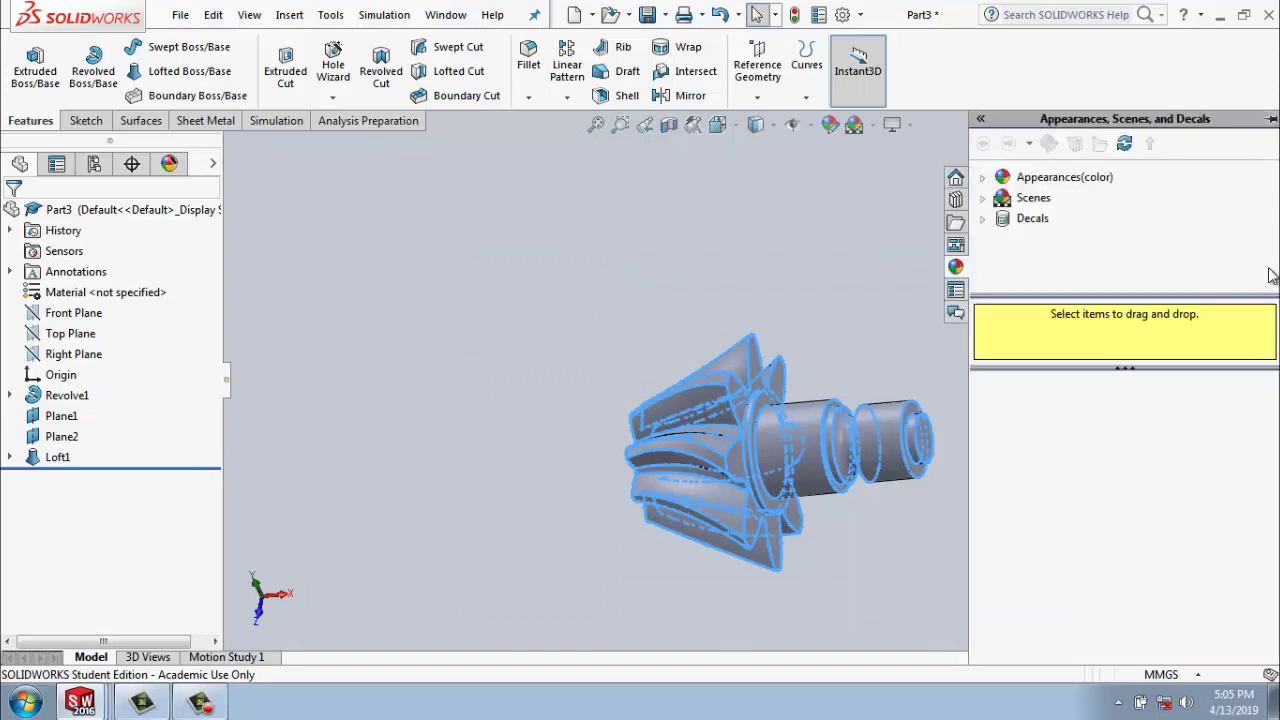
{"action": "double_click", "coordinate": [1030, 178]}
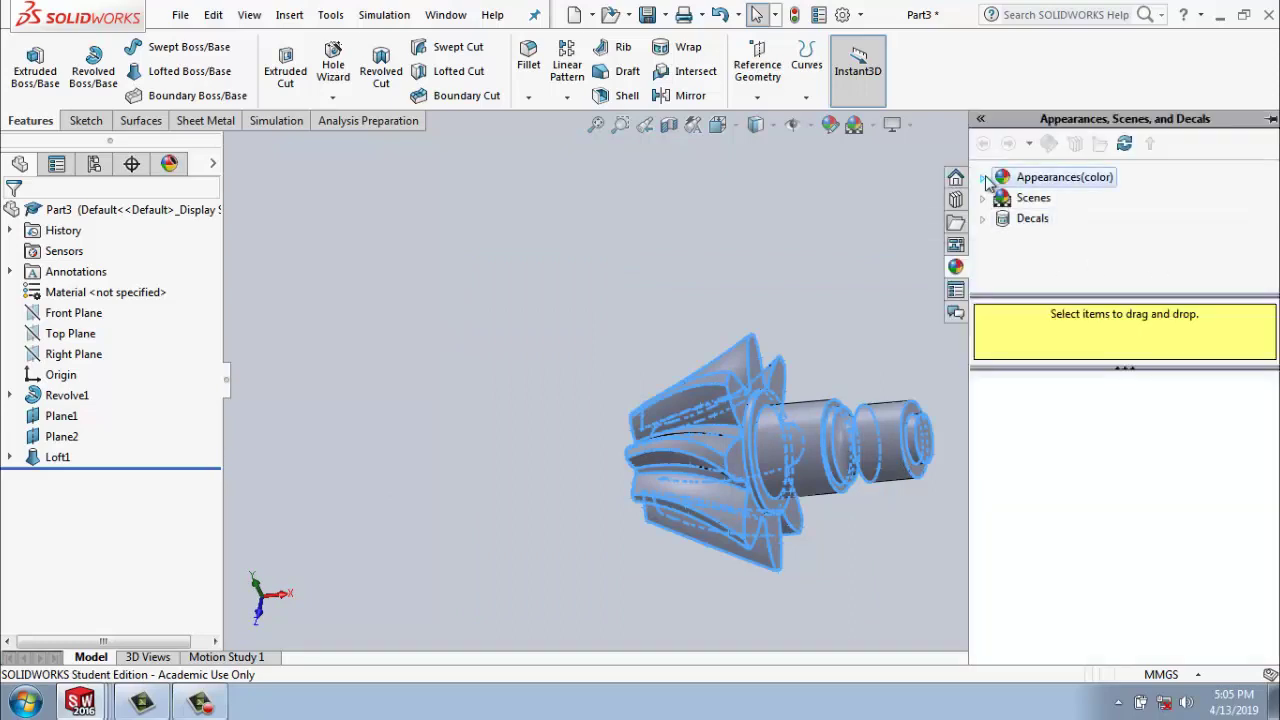
{"action": "left_click", "coordinate": [1058, 221]}
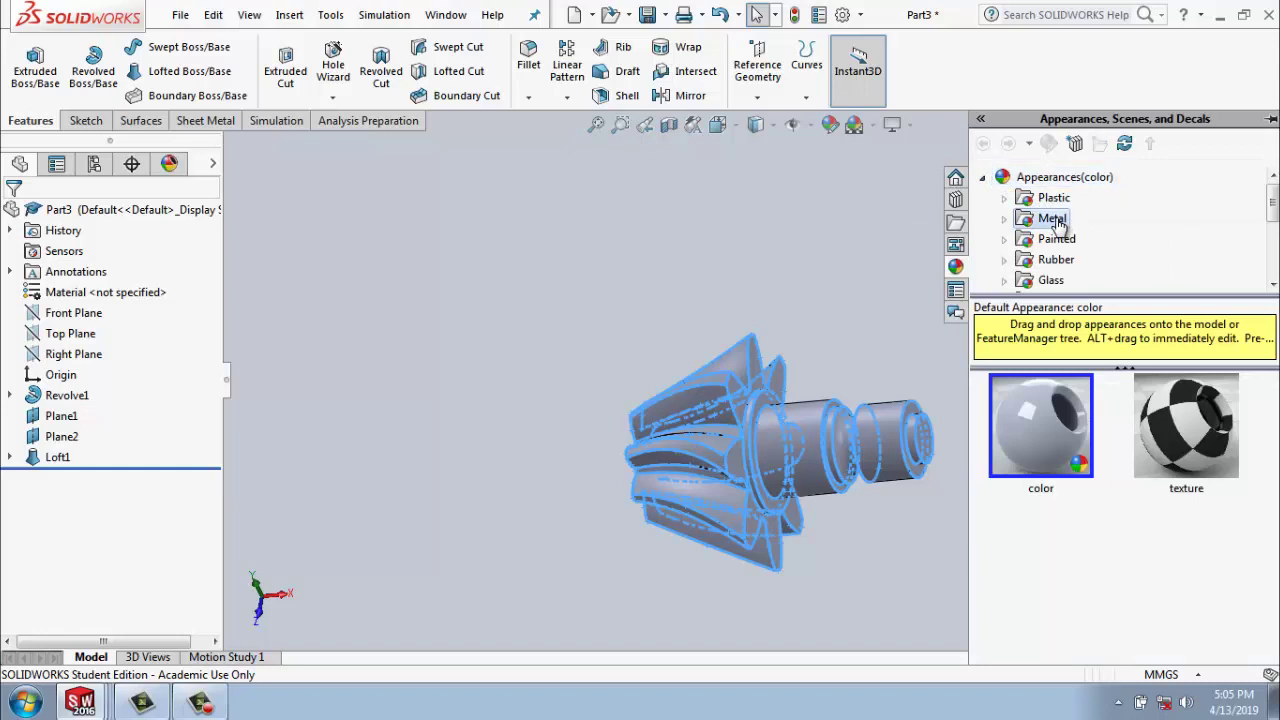
{"action": "left_click", "coordinate": [1195, 572]}
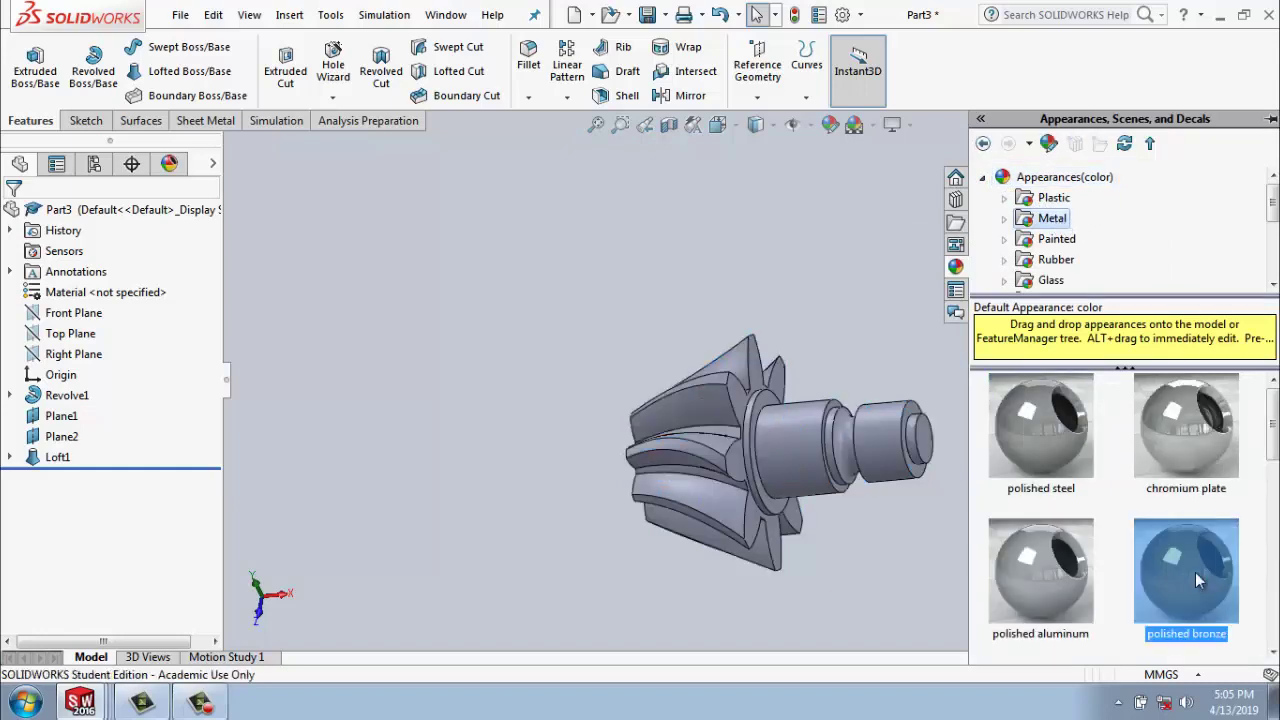
{"action": "left_click_drag", "start_coordinate": [1080, 556], "coordinate": [890, 445]}
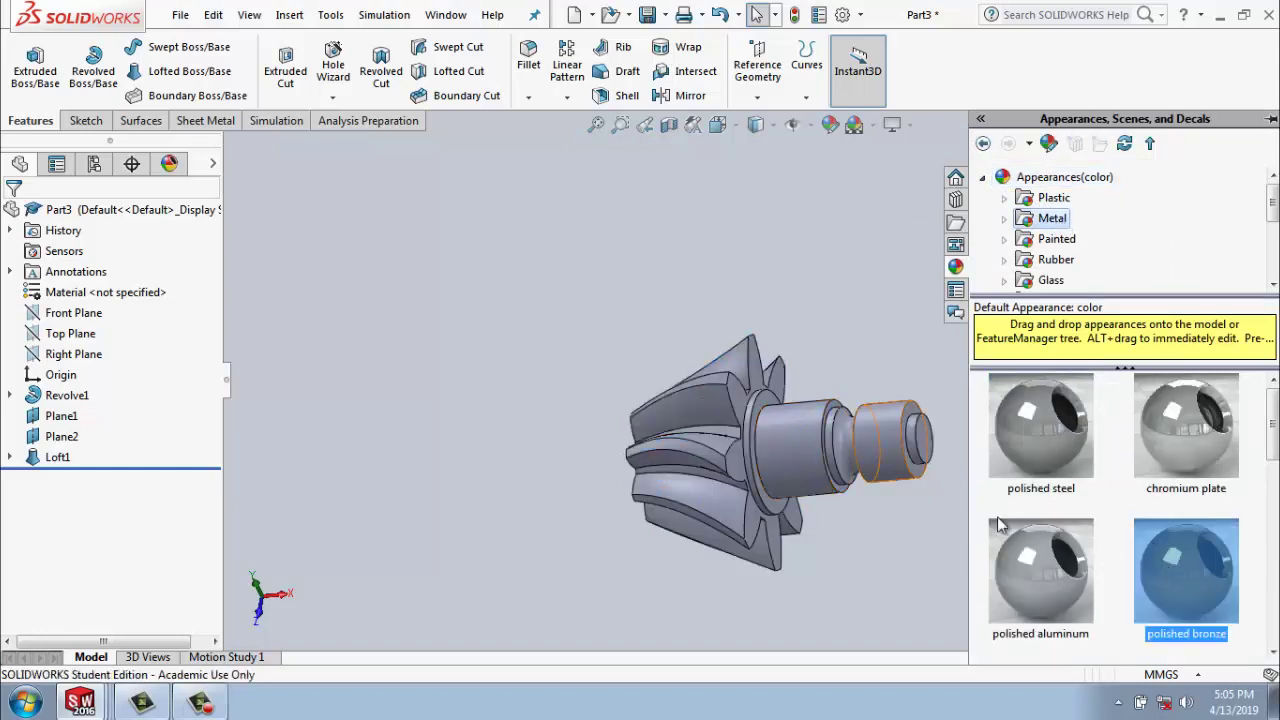
Select the whole part and reapply polished bronze so the teeth and shaft are fully bronze.
{"action": "left_click_drag", "start_coordinate": [486, 242], "coordinate": [1024, 666]}
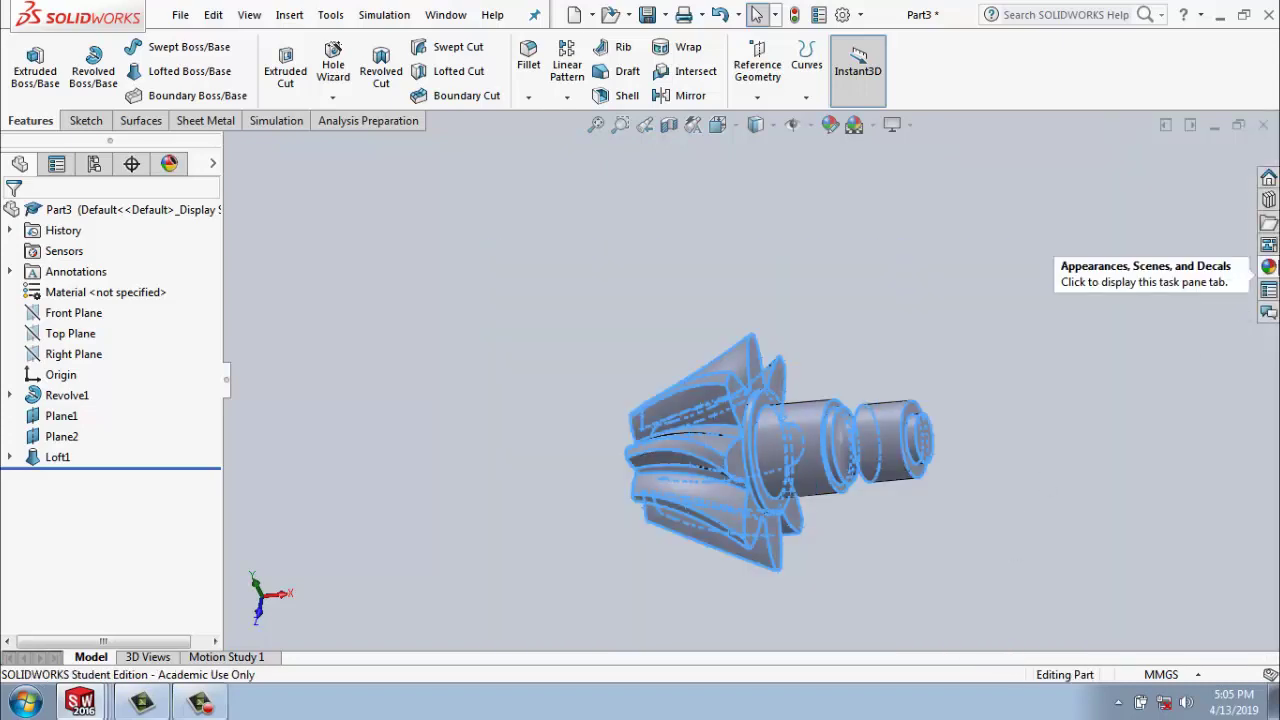
{"action": "left_click", "coordinate": [1268, 268]}
{"action": "left_click", "coordinate": [1199, 580]}
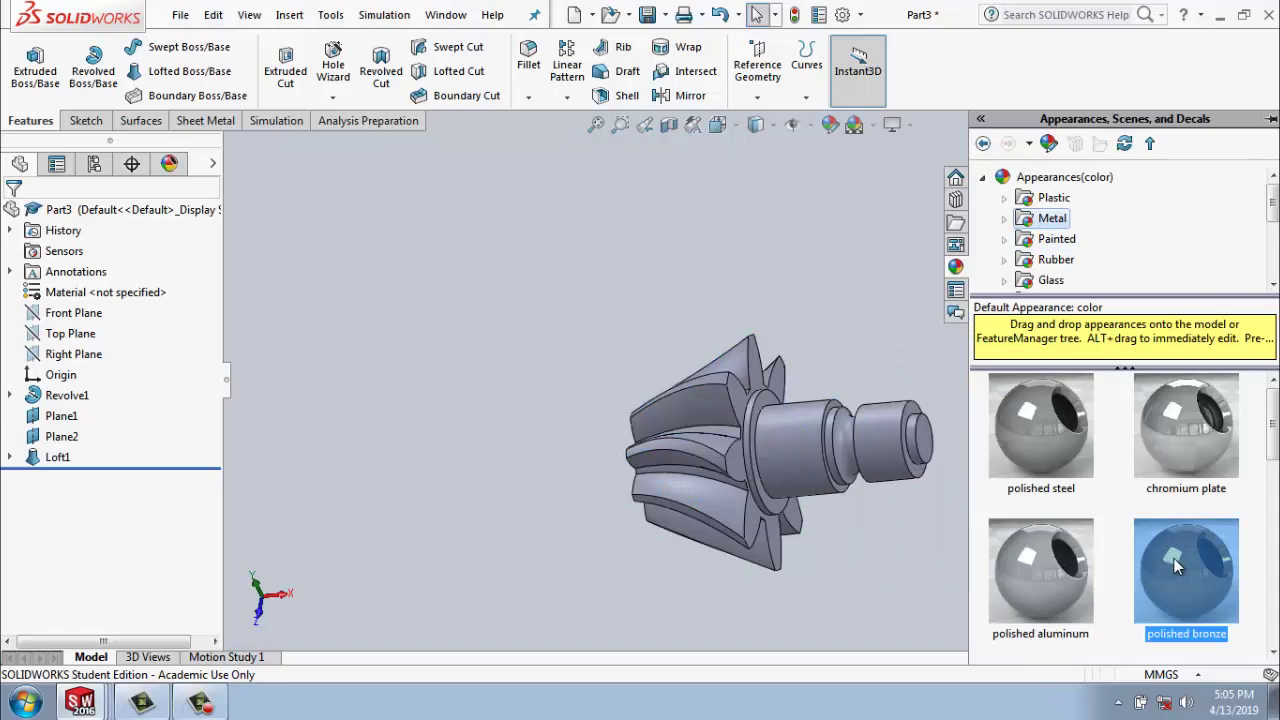
{"action": "left_click_drag", "start_coordinate": [1174, 558], "coordinate": [762, 472]}
{"action": "middle_click_drag", "start_coordinate": [586, 263], "coordinate": [770, 245]}
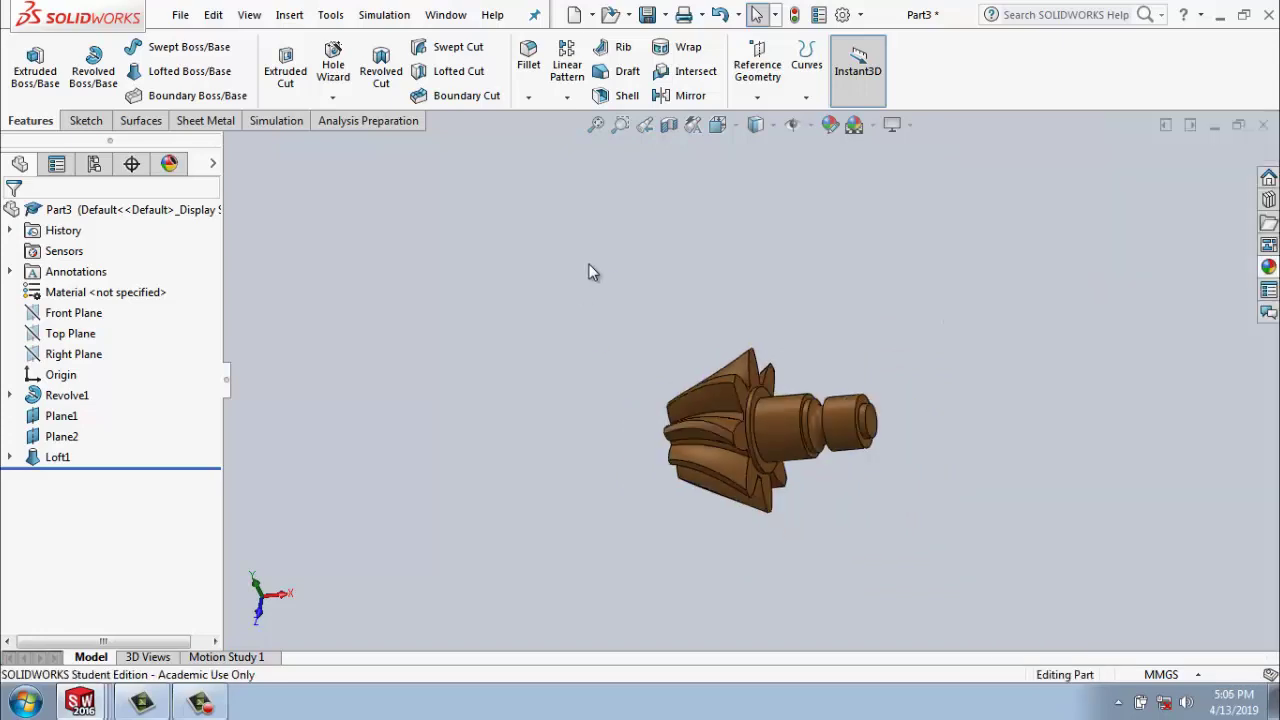
{"action": "scroll", "coordinate": [855, 356], "scroll_direction": "down", "scroll_amount": 2}
{"action": "middle_click_drag", "start_coordinate": [855, 356], "coordinate": [737, 360]}
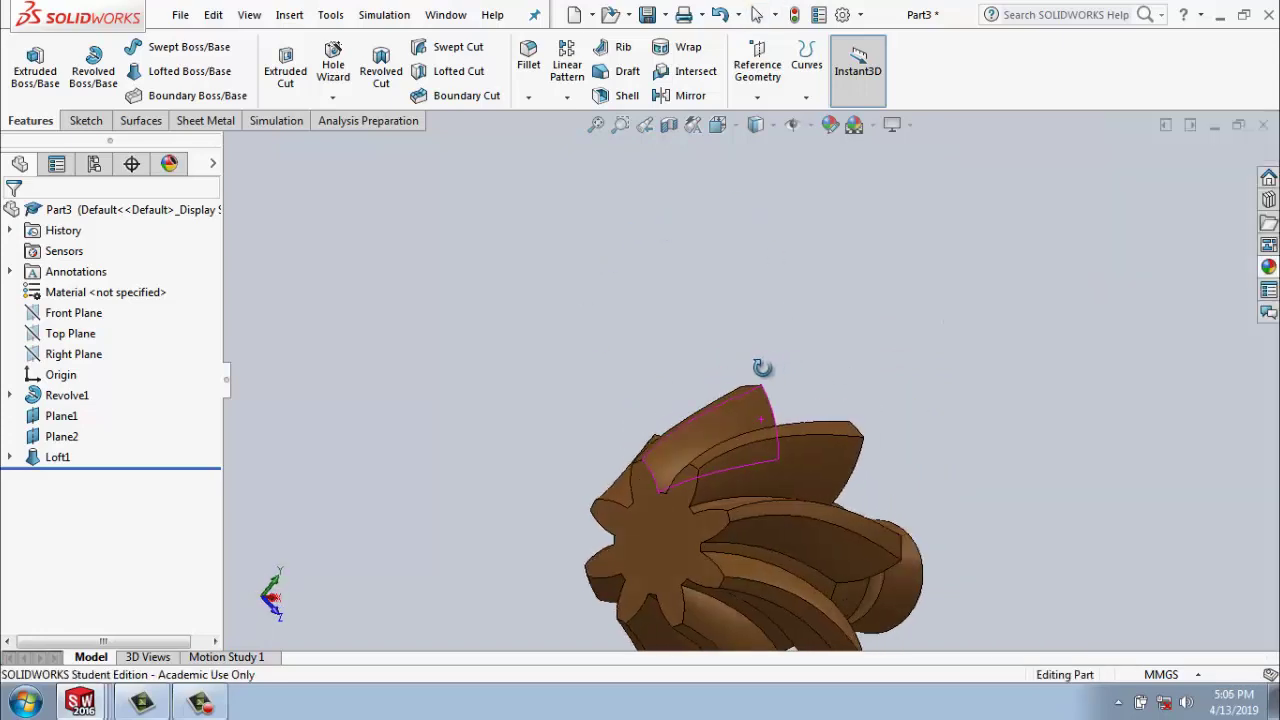
{"action": "mouse_move", "coordinate": [586, 307]}
{"action": "middle_mouse_down"}
{"action": "mouse_move", "coordinate": [597, 327]}
{"action": "mouse_move", "coordinate": [561, 329]}
{"action": "mouse_move", "coordinate": [620, 367]}
{"action": "mouse_move", "coordinate": [626, 334]}
{"action": "mouse_move", "coordinate": [680, 354]}
{"action": "mouse_move", "coordinate": [681, 367]}
{"action": "middle_mouse_up"}
{"action": "scroll", "coordinate": [549, 346], "scroll_direction": "down", "scroll_amount": 2}
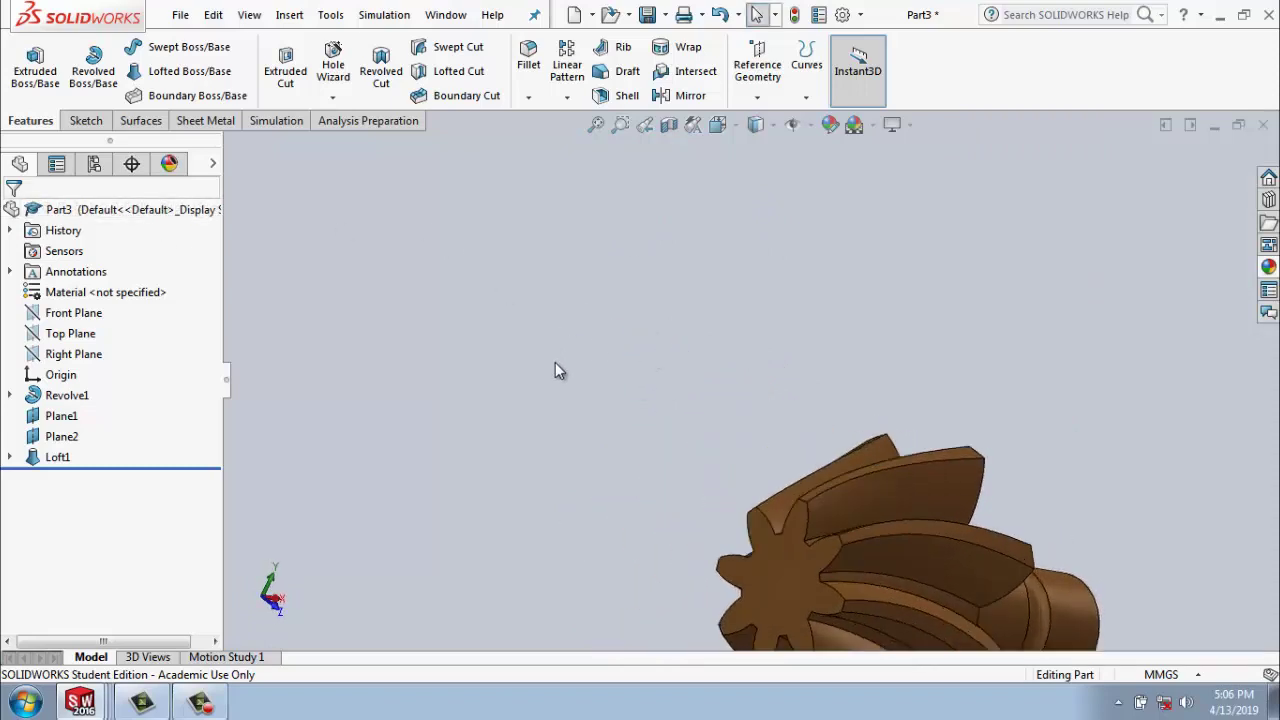
{"action": "scroll", "coordinate": [555, 362], "scroll_direction": "up", "scroll_amount": 2}
{"action": "middle_click_drag", "start_coordinate": [556, 365], "coordinate": [586, 396]}
{"action": "mouse_move", "coordinate": [827, 570]}
{"action": "middle_mouse_down"}
{"action": "mouse_move", "coordinate": [771, 569]}
{"action": "mouse_move", "coordinate": [746, 597]}
{"action": "mouse_move", "coordinate": [805, 585]}
{"action": "middle_mouse_up"}
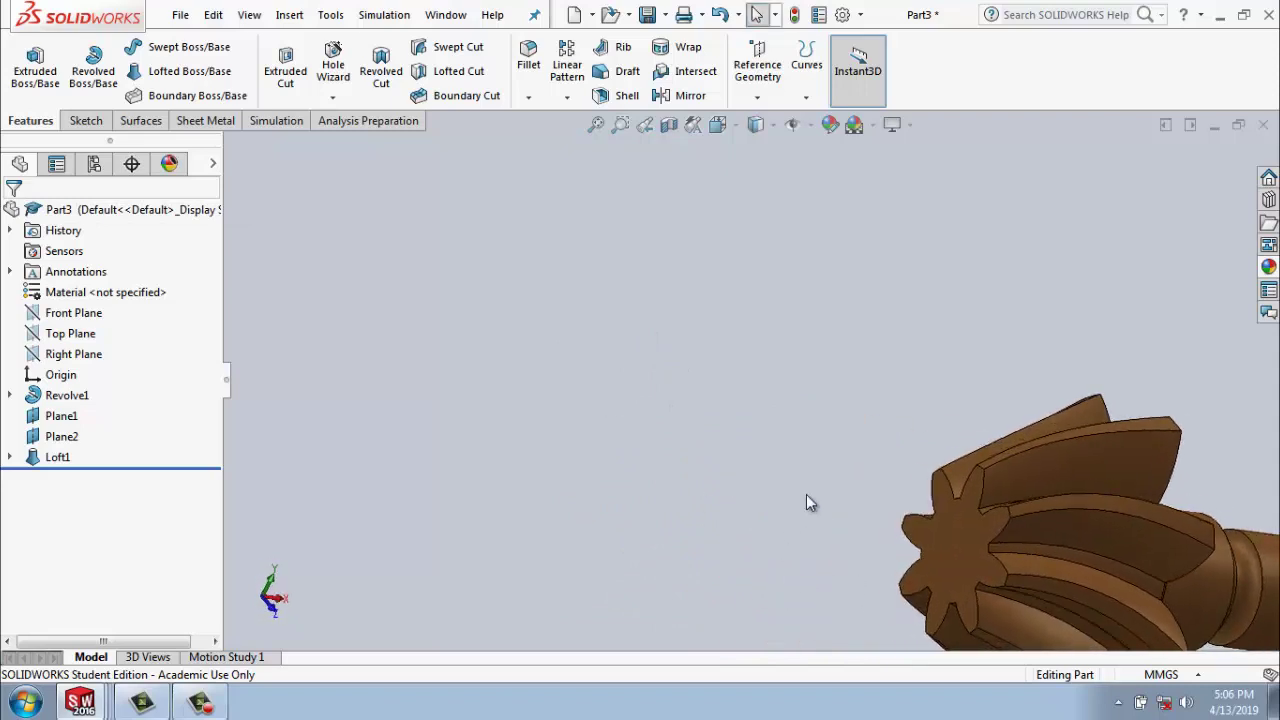
{"action": "scroll", "coordinate": [813, 515], "scroll_direction": "up", "scroll_amount": 2}
{"action": "mouse_move", "coordinate": [817, 495]}
{"action": "middle_mouse_down"}
{"action": "mouse_move", "coordinate": [929, 297]}
{"action": "mouse_move", "coordinate": [946, 229]}
{"action": "mouse_move", "coordinate": [1013, 231]}
{"action": "mouse_move", "coordinate": [1013, 243]}
{"action": "middle_mouse_up"}
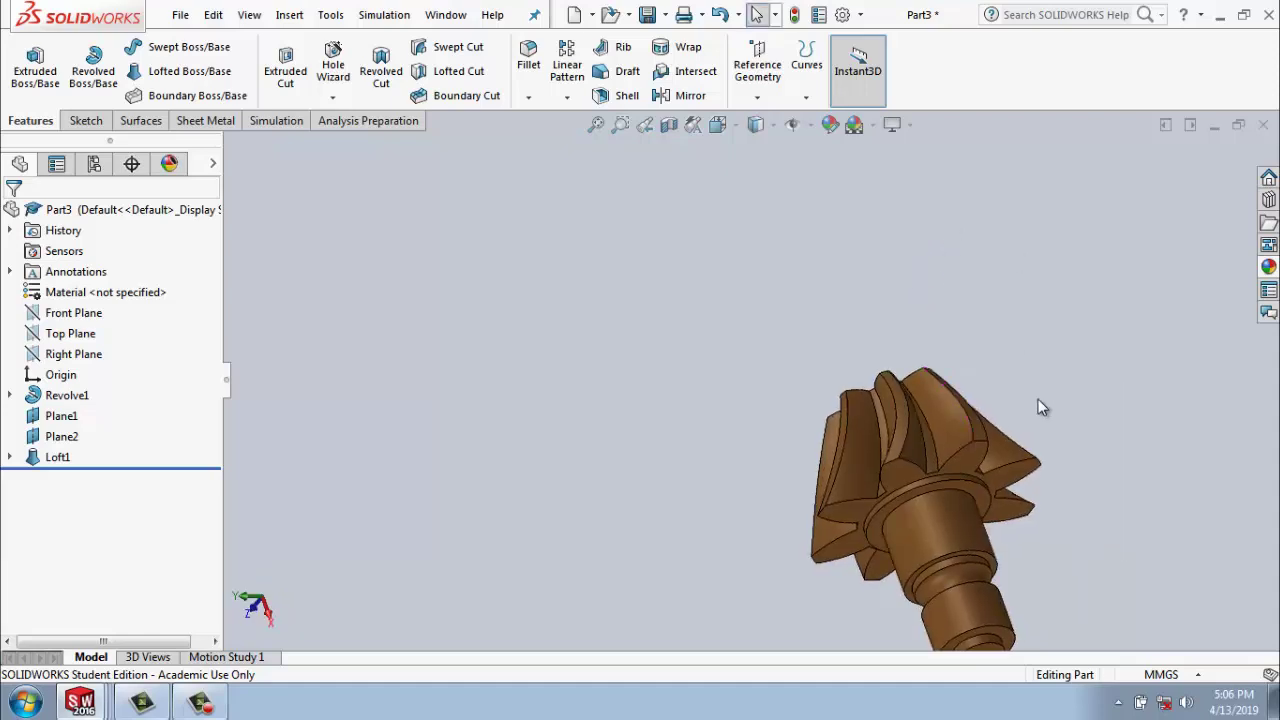